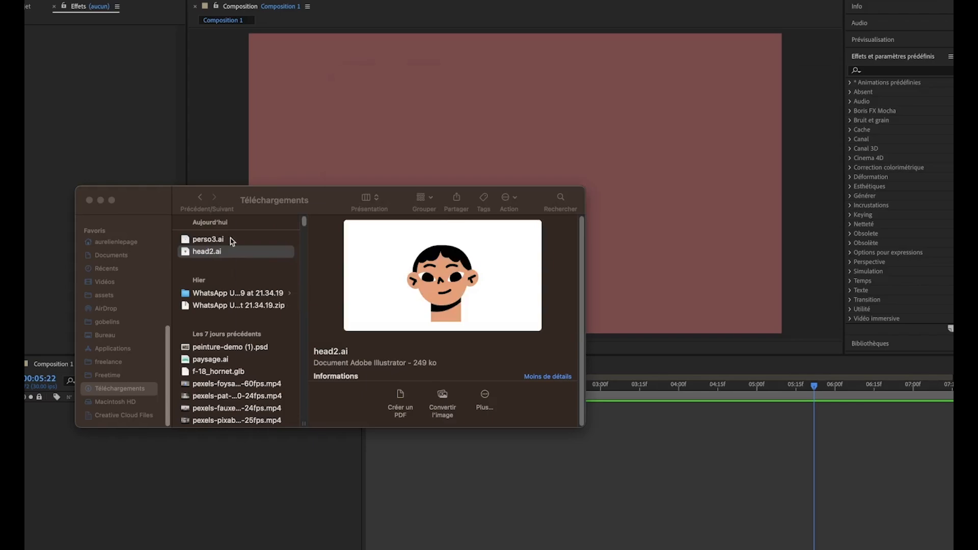
Step: Examine the head artwork in Illustrator by toggling layer visibility to find which part each layer holds
scroll(475, 192, down, 5)
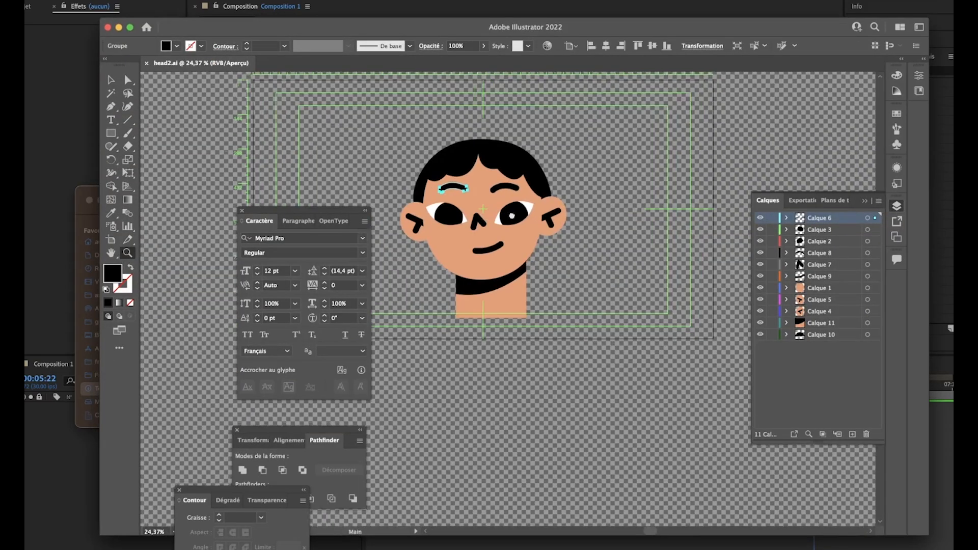
scroll(476, 194, right, 2)
click(761, 219)
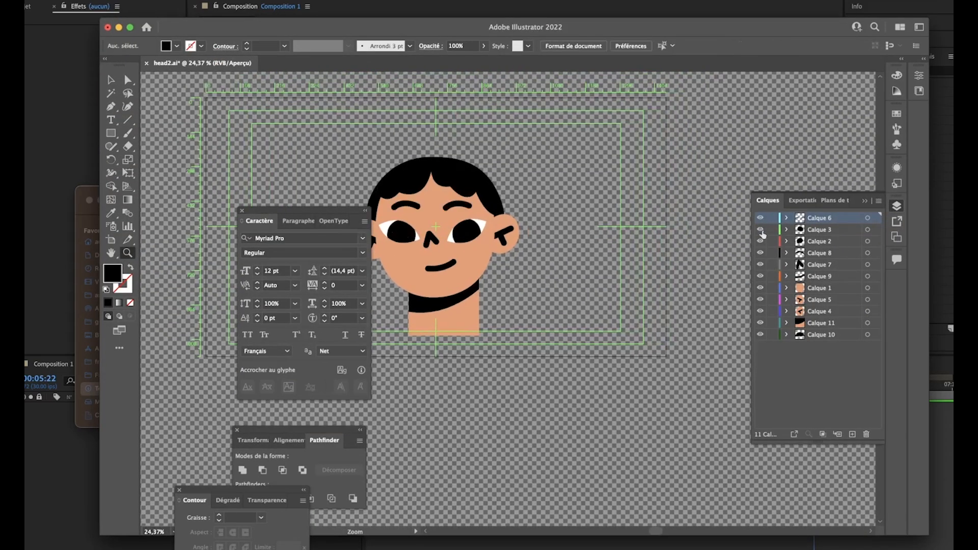
click(760, 254)
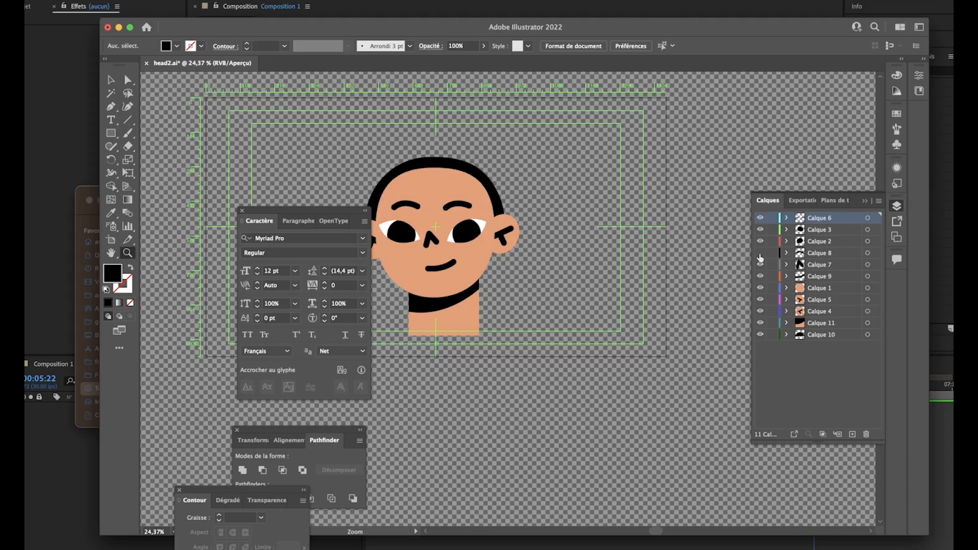
click(760, 255)
click(760, 254)
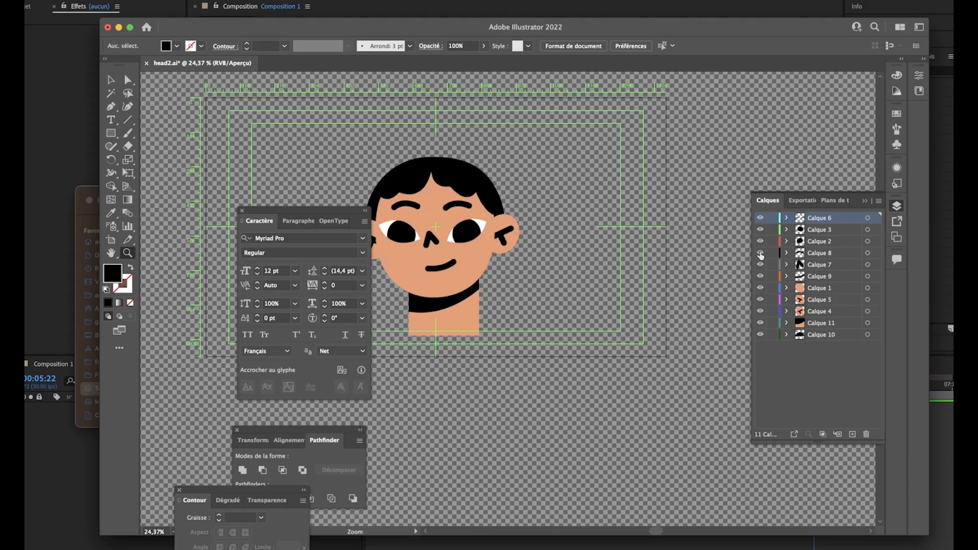
Step: Rename the four uppermost layers souricl, oeil G, oeil D and front hair, in that order
click(782, 240)
click(821, 218)
double_click(825, 218)
text(souricl)
key(Tab)
text(oeil G)
key(Tab)
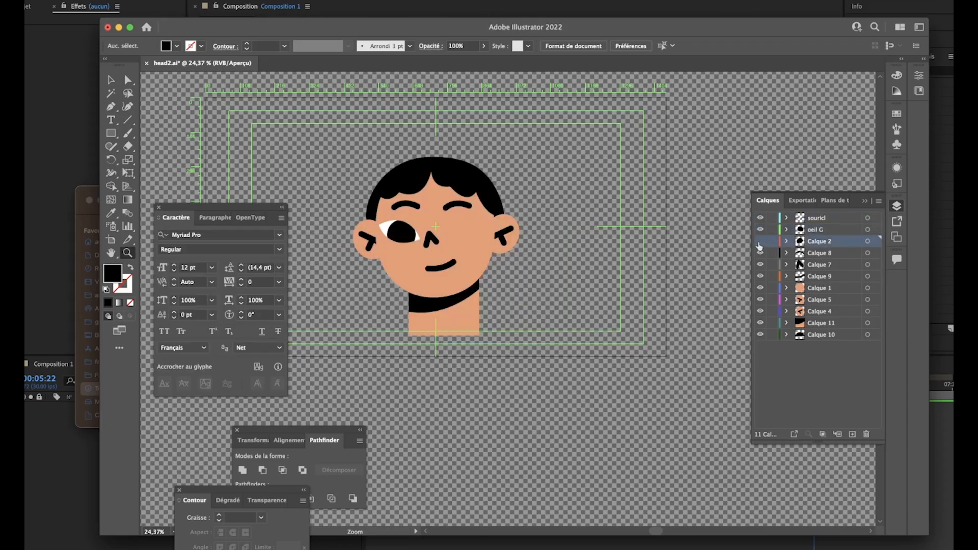
text(oeil D)
key(Tab)
text(front hair)
key(Tab)
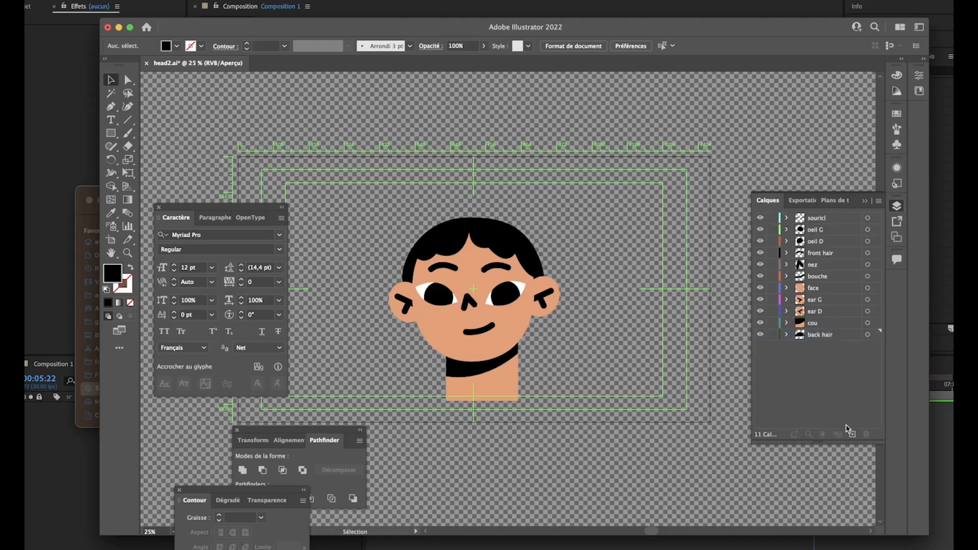
Step: Add a new layer, move it directly below the eyebrow layer, and save head2.ai
click(852, 435)
drag(821, 336, 817, 224)
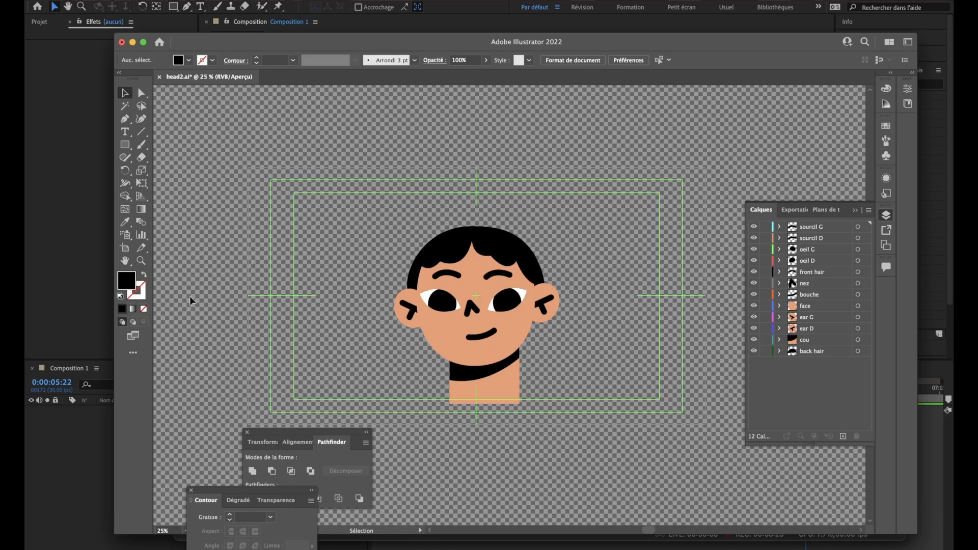
key(super+s)
Step: Switch to After Effects and import head2.ai from Téléchargements as "Composition – Conserver les tailles de calque"
click(83, 446)
click(41, 23)
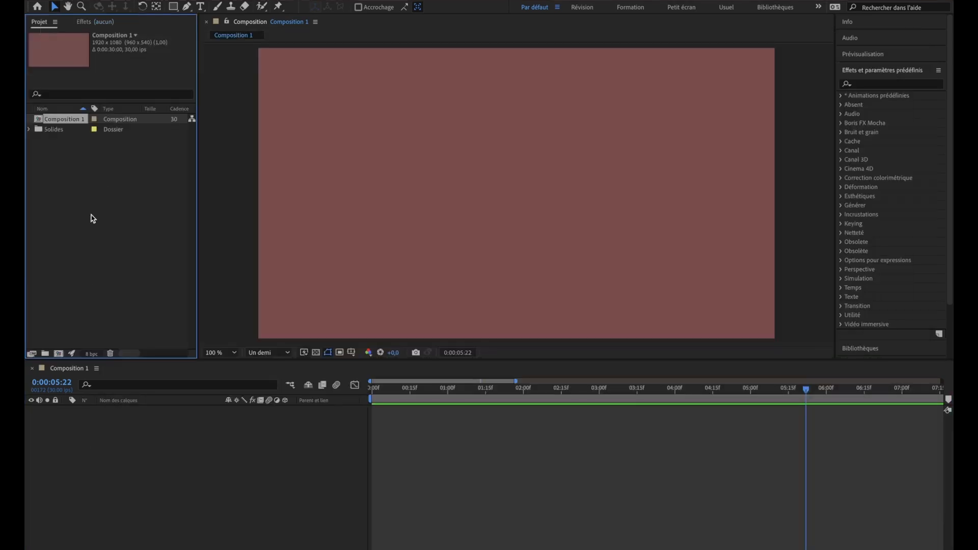
double_click(102, 192)
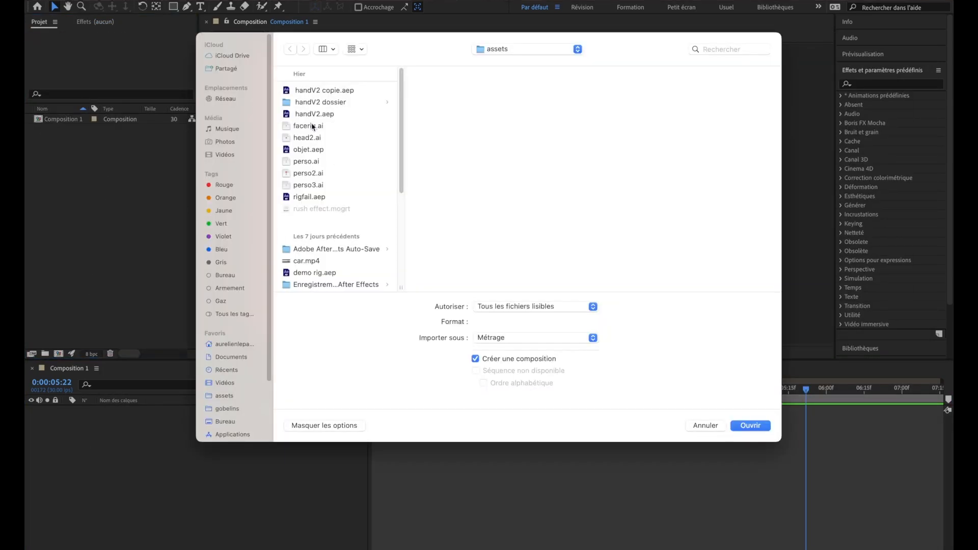
scroll(240, 356, down, 3)
click(229, 404)
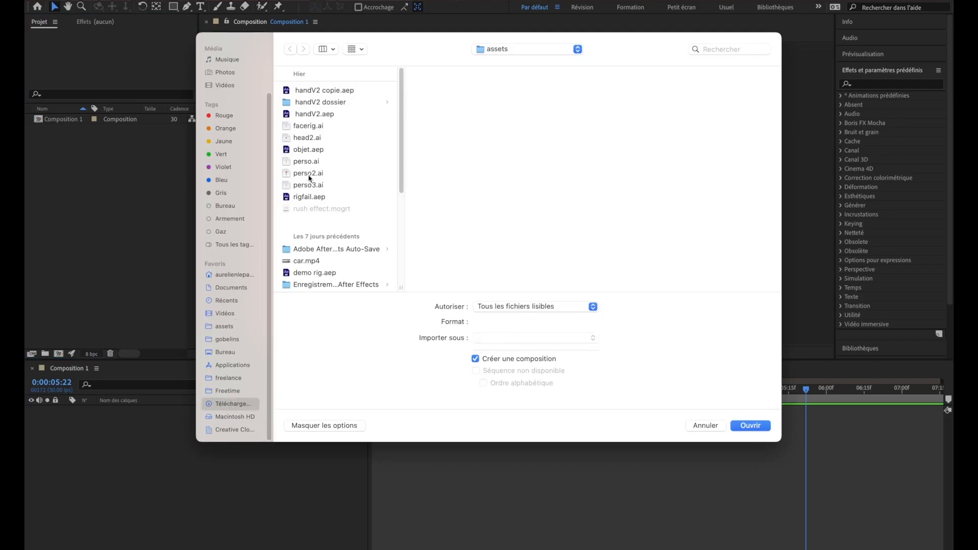
click(307, 90)
click(549, 339)
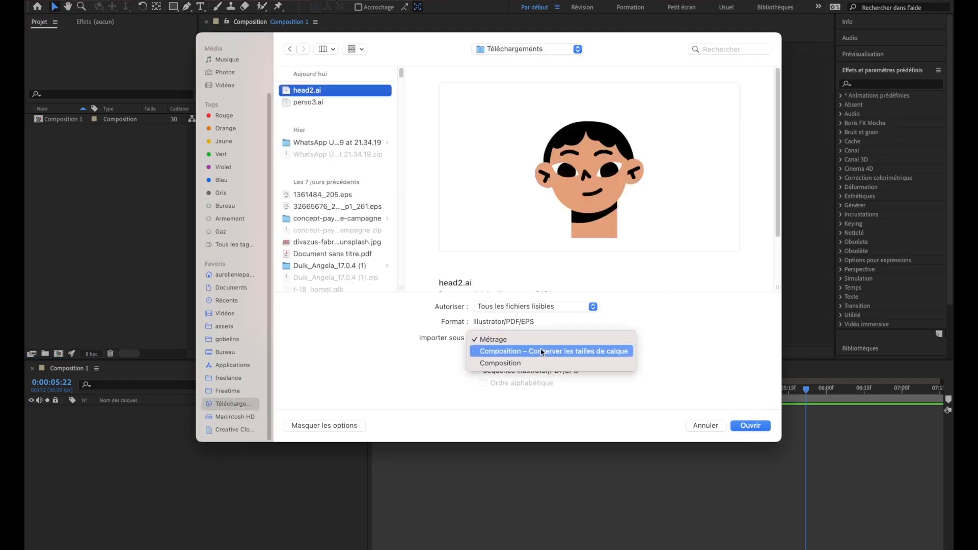
click(541, 351)
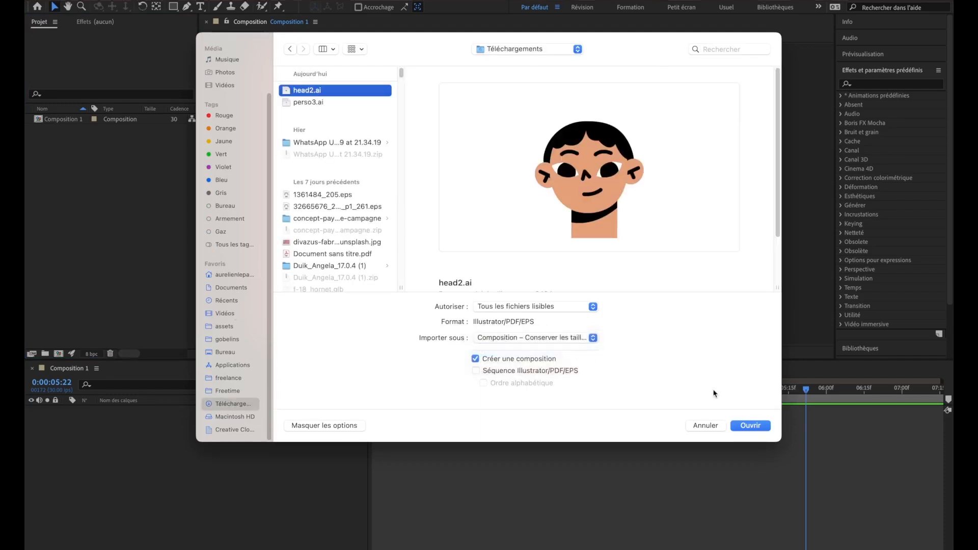
click(751, 425)
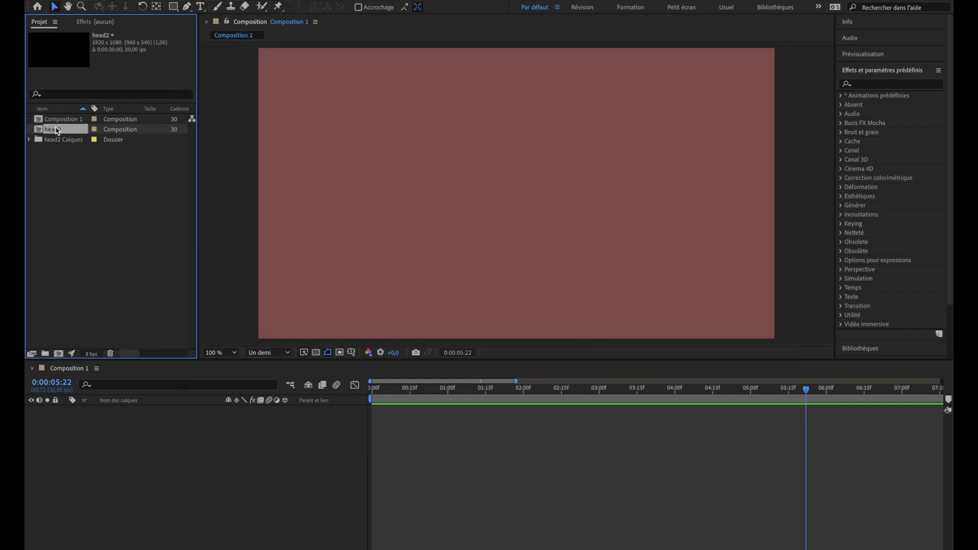
Step: Open the head2 composition and show its background as a transparency grid
double_click(57, 130)
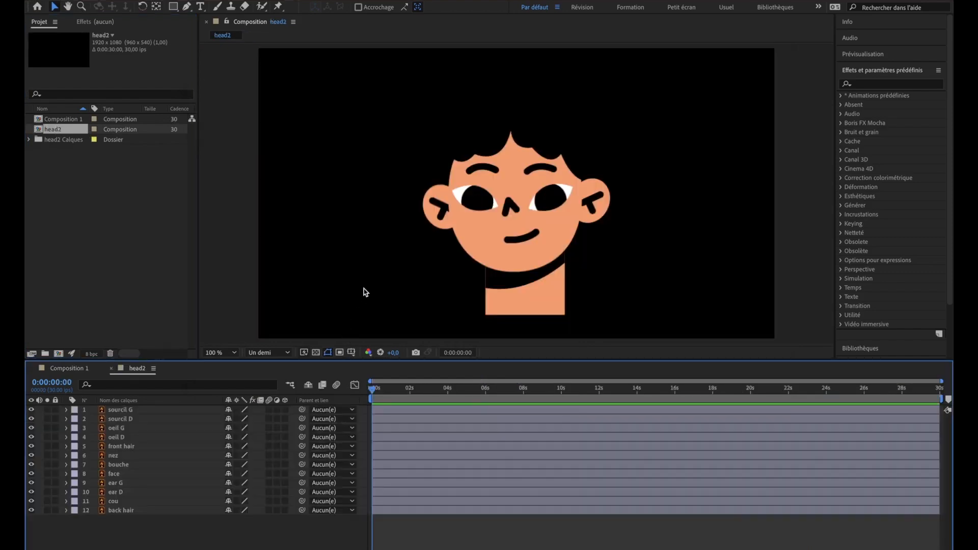
click(316, 353)
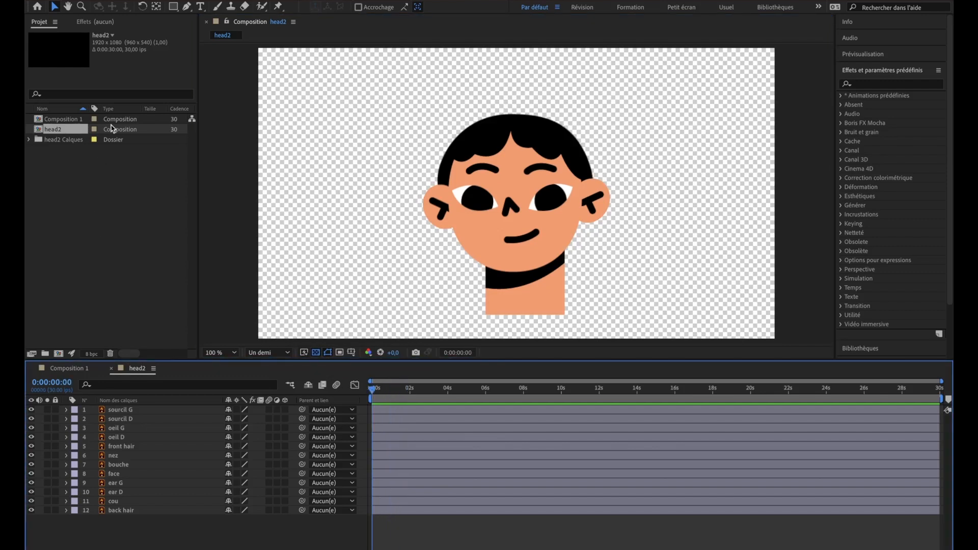
click(113, 0)
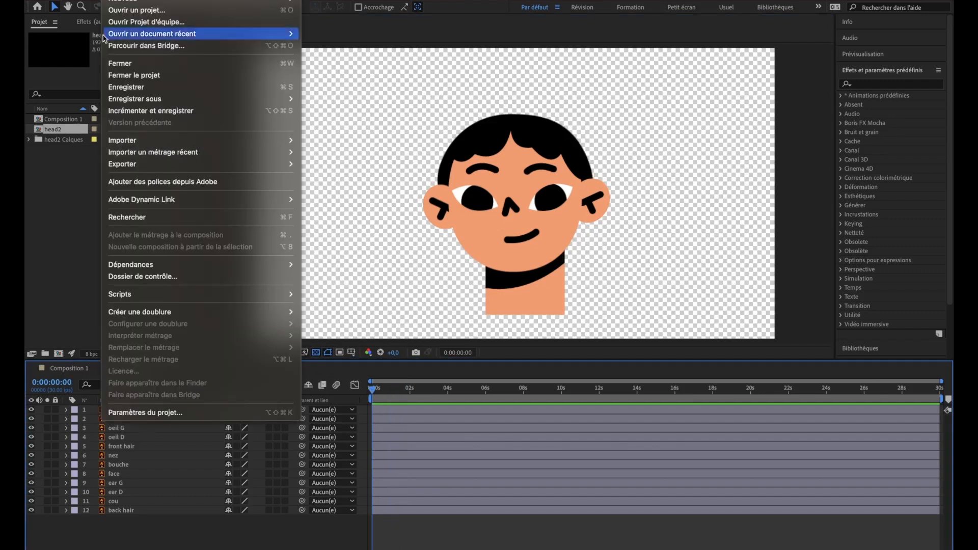
mouse_move(286, 298)
mouse_move(352, 330)
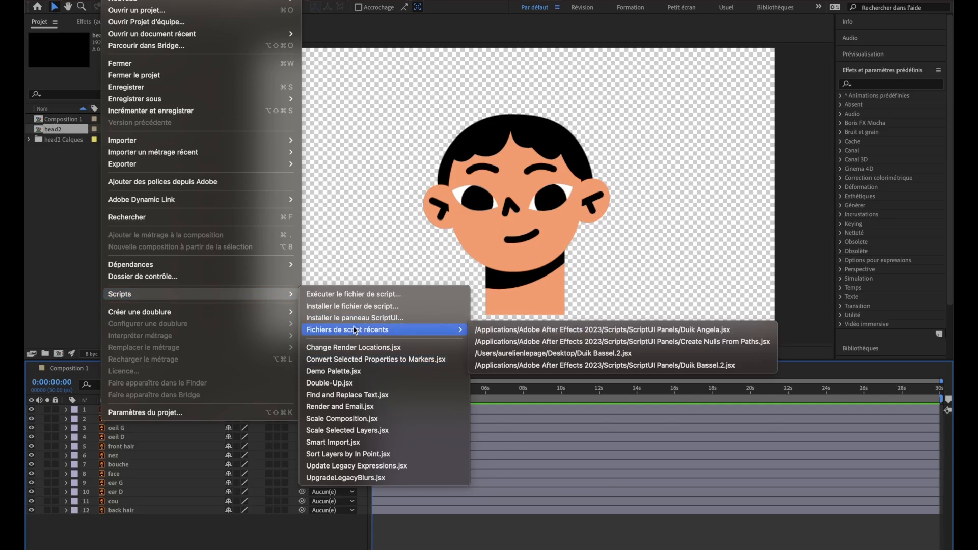
click(633, 332)
Step: Open the Duik Angela script panel and move its window over the project file list
click(397, 1)
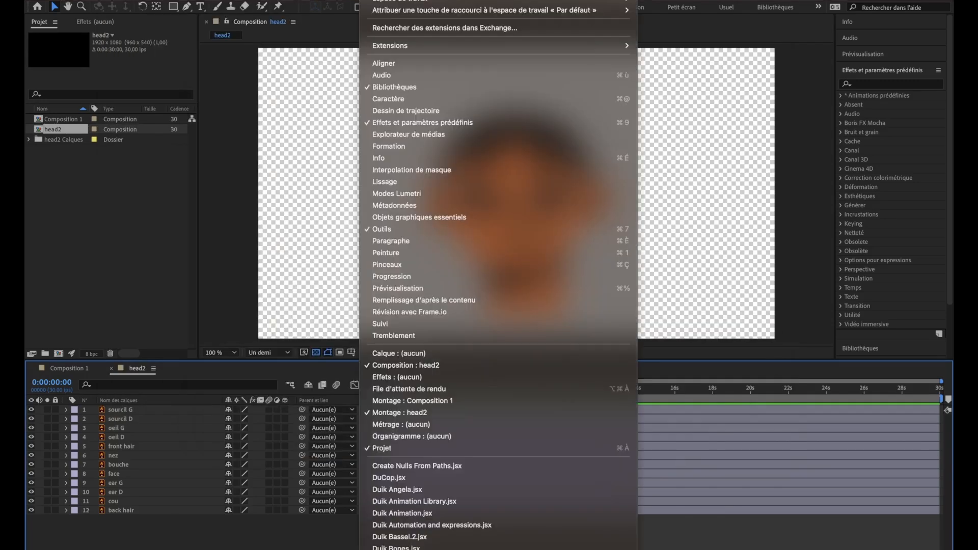
scroll(415, 470, down, 3)
click(415, 443)
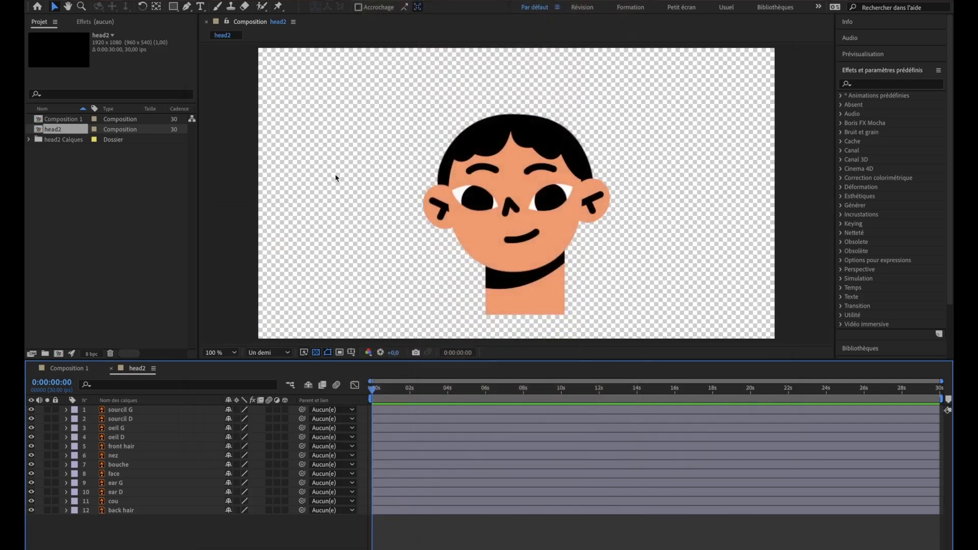
drag(302, 210, 178, 91)
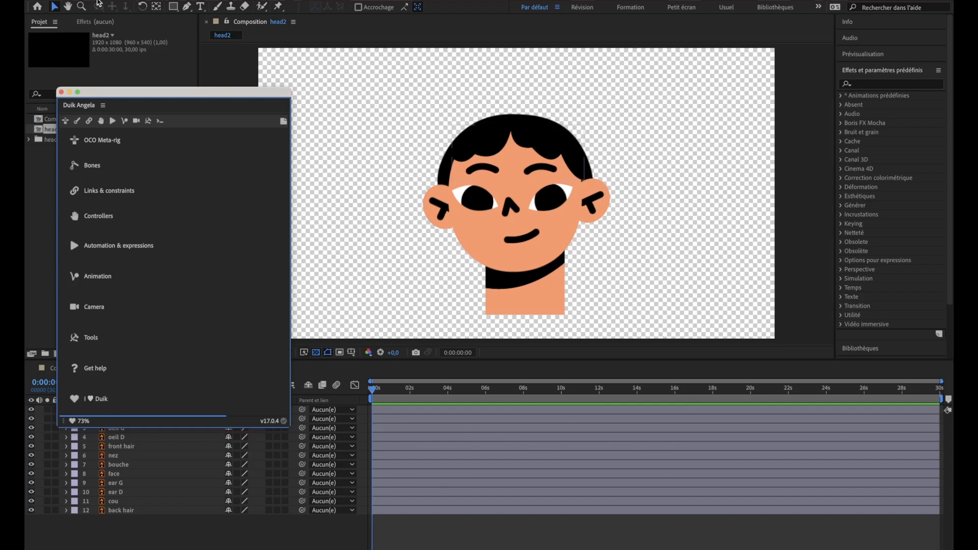
Step: Browse for a script file to run in the Scripts folder of Duik_Angela_17.0.4 (1) in Téléchargements
click(100, 2)
mouse_move(170, 296)
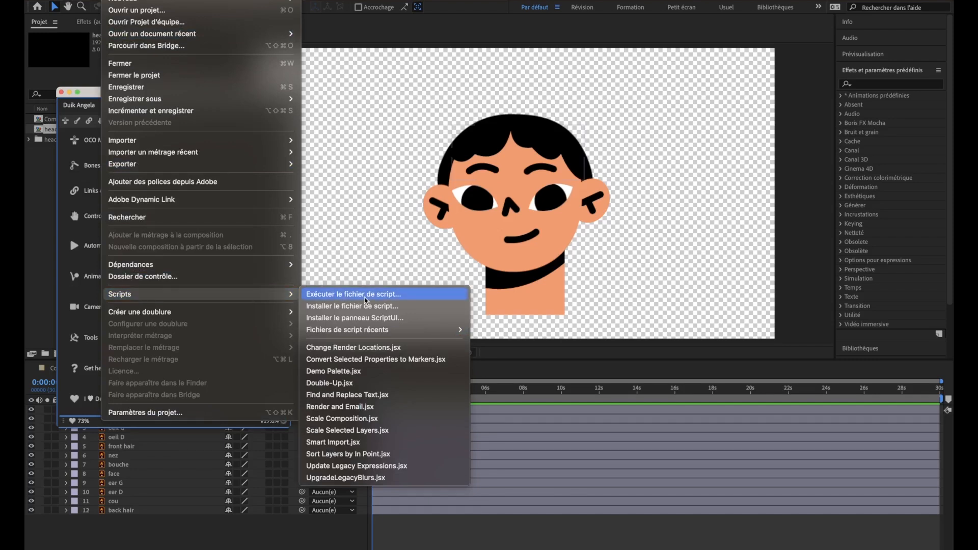
click(364, 296)
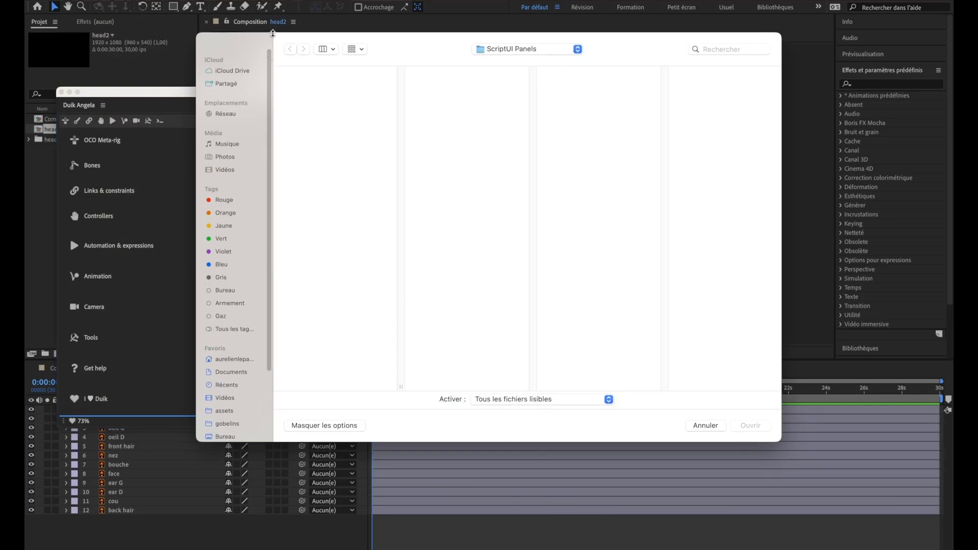
scroll(240, 316, down, 5)
click(230, 405)
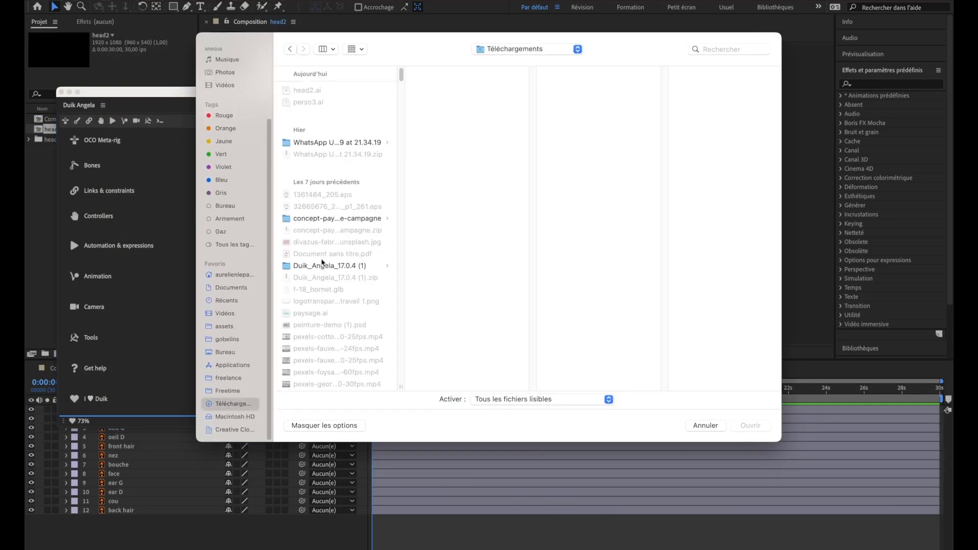
click(319, 268)
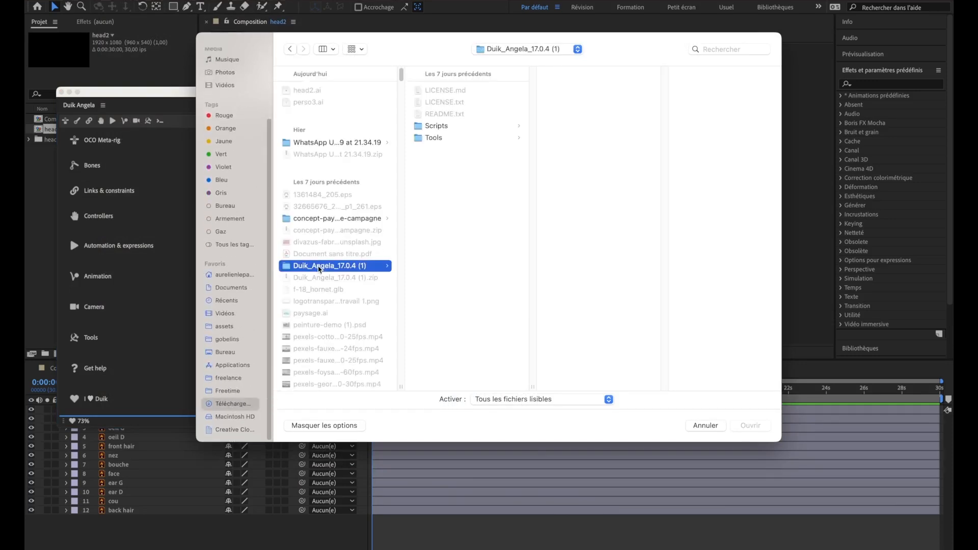
click(455, 128)
click(598, 197)
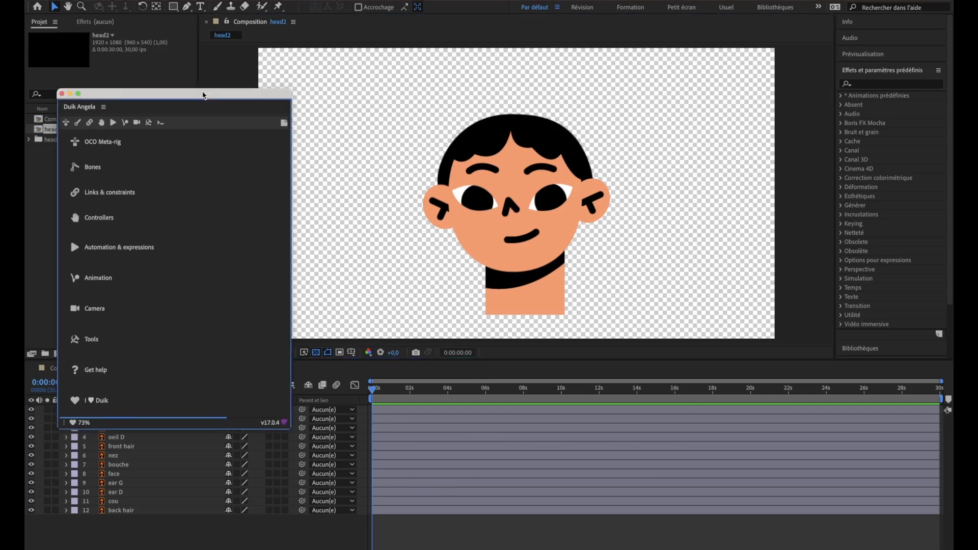
Step: Hide all the head layers and draw a black circle about 345 px wide near the centre of the composition
drag(201, 92, 767, 157)
drag(31, 410, 31, 510)
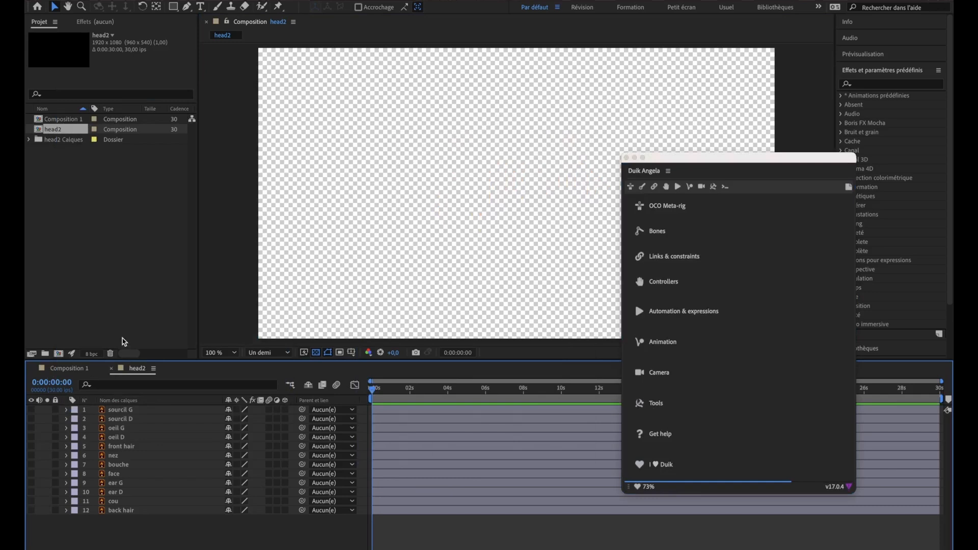
drag(174, 6, 211, 30)
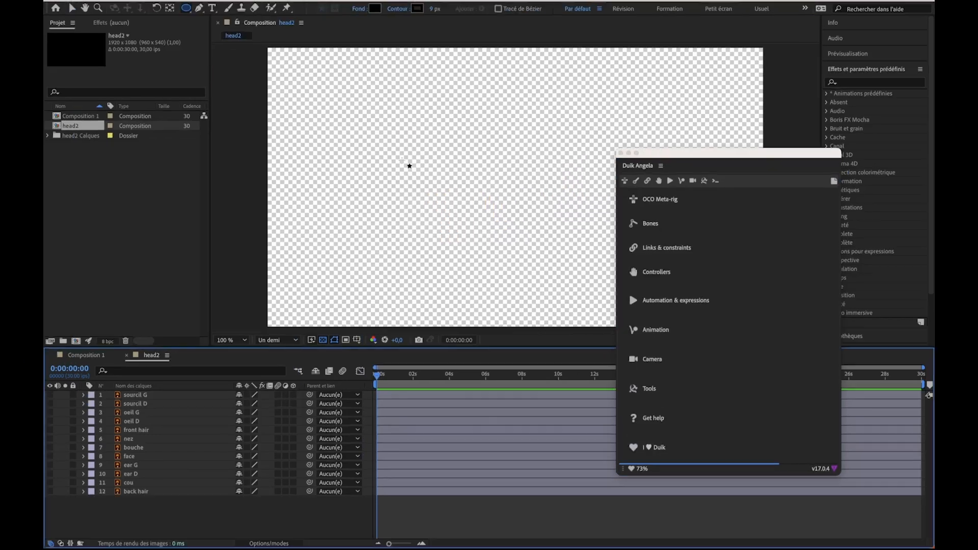
drag(452, 150, 503, 236)
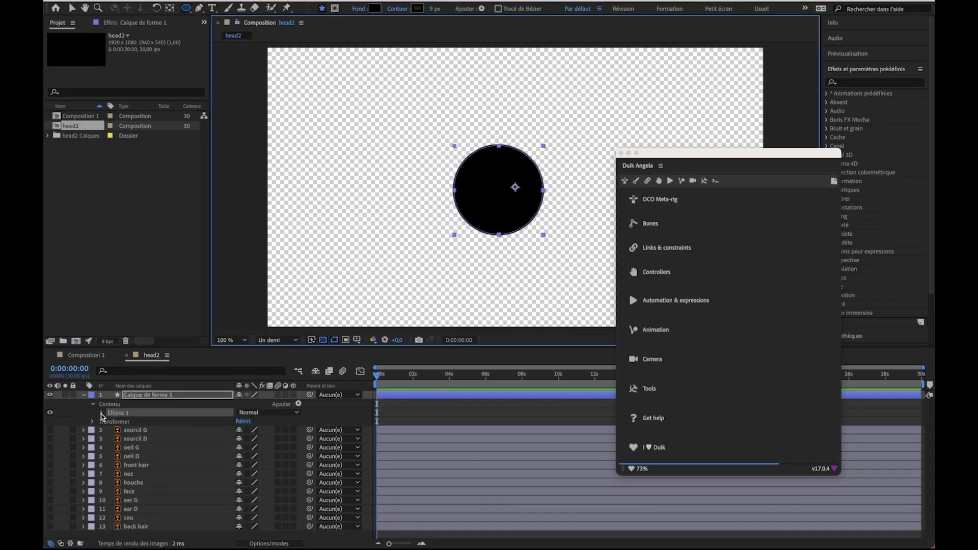
Step: Convert the circle's parametric ellipse path (Tracé d'ellipse 1) to a Bézier path
click(101, 413)
click(111, 425)
click(110, 423)
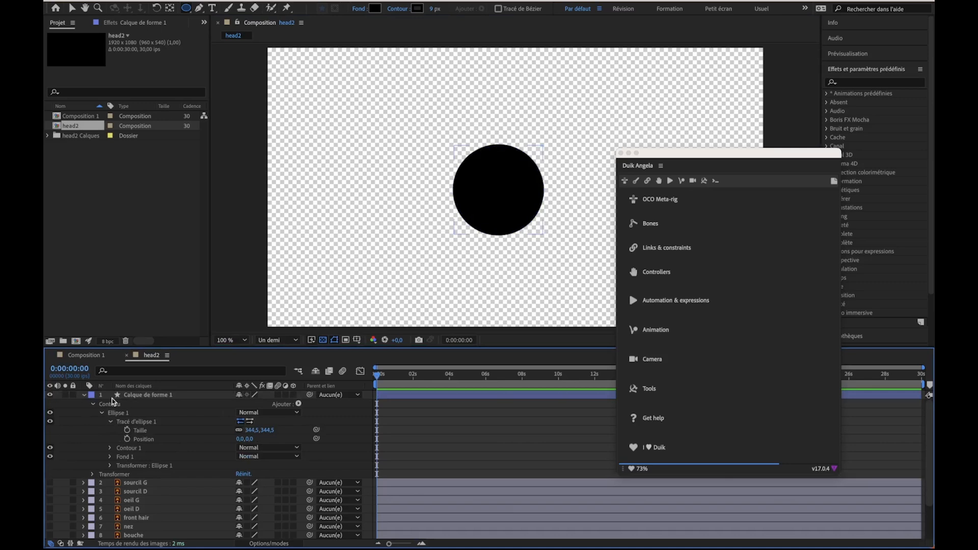
click(133, 423)
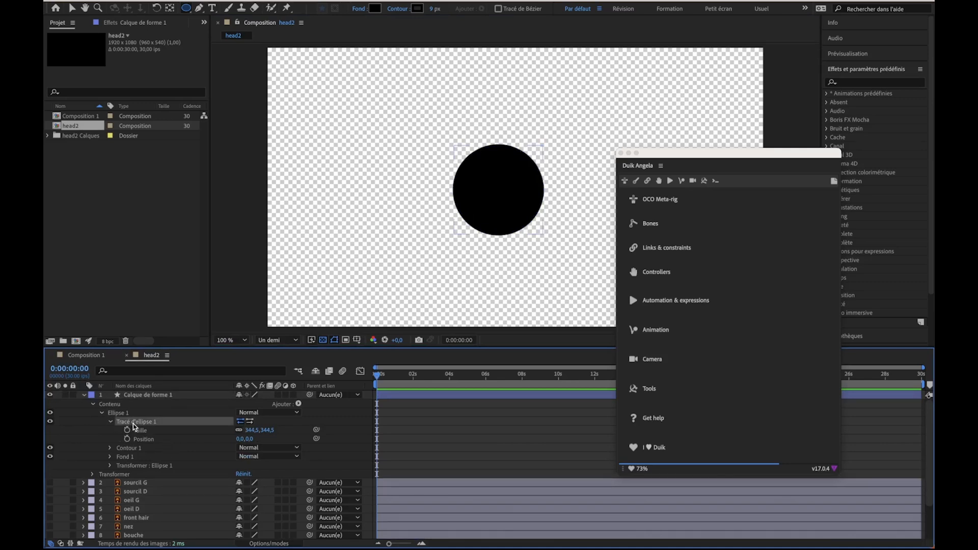
right_click(134, 426)
click(168, 462)
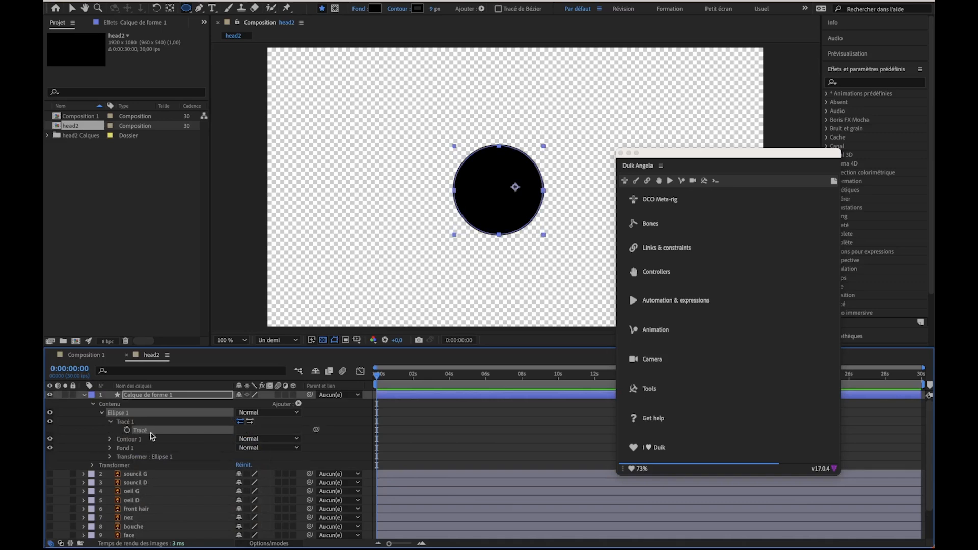
Step: Centre the anchor point on the circle and separate its Position into X and Y dimensions
key(ctrl+alt+Home)
click(149, 397)
key(p)
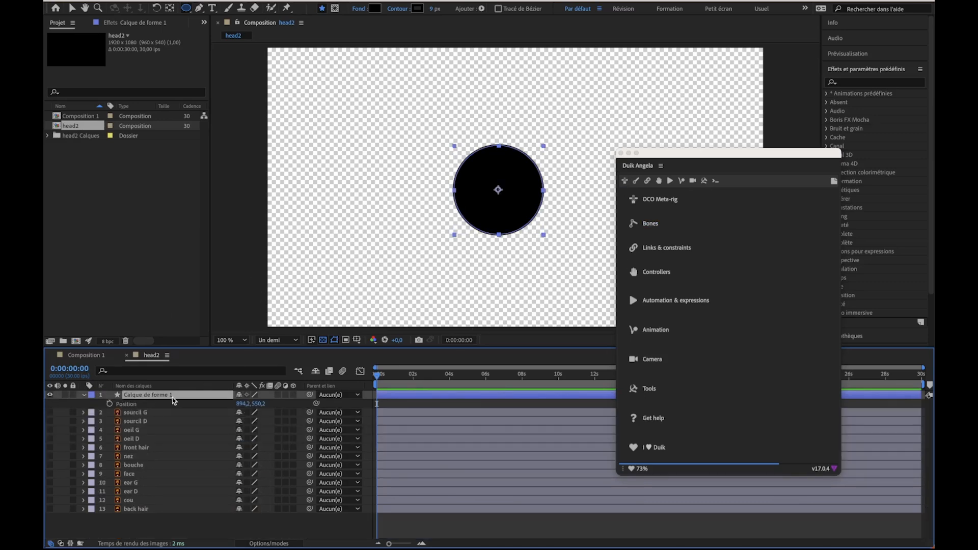
right_click(137, 405)
click(149, 411)
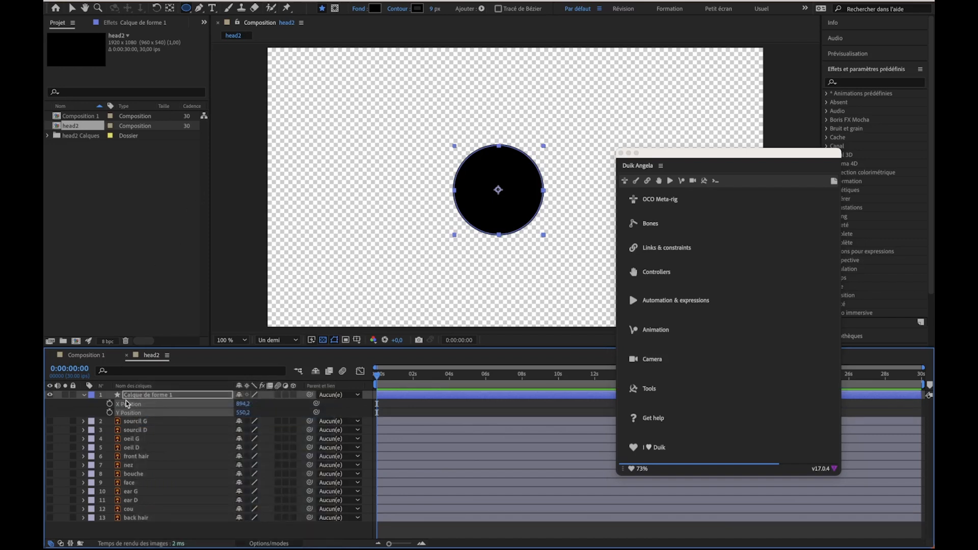
Step: Find the circle's Tracé property, keyframe it at 0:00:00:00, and display only the layer's keyframed properties
key(super+f)
text(tracé)
click(126, 431)
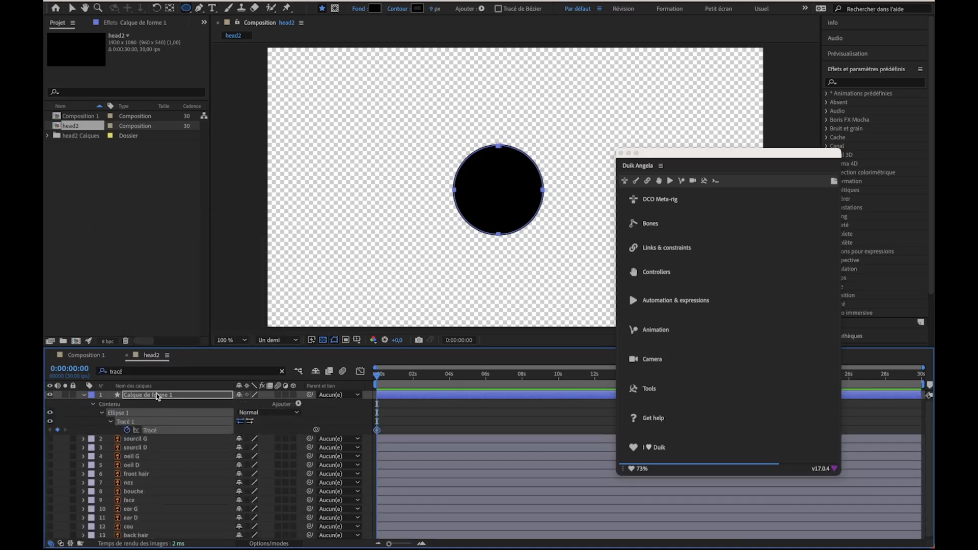
click(157, 394)
key(u)
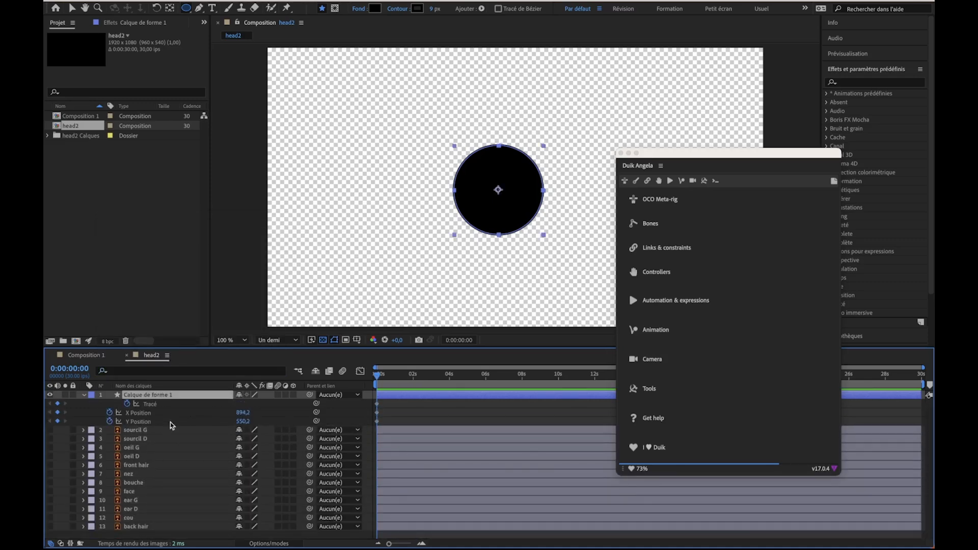
Step: Move the circle's Tracé, X Position and Y Position keyframes to 0:00:00:11 and set X Position to 596.2 at 0:00:00:00
key(equal)
key(equal)
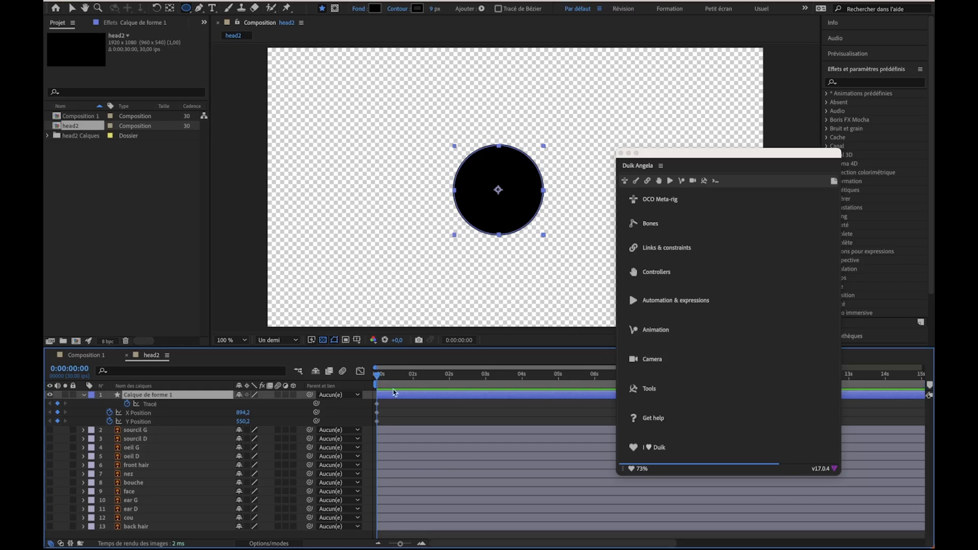
key(minus)
mouse_move(381, 403)
mouse_down()
mouse_move(370, 421)
mouse_move(392, 406)
mouse_up()
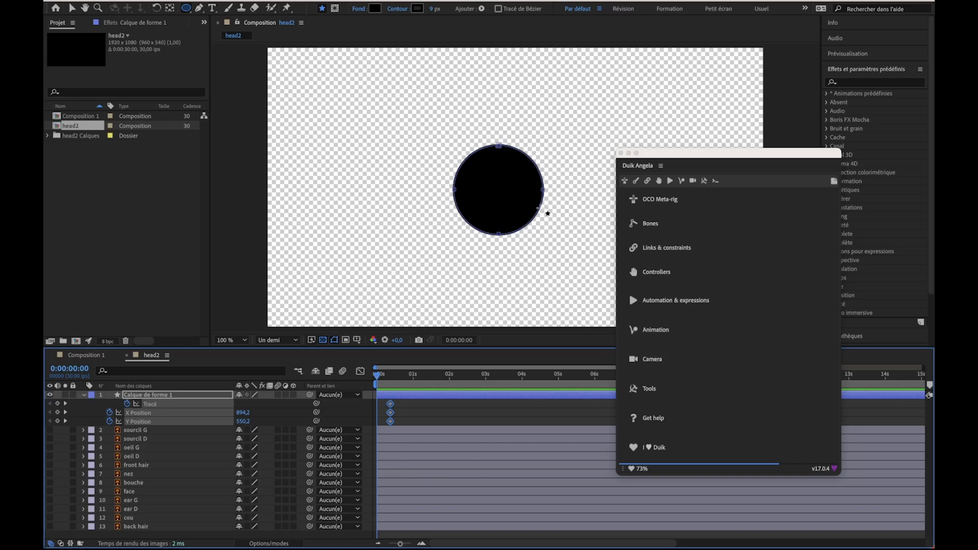
key(v)
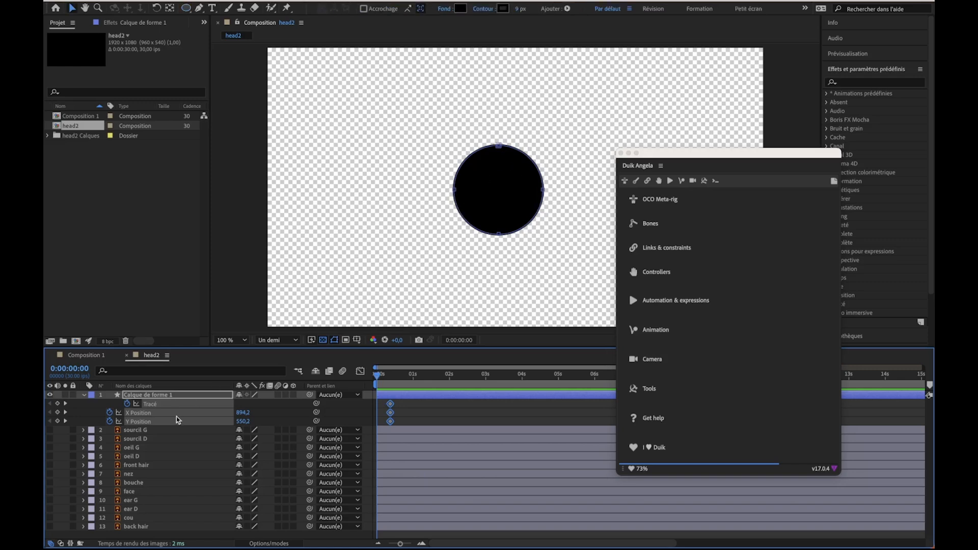
drag(246, 413, 95, 412)
click(151, 406)
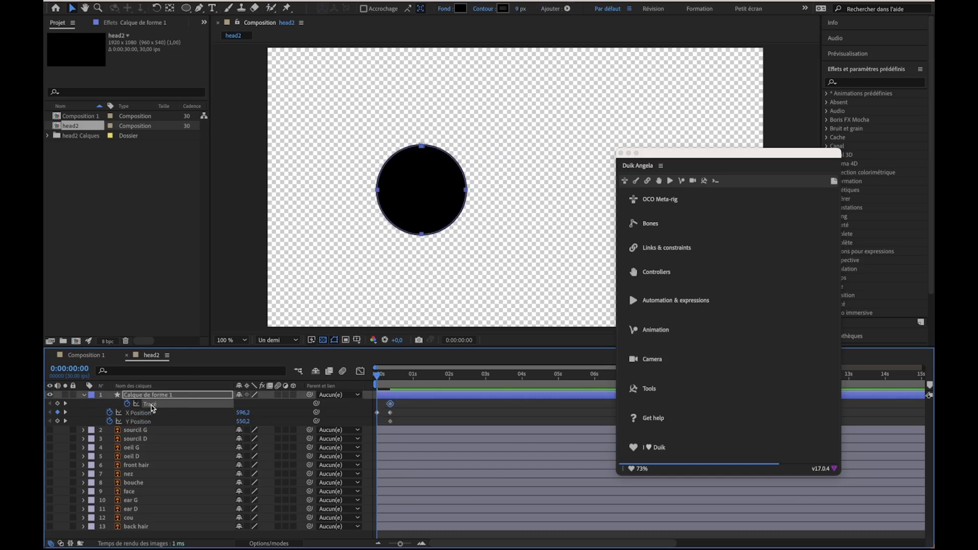
drag(356, 177, 391, 197)
key(super+z)
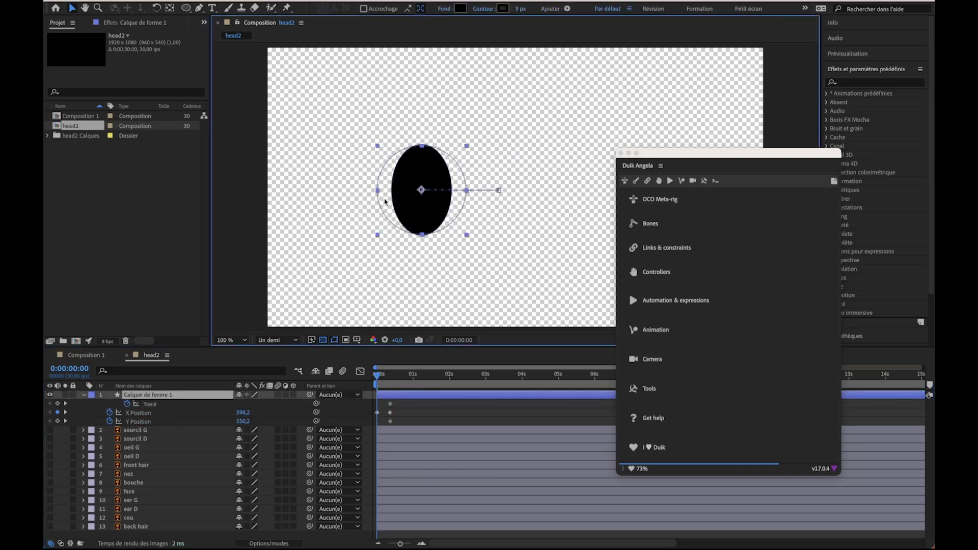
Step: Reshape the circle's Tracé at 0:00:00:00 by repositioning its Bézier points
click(151, 404)
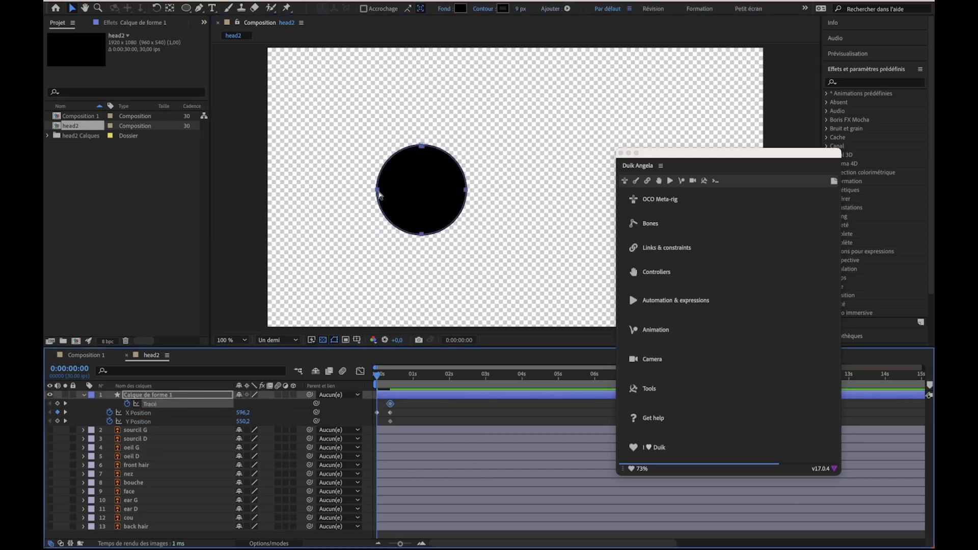
click(379, 194)
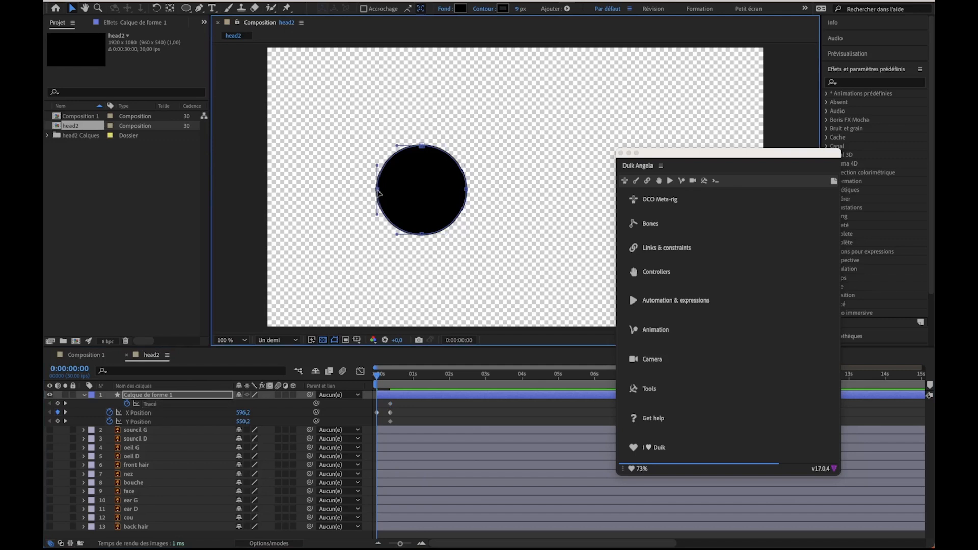
drag(379, 192, 376, 172)
drag(421, 145, 414, 217)
Step: Move the circle horizontally to an X Position of 1158.2 at 0:00:00:24
drag(383, 376, 407, 376)
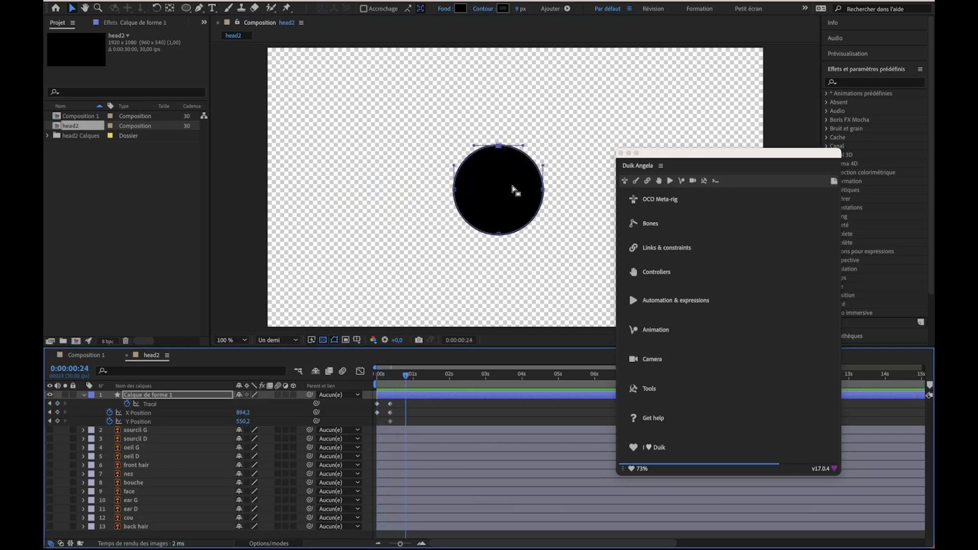
drag(495, 200, 370, 239)
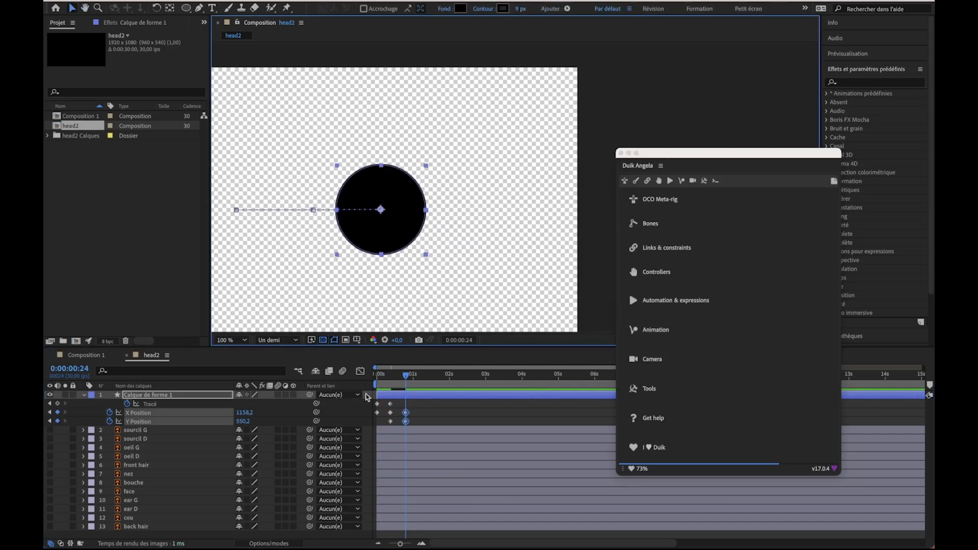
click(403, 402)
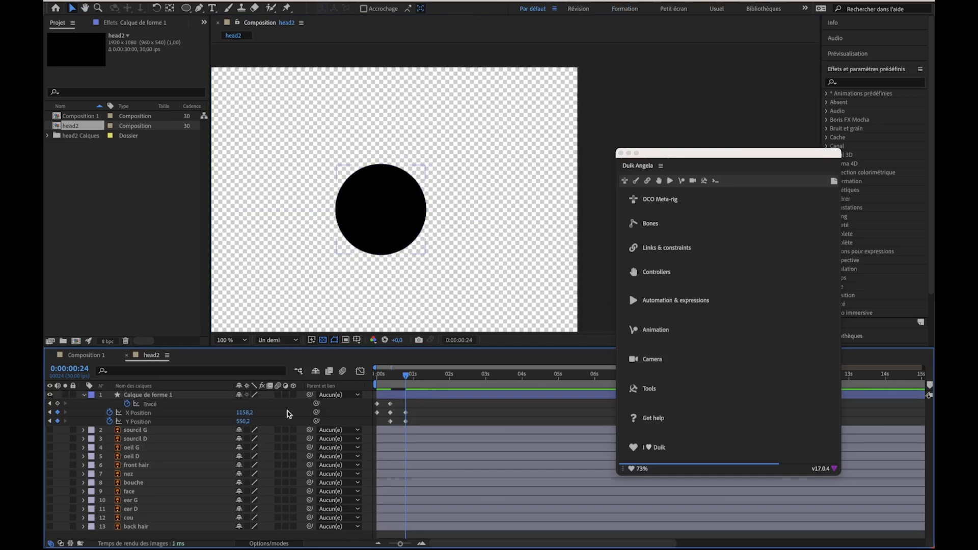
Step: Reshape the Tracé at 0:00:00:24 into a crescent by pulling the circle's left point deep towards its right edge
click(151, 404)
drag(336, 209, 419, 209)
mouse_move(405, 375)
mouse_down()
mouse_move(372, 384)
mouse_move(405, 384)
mouse_up()
Step: Delete all of the circle's Y Position keyframes
click(414, 410)
drag(417, 424, 380, 420)
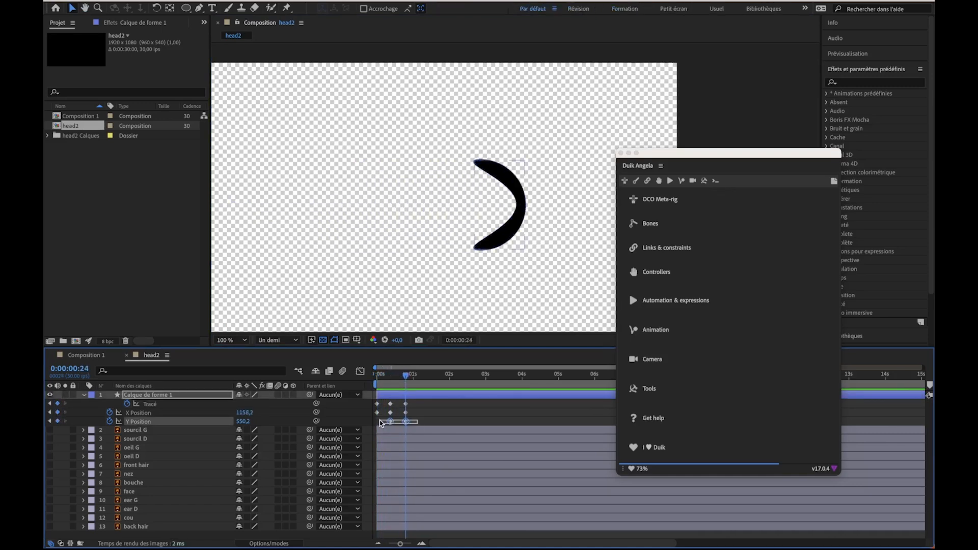
right_click(380, 420)
click(584, 403)
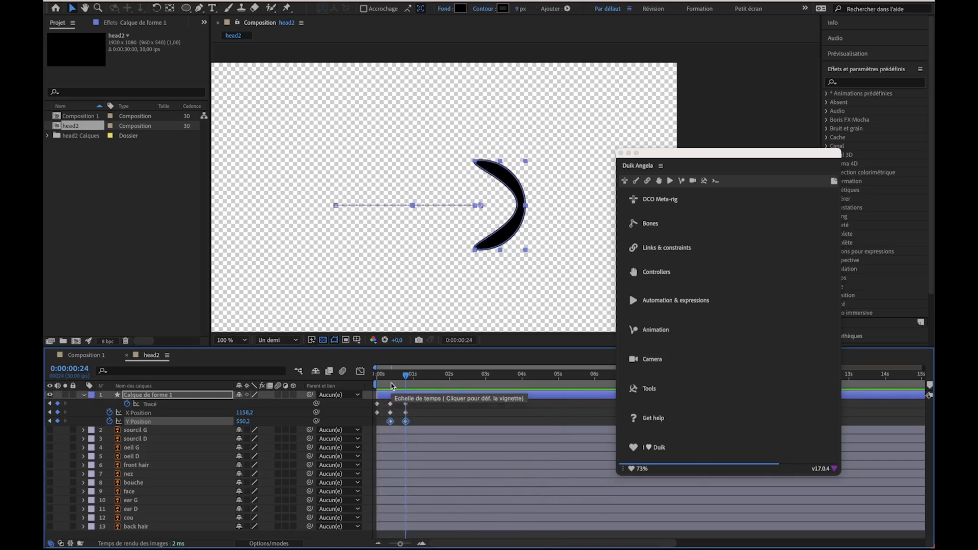
key(Delete)
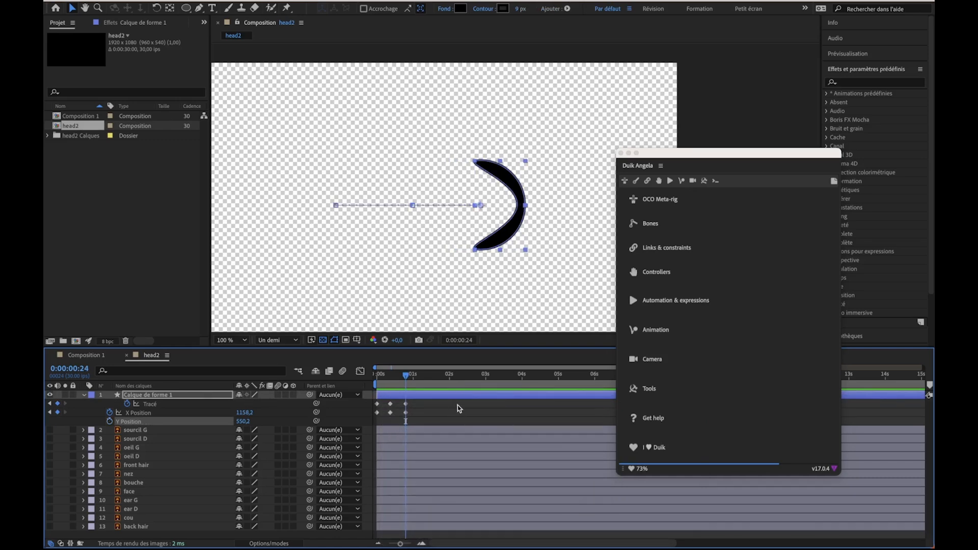
Step: Create a 2D Slider control with the Connector from Duik's Links & constraints tools
click(646, 159)
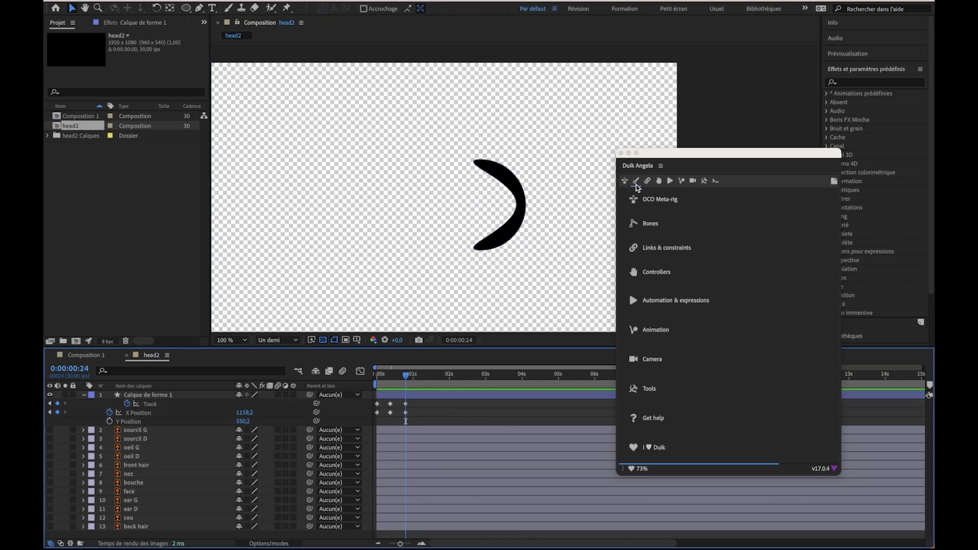
click(641, 182)
click(649, 182)
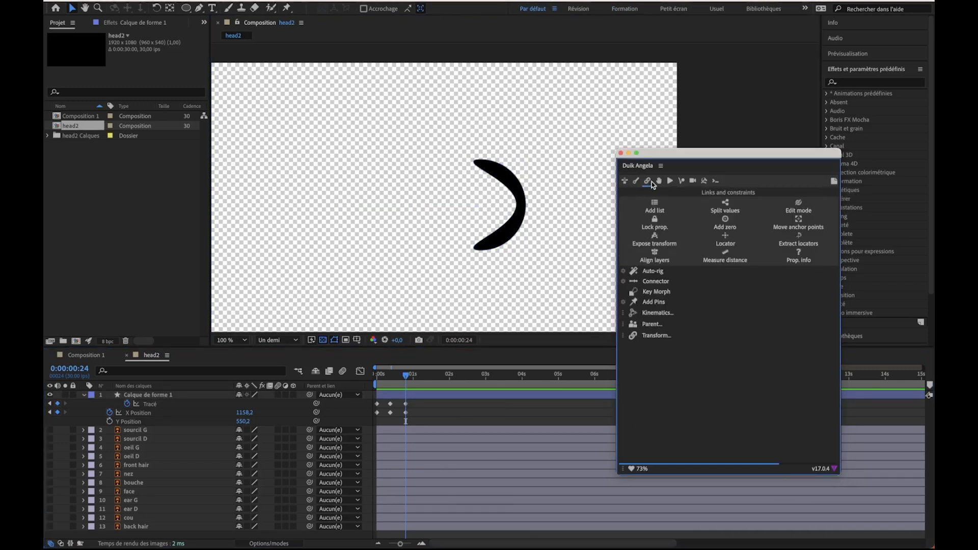
click(622, 280)
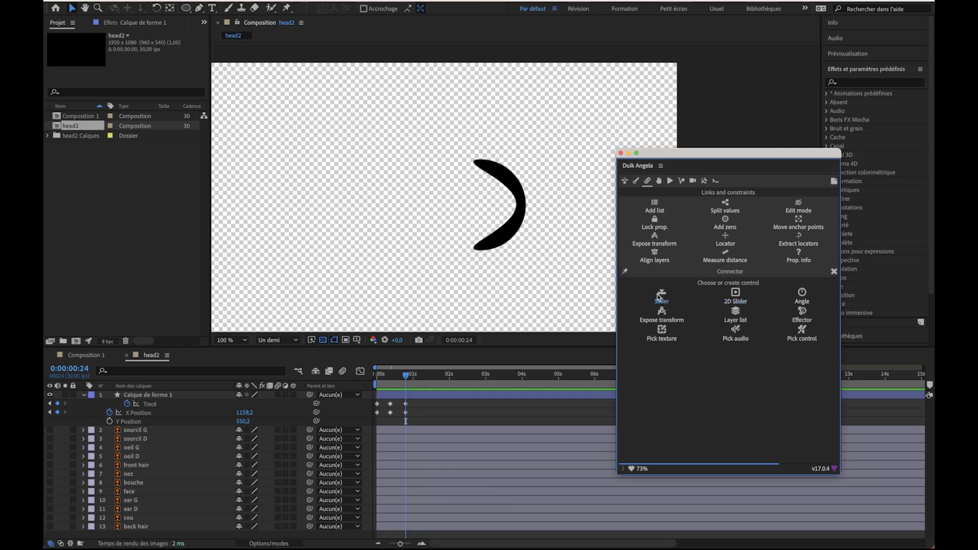
click(736, 293)
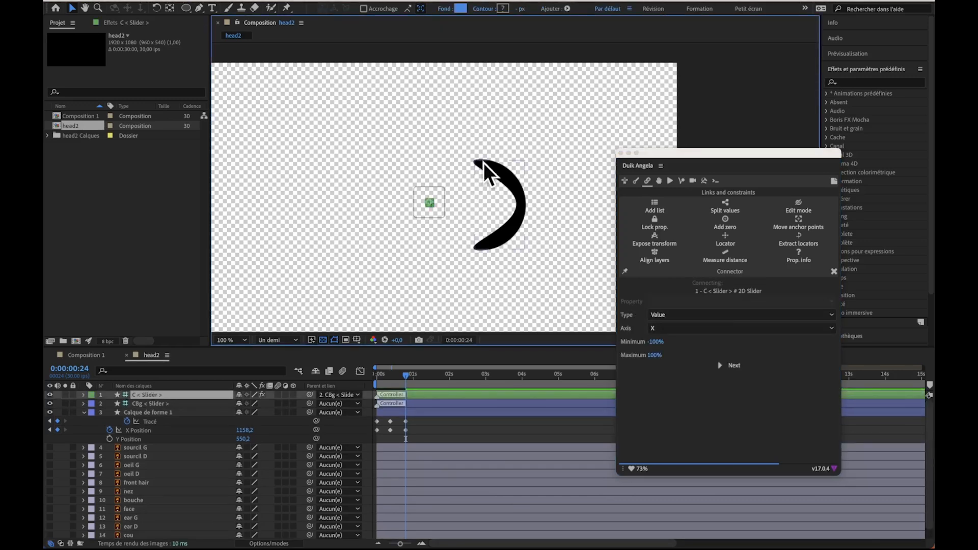
Step: Set the composition preview resolution to Intégrale
scroll(426, 211, up, 1)
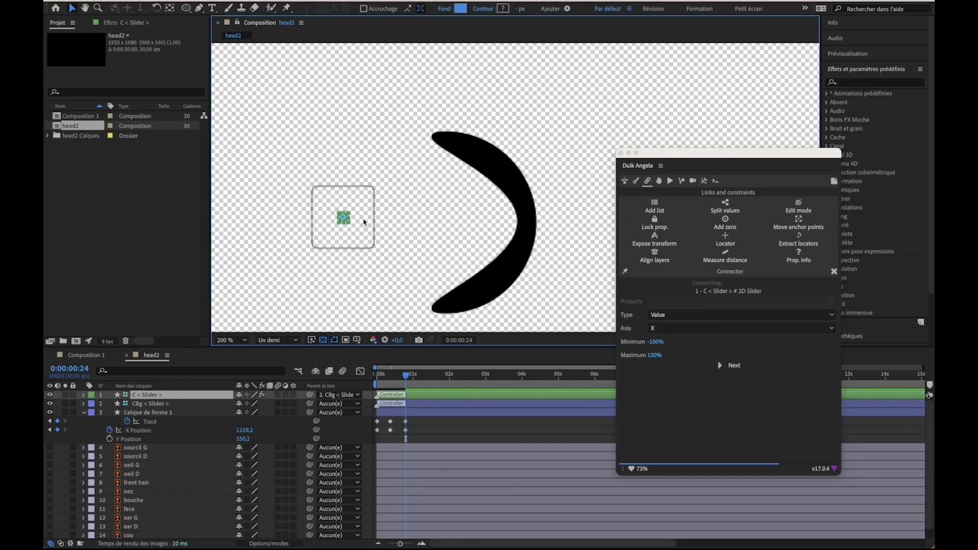
click(364, 220)
click(277, 340)
click(278, 363)
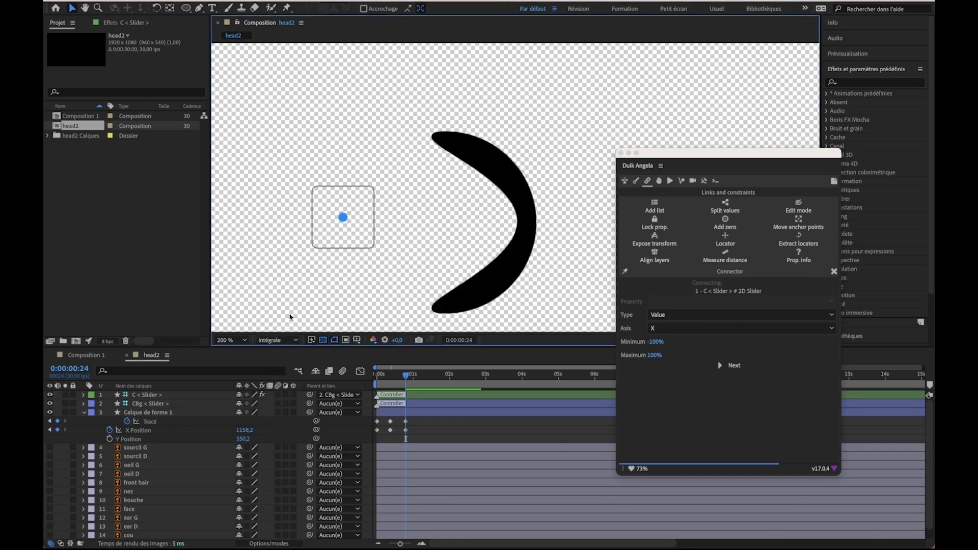
Step: Move the slider's background layer, CBg < Slider >, to the upper-right area of the composition
click(172, 396)
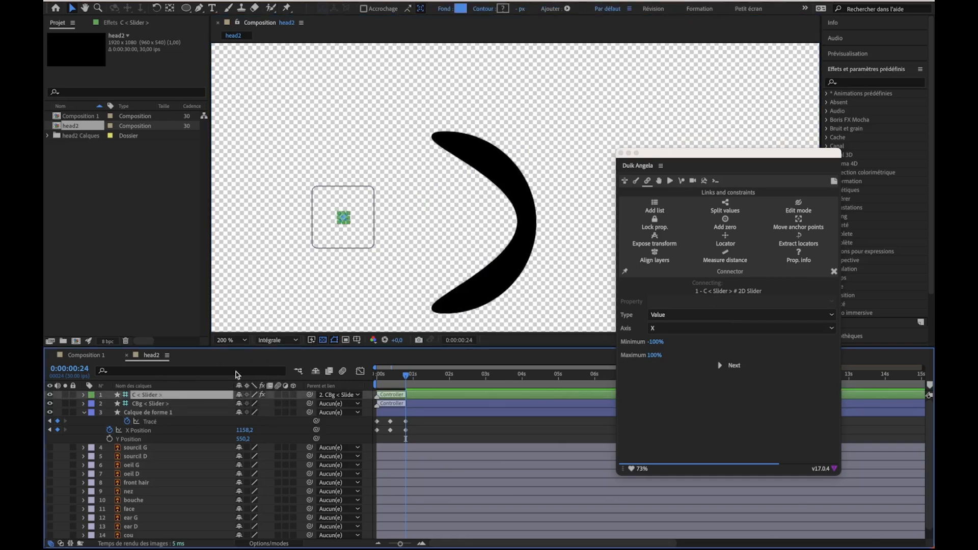
click(149, 404)
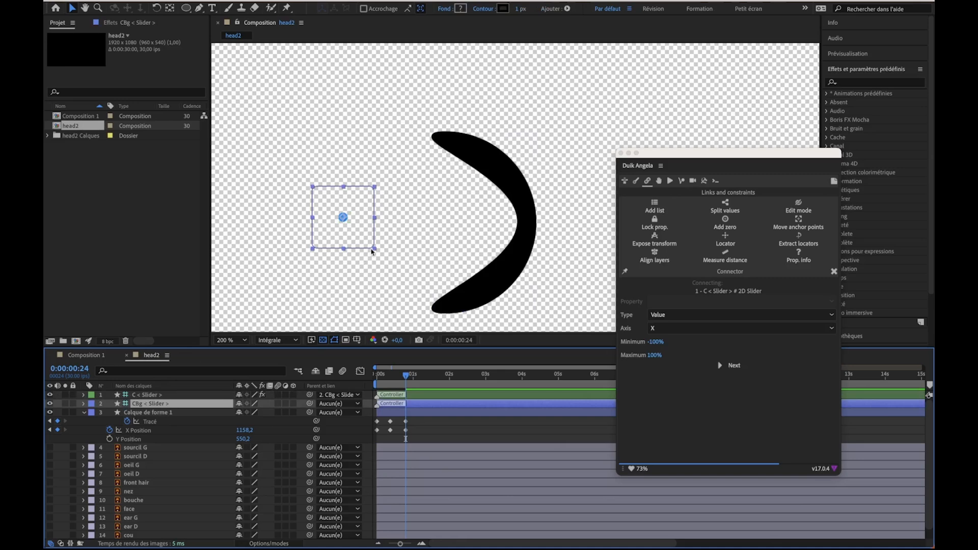
mouse_move(372, 251)
mouse_down()
mouse_move(375, 229)
mouse_move(374, 249)
mouse_up()
drag(335, 213, 691, 91)
drag(692, 91, 598, 94)
scroll(450, 140, down, 2)
drag(450, 160, 471, 167)
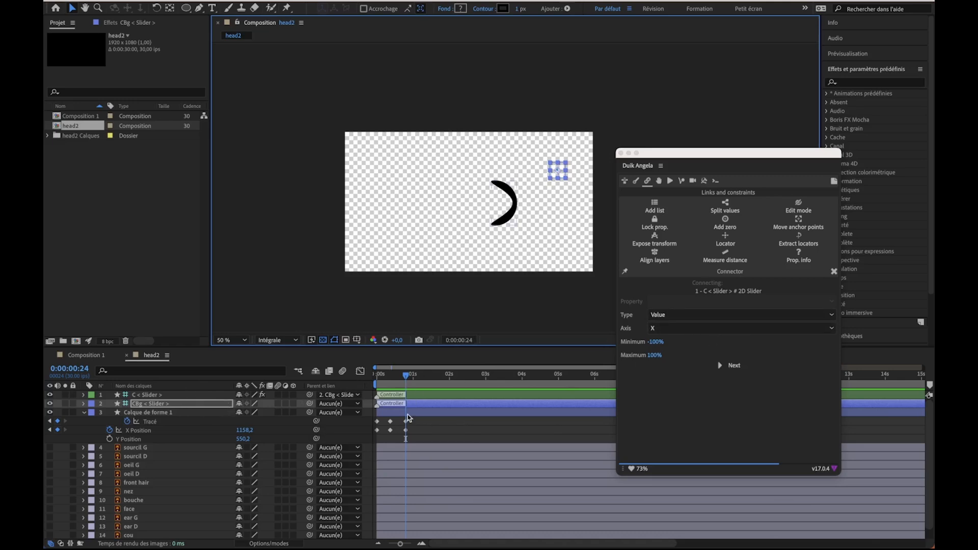
Step: Connect the circle's Tracé and X Position keyframes to the slider's X axis, from -100% to 100%, and test the slider
drag(422, 419, 358, 442)
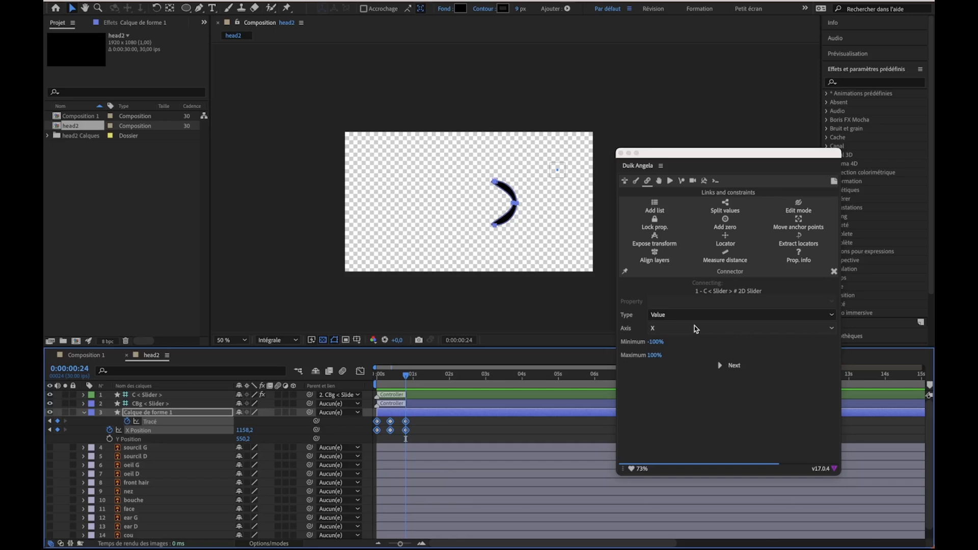
click(737, 368)
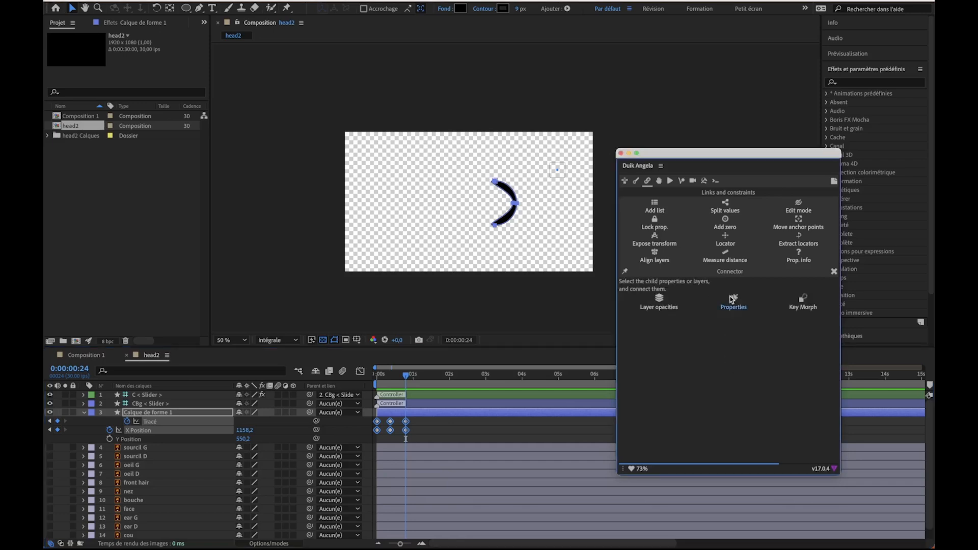
click(734, 301)
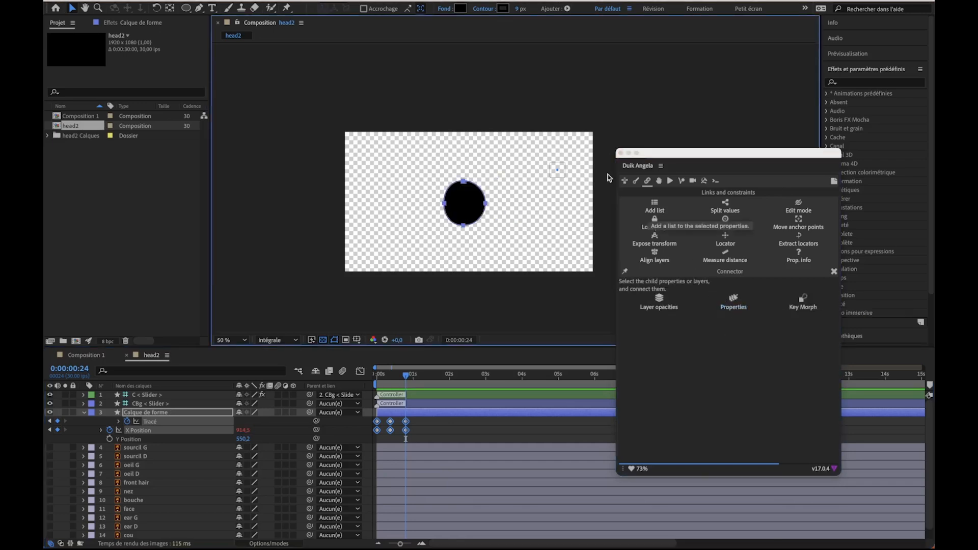
scroll(519, 196, up, 2)
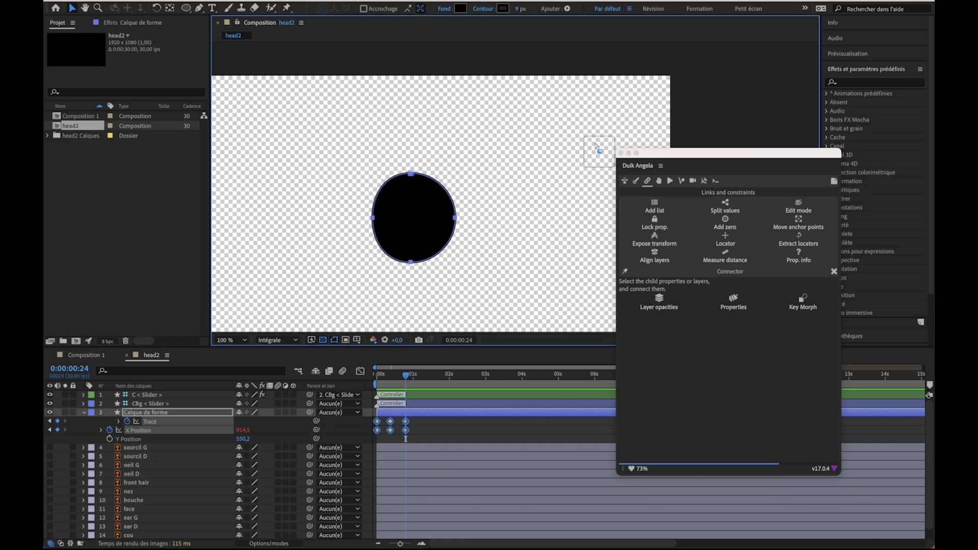
mouse_move(600, 151)
mouse_down()
mouse_move(580, 155)
mouse_move(605, 158)
mouse_move(589, 158)
mouse_up()
Step: Keyframe the circle's Y Position at 0:00:00:11, set it to 323.2 at 0:00:00:00 and 798.2 at 0:00:00:24
drag(399, 374, 364, 382)
click(110, 439)
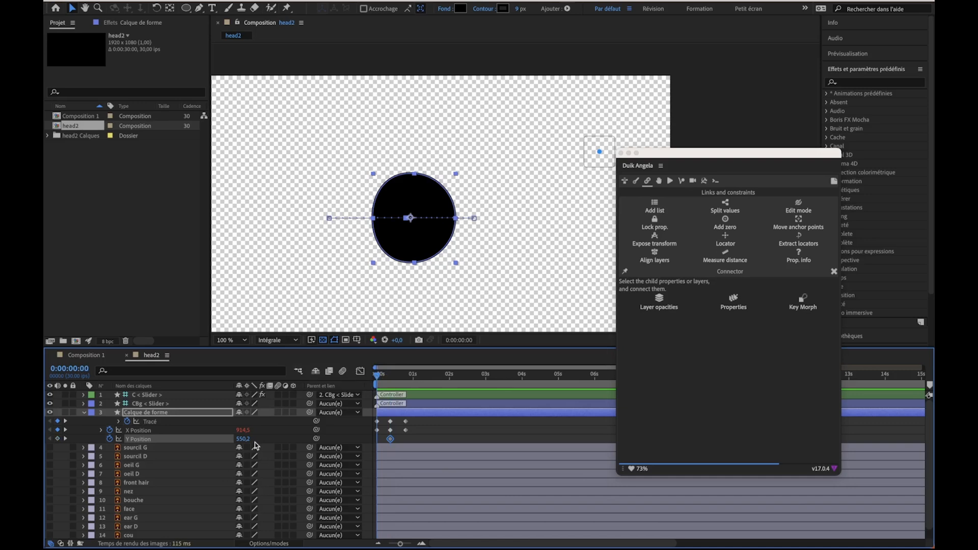
drag(245, 440, 130, 441)
drag(414, 380, 412, 379)
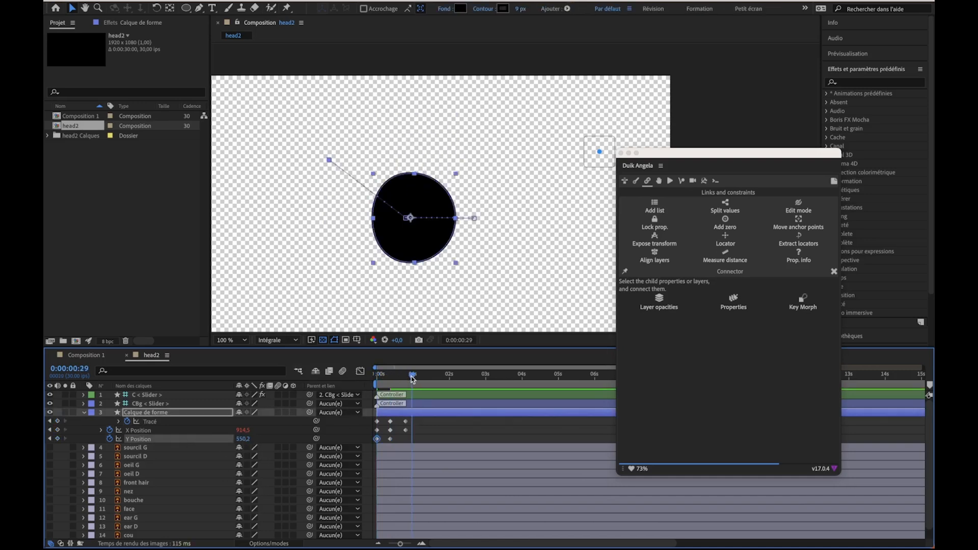
drag(238, 440, 370, 441)
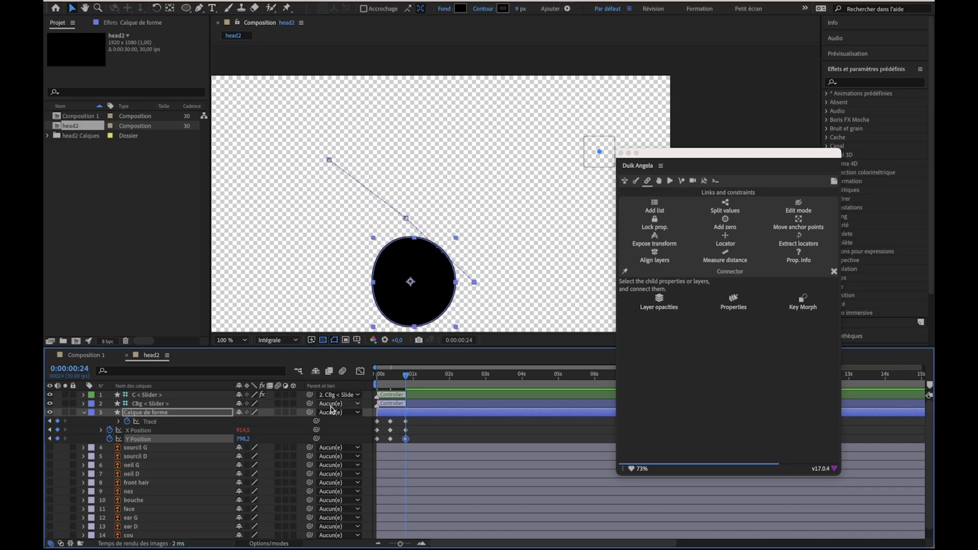
Step: Keyframe the circle's Échelle at 100% at 0:00:00:11 and adjust the scale at 0:00:00:00
key(shift+s)
drag(402, 377, 390, 376)
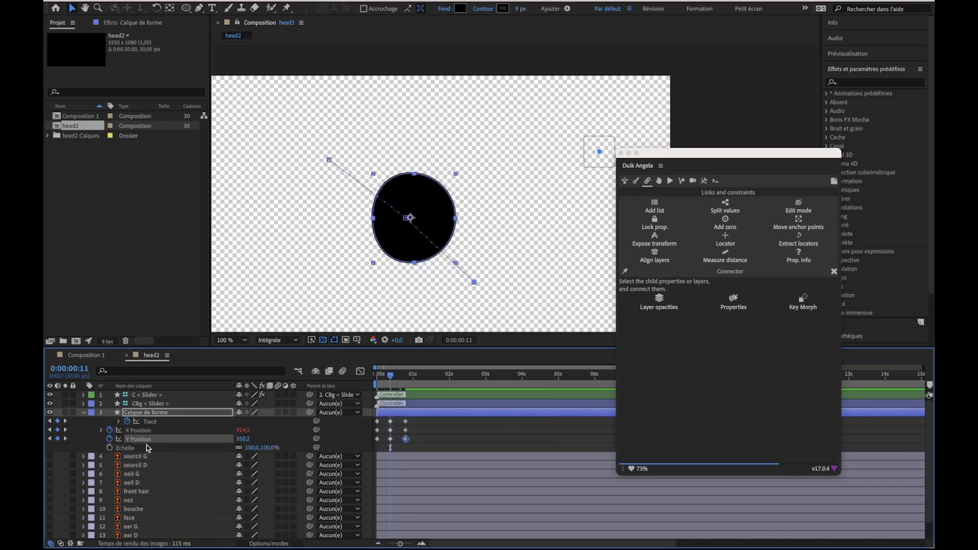
click(110, 447)
key(Home)
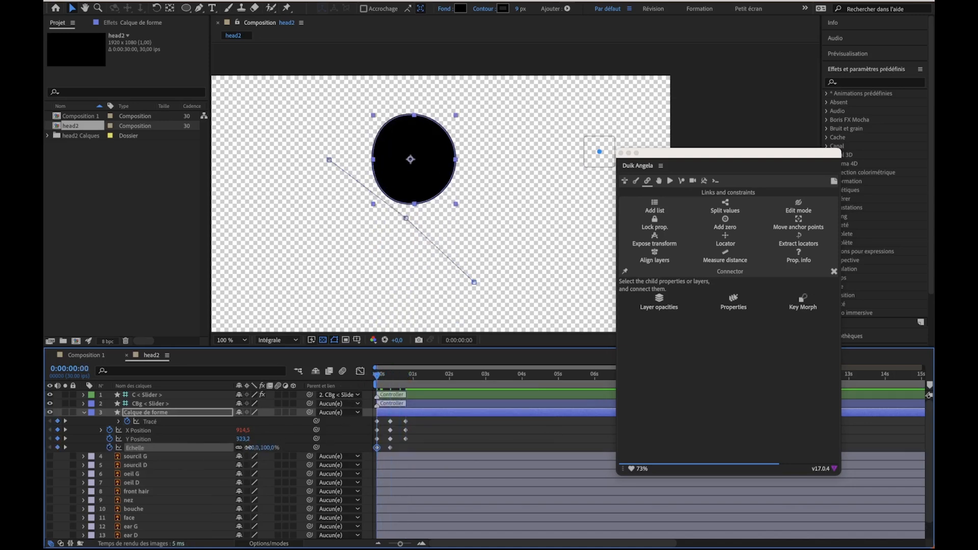
drag(249, 447, 280, 448)
Step: Set the circle's Échelle to 131, 139% and its Y Position to 873.2 at 0:00:00:24
drag(377, 376, 413, 361)
drag(263, 447, 227, 447)
mouse_move(405, 376)
mouse_down()
mouse_move(379, 377)
mouse_move(405, 382)
mouse_up()
drag(252, 447, 284, 440)
mouse_move(407, 375)
mouse_down()
mouse_move(349, 379)
mouse_move(411, 384)
mouse_up()
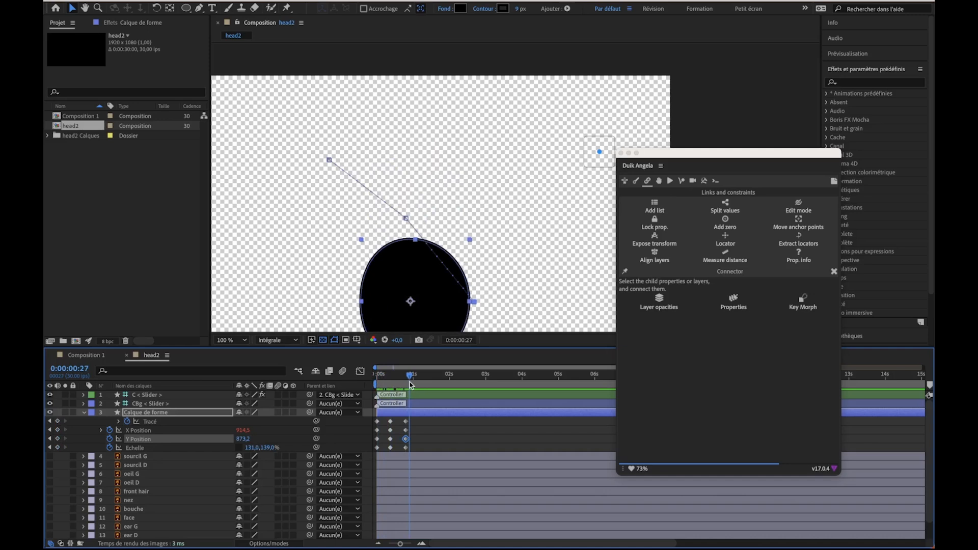
click(437, 439)
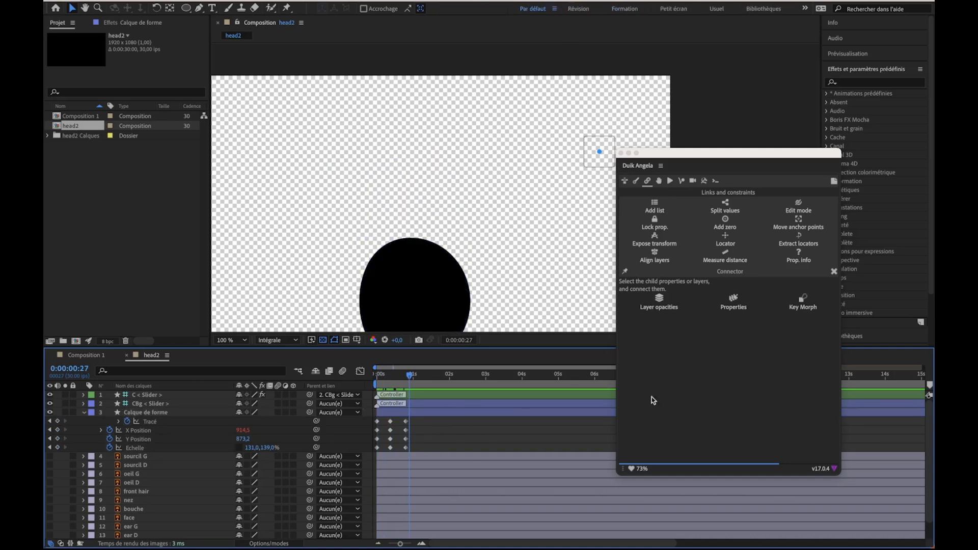
Step: Move the Duik Angela panel clear of the layer keyframes and close its Connector options
drag(684, 153, 629, 77)
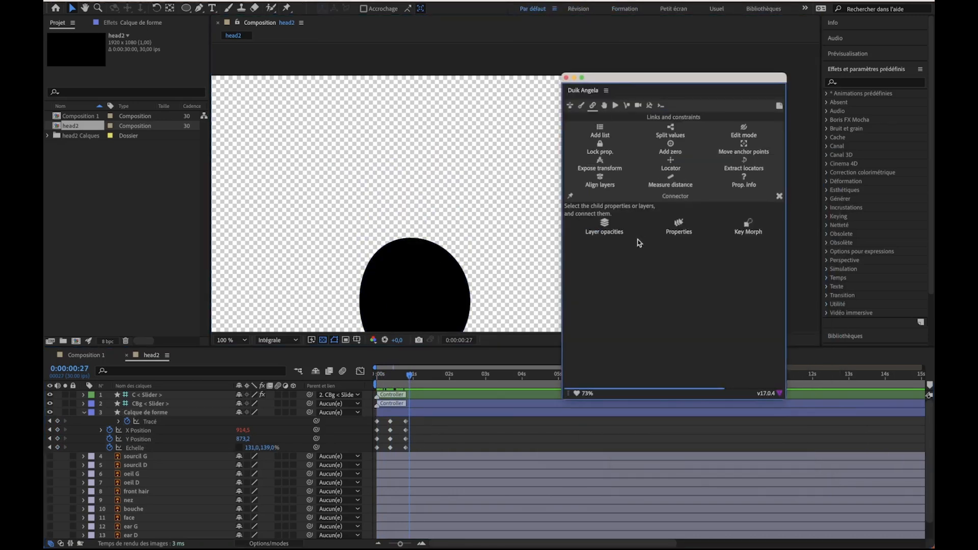
click(779, 197)
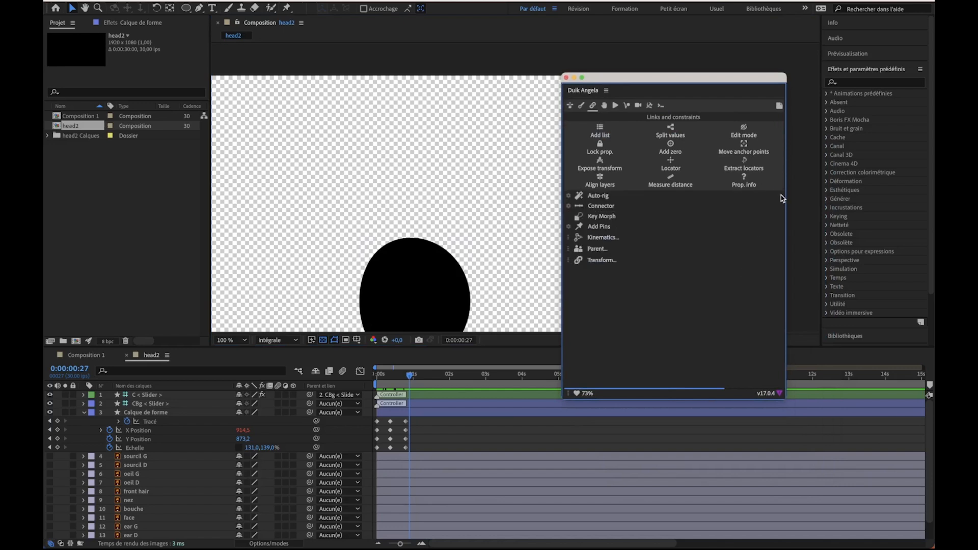
Step: Start a new Duik Angela Connector with the C < Slider > layer as its control
click(570, 208)
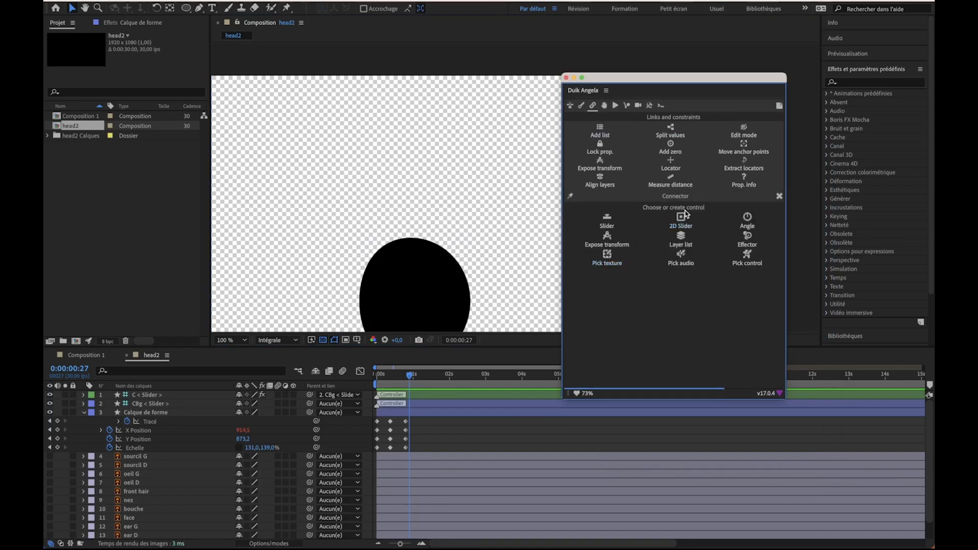
click(148, 395)
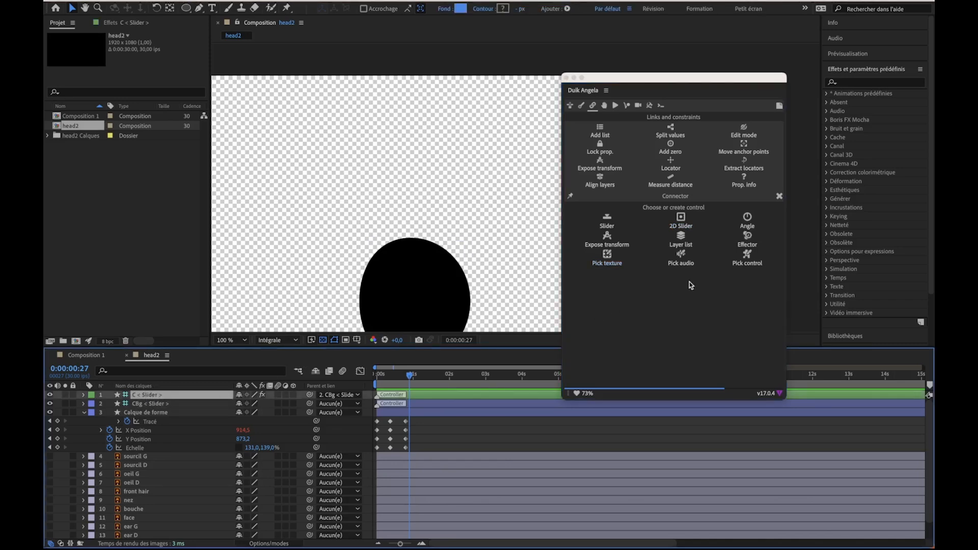
click(745, 255)
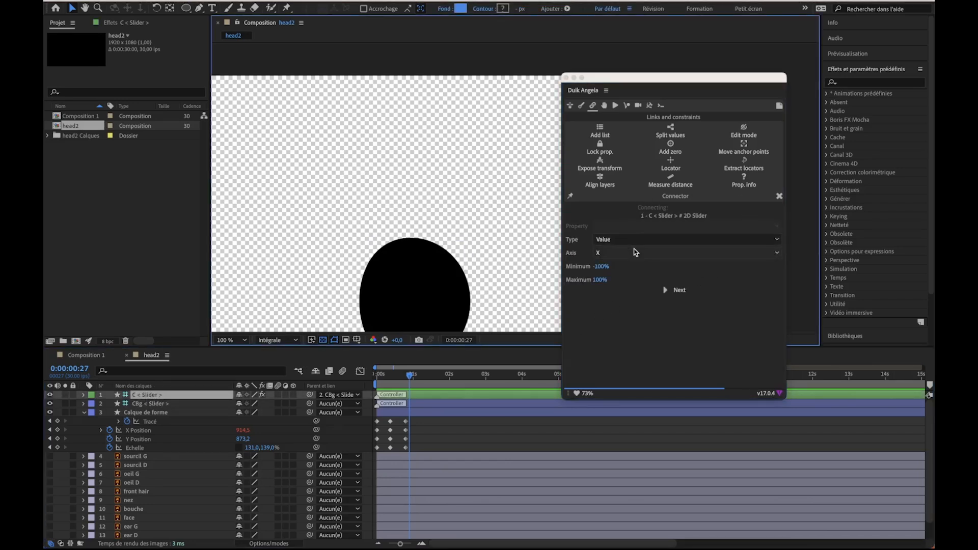
Step: Connect the circle's Y Position and Échelle keyframes to the 2D slider's Y axis as properties, and test the slider in the composition
drag(414, 438, 363, 459)
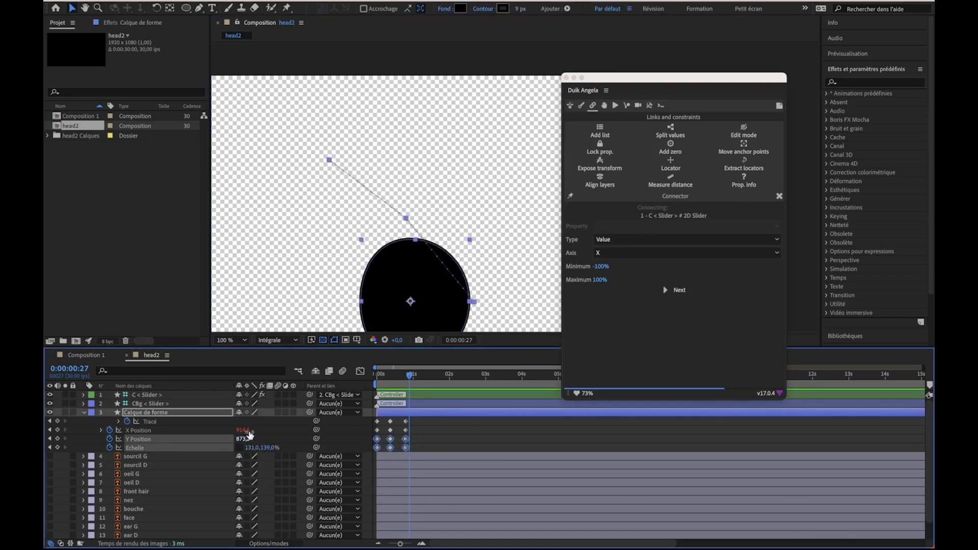
click(666, 254)
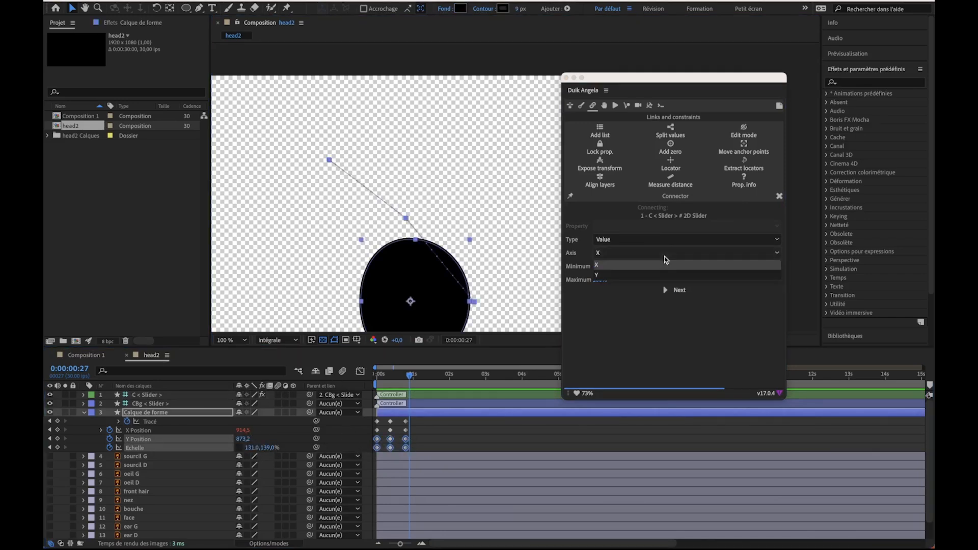
click(636, 277)
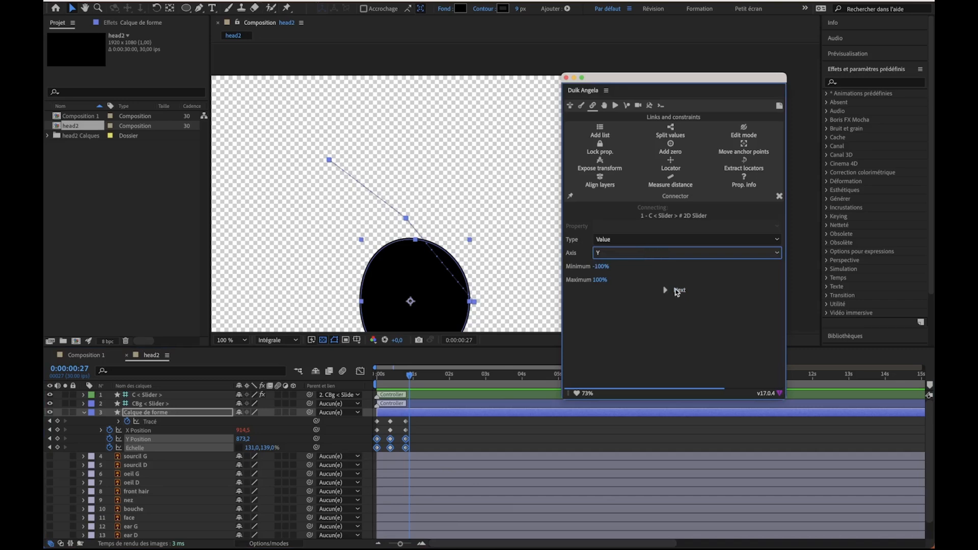
click(678, 291)
click(680, 223)
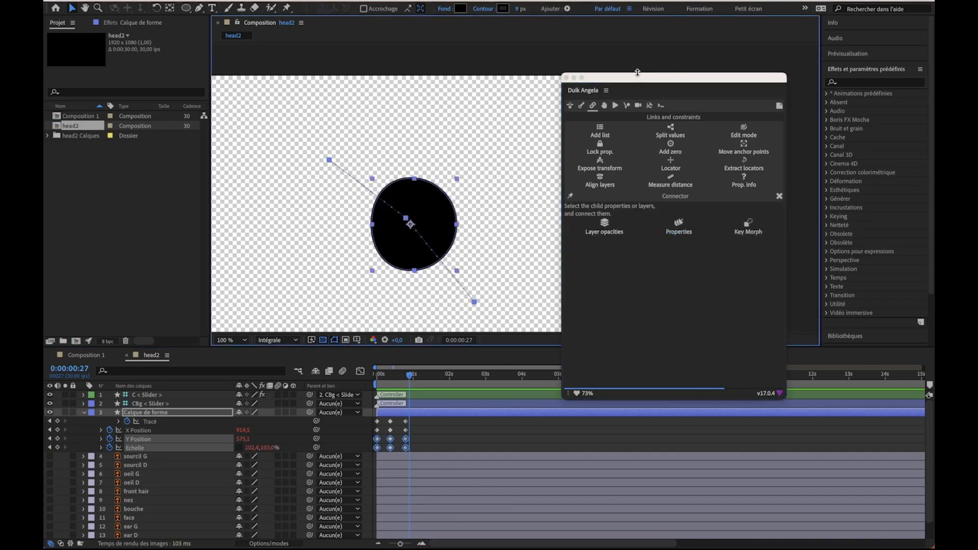
drag(637, 77, 685, 346)
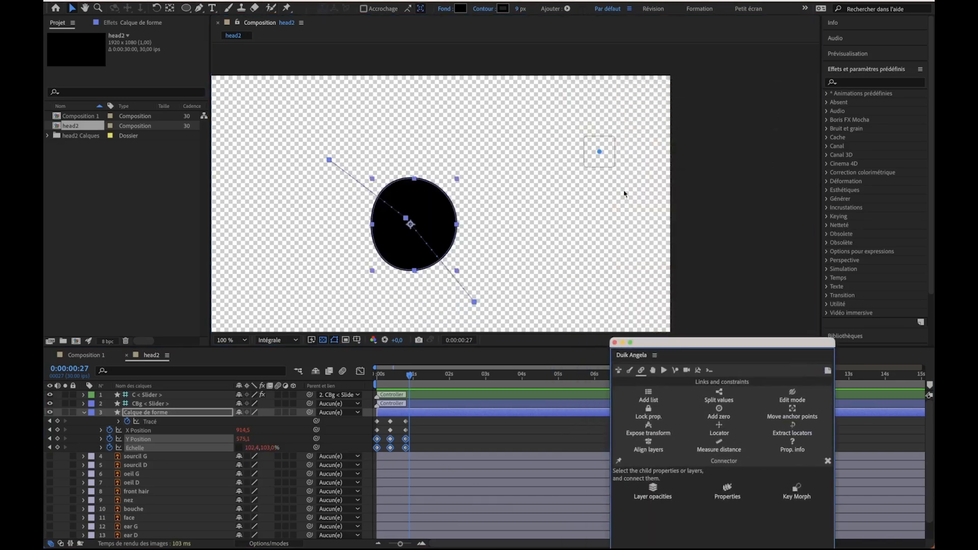
mouse_move(602, 156)
mouse_down()
mouse_move(588, 142)
mouse_move(604, 152)
mouse_move(599, 137)
mouse_move(596, 164)
mouse_move(585, 153)
mouse_move(611, 142)
mouse_move(576, 164)
mouse_move(618, 170)
mouse_move(586, 144)
mouse_move(598, 136)
mouse_move(581, 149)
mouse_move(574, 139)
mouse_move(589, 156)
mouse_move(597, 145)
mouse_up()
Step: Switch to the browser and examine the slider-driven ball, cat face and truck examples in the "Rigging With Joysticks 'n Sliders Tutorial" video
click(59, 226)
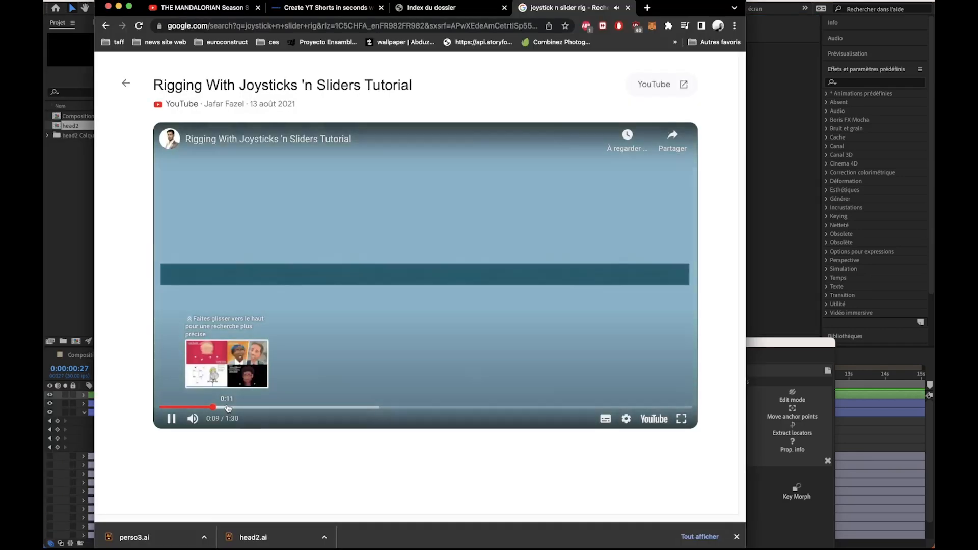
click(227, 408)
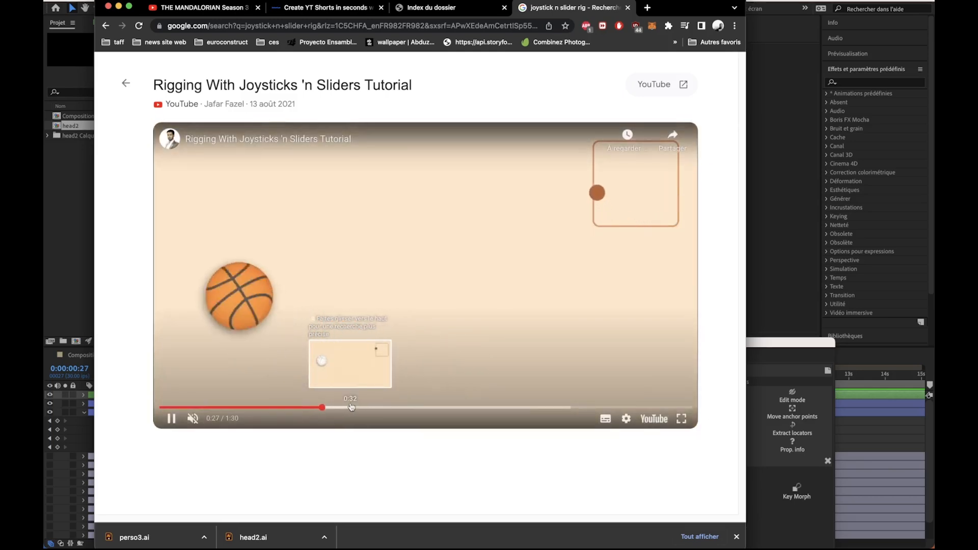
mouse_move(44, 32)
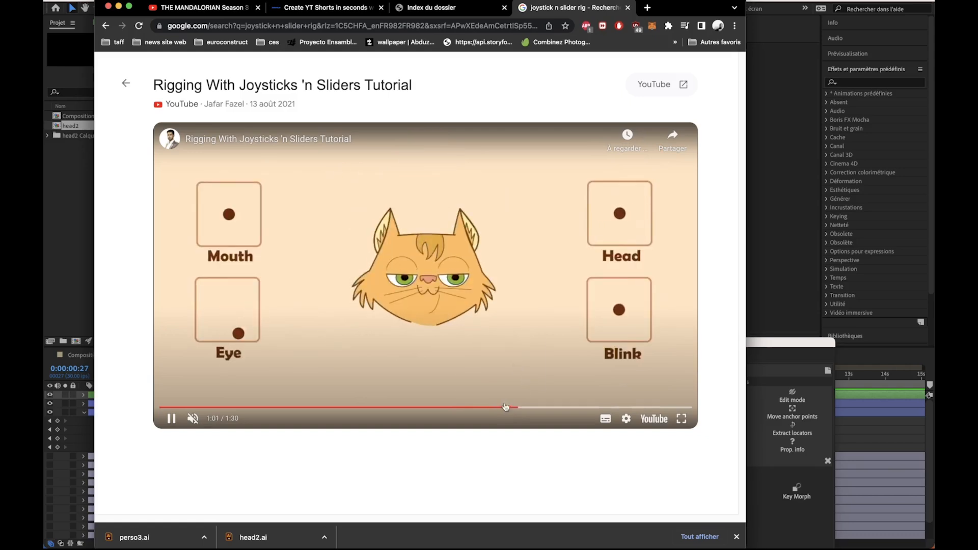
click(504, 408)
right_click(502, 407)
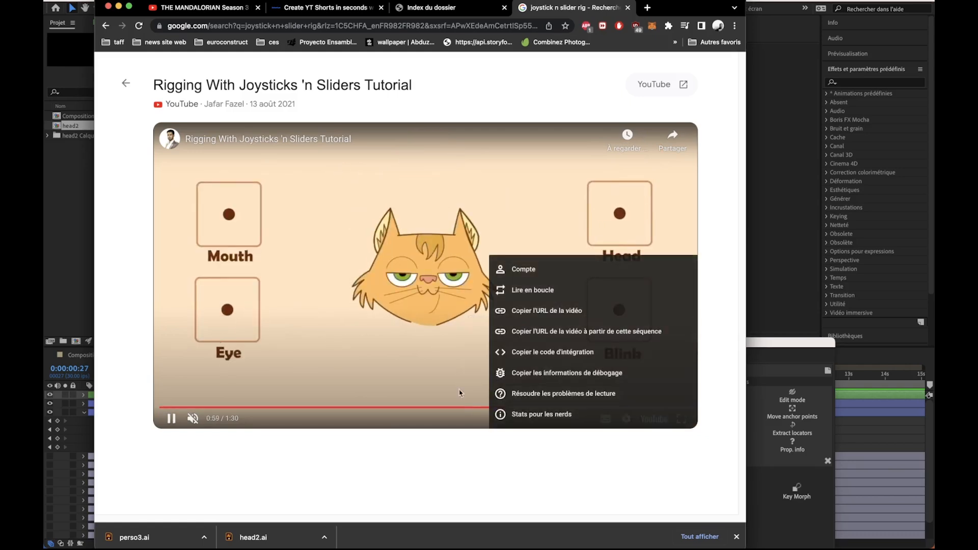
click(460, 393)
click(485, 408)
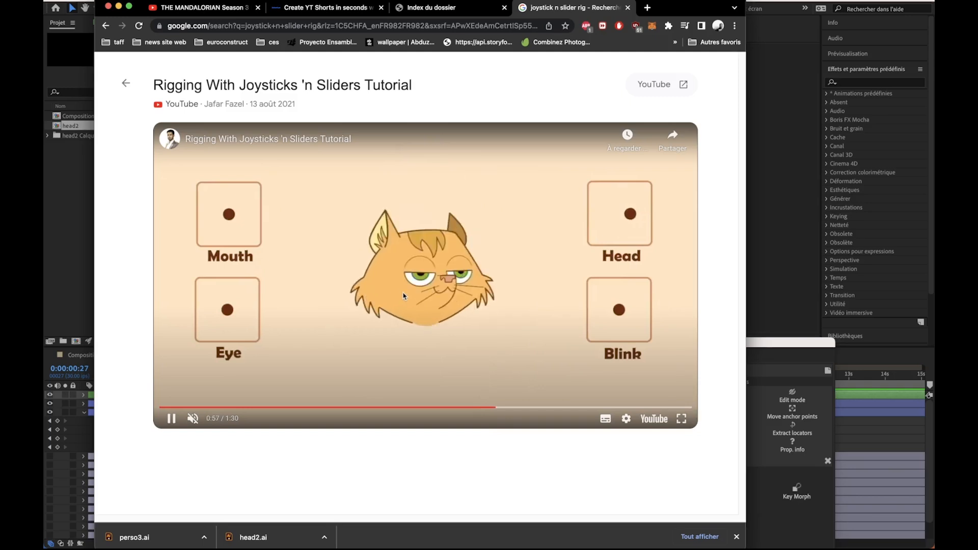
click(616, 213)
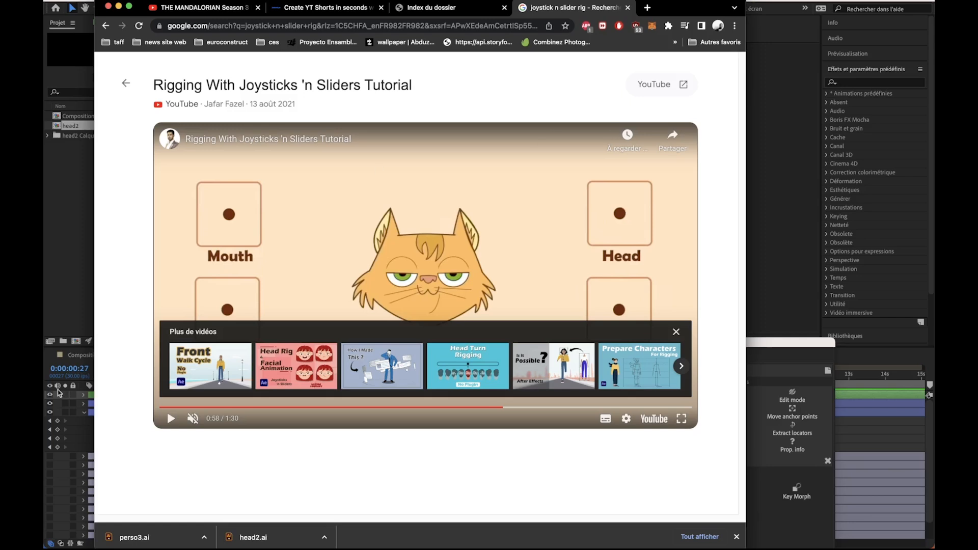
click(172, 420)
click(496, 408)
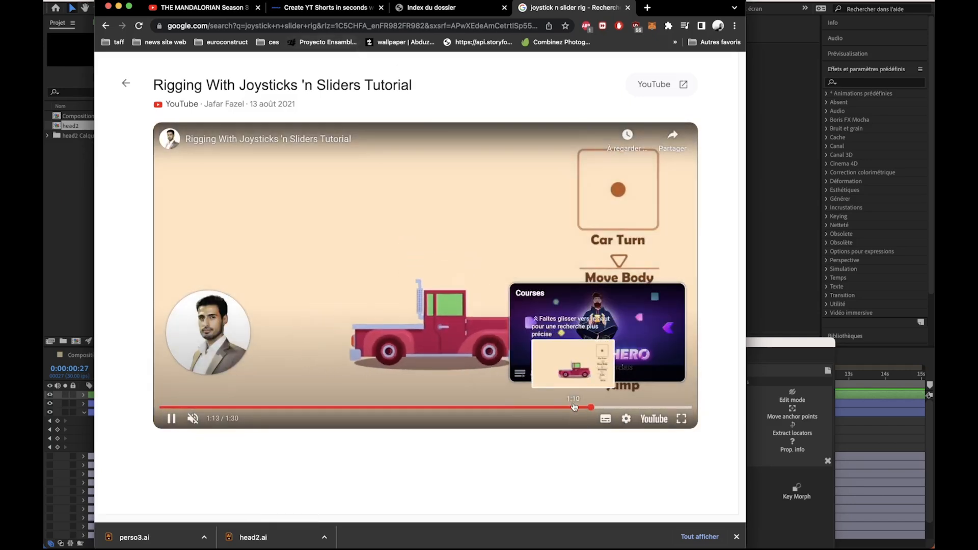
click(573, 407)
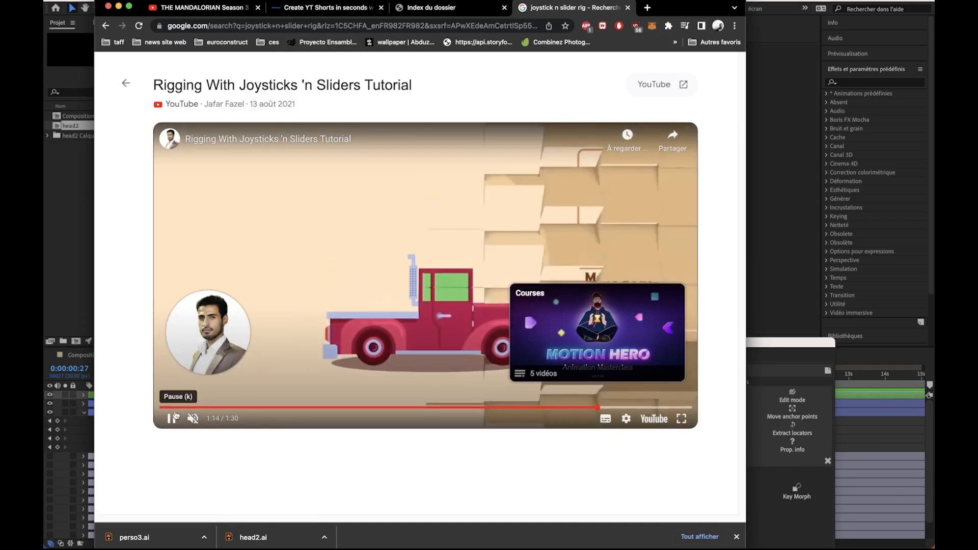
click(176, 416)
click(158, 417)
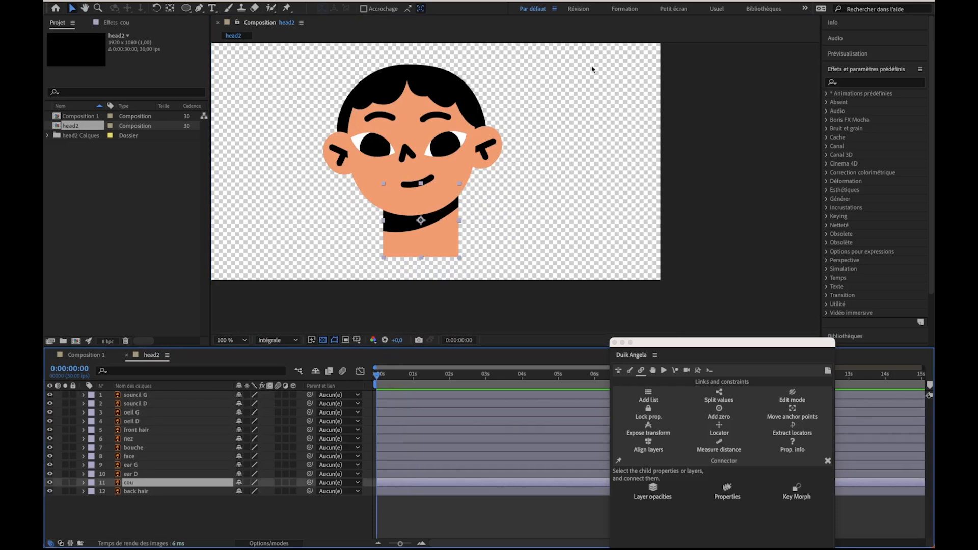
Step: Resize the head2 timeline to fit all layers below the full head, and move the Duik Angela panel clear of them
click(382, 374)
mouse_move(390, 377)
mouse_down()
mouse_move(429, 379)
mouse_move(376, 379)
mouse_up()
drag(204, 349, 262, 244)
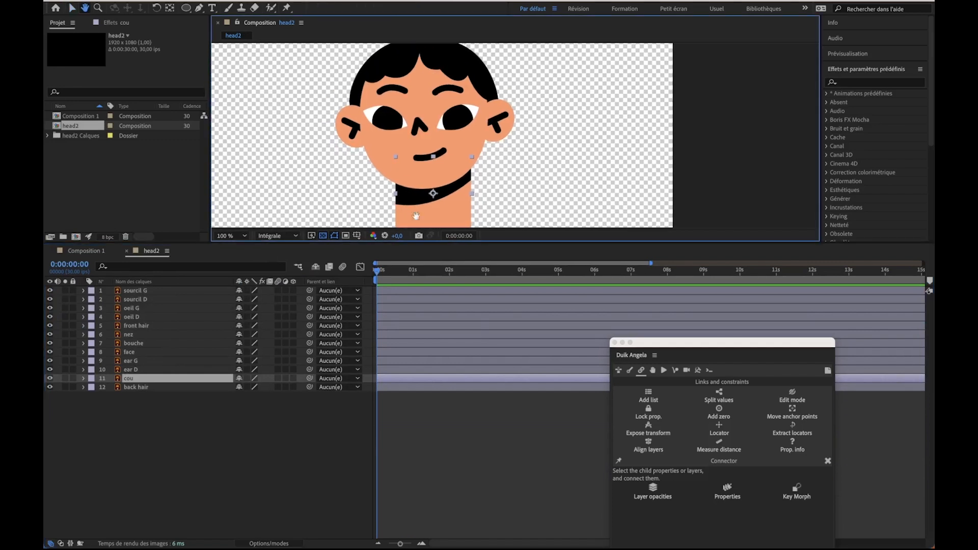
drag(418, 244, 419, 285)
drag(626, 349, 805, 397)
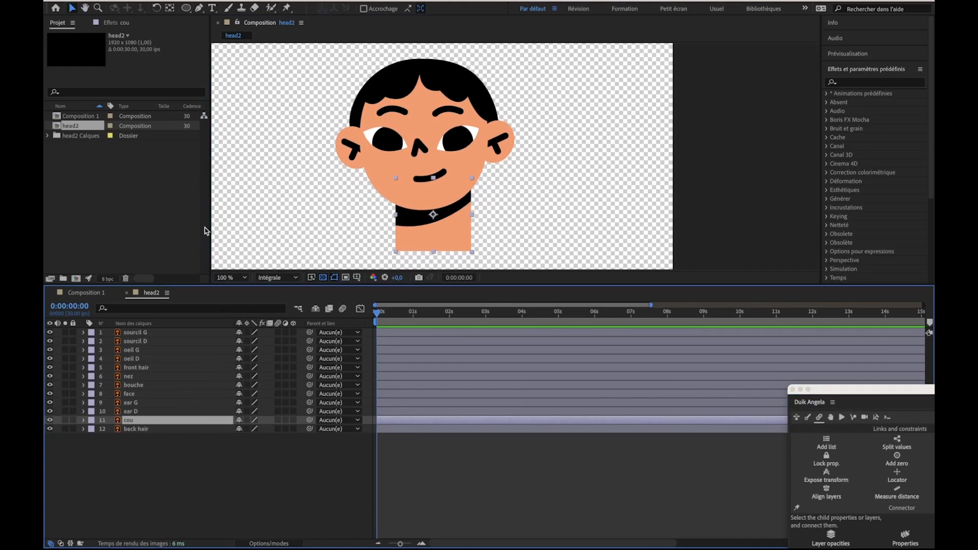
Step: Reveal the Position property of all head2 layers and enlarge the timeline to fit them
drag(166, 475, 109, 281)
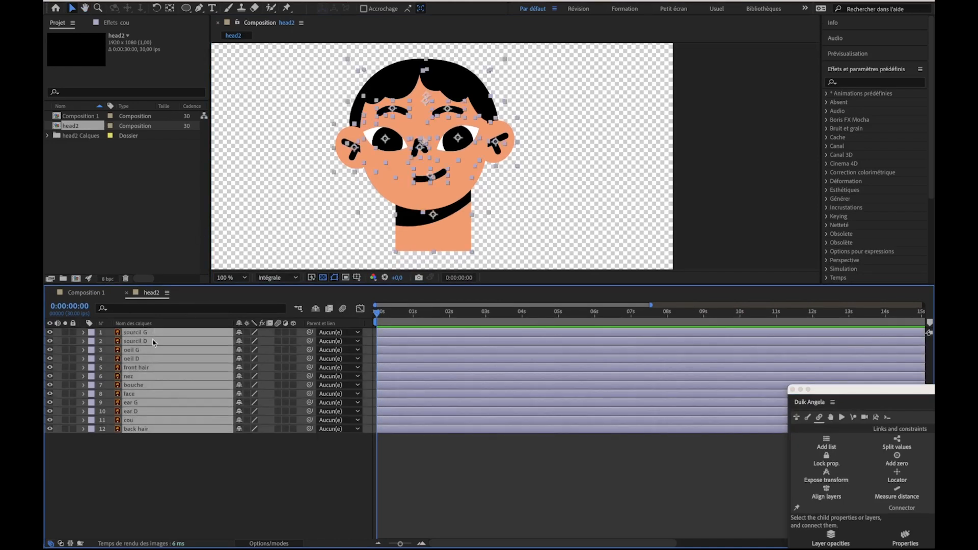
key(p)
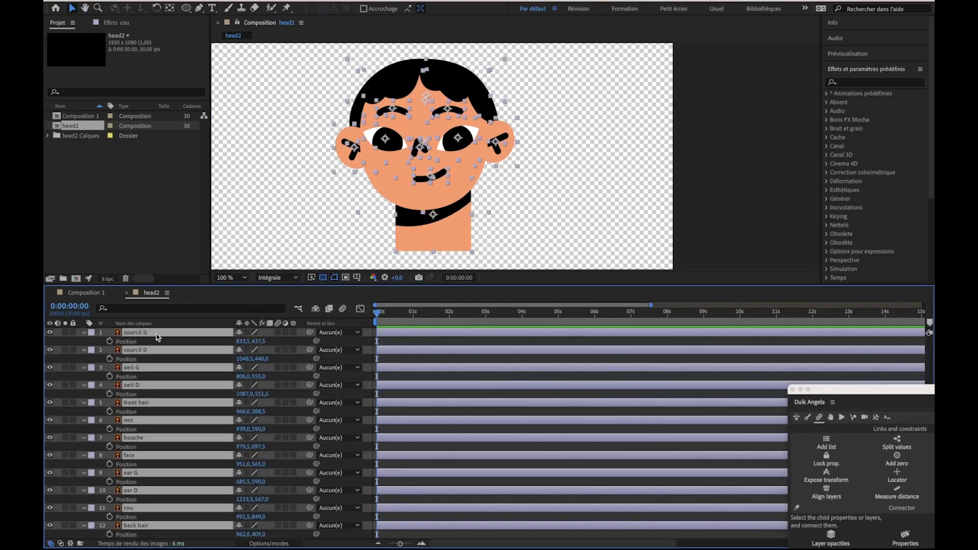
drag(260, 284, 266, 229)
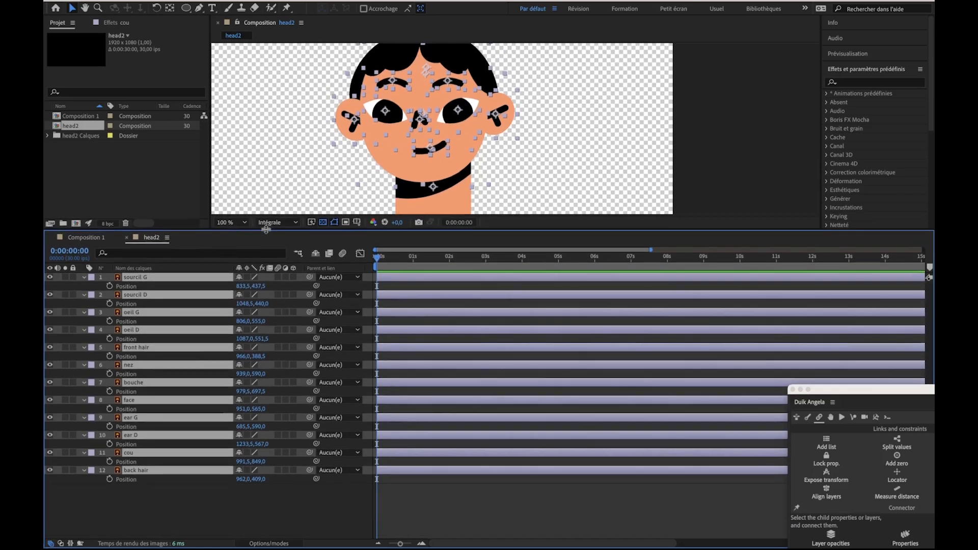
Step: Separate the Position dimensions of the sourcil G, sourcil D and oeil G layers
click(144, 495)
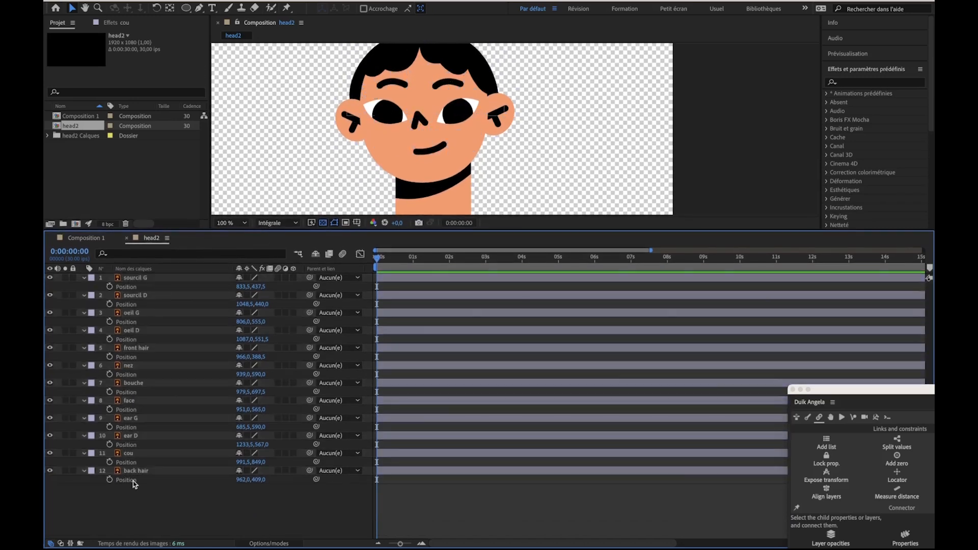
click(132, 288)
shift+click(128, 305)
shift+click(129, 325)
right_click(126, 323)
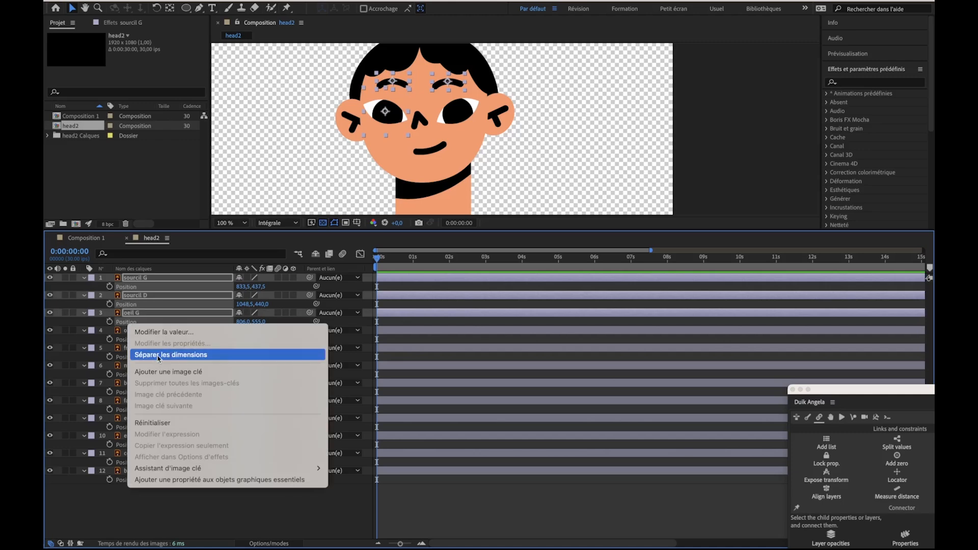
click(133, 355)
Step: Separate the Position dimensions of the remaining layers, from oeil D through back hair
click(131, 368)
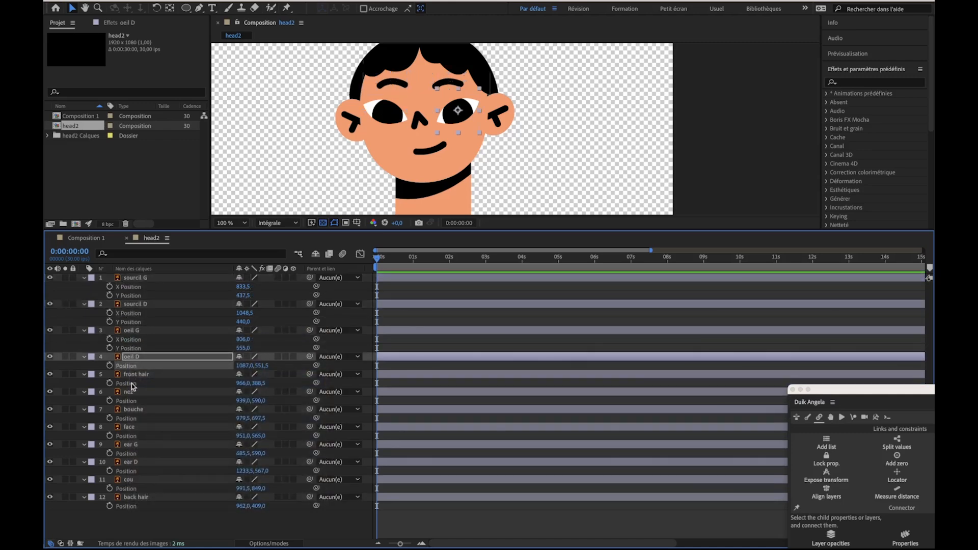
shift+click(131, 384)
shift+click(129, 402)
shift+click(132, 421)
shift+click(129, 438)
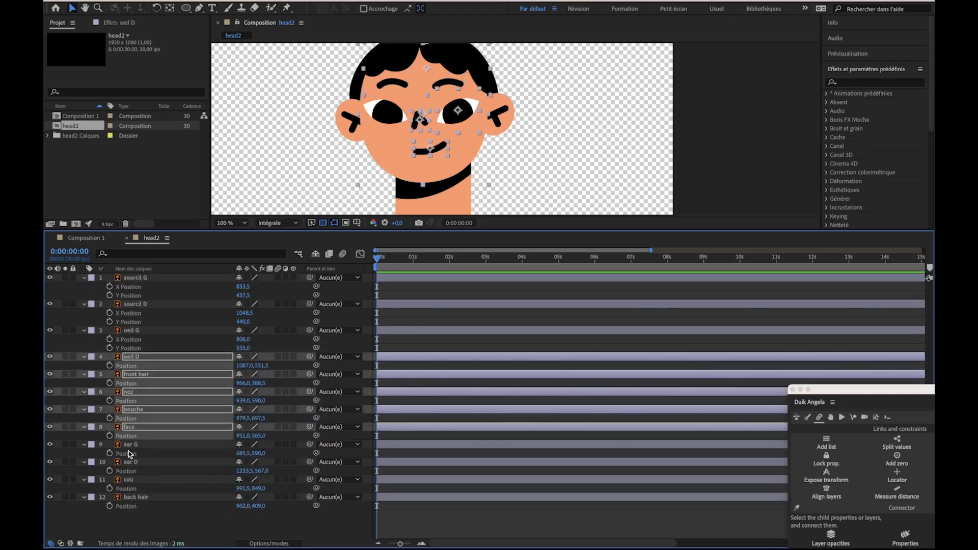
shift+click(130, 456)
shift+click(129, 474)
shift+click(128, 490)
shift+click(127, 507)
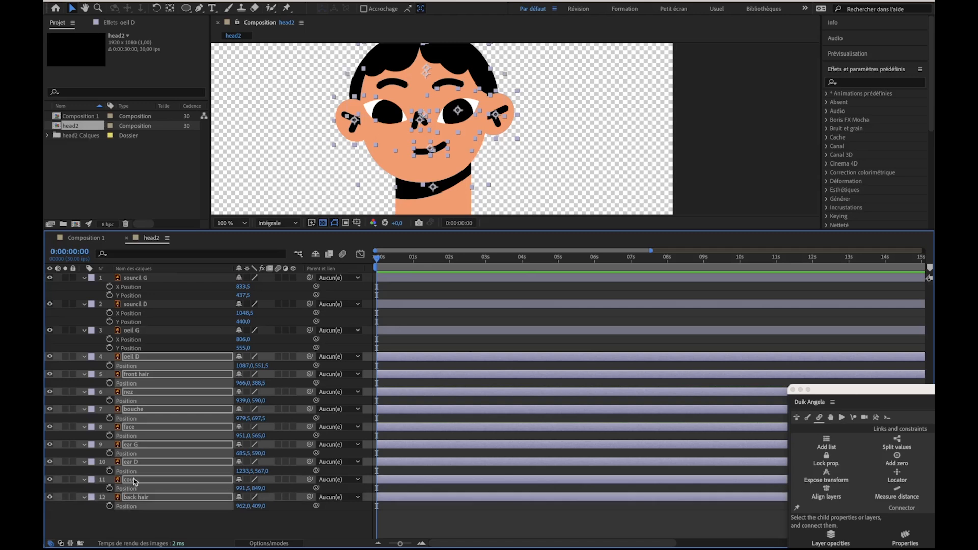
right_click(126, 455)
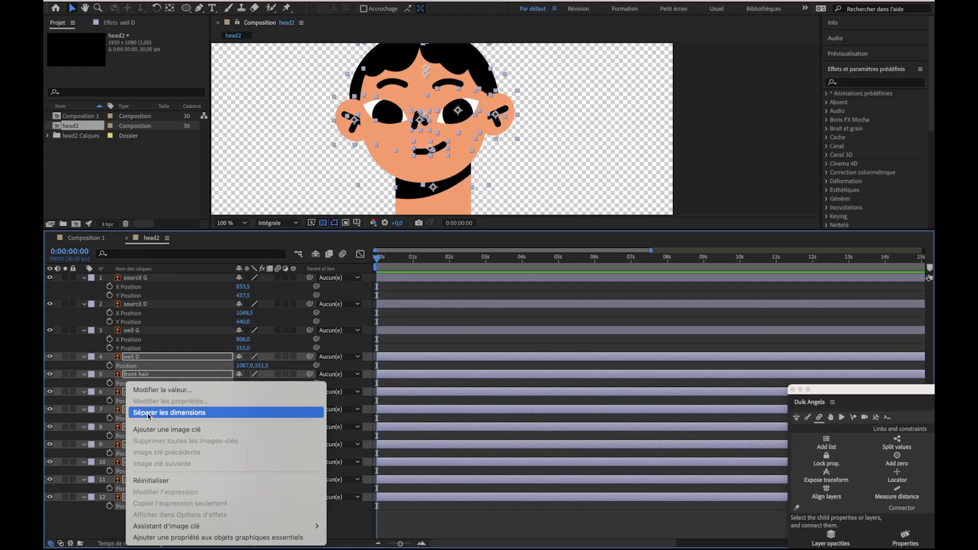
click(169, 413)
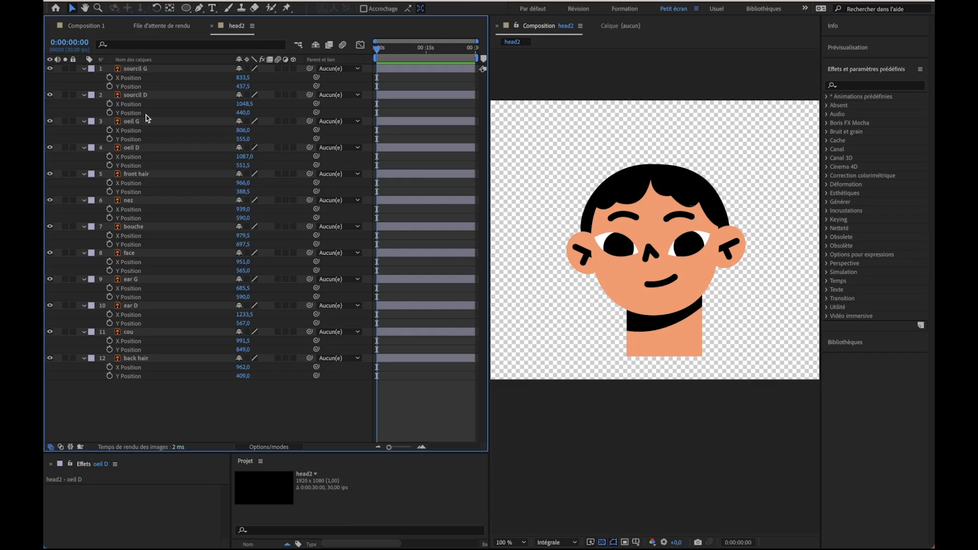
Step: Add X Position keyframes to all head2 layers at 0:00:00:00
click(109, 78)
click(109, 104)
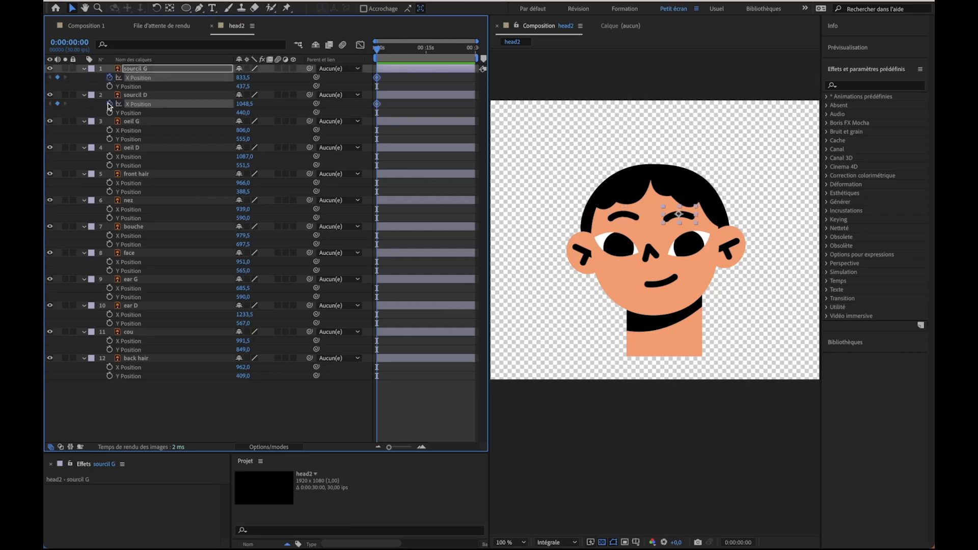
key(super+a)
click(110, 131)
click(260, 403)
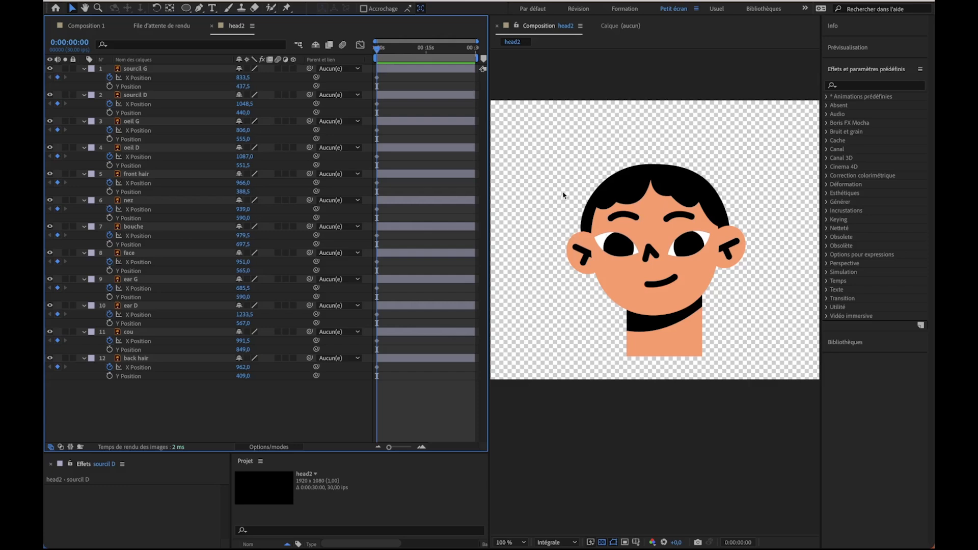
Step: Reveal the Échelle property alongside the positions on all layers and keyframe it at 0:00:00:00
drag(176, 406, 137, 49)
key(shift+s)
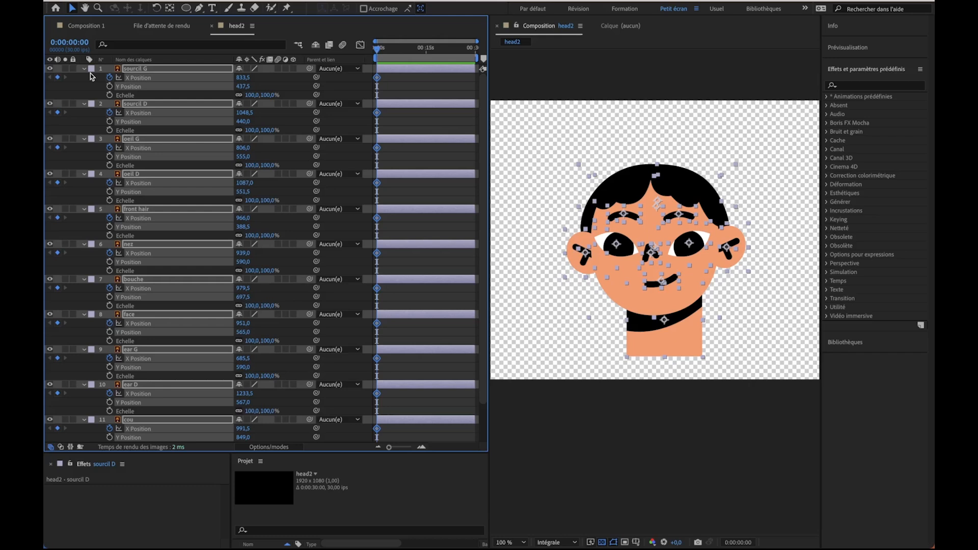
click(112, 97)
click(109, 95)
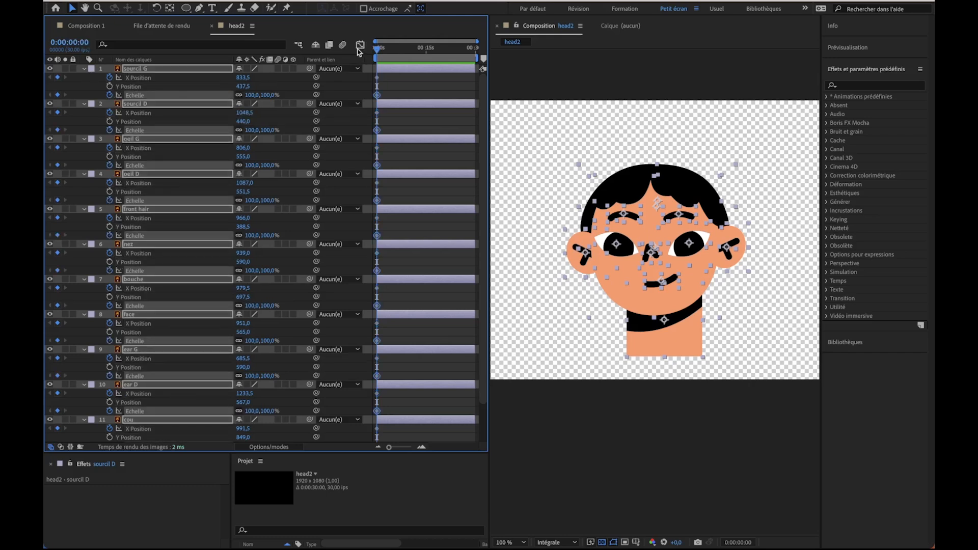
Step: Enlarge the timeline to fit every layer down to back hair, and clear the layer selection
drag(340, 452, 328, 531)
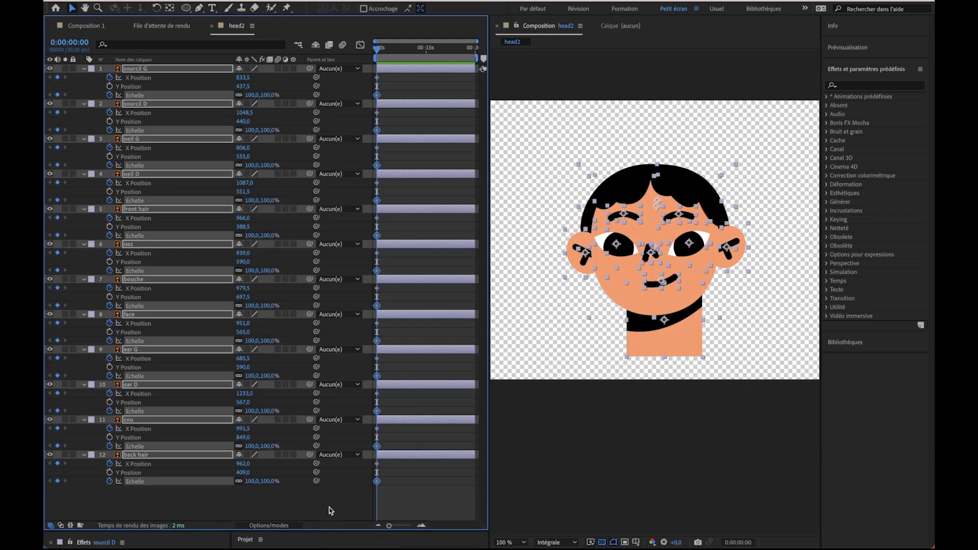
click(328, 509)
drag(385, 51, 356, 53)
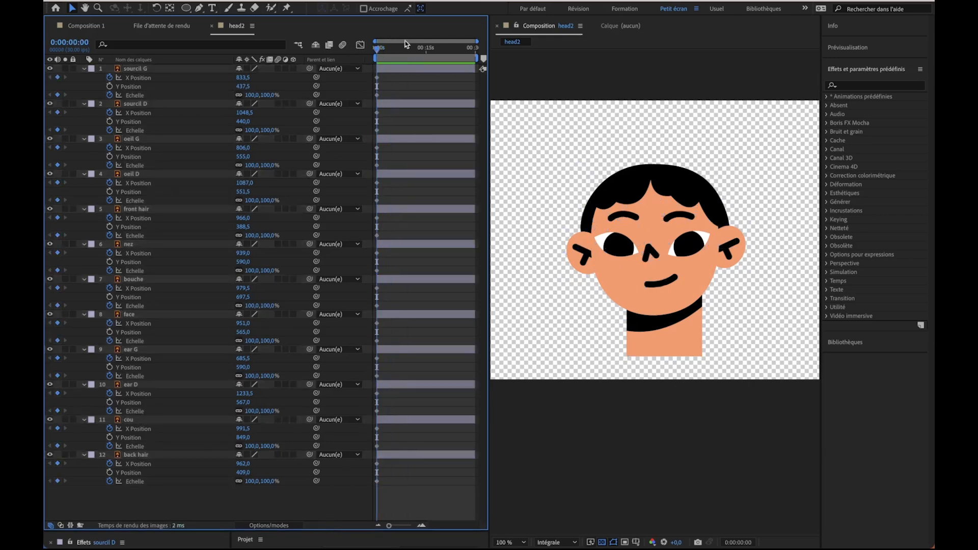
Step: Zoom the head2 timeline in on its first frames and return the playhead to 0:00:00:00
drag(478, 42, 391, 41)
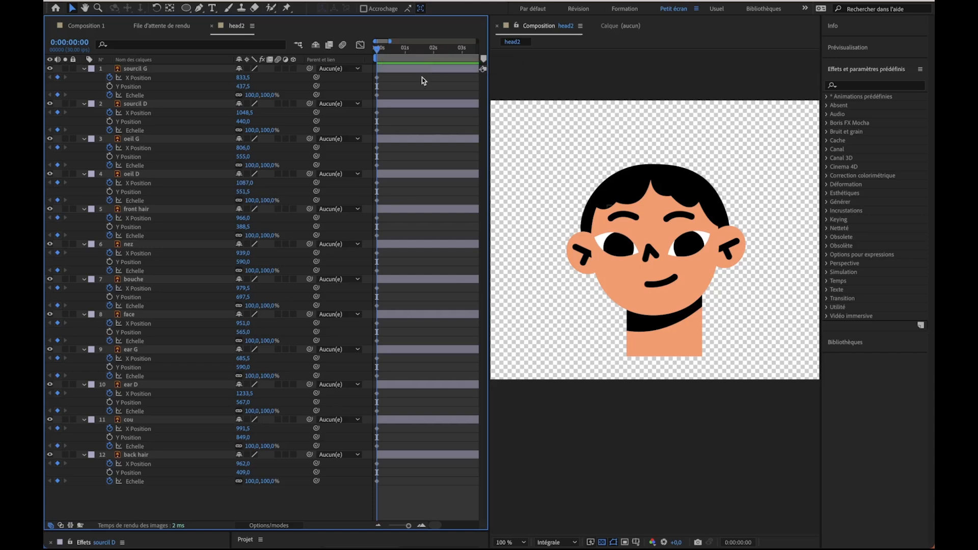
key(space)
key(equal)
key(equal)
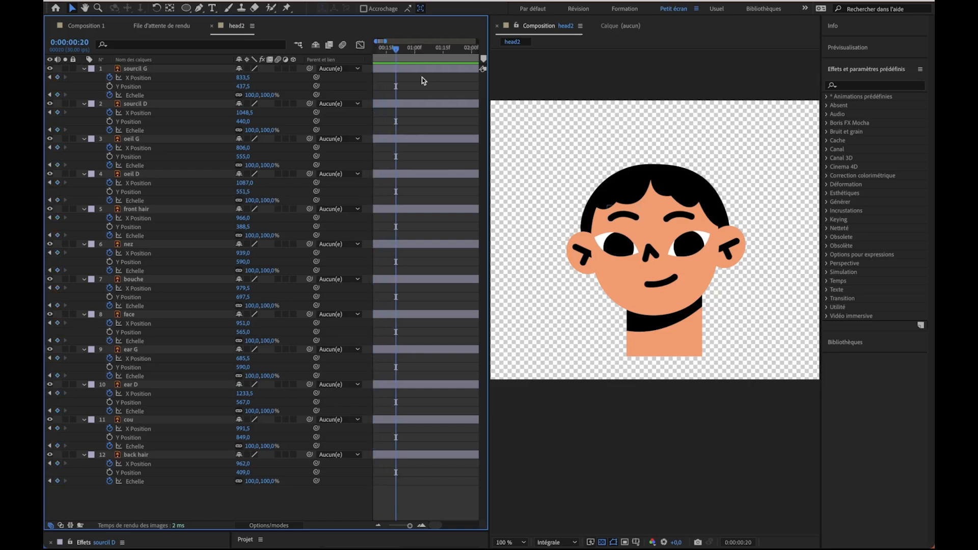
key(shift+Page_Up)
key(shift+Page_Up)
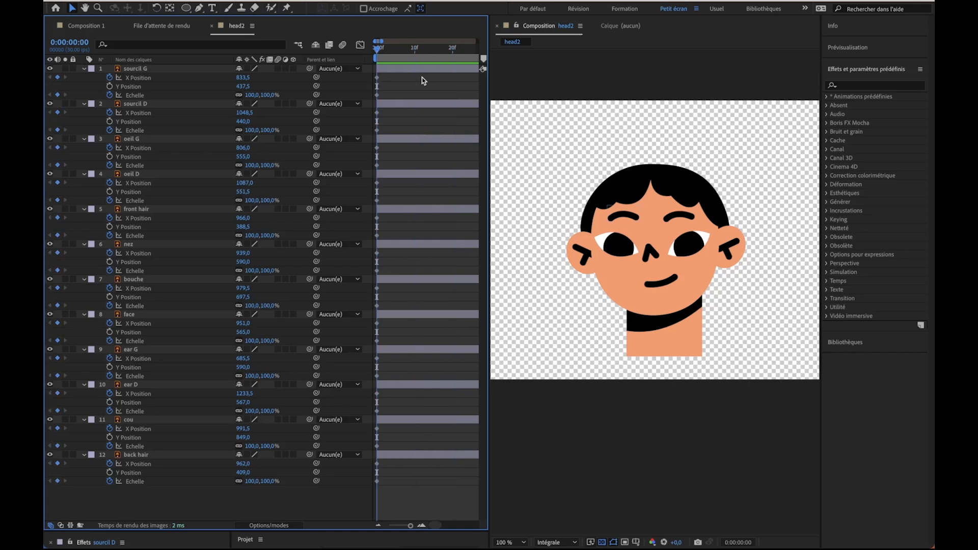
drag(377, 48, 403, 49)
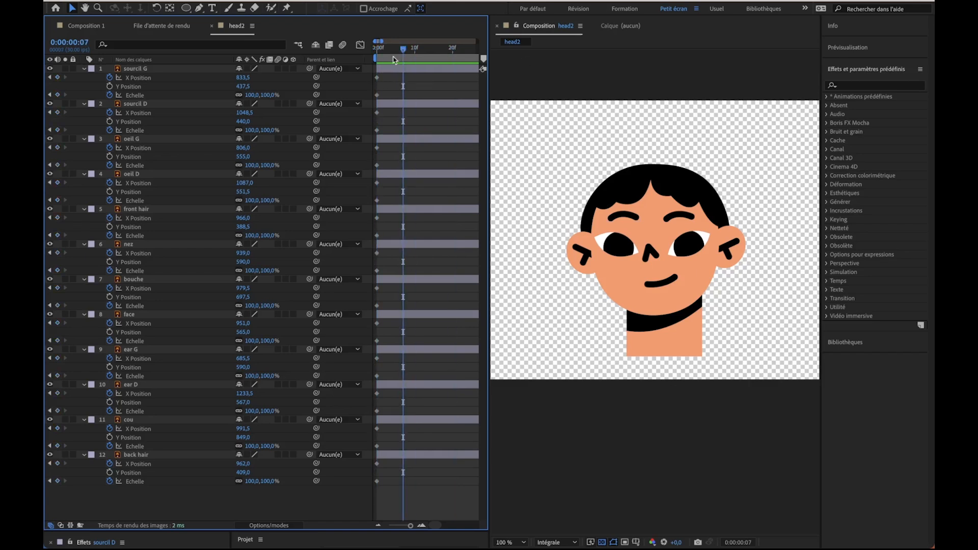
key(Home)
Step: Create a shape layer from the front hair vector layer, and delete the original front hair layer
click(130, 209)
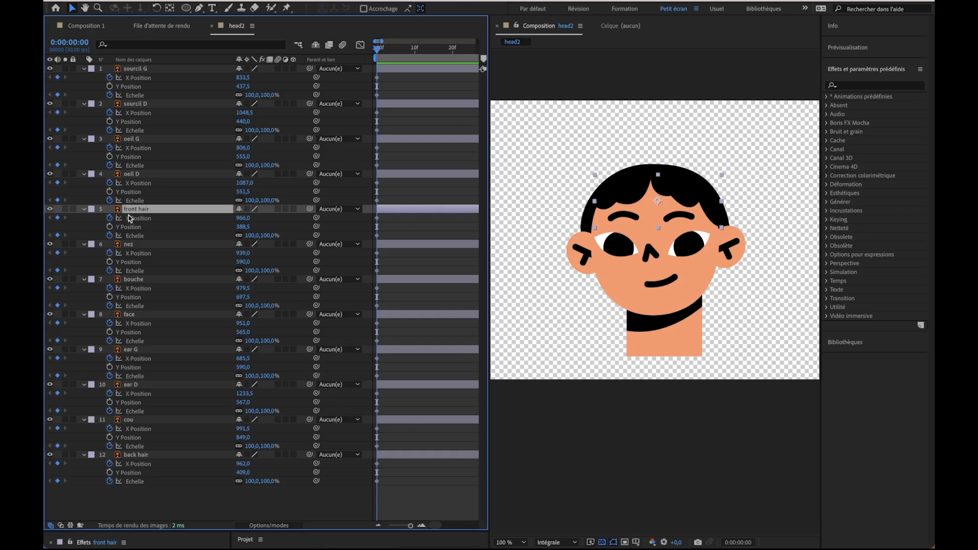
right_click(136, 209)
mouse_move(140, 218)
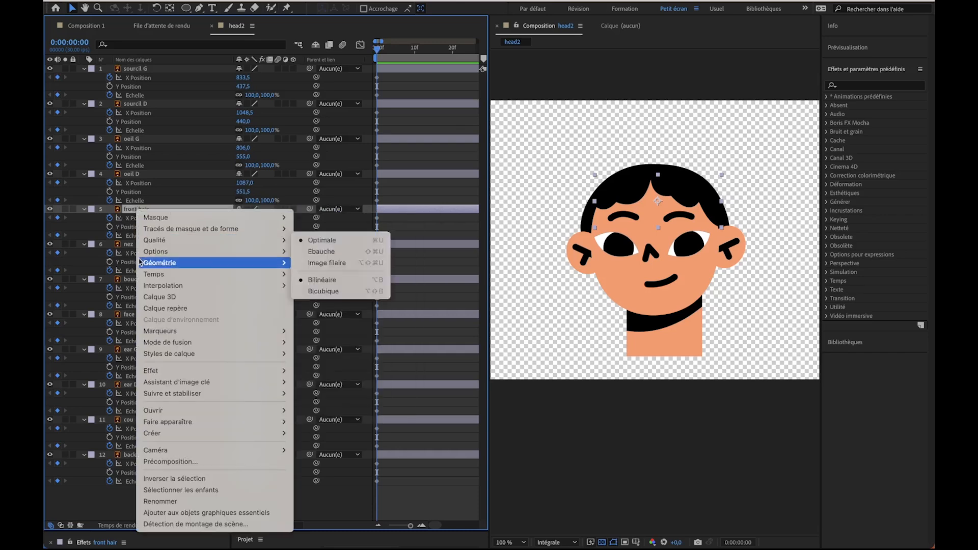
mouse_move(158, 435)
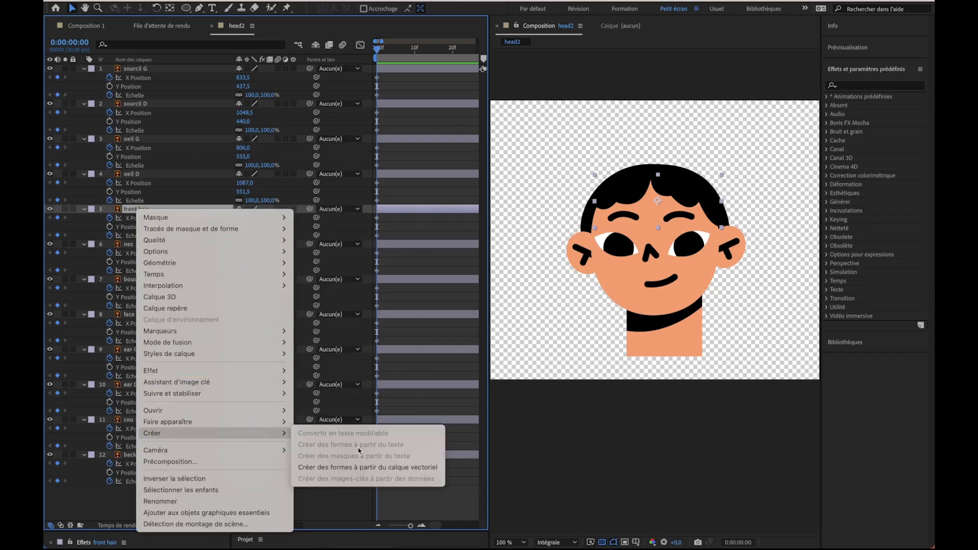
click(380, 468)
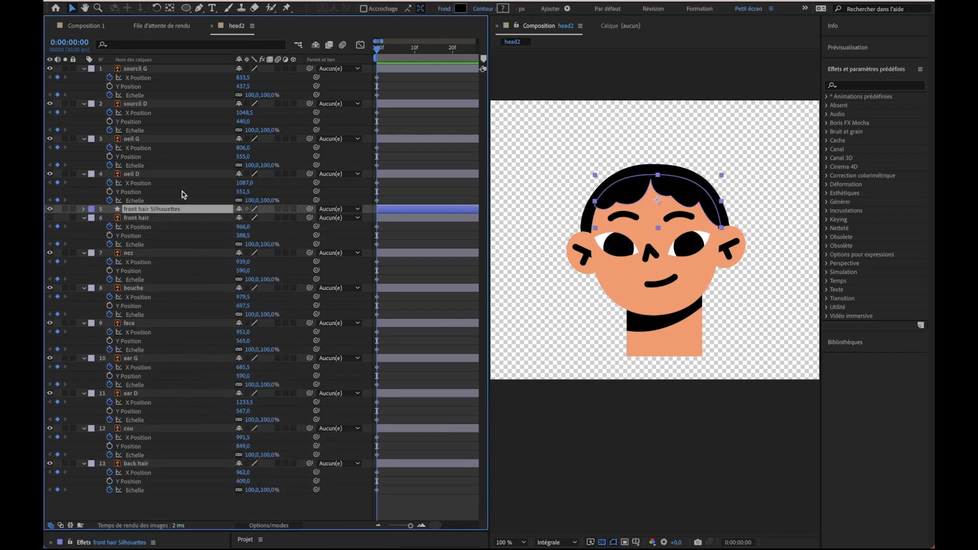
click(158, 219)
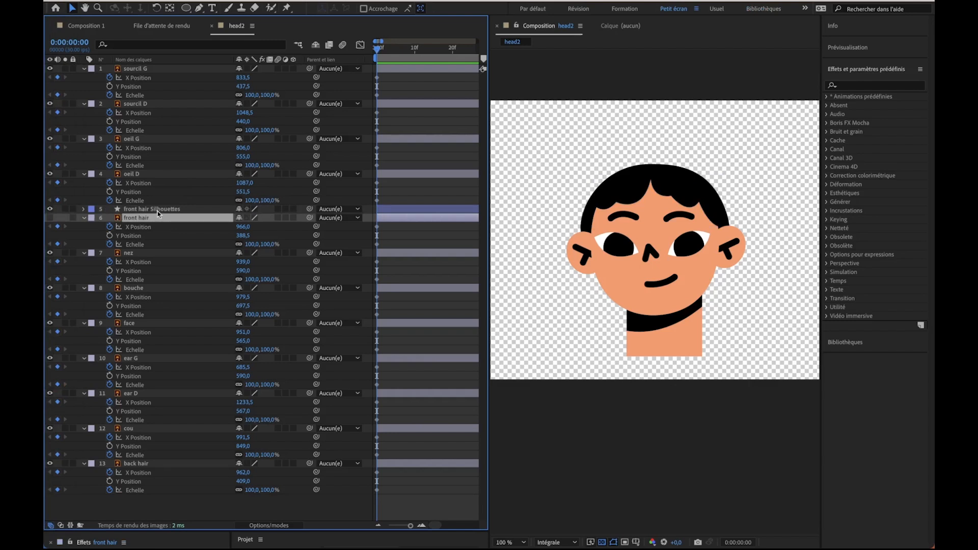
drag(147, 218, 199, 496)
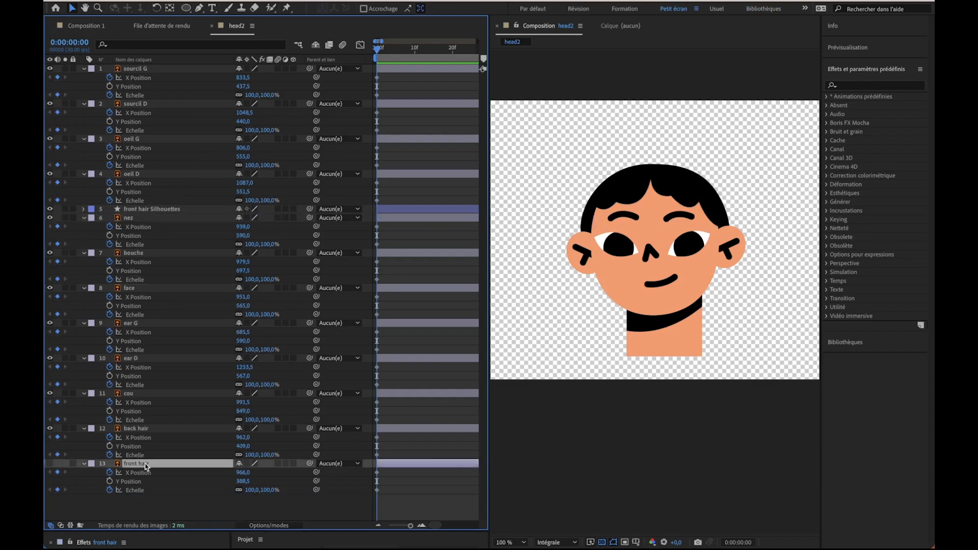
key(Delete)
Step: Filter the properties of front hair Silhouettes by "tracé" and keyframe its Tracé path at 0:00:00:00
click(174, 210)
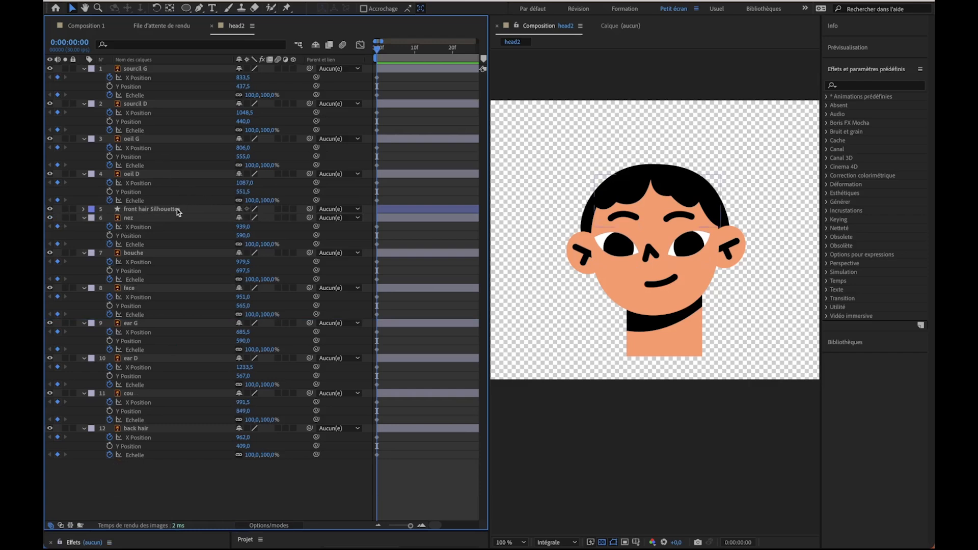
key(u)
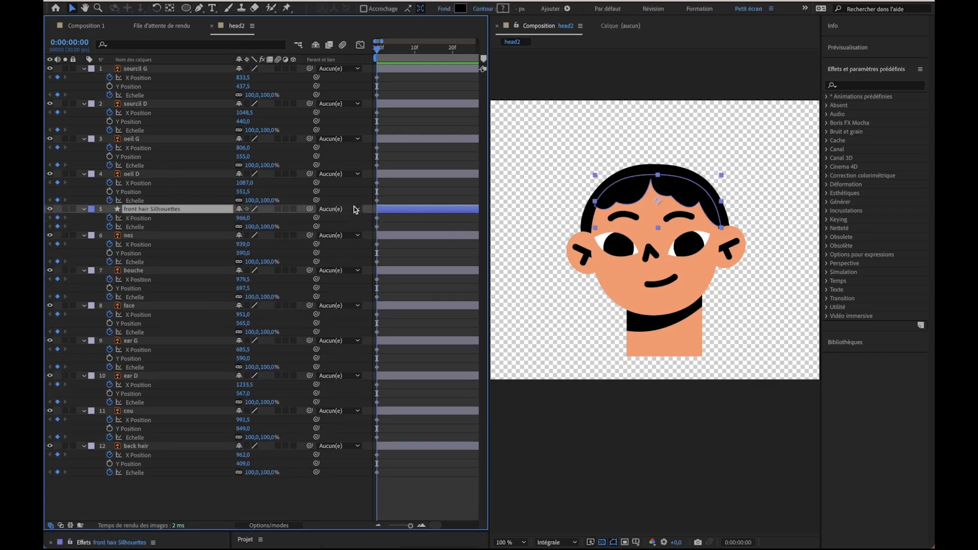
click(380, 221)
click(173, 212)
key(ctrl+f)
text(traxé)
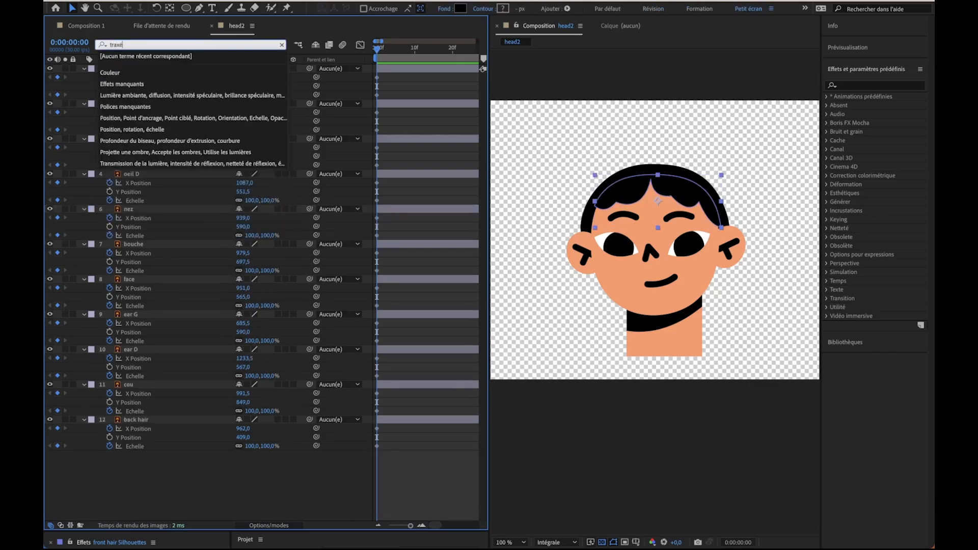
key(BackSpace)
key(BackSpace)
text(cé)
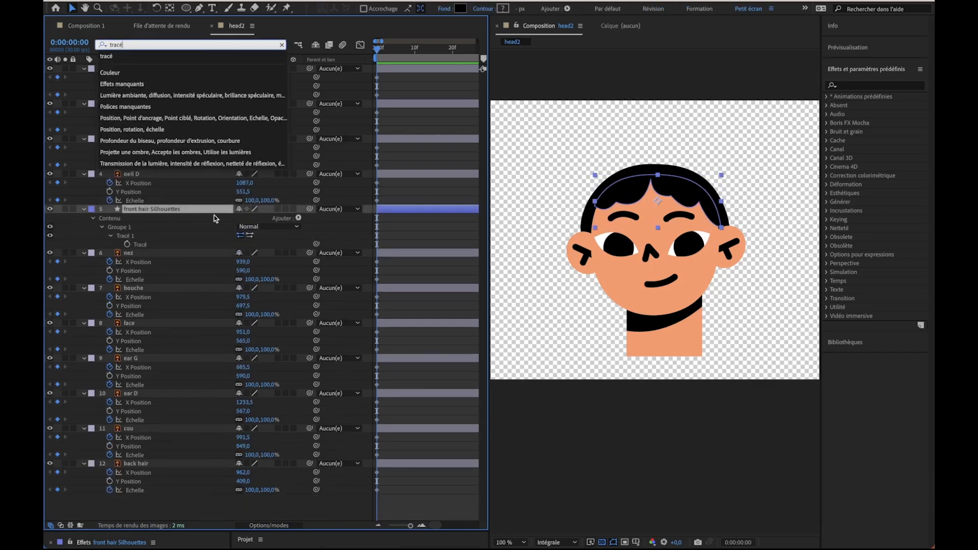
click(128, 244)
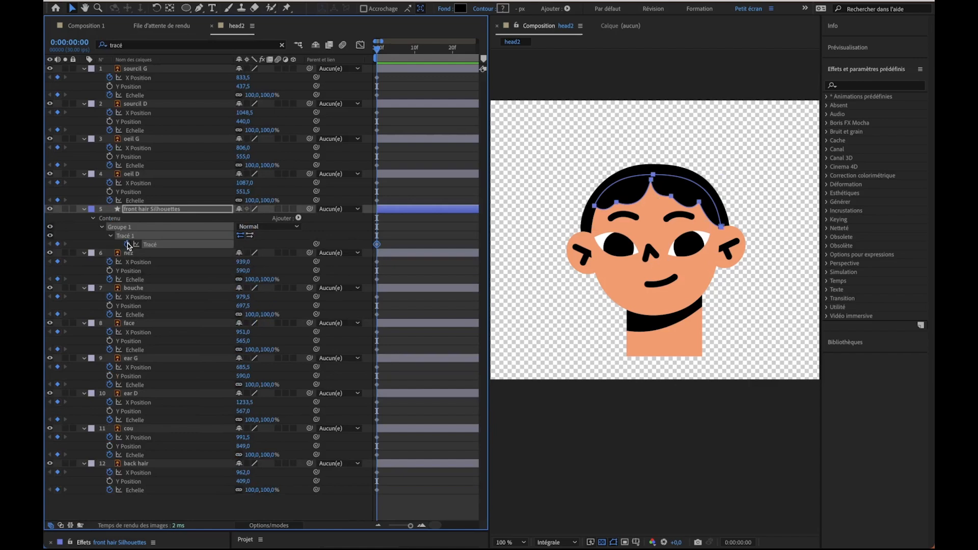
Step: Show only the keyframed properties on all layers, and clear the layer selection
click(145, 209)
key(u)
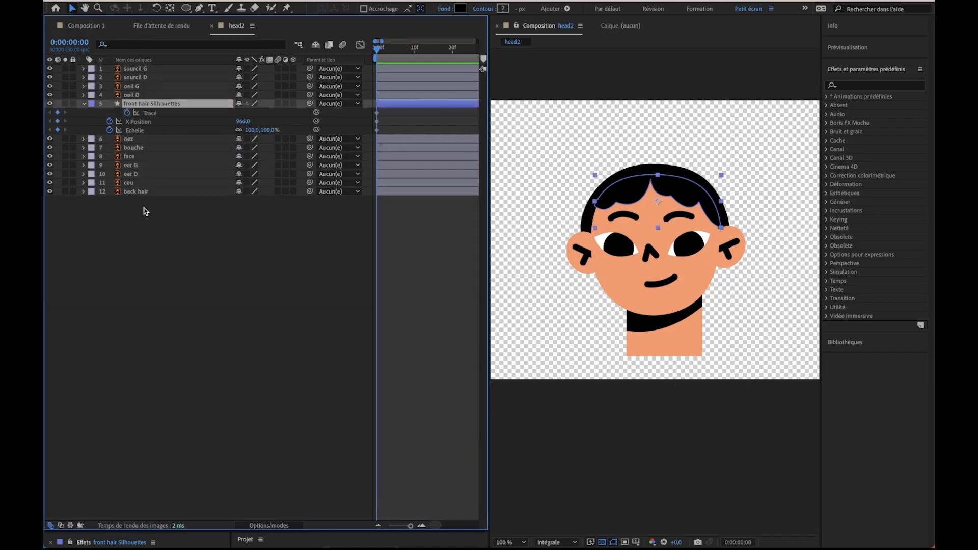
drag(153, 243, 172, 69)
key(u)
click(207, 433)
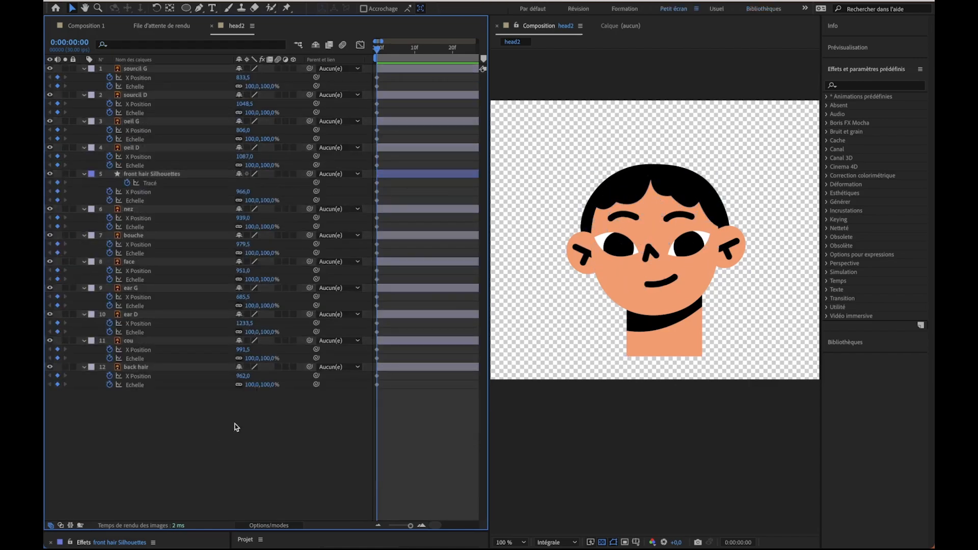
Step: Move the keyframes of all twelve layers together from the first frame to frame 10
key(space)
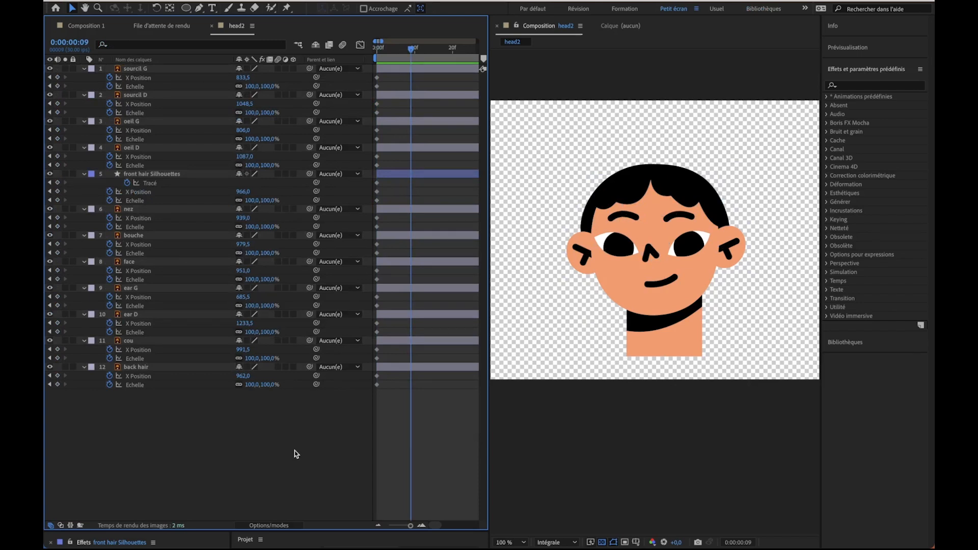
drag(381, 407, 410, 75)
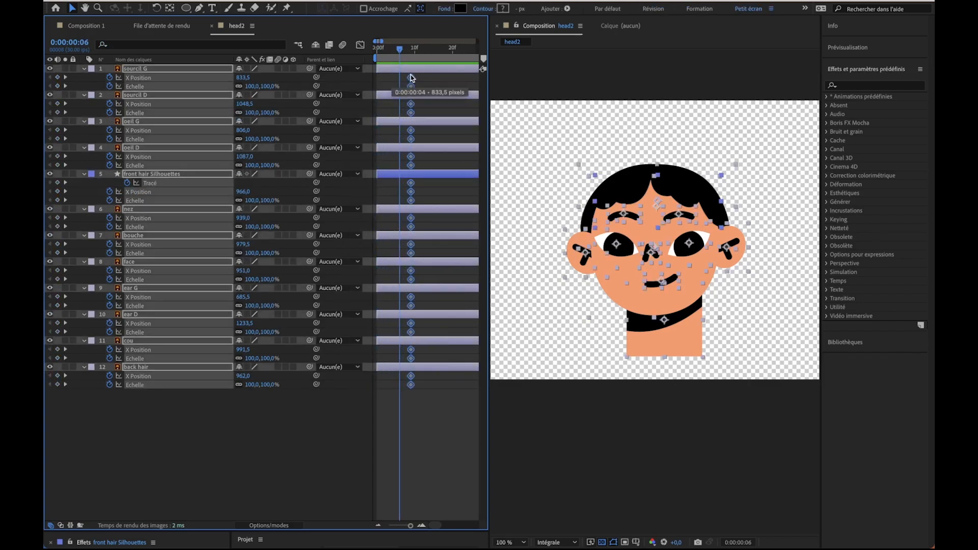
key(space)
key(space)
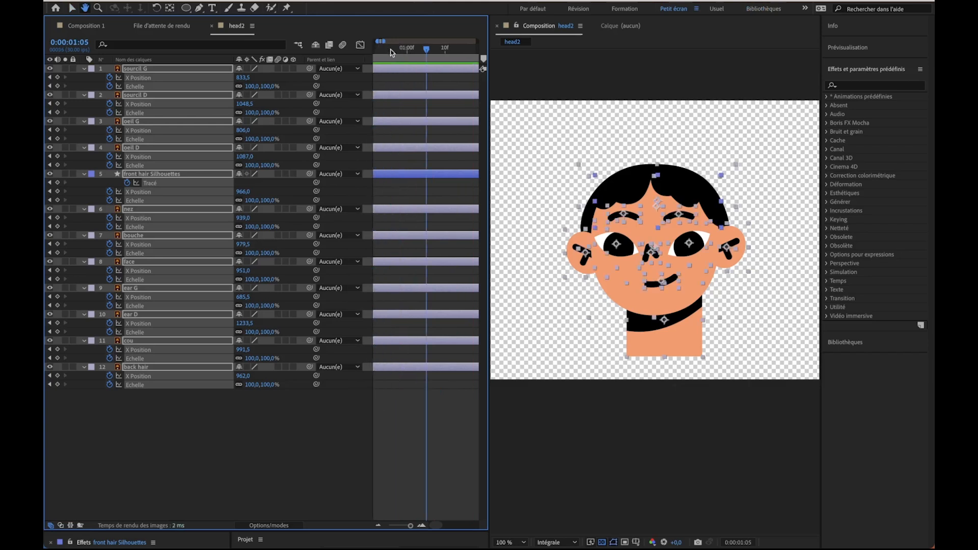
drag(390, 50, 284, 49)
key(super+z)
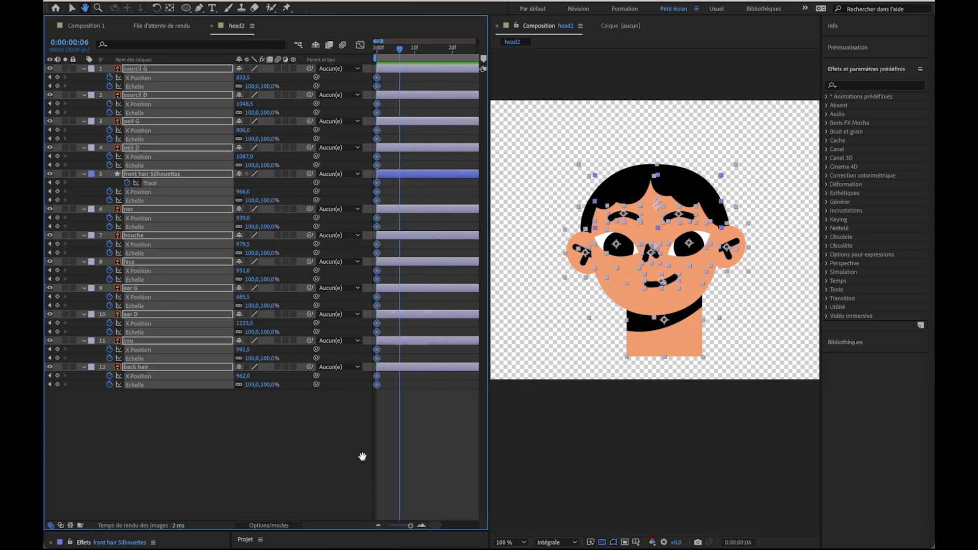
key(super+z)
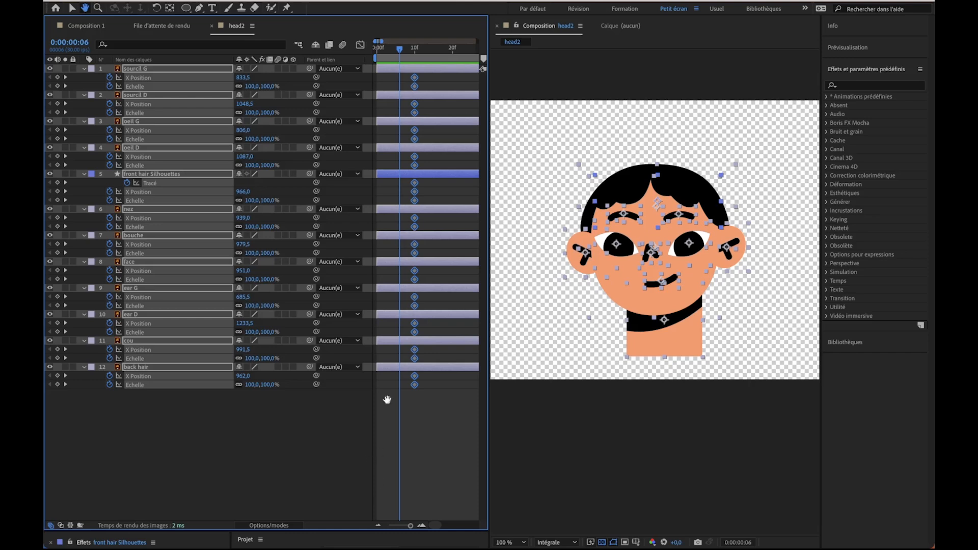
Step: At 0:00:00:00, shift oeil G sideways to X Position 765,0 and scale it down to 72,8%
click(379, 49)
drag(379, 50, 377, 49)
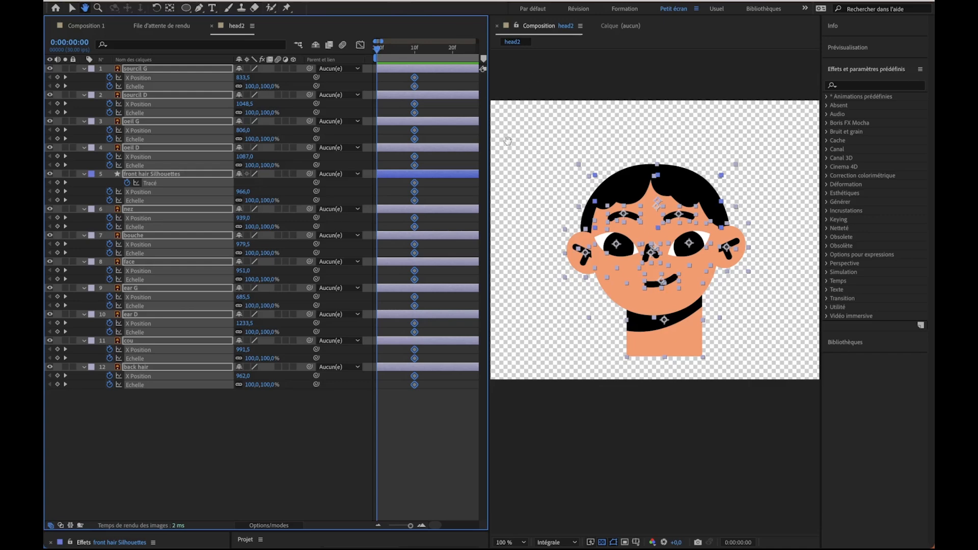
key(v)
click(581, 343)
key(period)
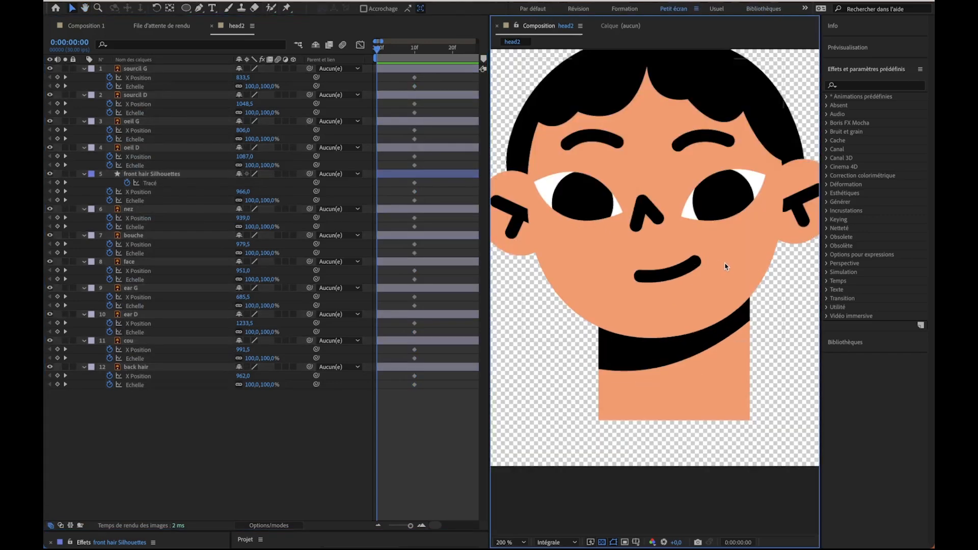
drag(594, 197, 573, 204)
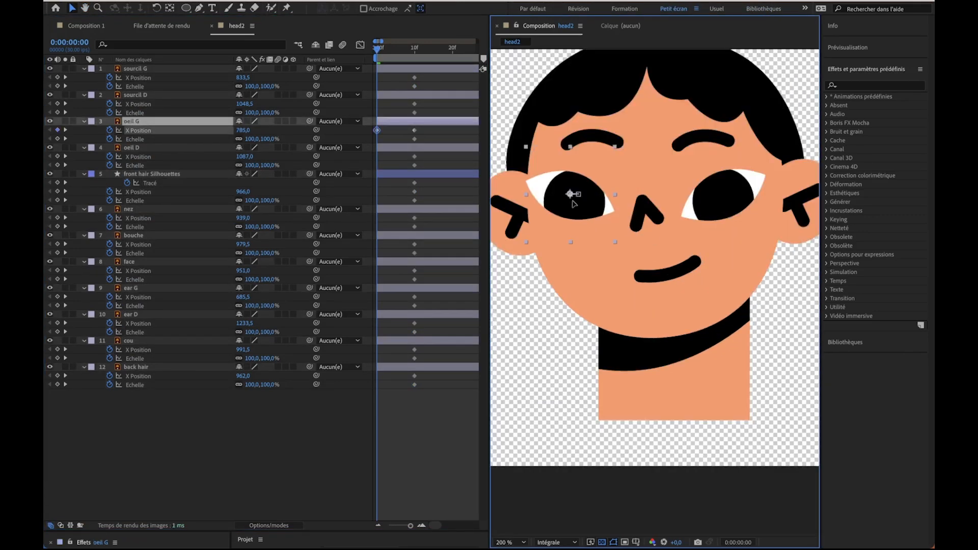
key(shift+Left)
key(shift+Left)
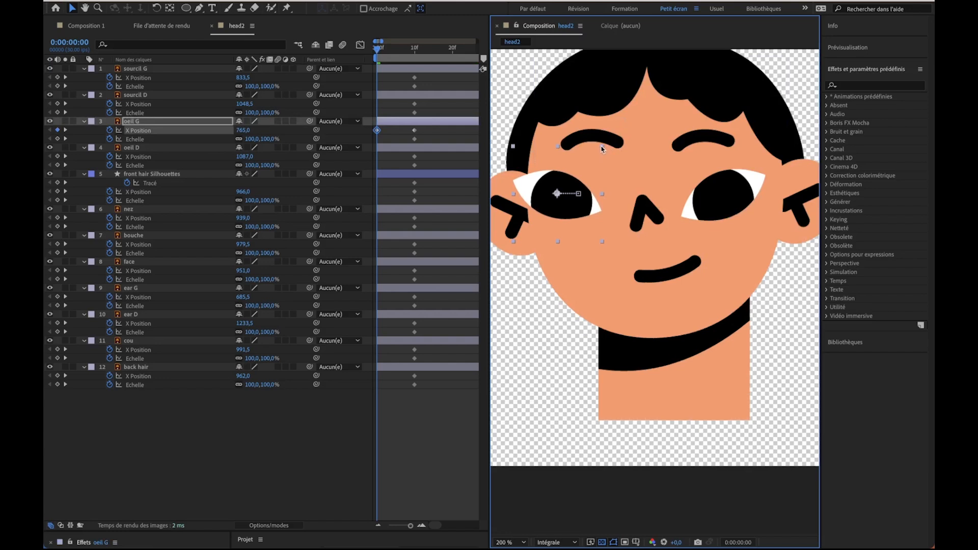
drag(601, 148, 574, 164)
Step: Shift nez to X Position 839,0 at 0:00:00:00 and move its layer to the top of the stack
click(645, 220)
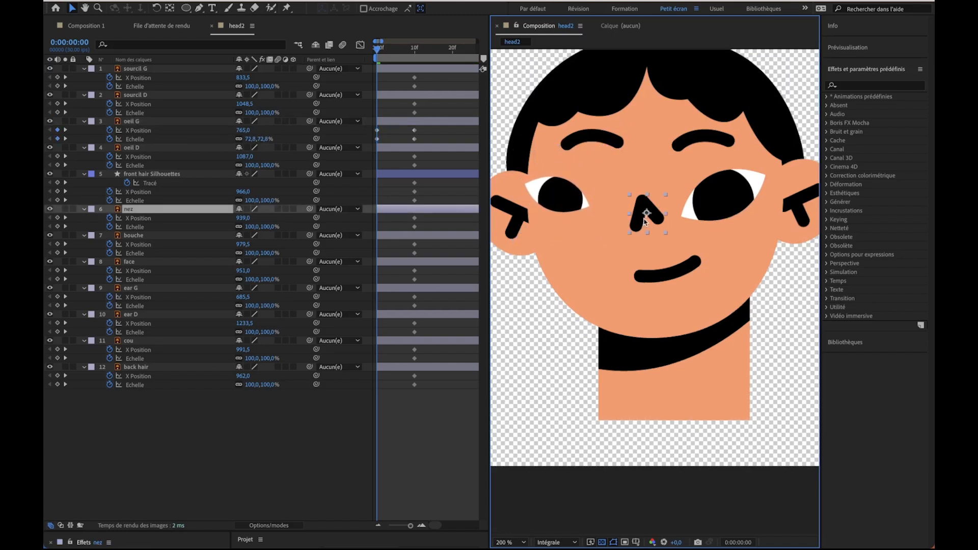
drag(645, 220, 591, 221)
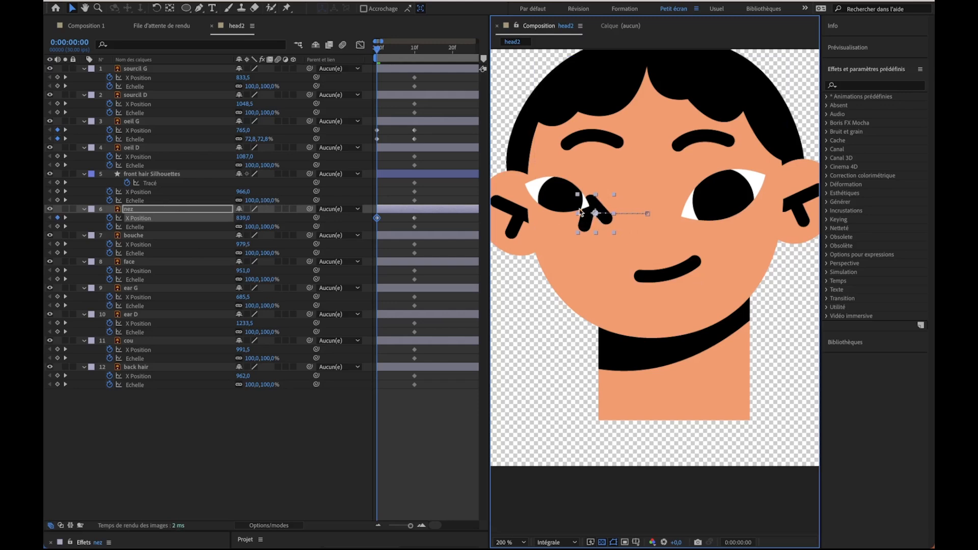
drag(180, 212, 169, 72)
Step: Shift oeil D toward the nose to X Position 997,0 and scale it up to 106,1%
click(729, 194)
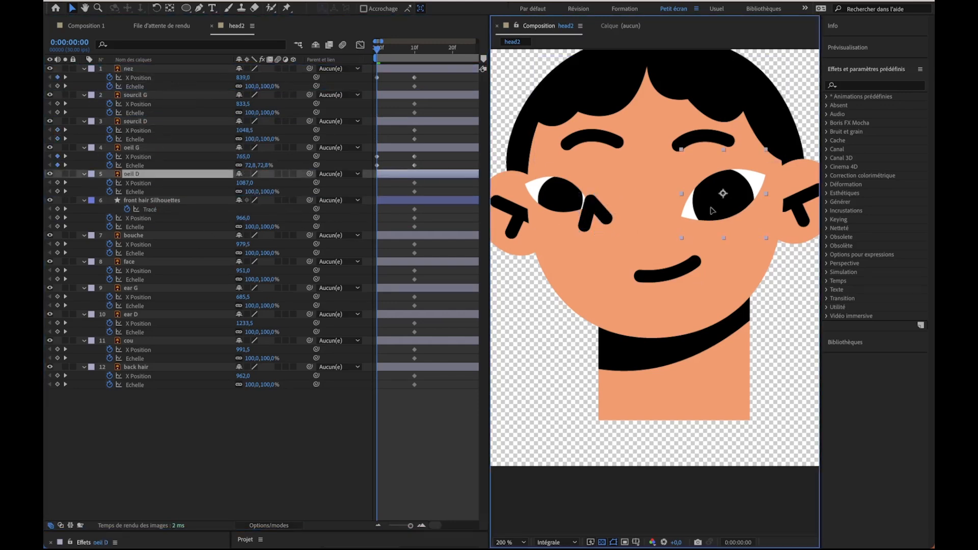
drag(729, 194, 682, 194)
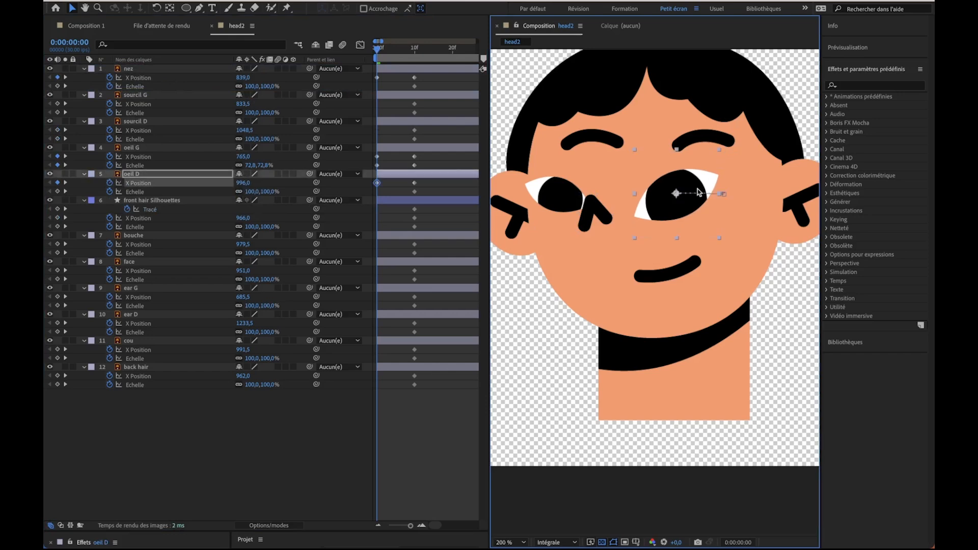
mouse_move(721, 153)
mouse_down()
mouse_move(733, 138)
mouse_move(722, 145)
mouse_up()
Step: Place sourcil G at X Position 771,5 scaled to 81,0%, and sourcil D at X Position 977,5 scaled to 117,3%
click(593, 137)
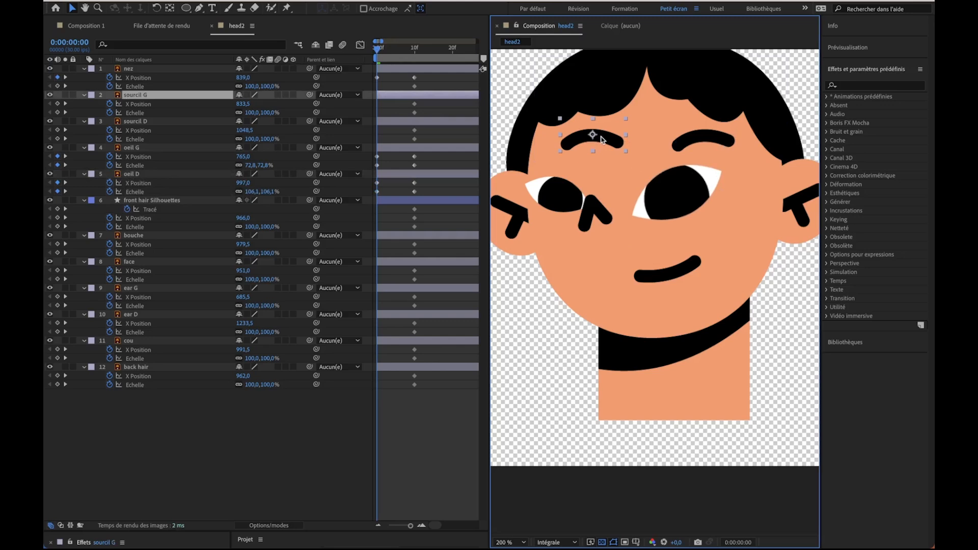
drag(602, 139, 572, 139)
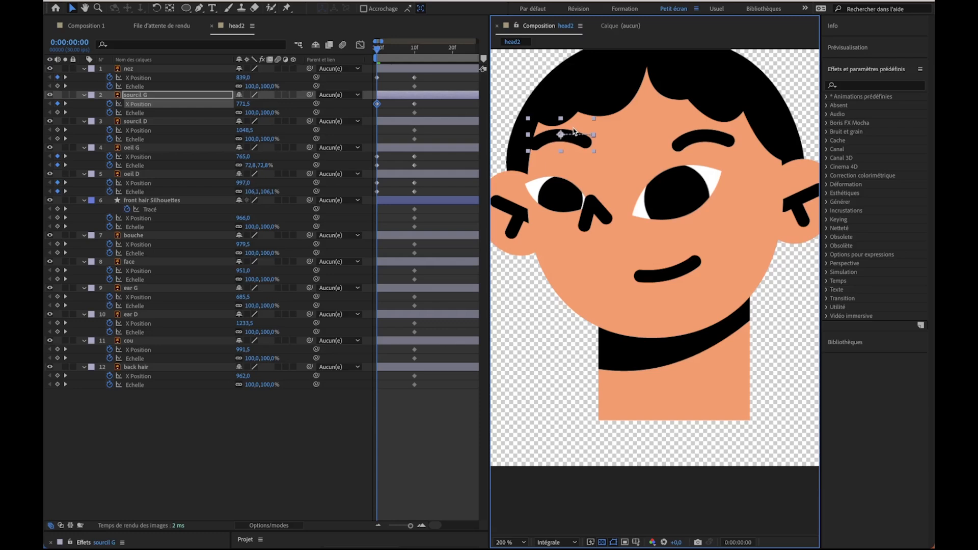
drag(594, 118, 588, 121)
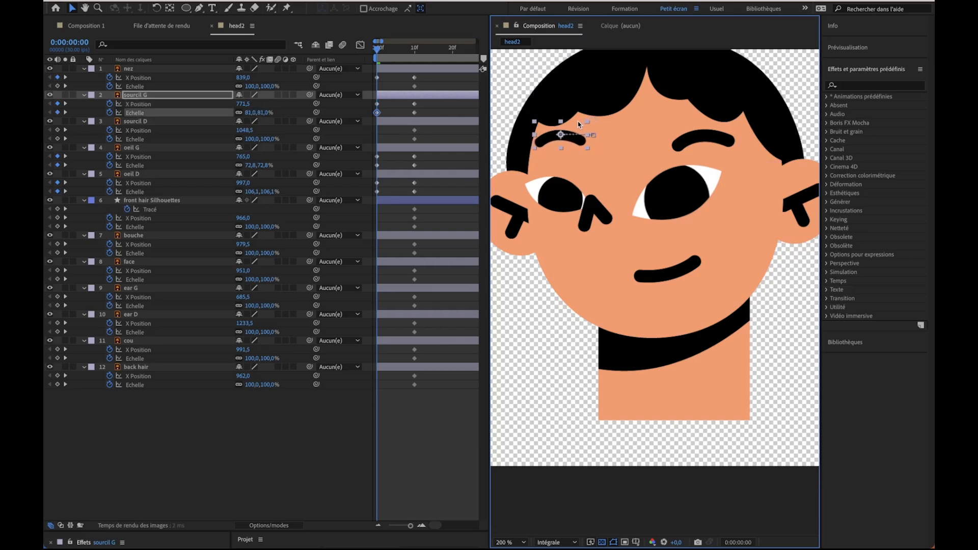
click(708, 139)
drag(708, 139, 706, 116)
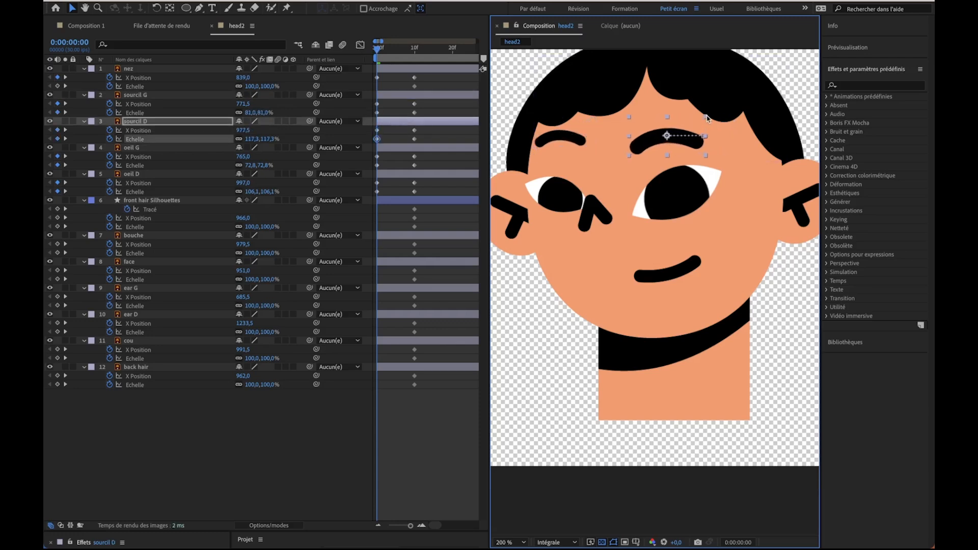
Step: Shift bouche sideways to X Position 909,5 at 0:00:00:00
scroll(639, 264, right, 1)
drag(661, 267, 625, 259)
Step: Tuck ear G inward behind the face at X Position 720,5 and scale it down to 82,8% at 0:00:00:00
scroll(626, 263, left, 3)
click(540, 230)
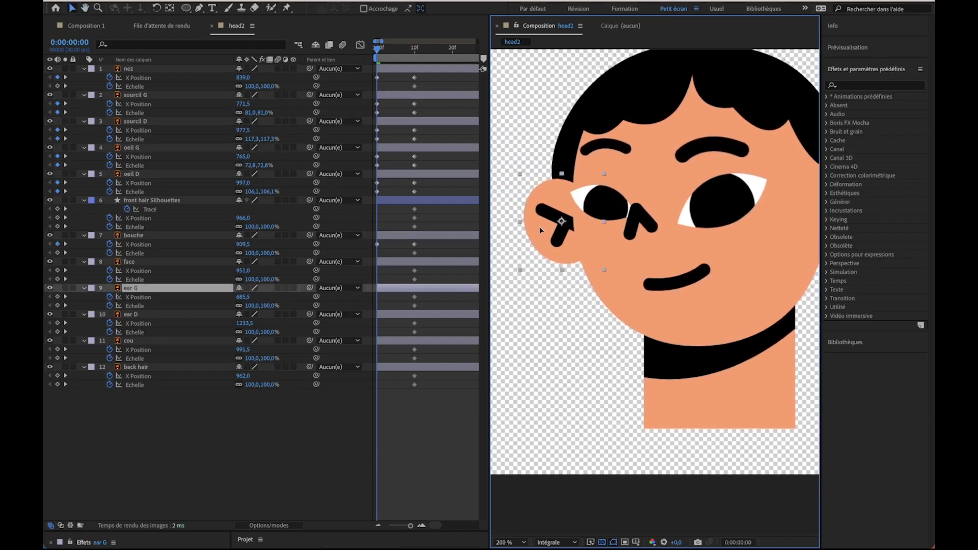
scroll(540, 236, left, 2)
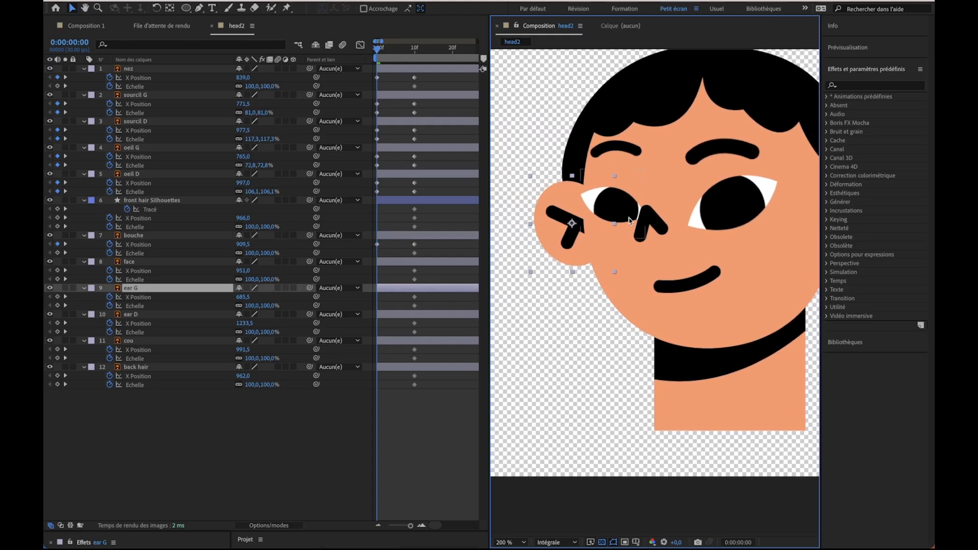
drag(550, 234, 567, 230)
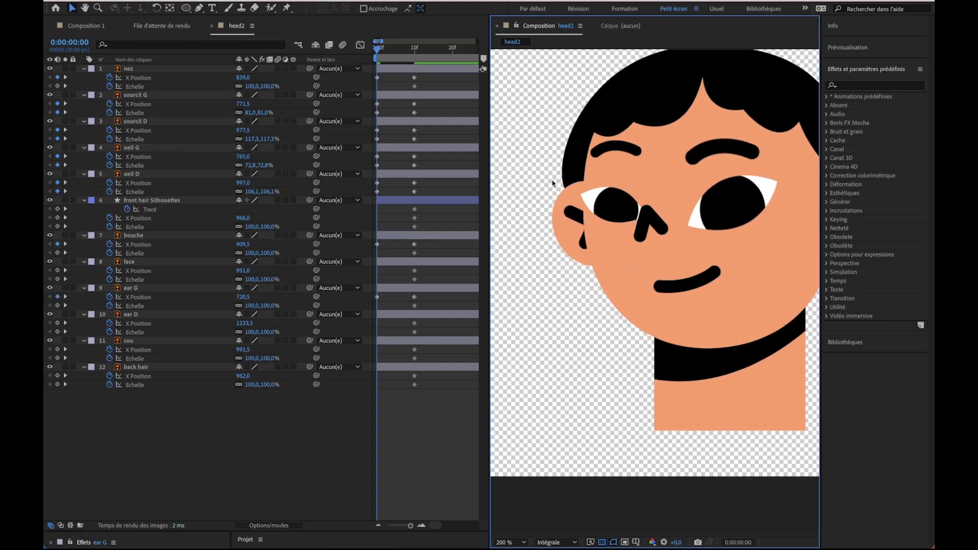
drag(548, 176, 556, 184)
click(571, 223)
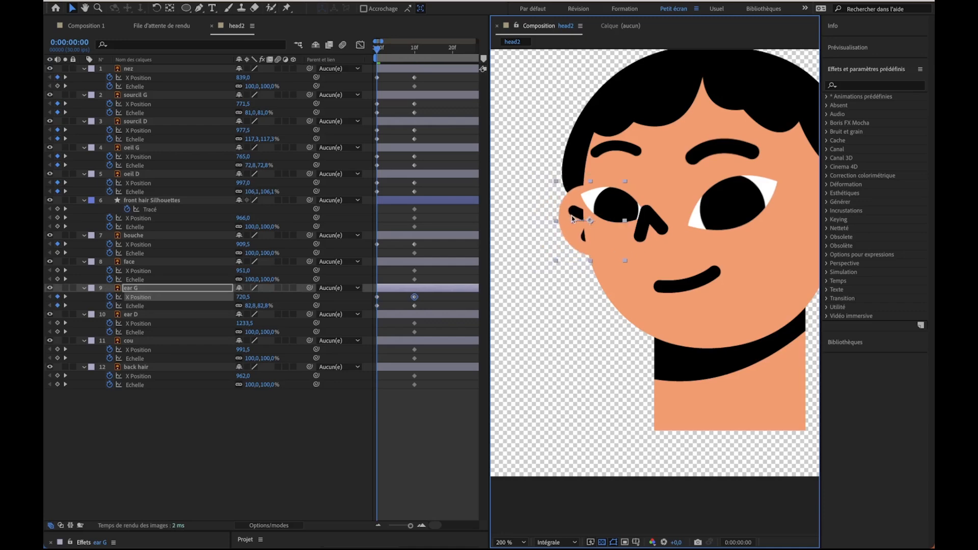
Step: Shift ear D outward to X Position 1251,5 and scale it up to 130,7%
drag(809, 205, 708, 195)
click(700, 186)
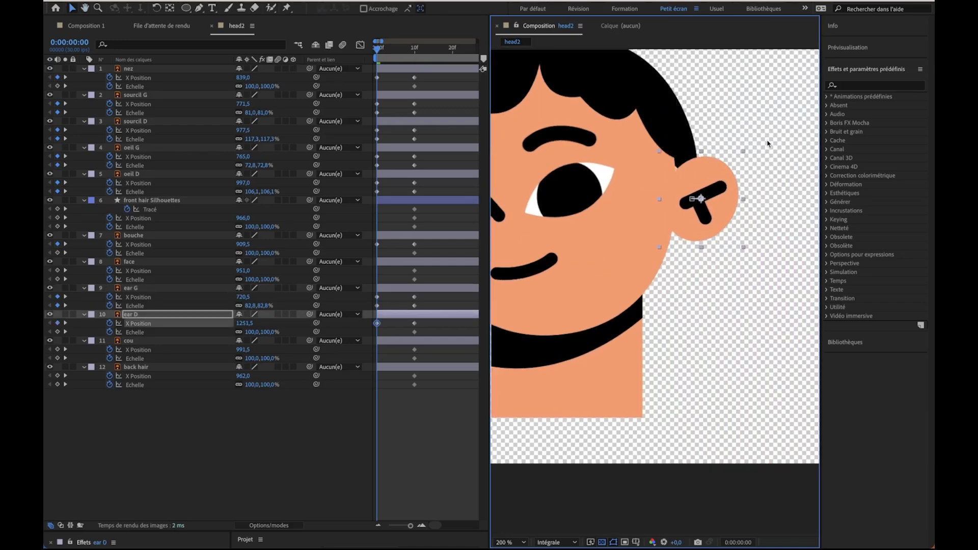
drag(745, 155, 757, 146)
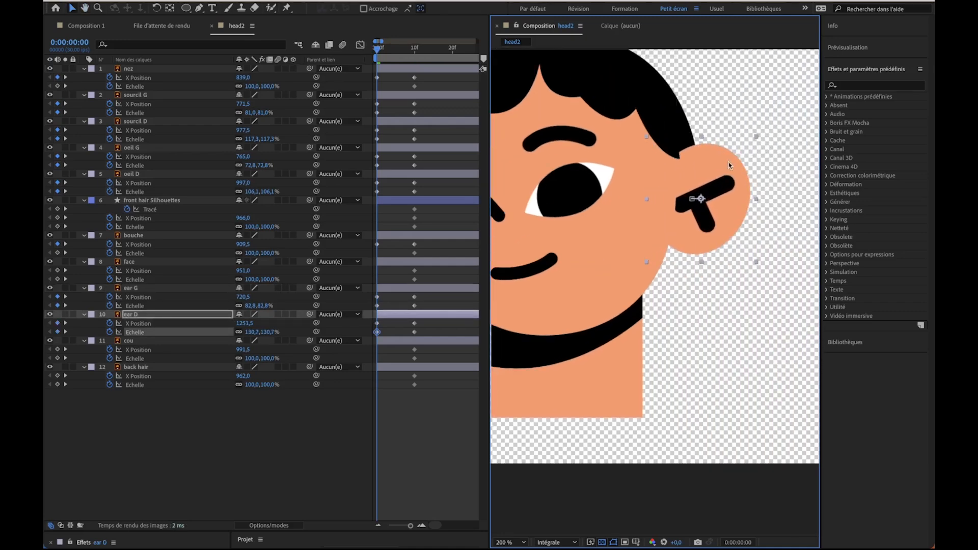
Step: Try to shift and narrow the middle fringe points of the front hair path toward ear G
drag(521, 179, 612, 180)
scroll(613, 179, up, 1)
scroll(613, 180, down, 2)
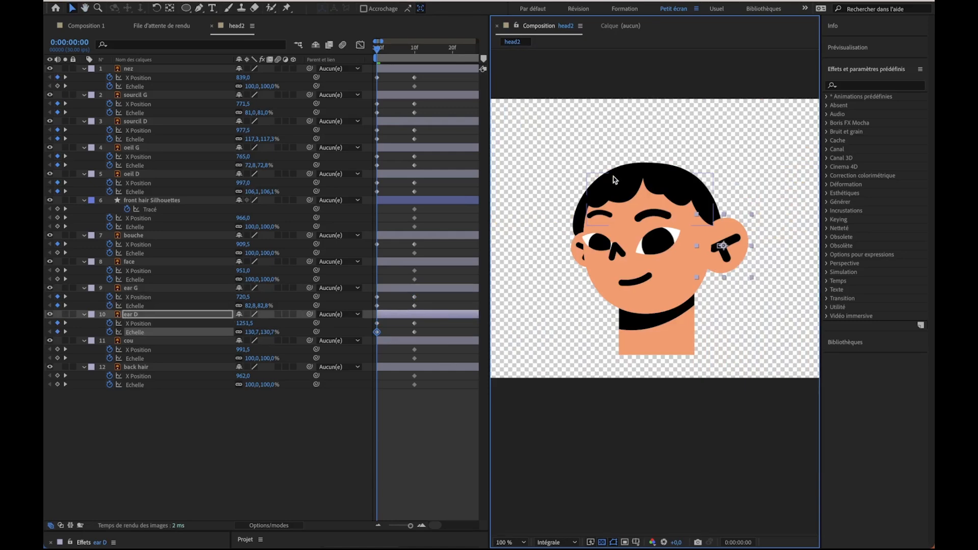
scroll(614, 179, up, 2)
scroll(613, 237, down, 2)
click(635, 225)
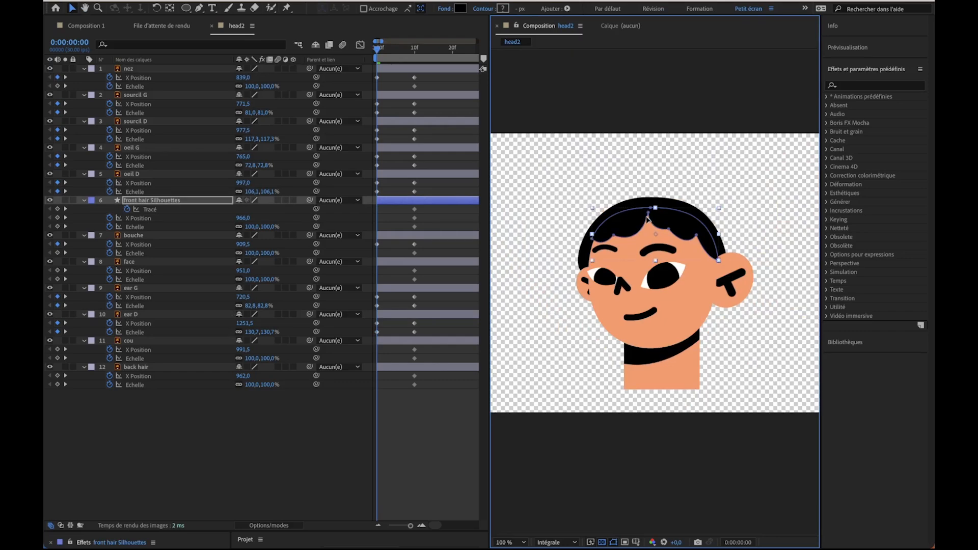
double_click(649, 221)
scroll(637, 227, up, 2)
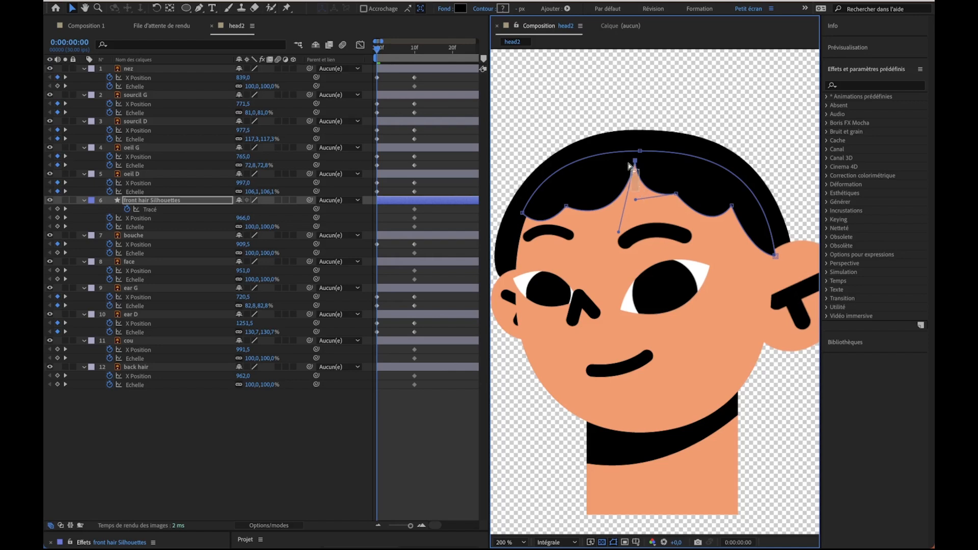
shift+click(565, 207)
drag(663, 190, 592, 188)
double_click(676, 194)
drag(527, 198, 536, 194)
drag(594, 158, 593, 171)
drag(540, 201, 539, 199)
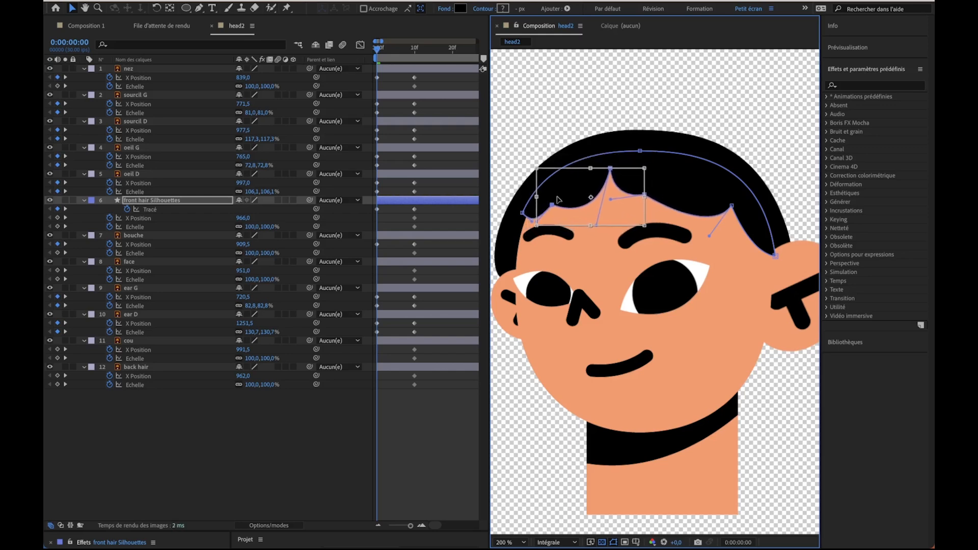
Step: Undo the fringe edits until the front hair path is back in its original shape
key(super+z)
key(super+z)
key(super+z)
key(super+z)
key(super+z)
key(super+z)
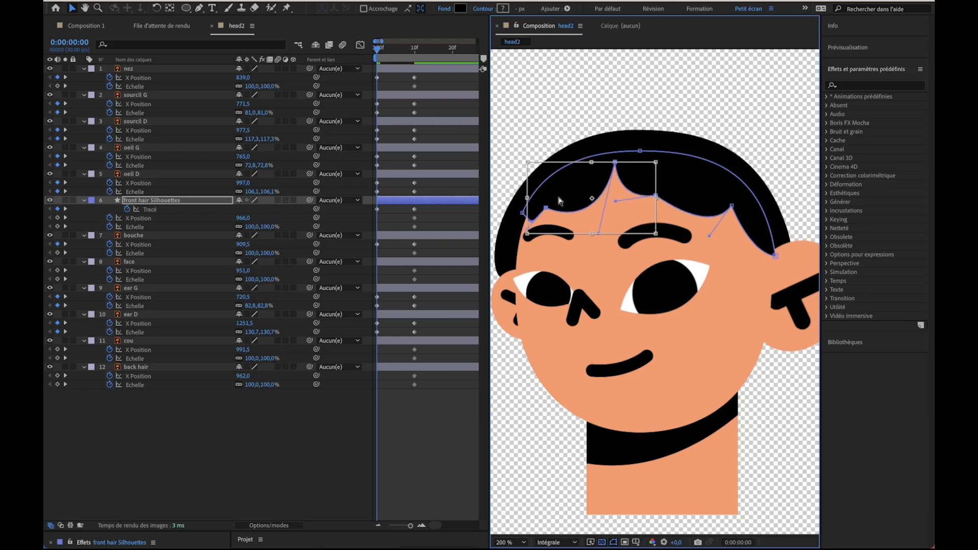
key(super+z)
key(super+z)
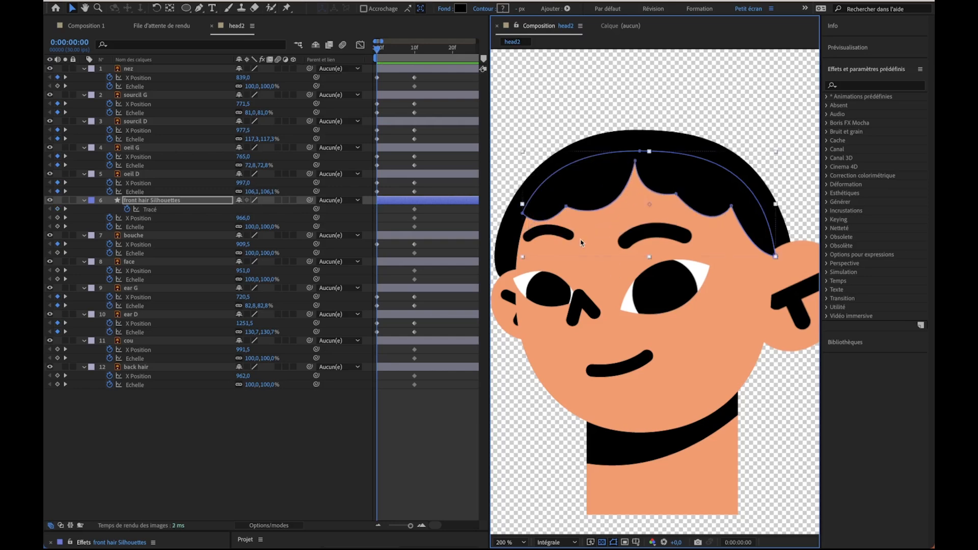
Step: Select the front hair's Tracé and move its middle fringe points slightly toward ear G
click(149, 210)
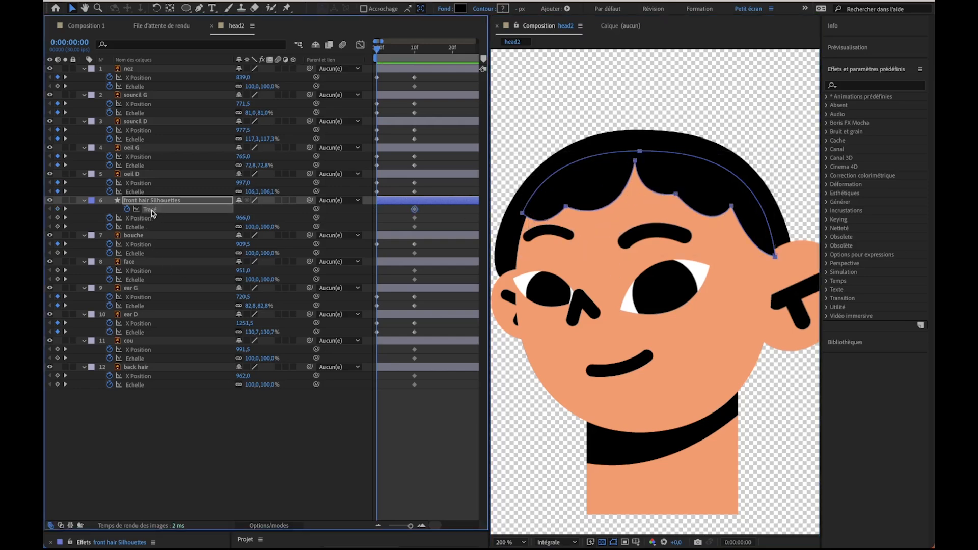
drag(615, 231, 550, 194)
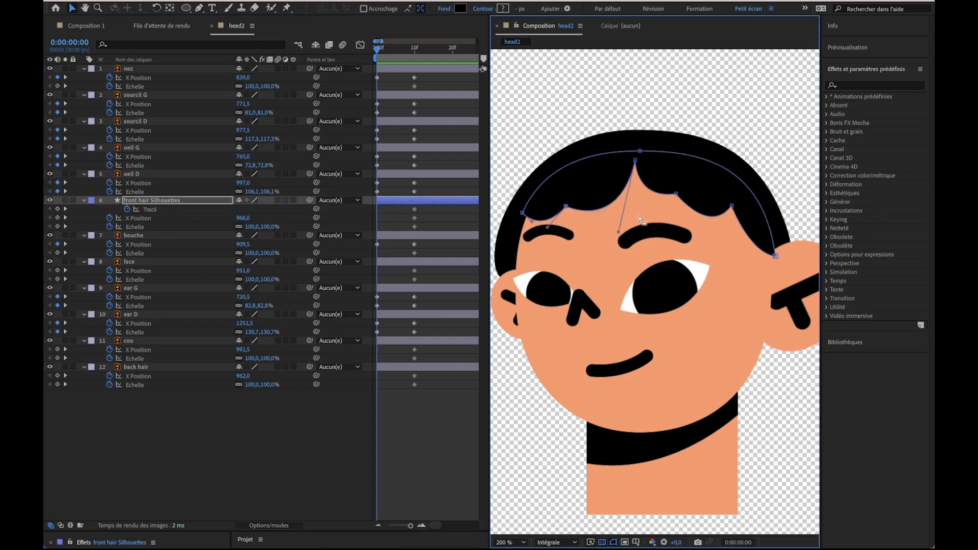
drag(641, 188, 622, 156)
mouse_move(670, 220)
mouse_down()
mouse_move(683, 188)
mouse_move(669, 200)
mouse_up()
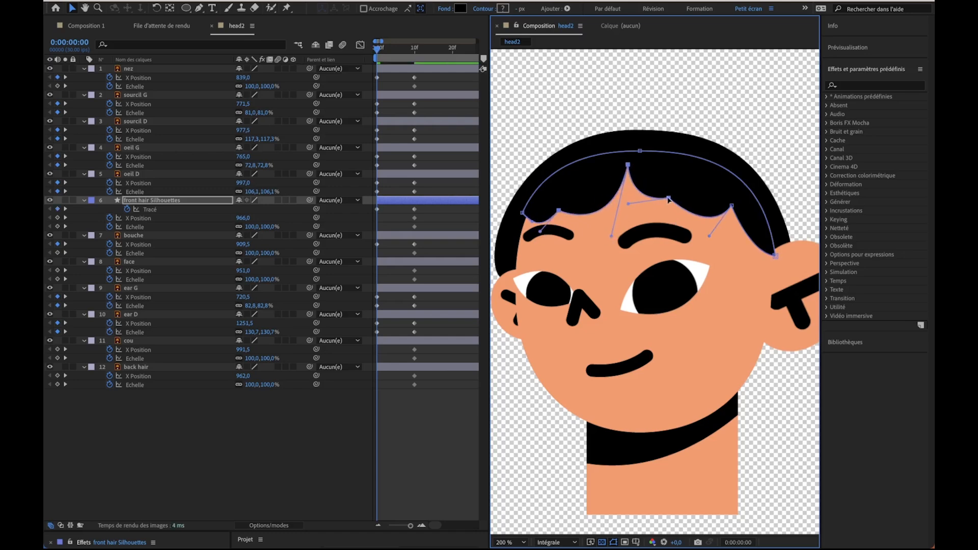
Step: Free-transform the selected fringe points, narrowing them horizontally and shifting them closer to ear G
double_click(559, 213)
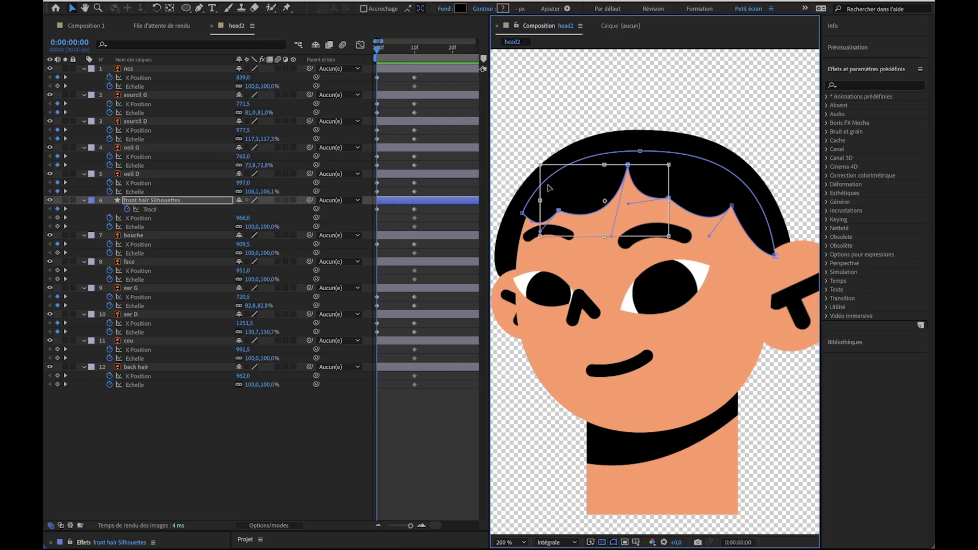
mouse_move(541, 165)
mouse_down()
mouse_move(578, 188)
mouse_move(549, 172)
mouse_up()
drag(669, 203, 588, 193)
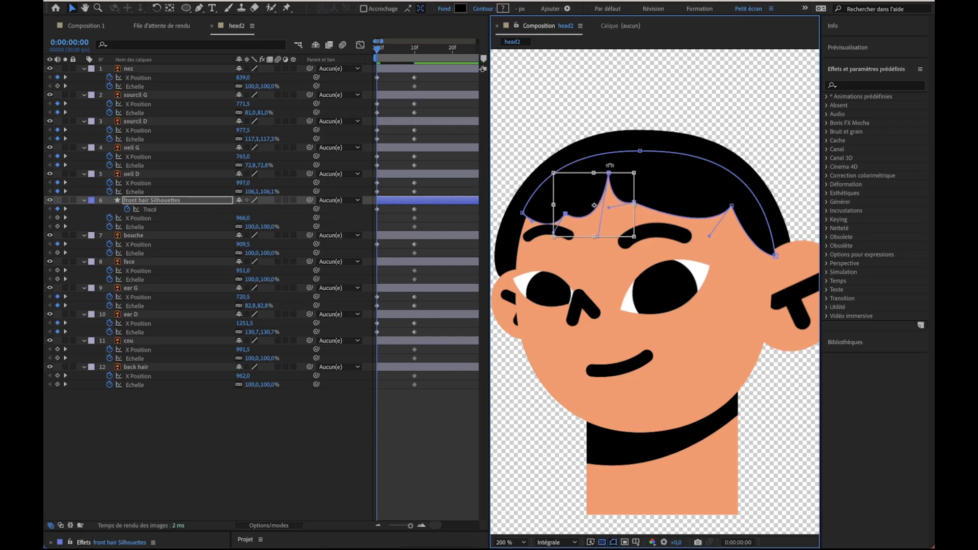
drag(587, 192, 561, 197)
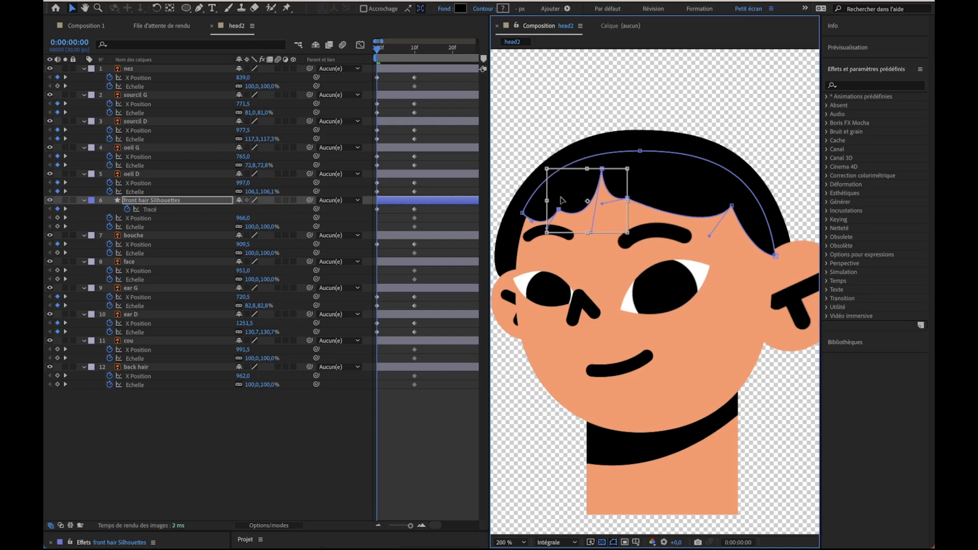
double_click(724, 214)
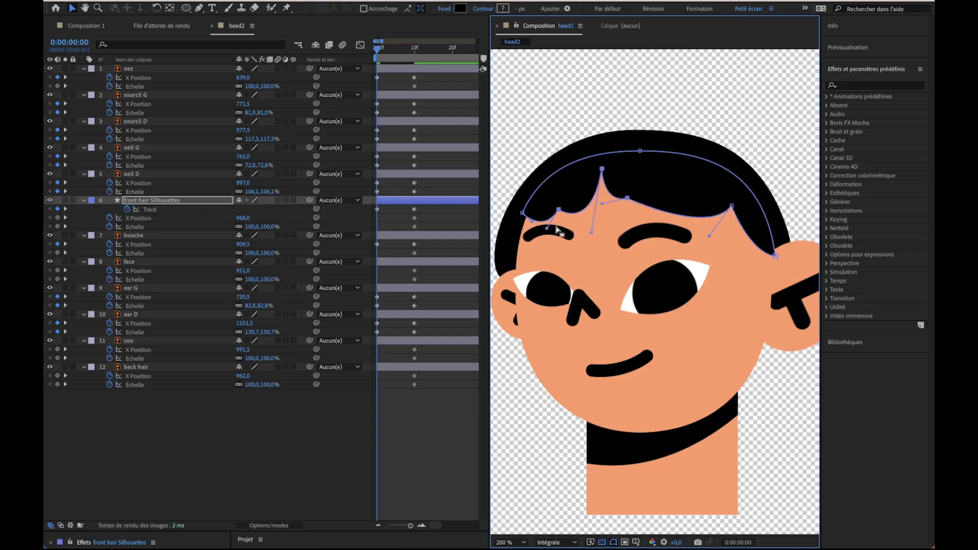
Step: Pull the fringe point above sourcil D toward the nose and adjust the neighbouring curve handle to round the middle lock
click(731, 207)
drag(730, 207, 698, 200)
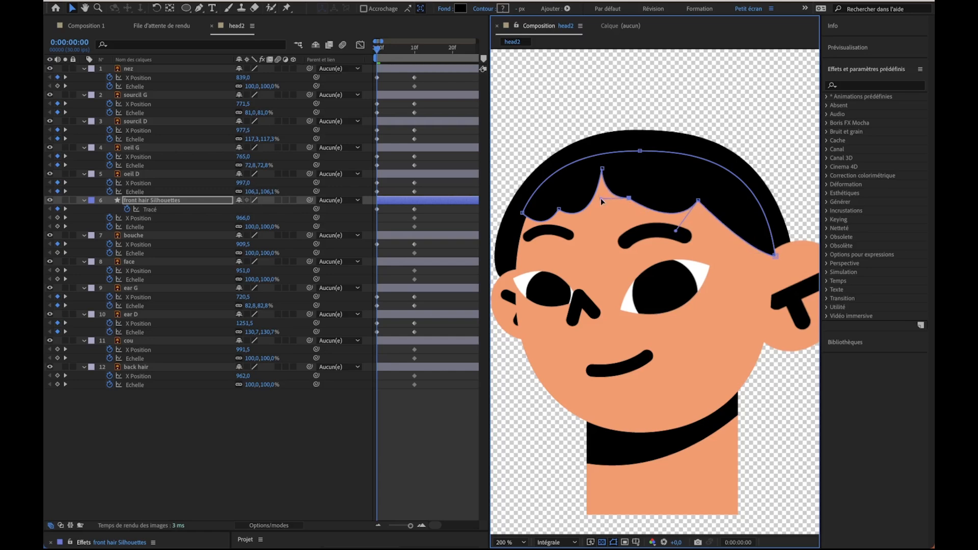
drag(604, 202, 610, 188)
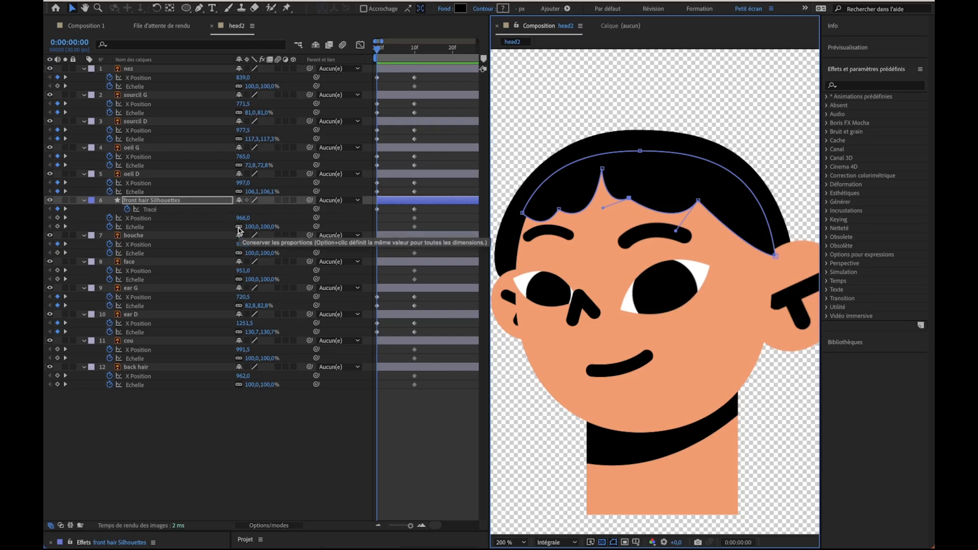
Step: Unlink the front hair's scale proportions, set its Echelle to 105,0, 114,0%, and preview the head turn
click(239, 228)
drag(251, 227, 275, 227)
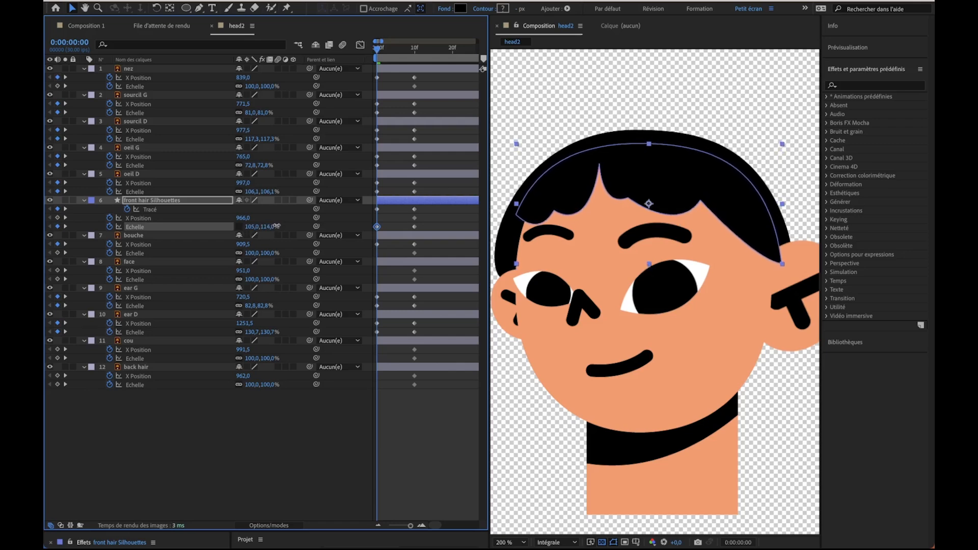
drag(396, 50, 349, 53)
Step: Scale bouche down to 89,1% and shift cou toward ear D to X Position 1021,5 at 0:00:00:00
click(161, 236)
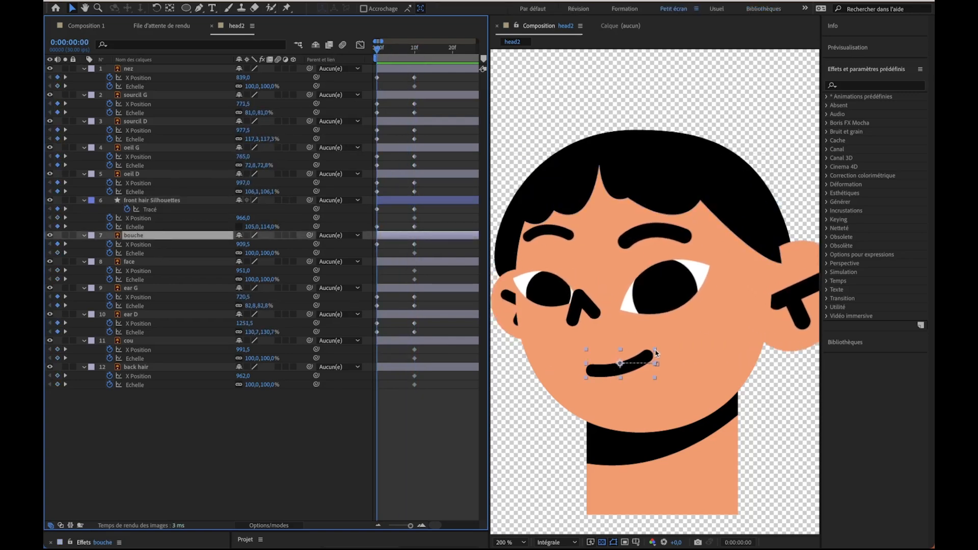
drag(652, 352, 648, 353)
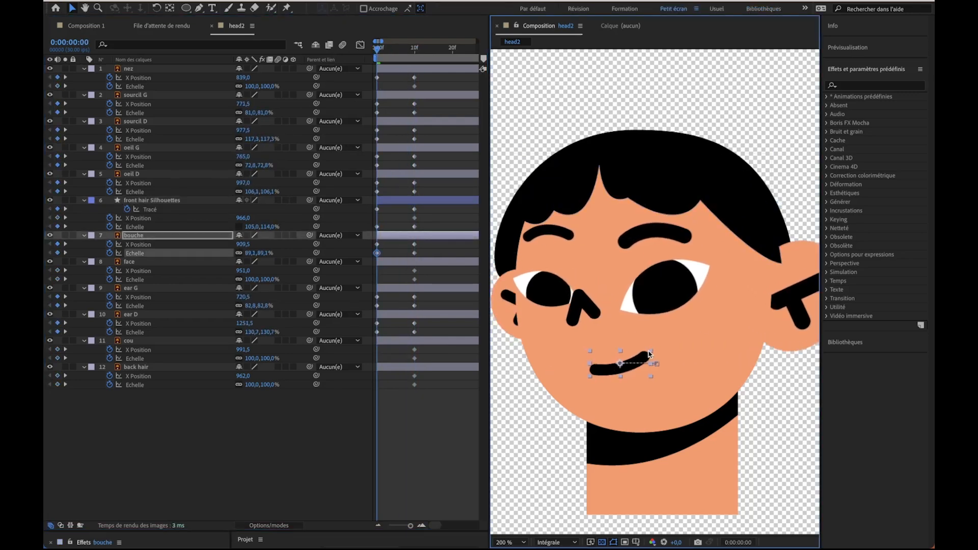
click(142, 263)
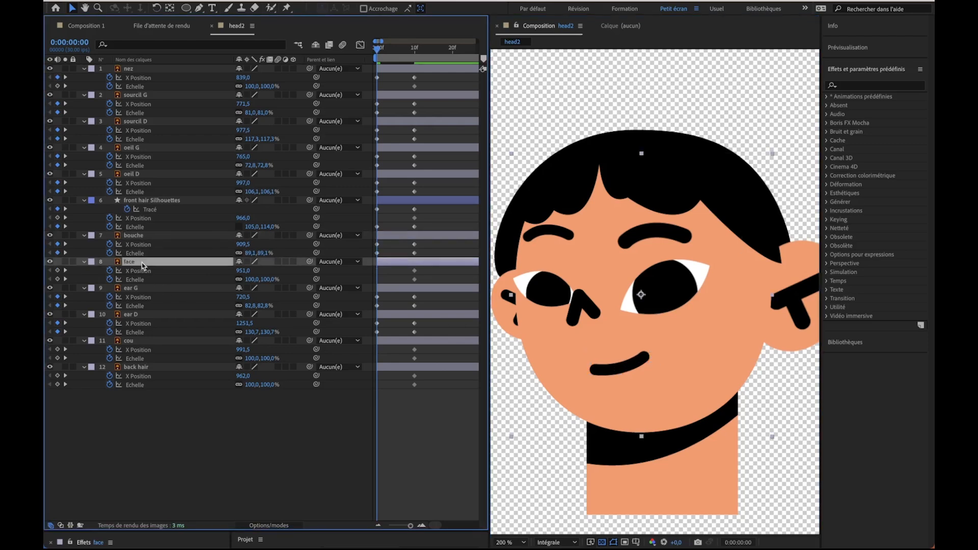
click(144, 289)
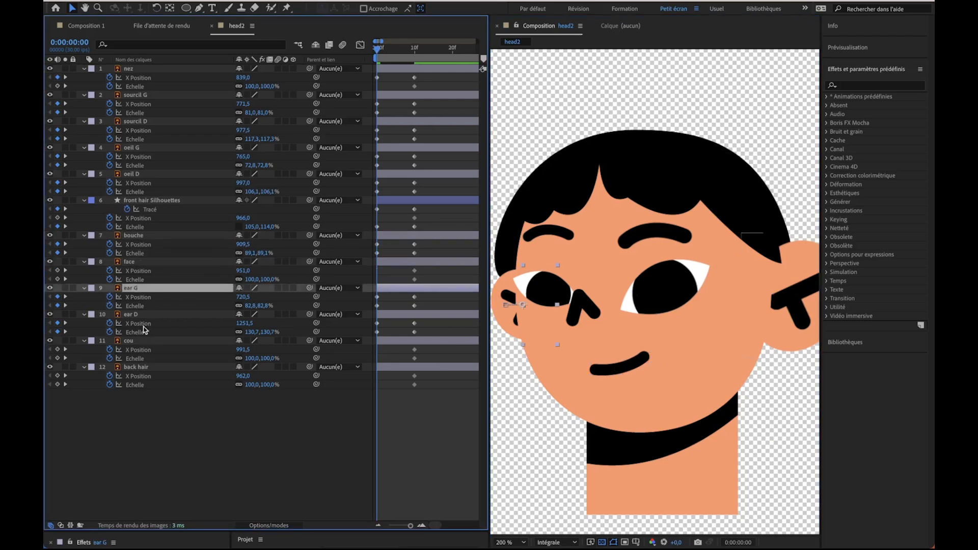
click(147, 348)
drag(680, 482, 689, 482)
key(super+z)
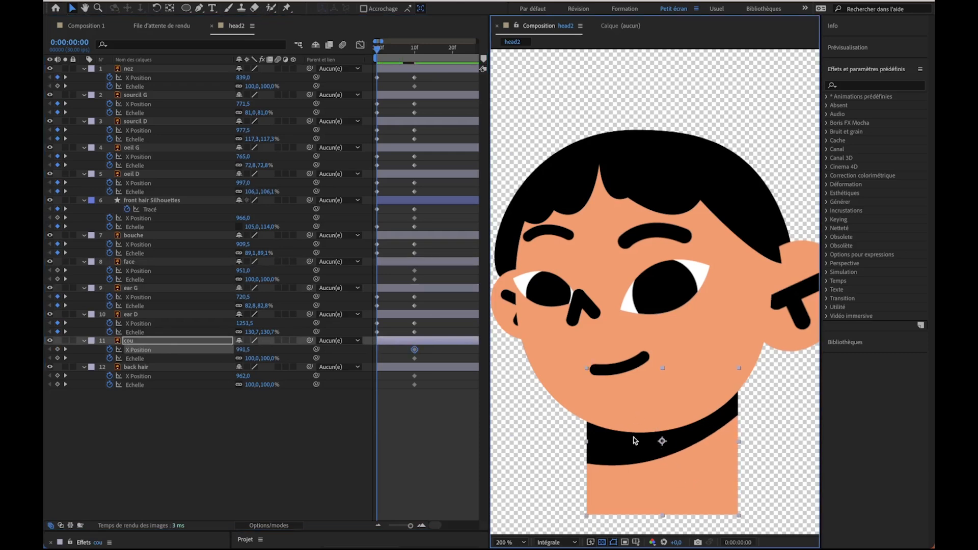
drag(667, 481, 681, 480)
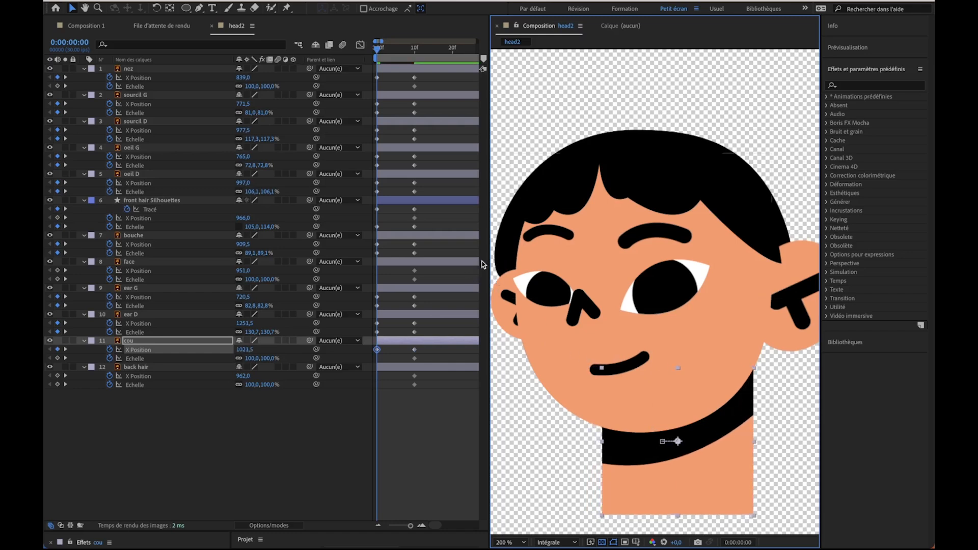
Step: Check back hair by toggling its visibility, and shift it toward ear D to X Position 982,0 at 0:00:00:00
click(169, 368)
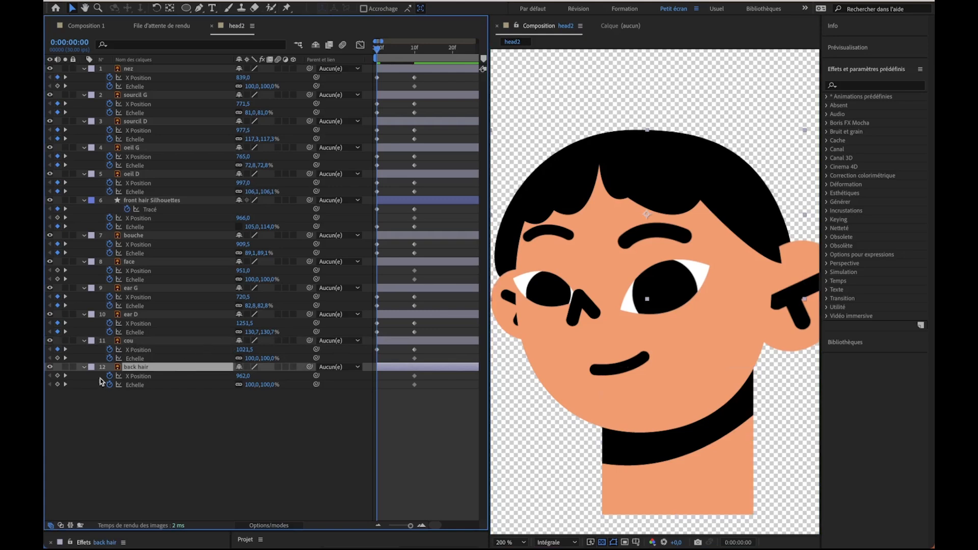
click(50, 367)
click(50, 367)
click(50, 367)
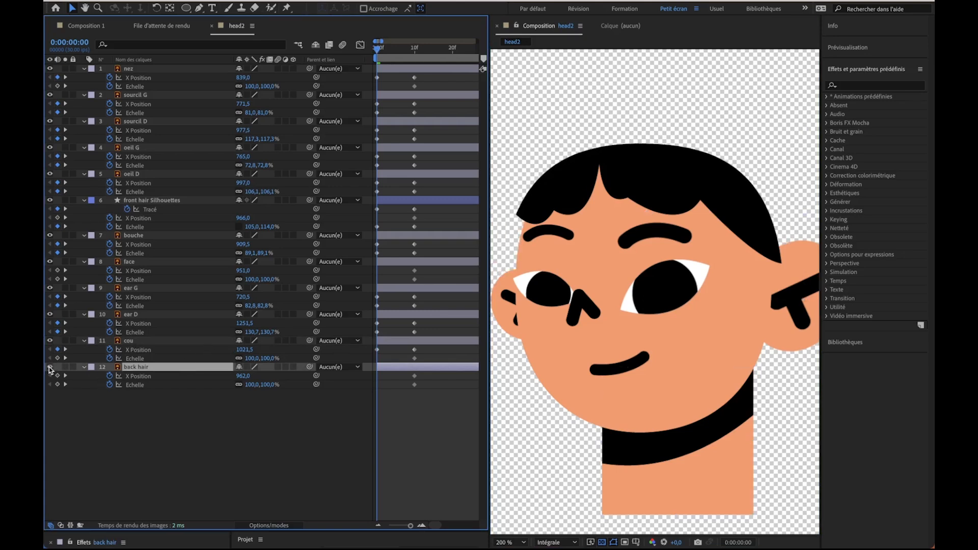
click(50, 368)
drag(678, 134, 691, 138)
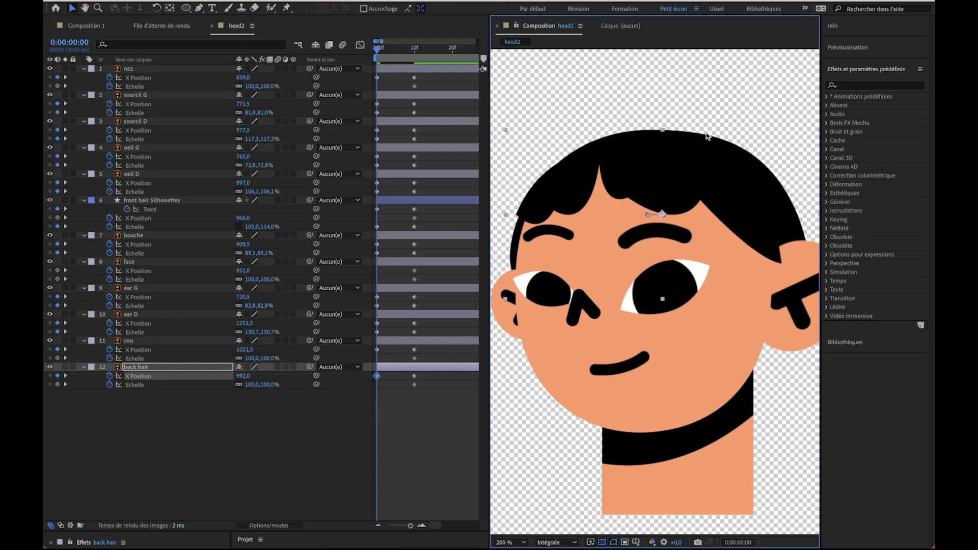
key(ctrl+z)
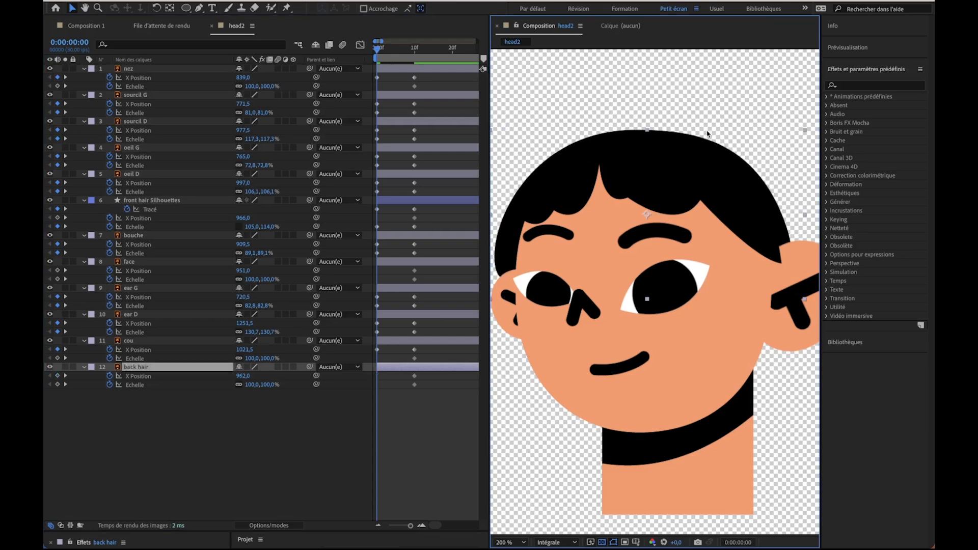
drag(708, 134, 719, 162)
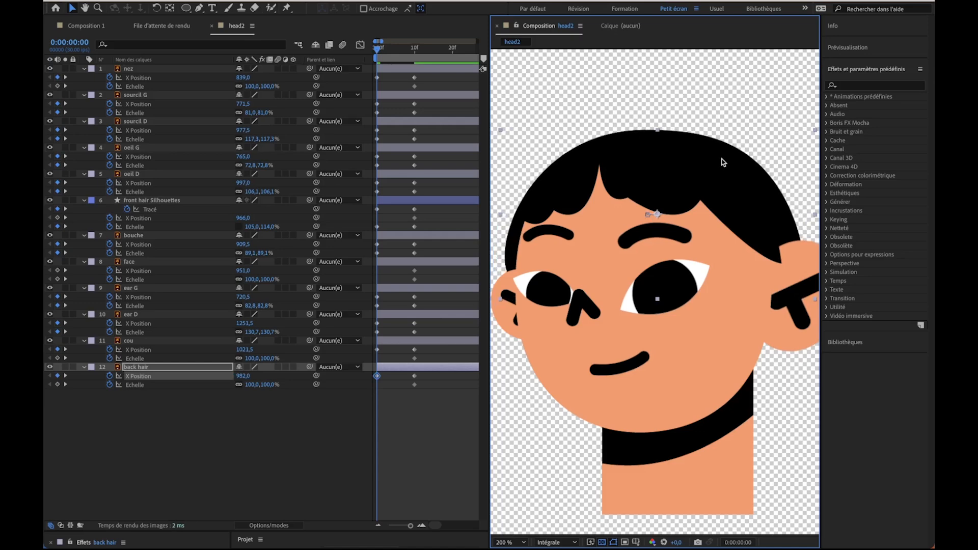
key(comma)
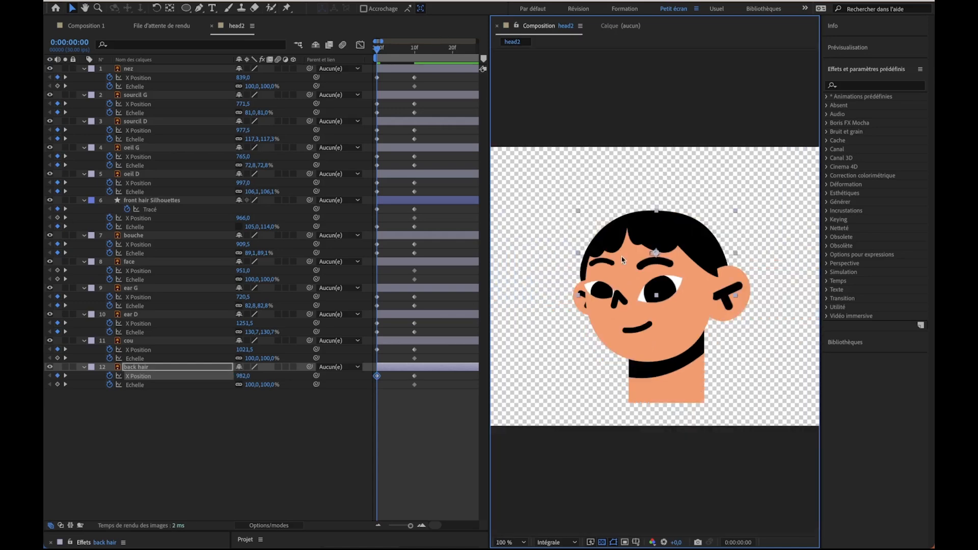
key(period)
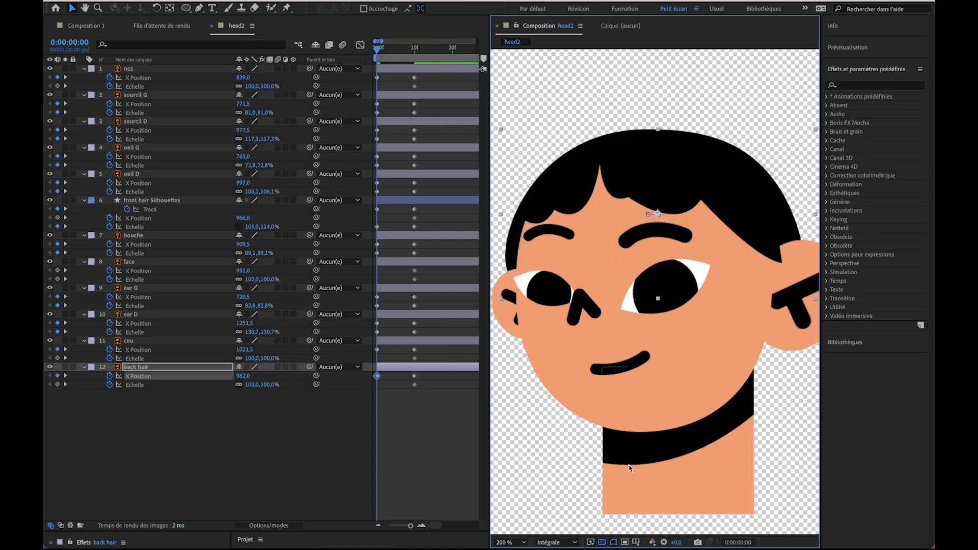
Step: Shift cou toward ear G to X Position 950,5 at 0:00:00:10 and preview the head turn
drag(378, 60, 415, 55)
drag(666, 494, 660, 494)
key(Left)
key(Left)
key(Left)
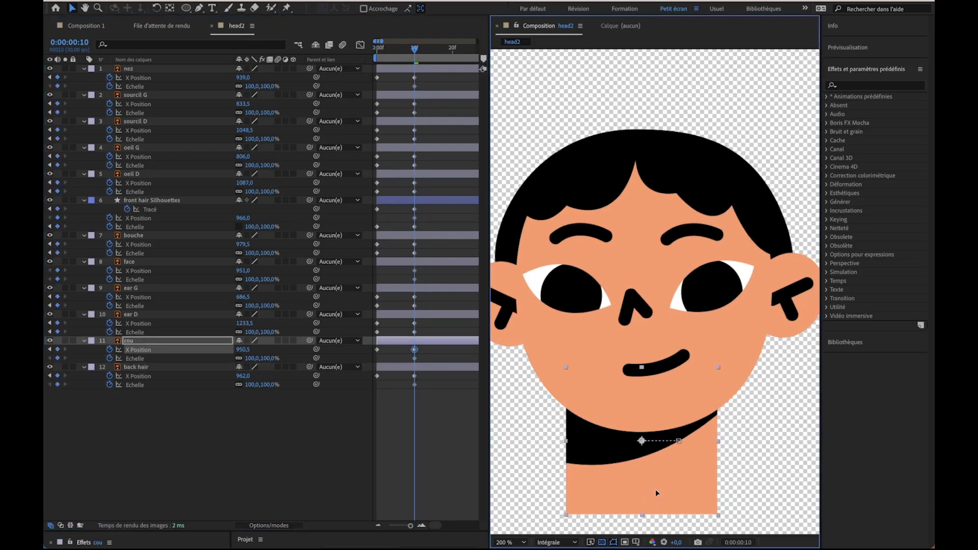
mouse_move(408, 50)
mouse_down()
mouse_move(383, 57)
mouse_move(412, 64)
mouse_up()
key(space)
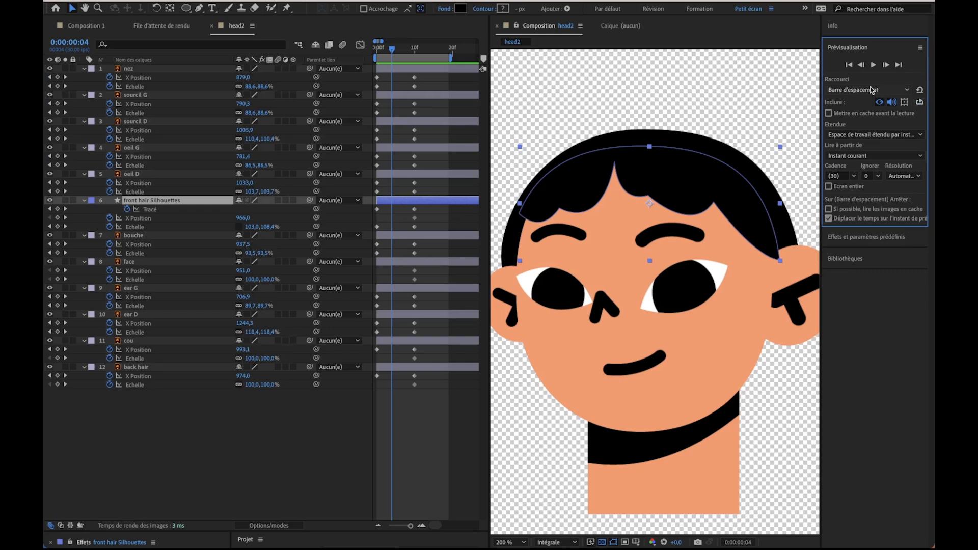
Step: Delete the front hair's Tracé and Echelle keyframes at 0:00:00:00 and compare that pose with 0:00:00:10
click(408, 48)
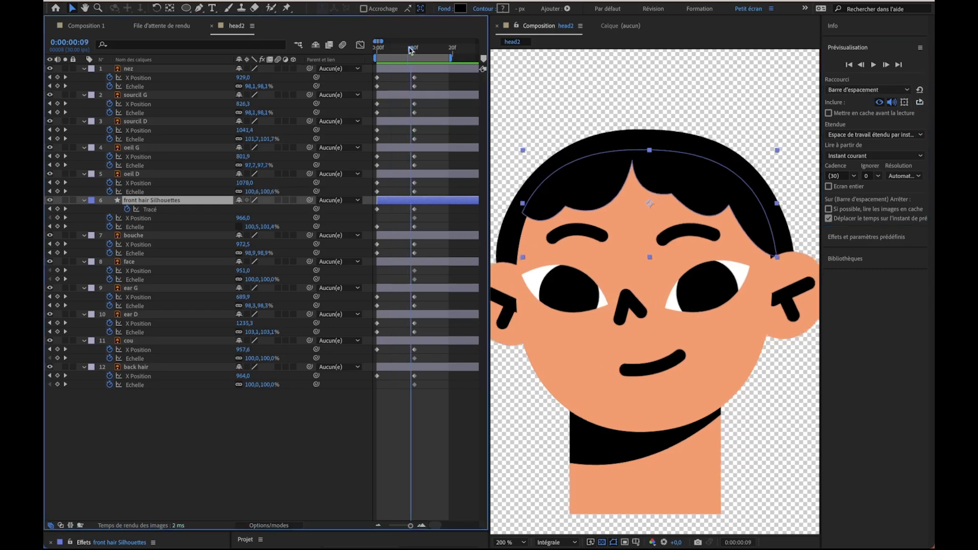
click(377, 210)
key(Delete)
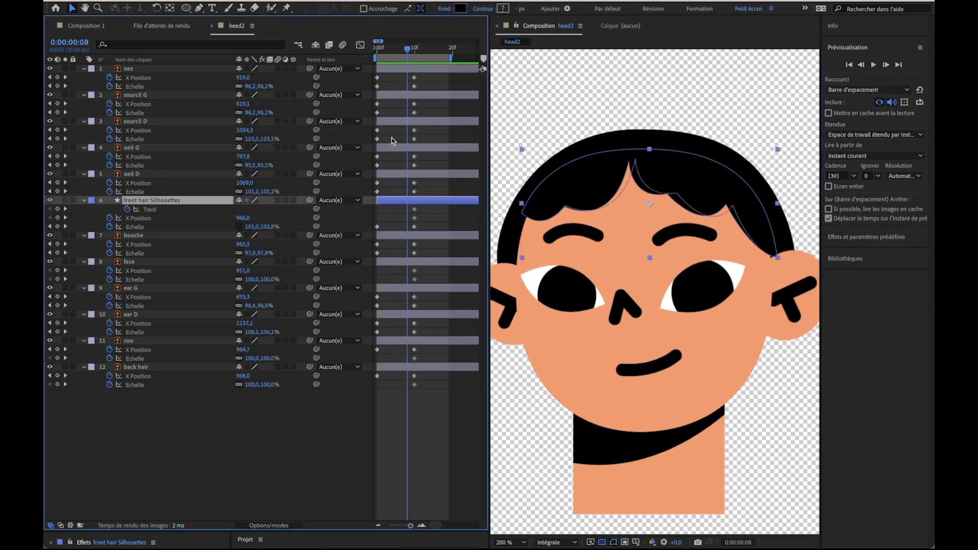
drag(408, 49, 376, 50)
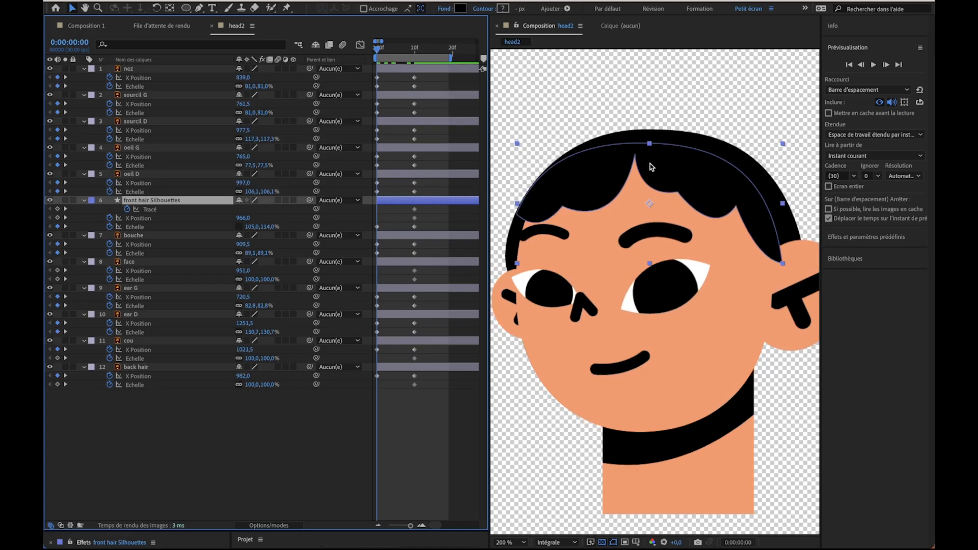
click(415, 50)
key(Home)
click(415, 49)
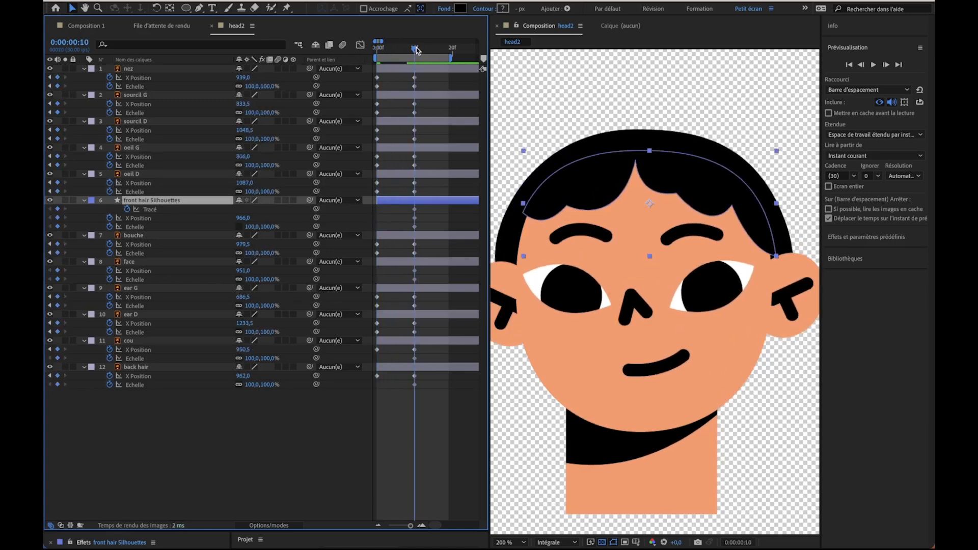
drag(416, 50, 363, 69)
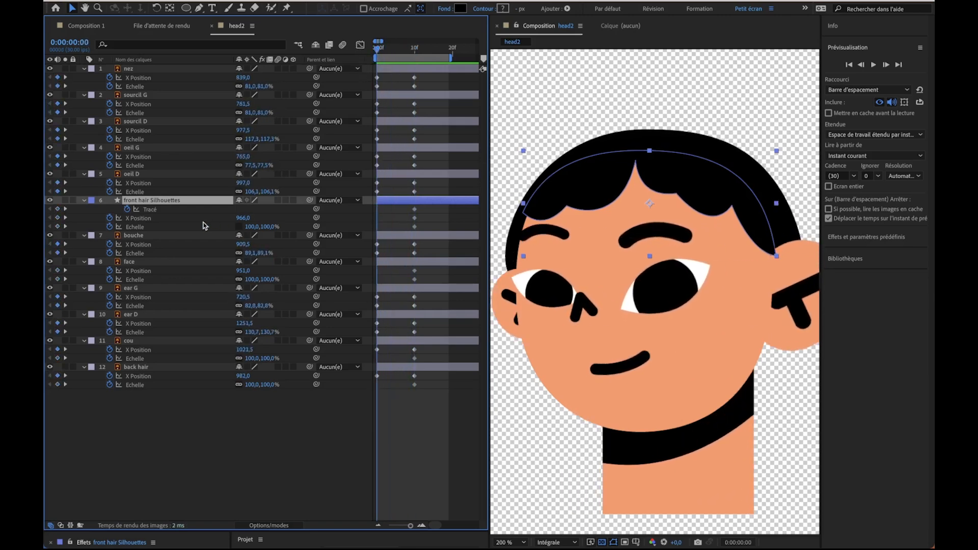
Step: Select the front hair's Tracé at 0:00:00:00 and shift its three parting points together toward ear G and slightly down
click(151, 210)
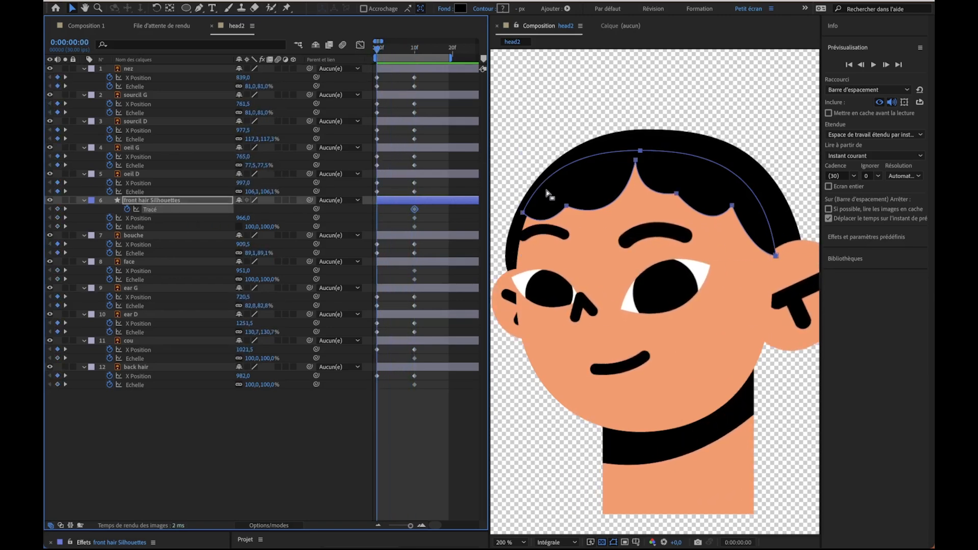
click(567, 206)
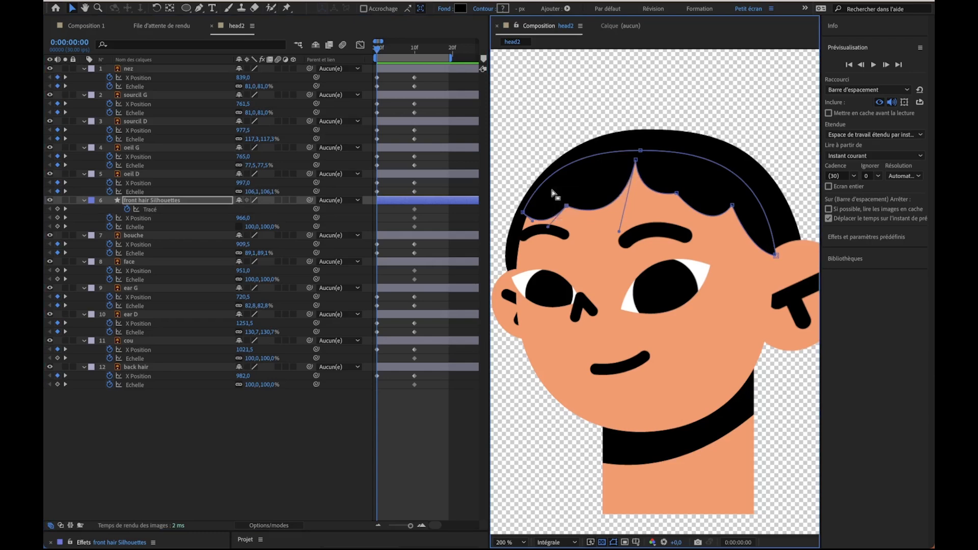
click(635, 160)
drag(681, 198, 623, 169)
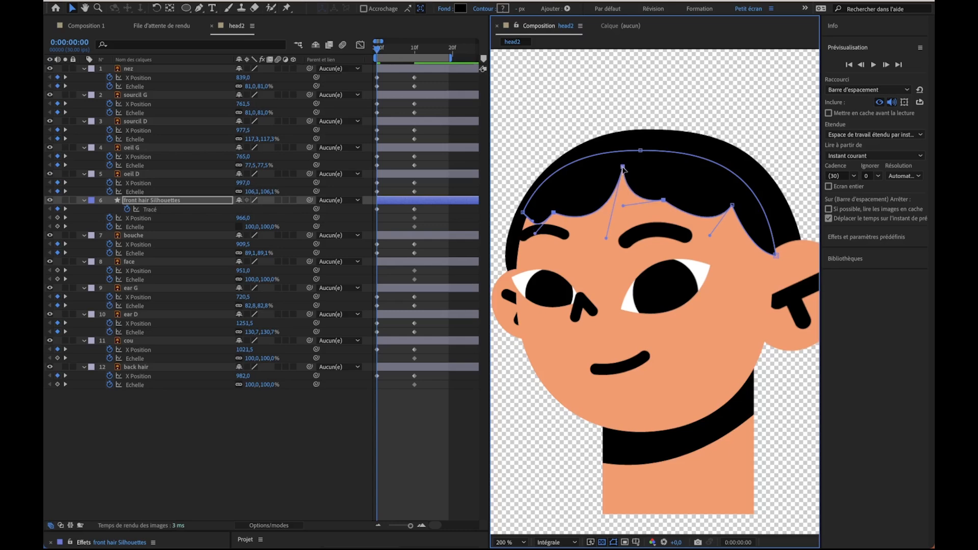
Step: Narrow and rotate the parting points with a free transform, and pull the fringe point nearest ear D toward the nose
double_click(623, 169)
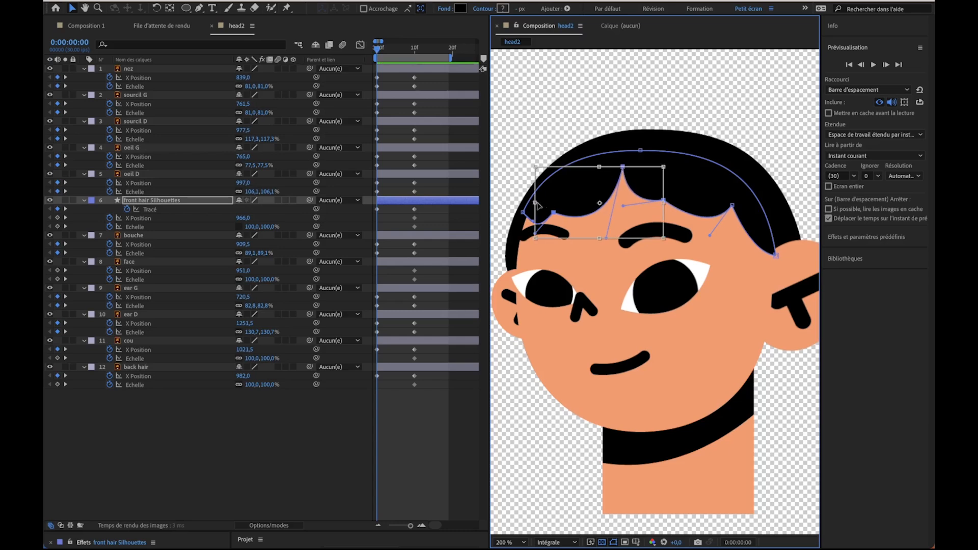
mouse_move(537, 205)
mouse_down()
mouse_move(553, 205)
mouse_move(543, 205)
mouse_up()
drag(664, 167, 614, 181)
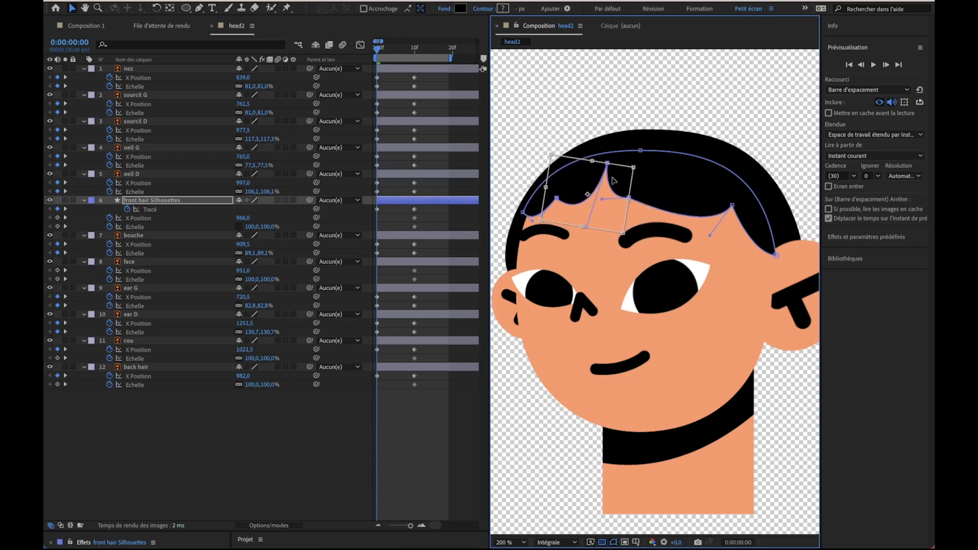
key(Return)
click(733, 206)
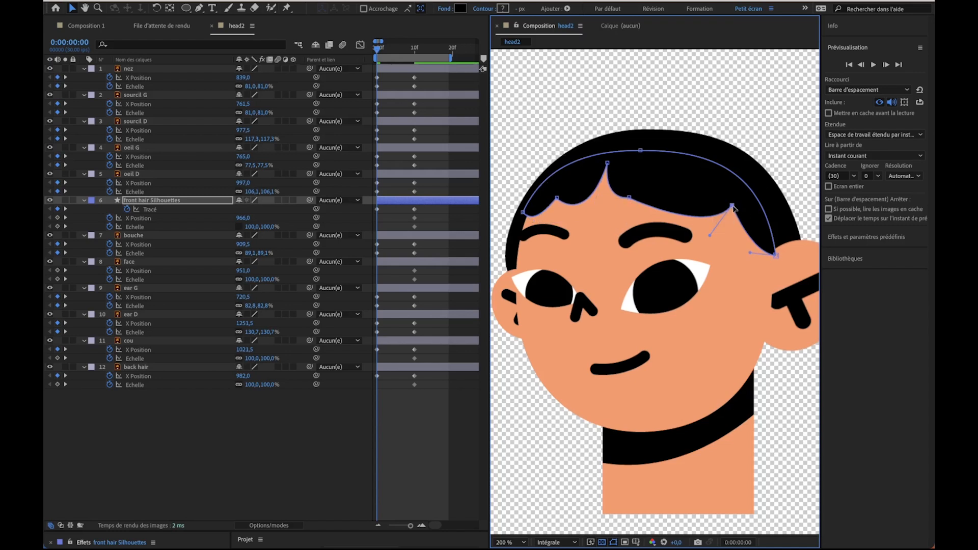
drag(733, 206, 705, 206)
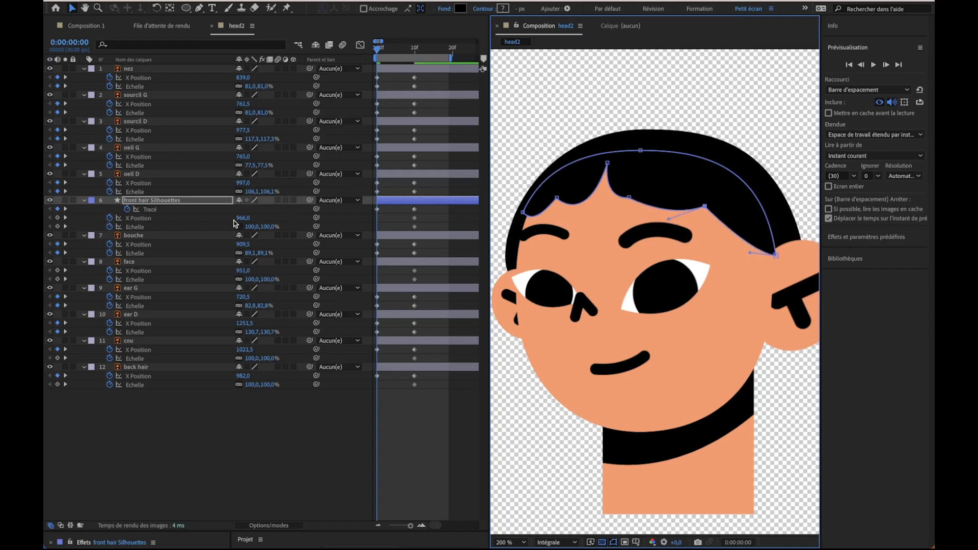
Step: Set the front hair's Echelle to 102,0, 107,0% at 0:00:00:00 and check the turn against 0:00:00:10
drag(250, 230, 255, 228)
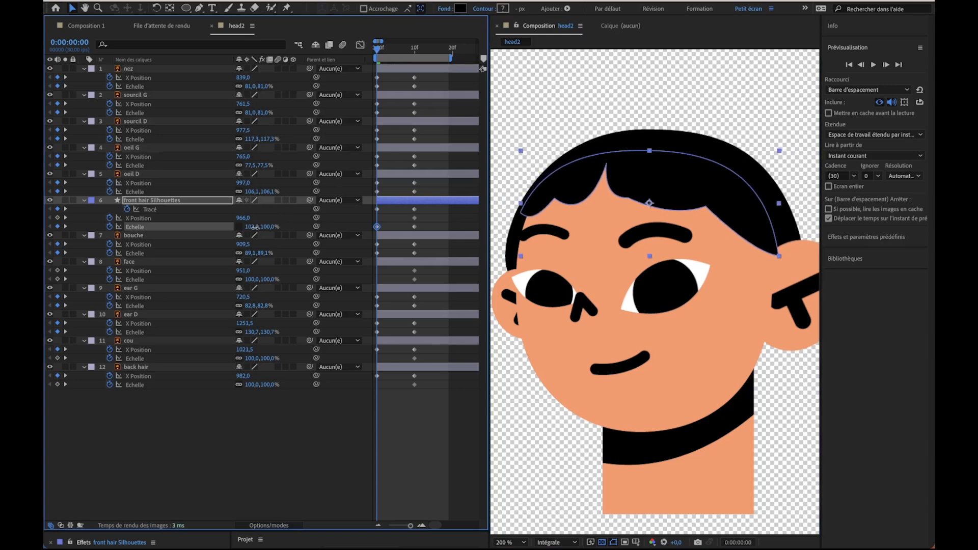
key(ctrl+z)
drag(258, 229, 273, 225)
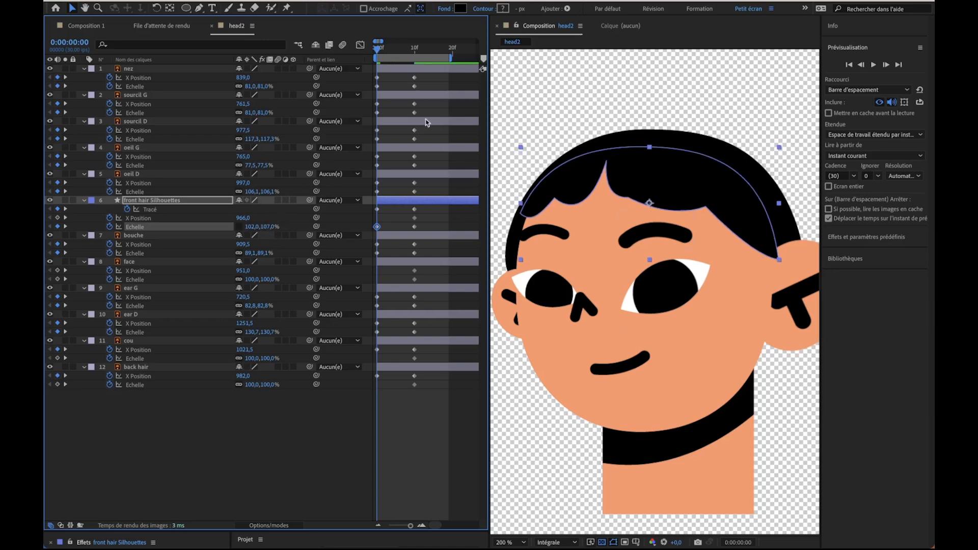
mouse_move(375, 50)
mouse_down()
mouse_move(407, 46)
mouse_move(372, 59)
mouse_move(379, 53)
mouse_up()
key(k)
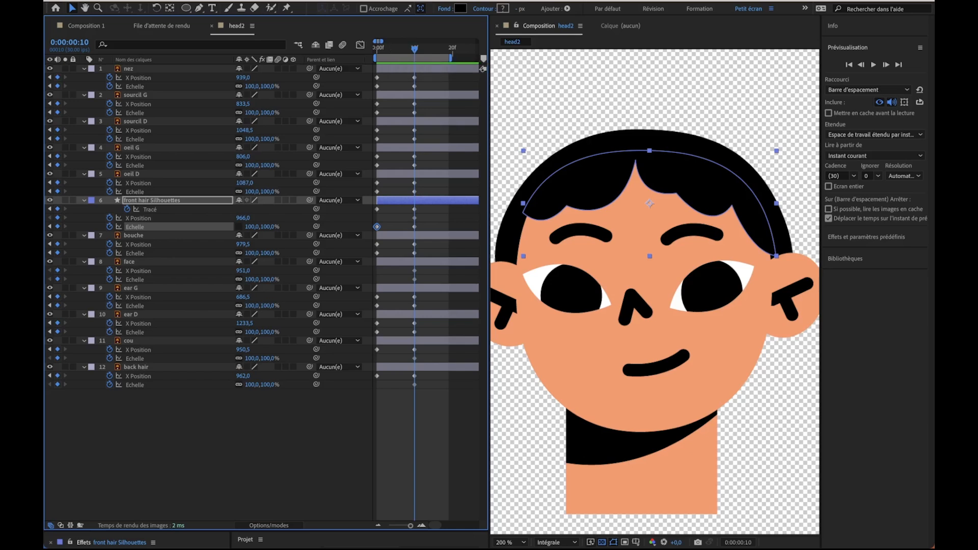
drag(413, 49, 412, 91)
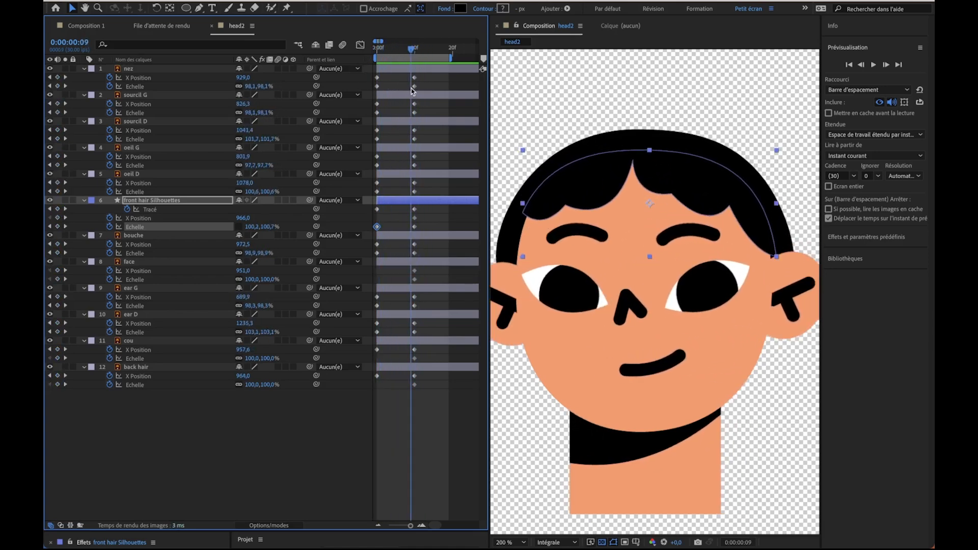
key(k)
key(j)
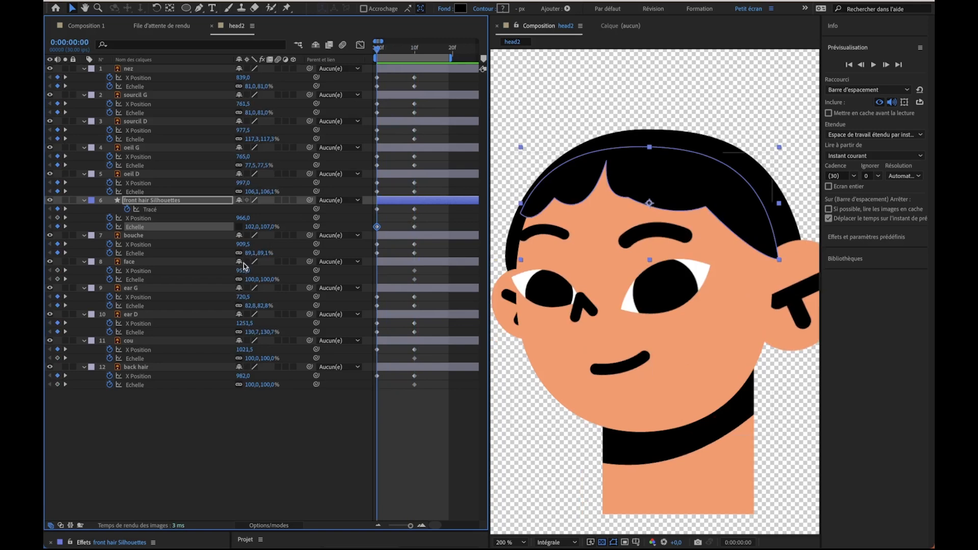
key(u)
key(u)
click(188, 406)
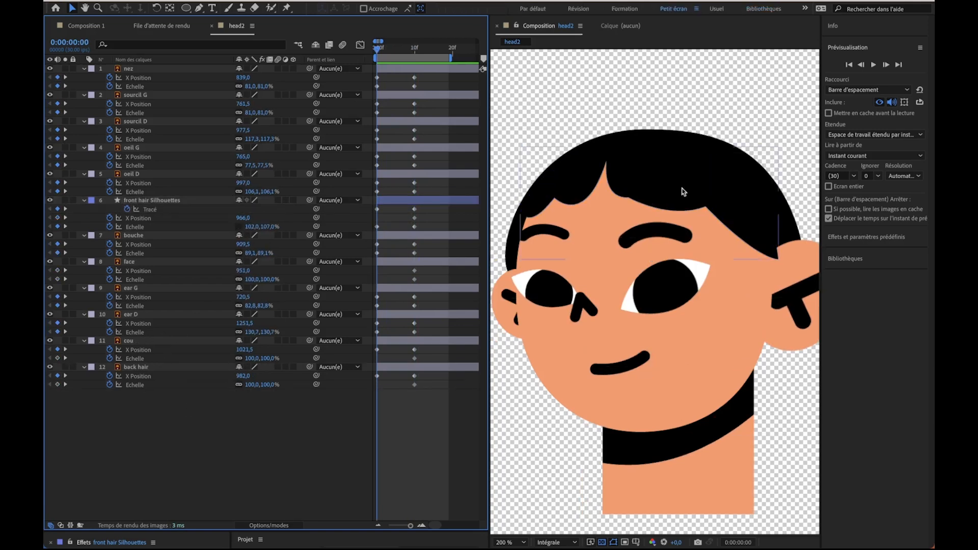
Step: Set back hair to X Position 994,0 and Echelle 103,0, 100,0% at 0:00:00:00, and play the head turn
click(175, 367)
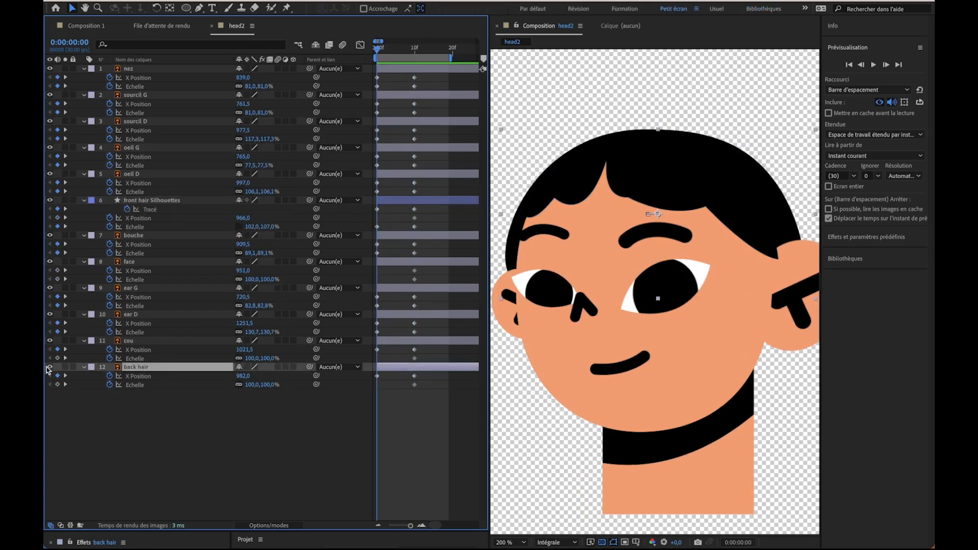
drag(400, 50, 414, 50)
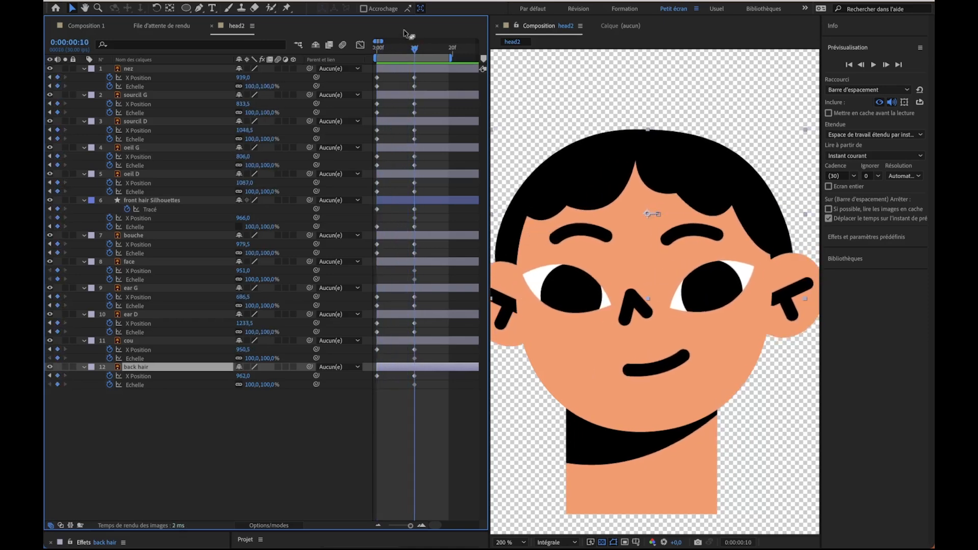
key(Home)
click(225, 376)
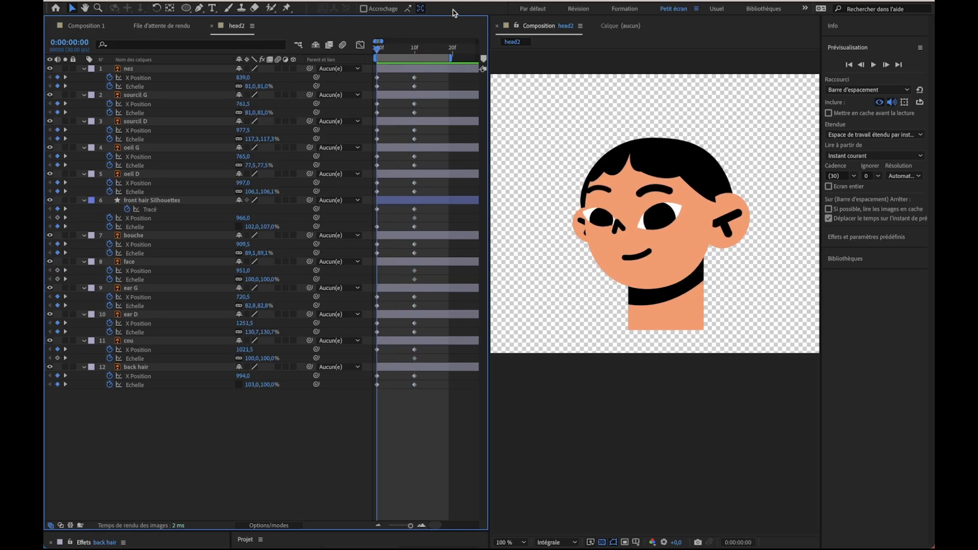
key(space)
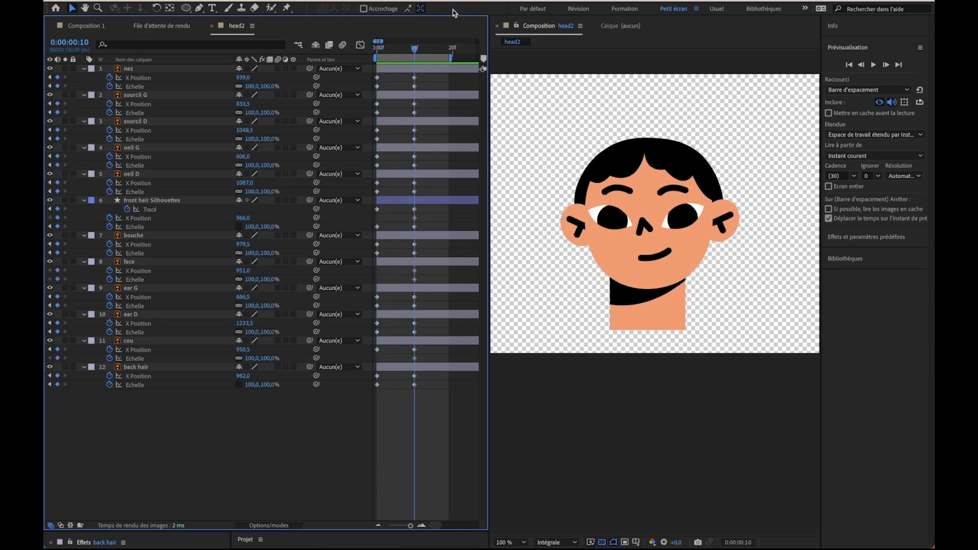
Step: Extend the work area beyond 20 frames, and at 0:00:00:20 move ear D inward to X Position 1183,5 and scale it to 81,7%
drag(454, 57, 463, 54)
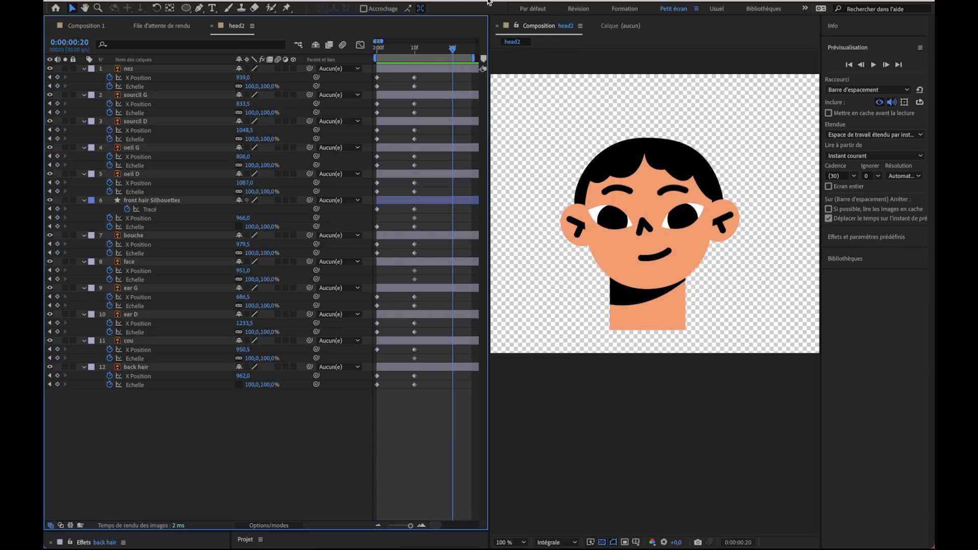
click(738, 219)
scroll(740, 219, up, 2)
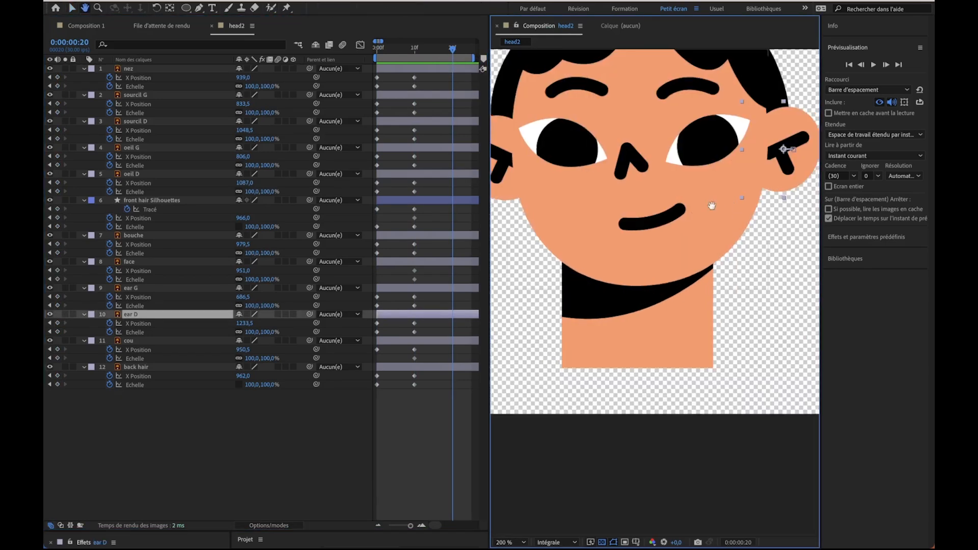
drag(740, 173, 717, 172)
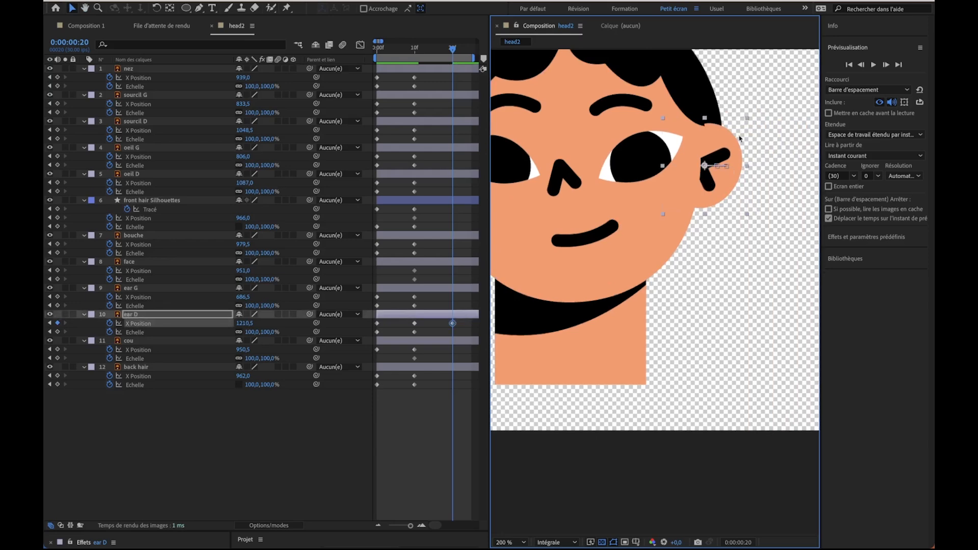
drag(747, 118, 706, 158)
Step: At 0:00:00:20, set oeil D to X Position 1151,0 and 80,1%, bouche to X 1073,5, and nez to X 1079,0 and 82,9%
drag(675, 170, 707, 170)
drag(618, 248, 666, 248)
drag(593, 181, 664, 181)
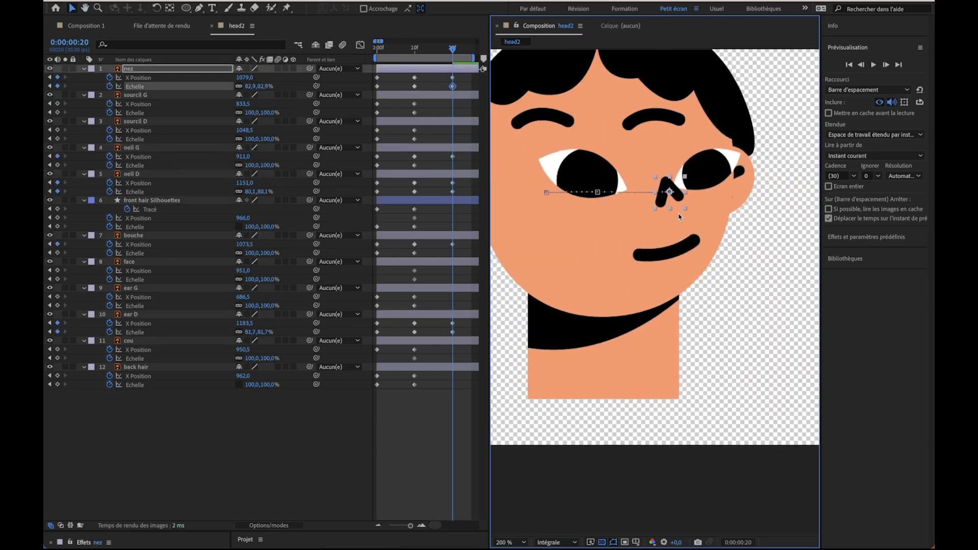
Step: At 0:00:00:20, set oeil G to X 911,0 and 113,0%, sourcil D to X 1140,5 and 85,8%, and sourcil G to X 912,5 and 128,3%
drag(532, 173, 585, 172)
drag(654, 113, 700, 113)
drag(546, 113, 586, 113)
Step: At 0:00:00:20, set ear G to X Position 665,5 and 131,9%, and back hair to X Position 925,0 and Echelle 102,0, 100,0%
drag(509, 286, 499, 285)
click(682, 147)
mouse_move(245, 376)
mouse_down()
mouse_move(225, 376)
mouse_move(252, 385)
mouse_up()
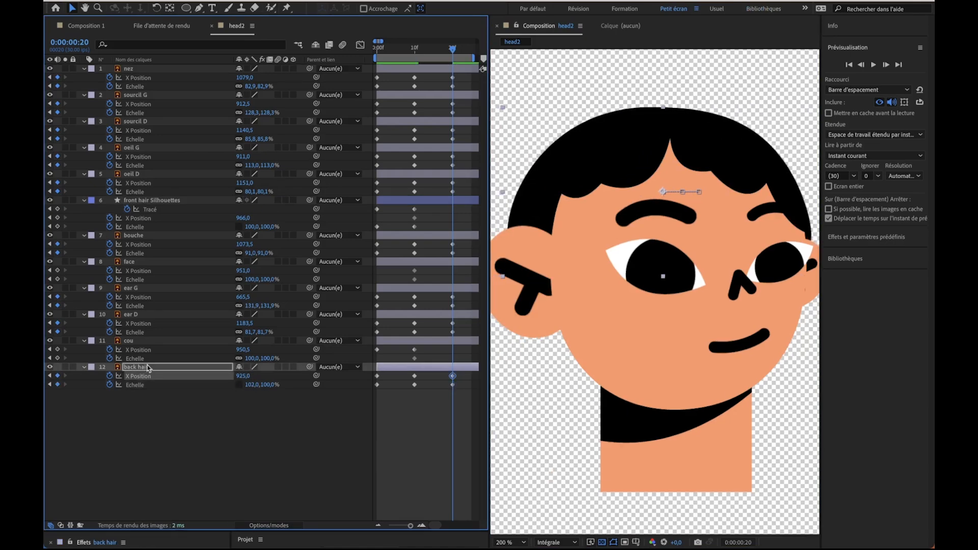
Step: Reshape the front hair's path at 0:00:00:20 by shifting the parting toward ear D and lowering the end point beside ear G
click(152, 200)
drag(605, 185, 651, 181)
double_click(677, 183)
drag(557, 190, 549, 236)
click(203, 366)
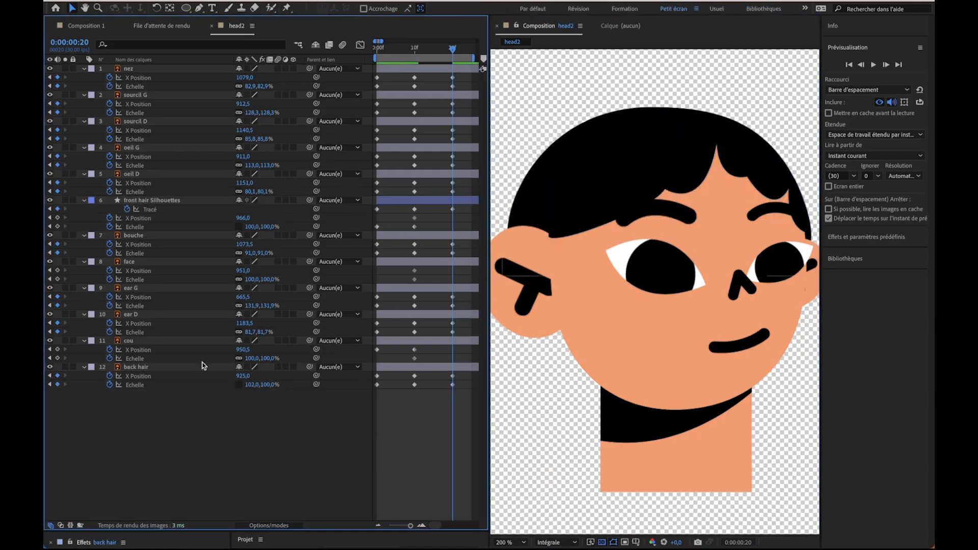
Step: Rescale the front hair at 0:00:00:20, keyframe its X Position, and refine the fringe's curve handles and end points near both ears
click(152, 200)
drag(265, 226, 270, 227)
click(57, 218)
drag(651, 212, 605, 173)
drag(559, 251, 586, 245)
drag(789, 189, 787, 183)
drag(811, 238, 813, 242)
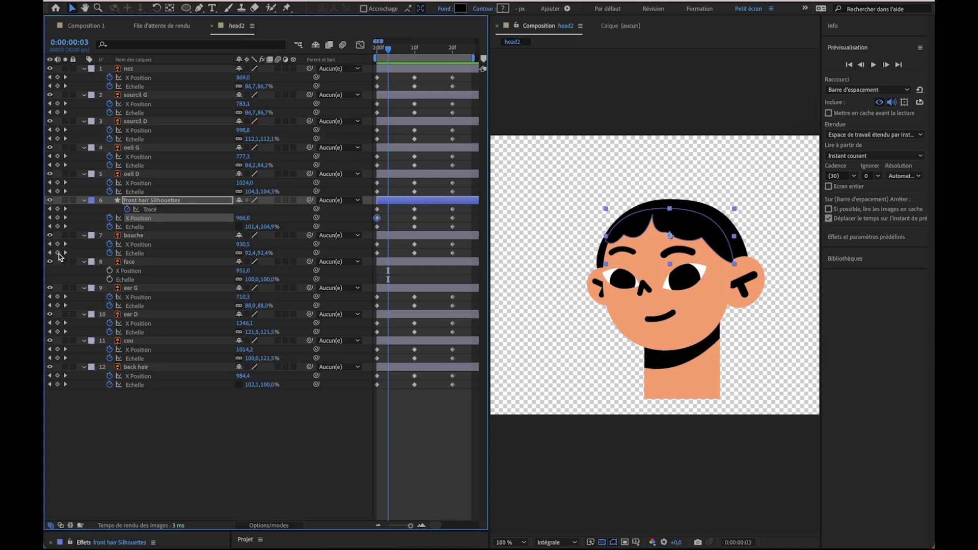
Step: Open the Duik Angela.jsx script panel
click(132, 1)
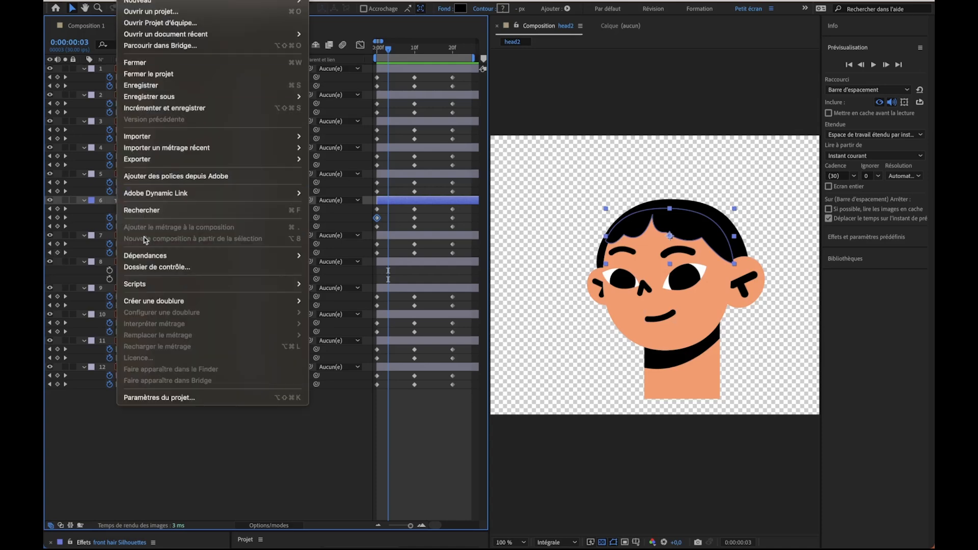
mouse_move(153, 284)
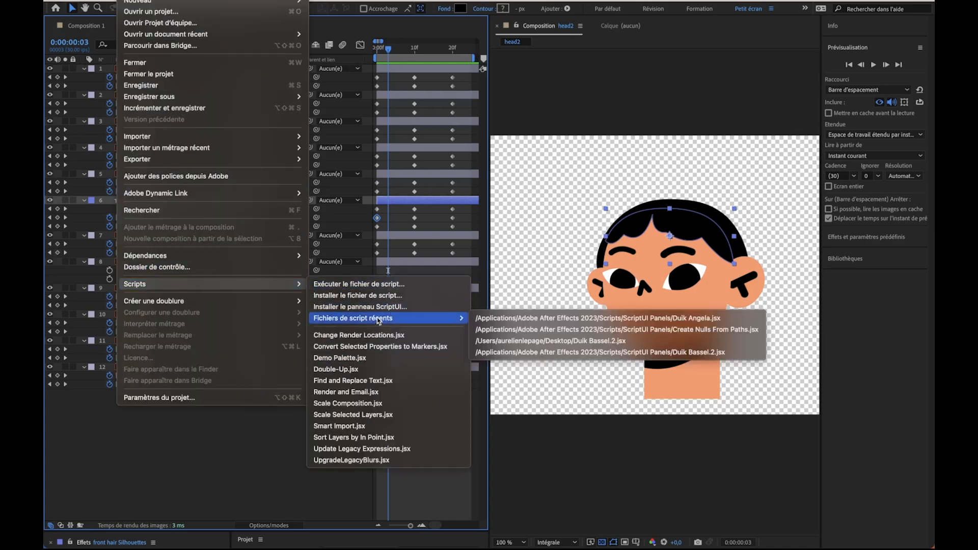
mouse_move(388, 1)
mouse_move(488, 545)
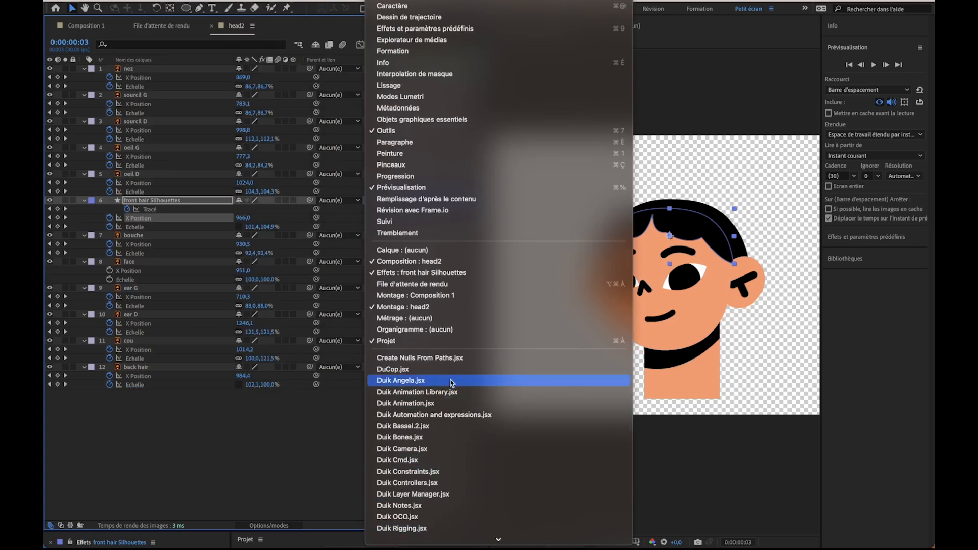
click(403, 381)
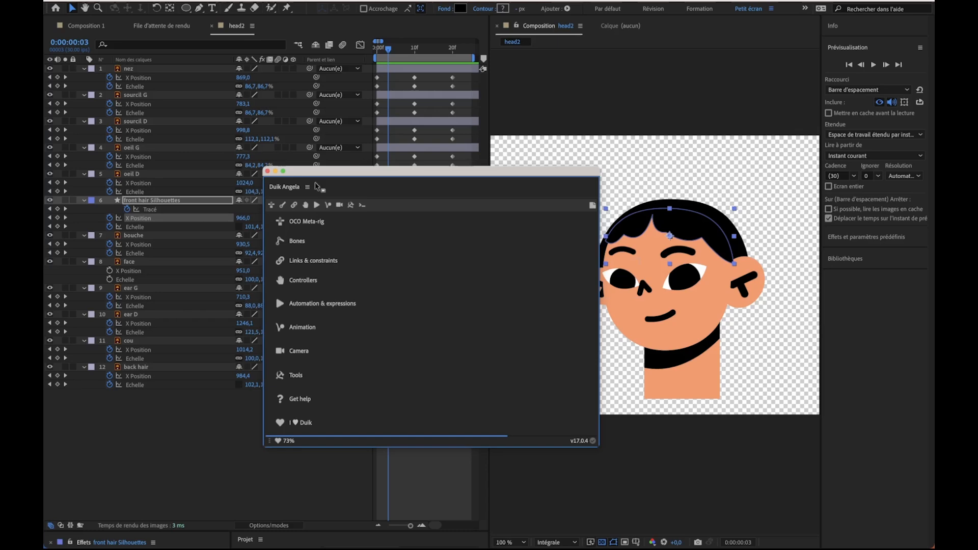
Step: Create a 2D Slider controller with Duik's Connector from the links and constraints tools
click(164, 427)
click(294, 205)
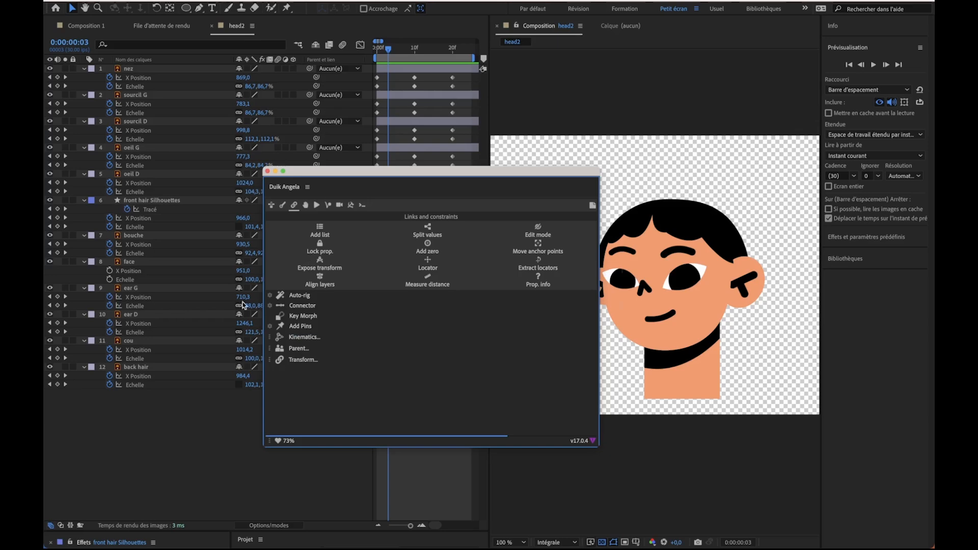
click(271, 306)
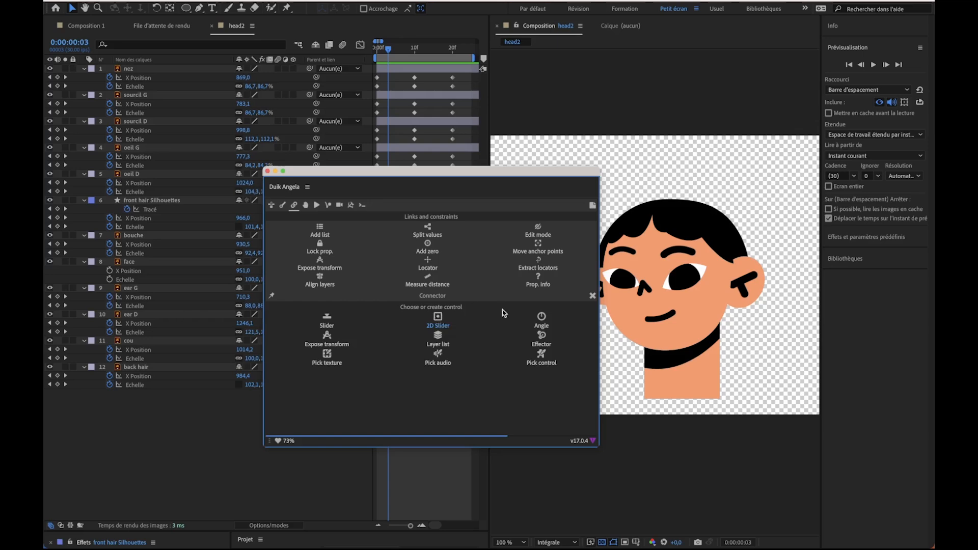
click(438, 320)
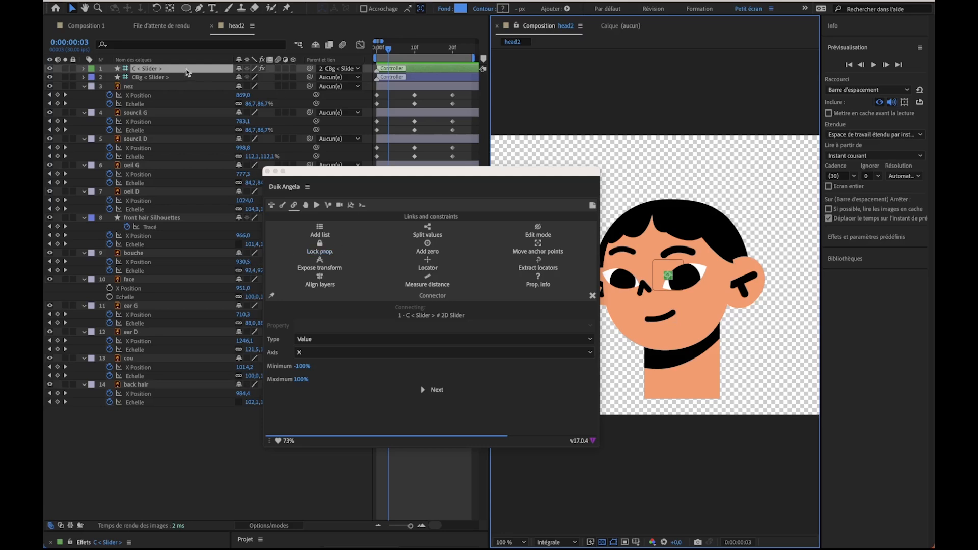
Step: Move the CBg < Slider > background layer, with its controller, to the empty area above and right of the head
click(161, 77)
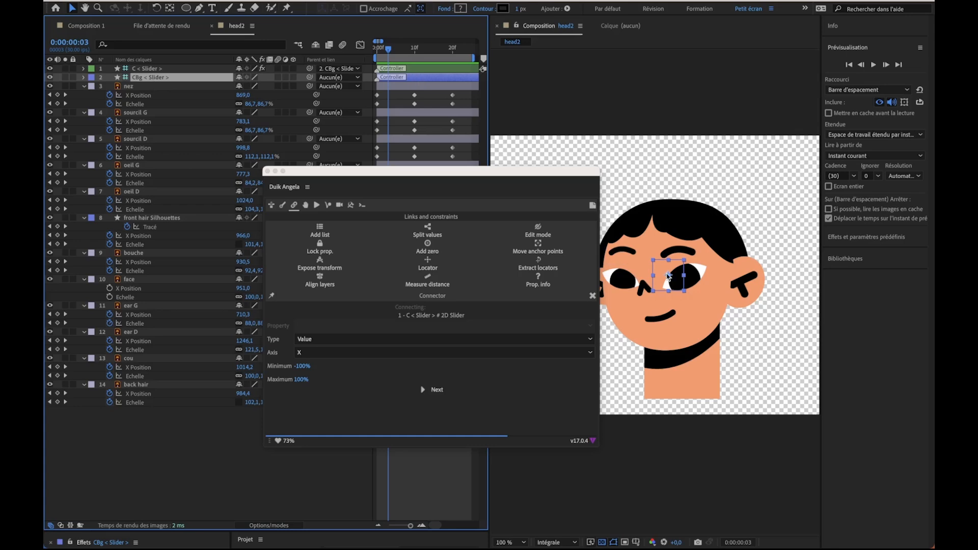
drag(669, 277, 769, 188)
click(759, 188)
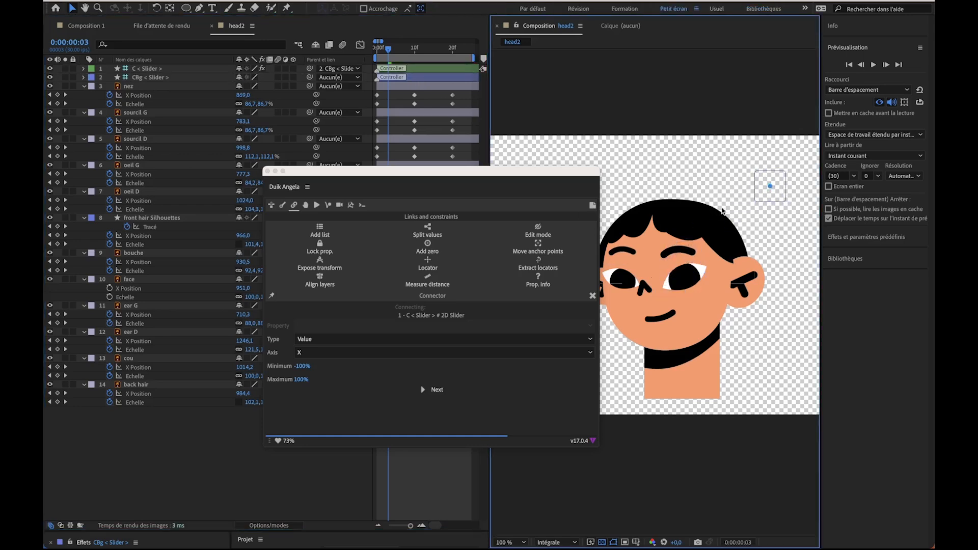
click(184, 77)
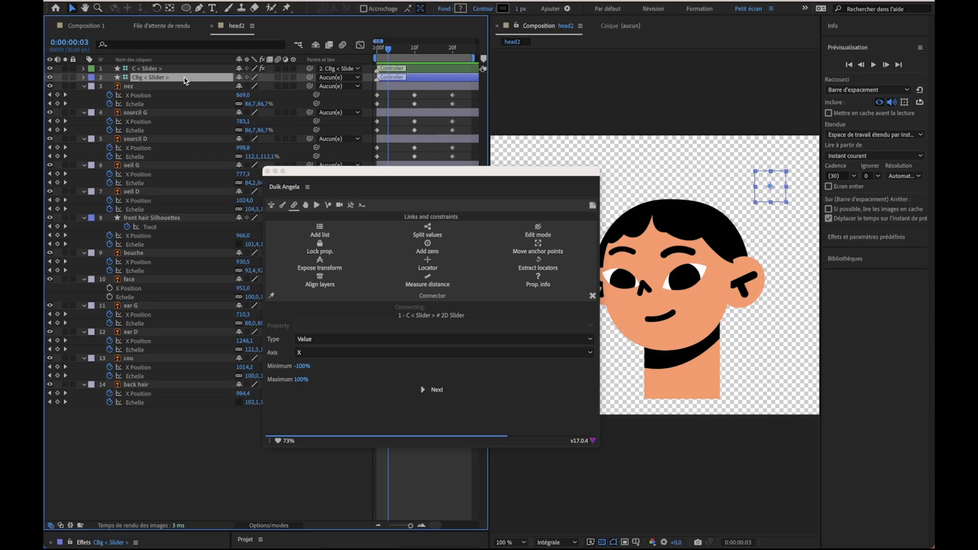
Step: Connect all keyframed properties of the head layers, from nez to back hair, to the 2D slider's X axis
drag(468, 429, 364, 85)
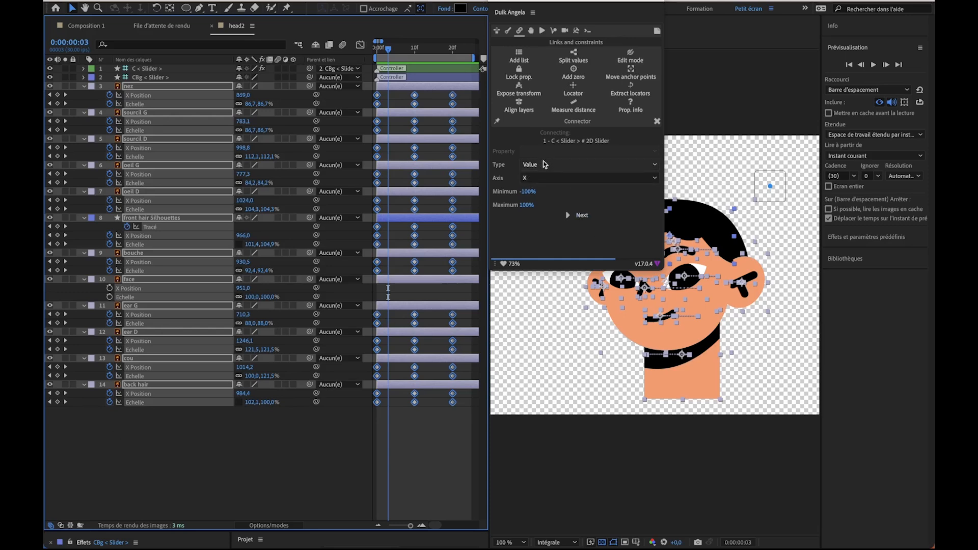
click(581, 218)
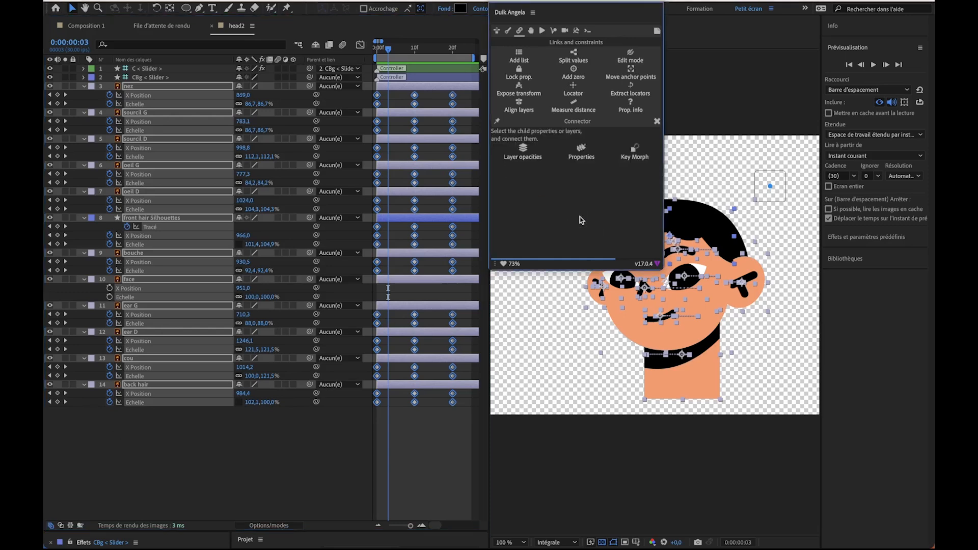
click(581, 152)
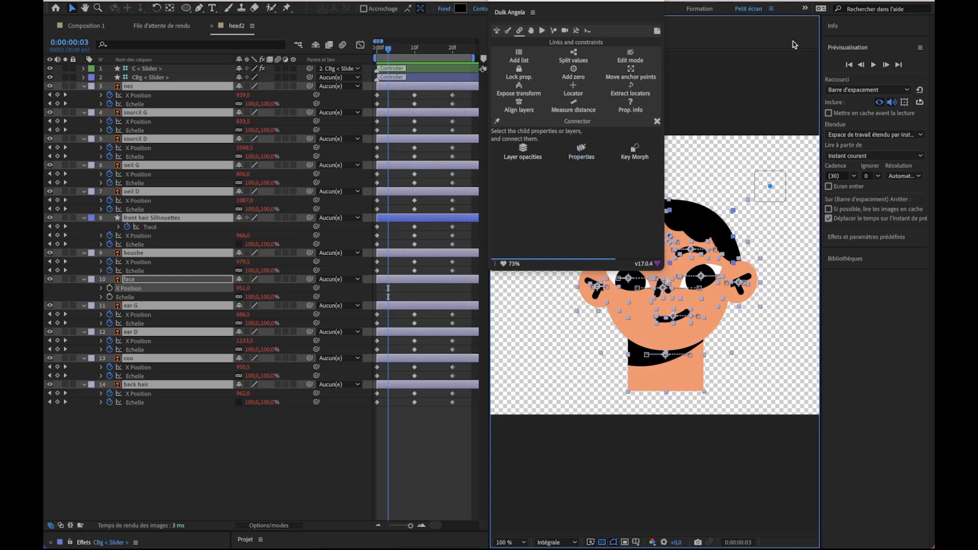
click(240, 490)
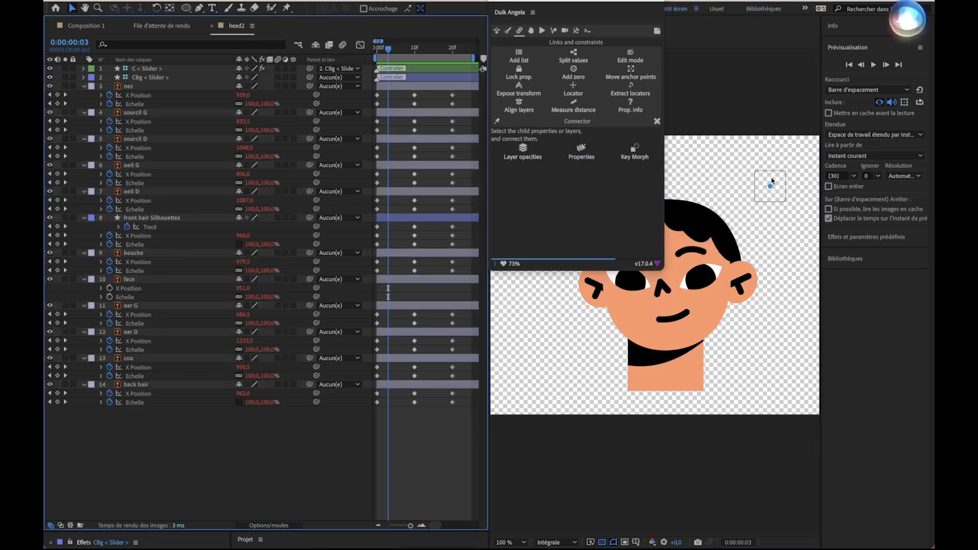
Step: Test the head turn by moving the C < Slider > control sideways and upward, and reset its Position to 0,0
mouse_move(770, 188)
mouse_down()
mouse_move(751, 192)
mouse_move(787, 193)
mouse_move(749, 192)
mouse_move(777, 188)
mouse_up()
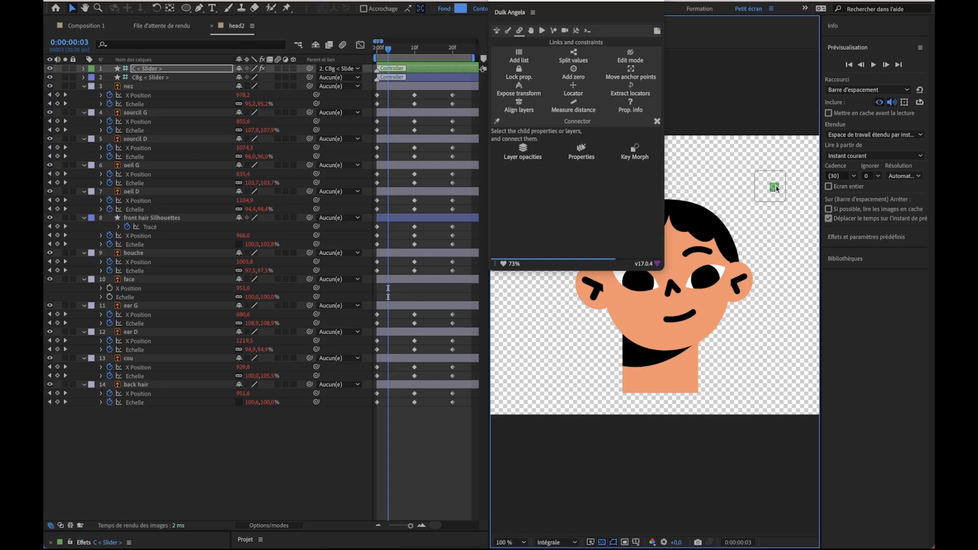
drag(776, 188, 775, 176)
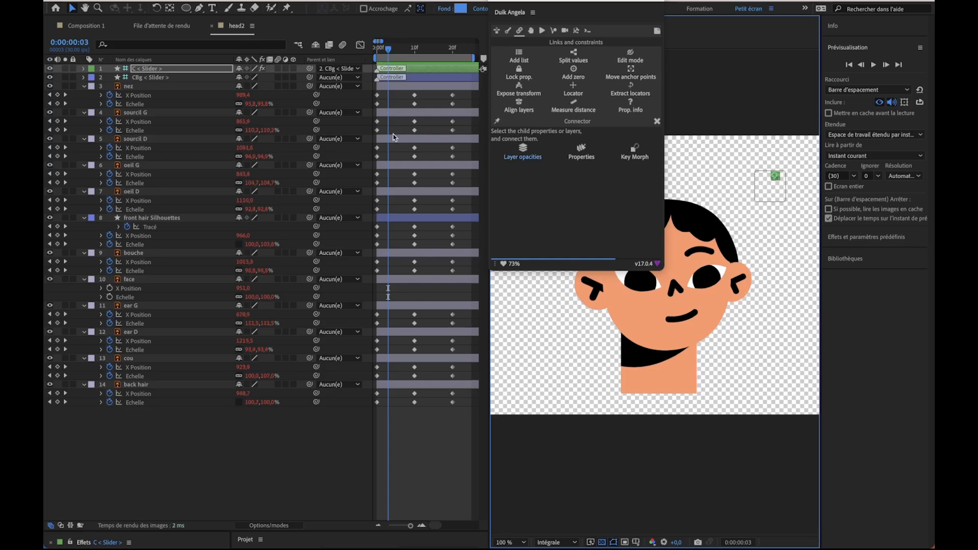
click(175, 70)
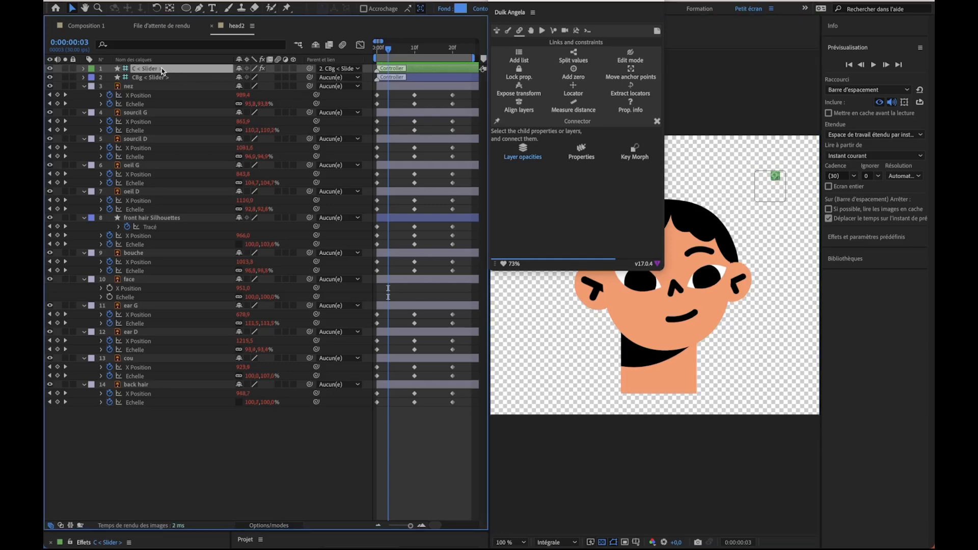
key(p)
click(244, 77)
text(0)
key(Tab)
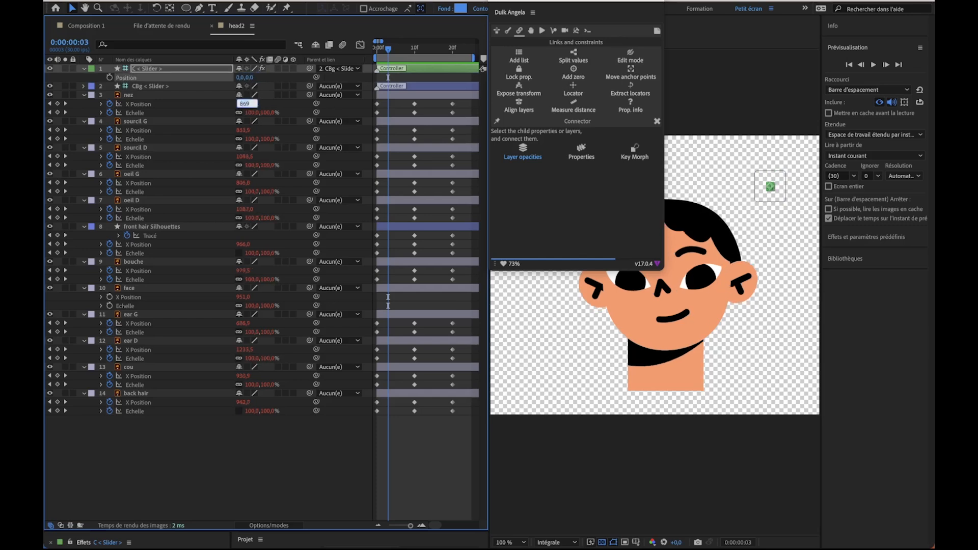
click(247, 440)
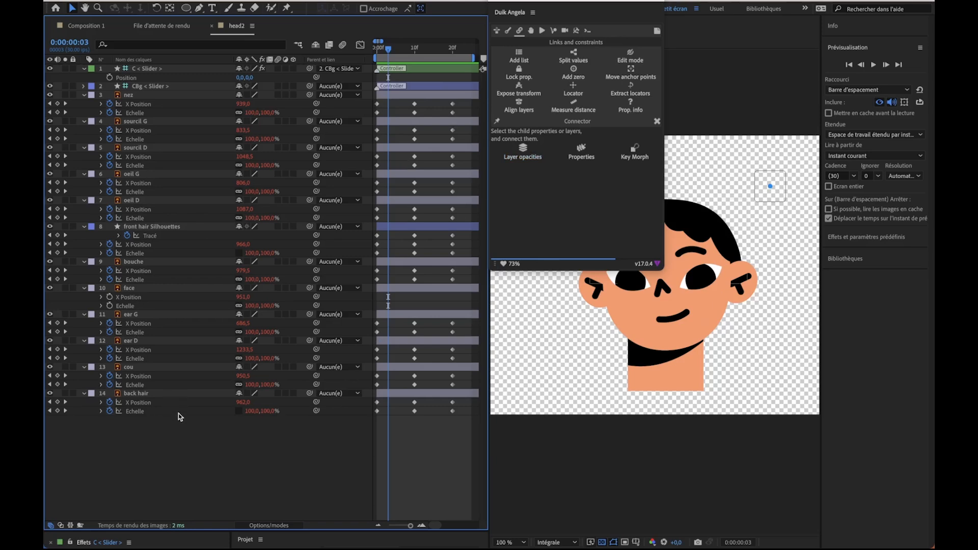
Step: Filter the head layers for "y pos" and add Y Position keyframes to all of them at 0:00:00:00
drag(184, 429, 119, 97)
key(ctrl+f)
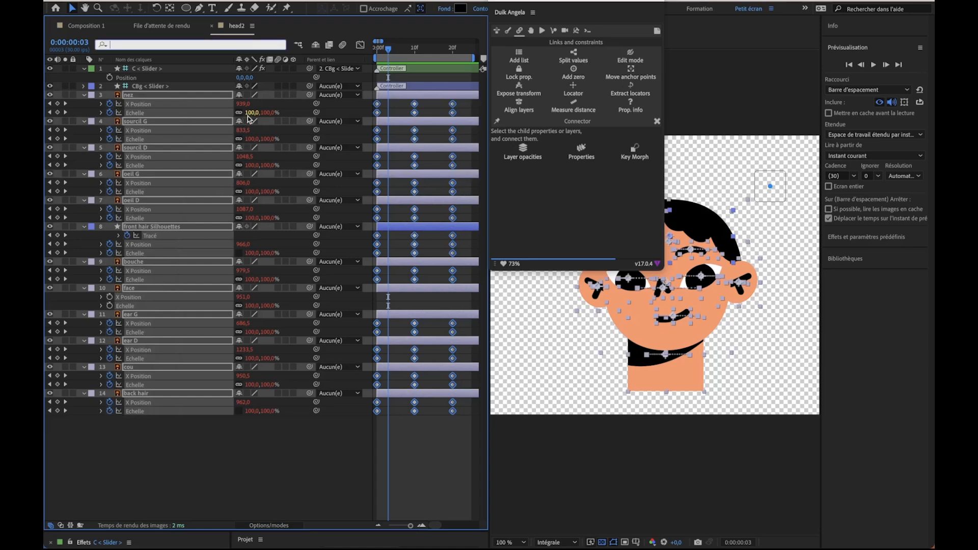
text(y pos)
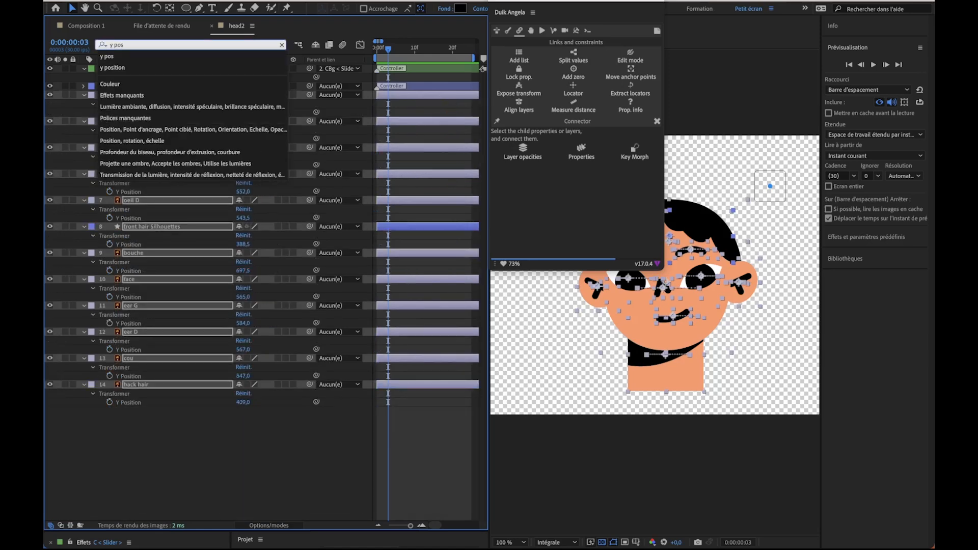
click(236, 450)
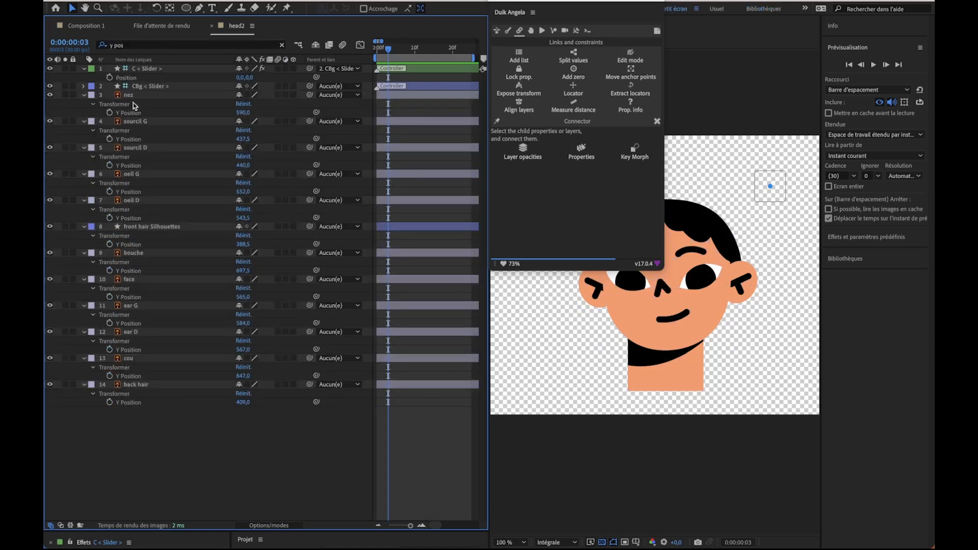
click(378, 44)
click(110, 112)
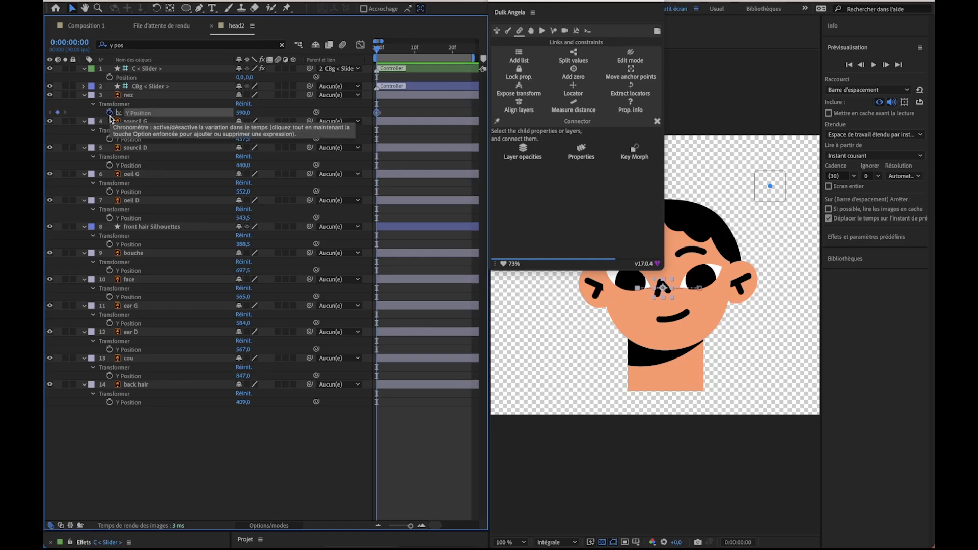
drag(109, 118, 108, 407)
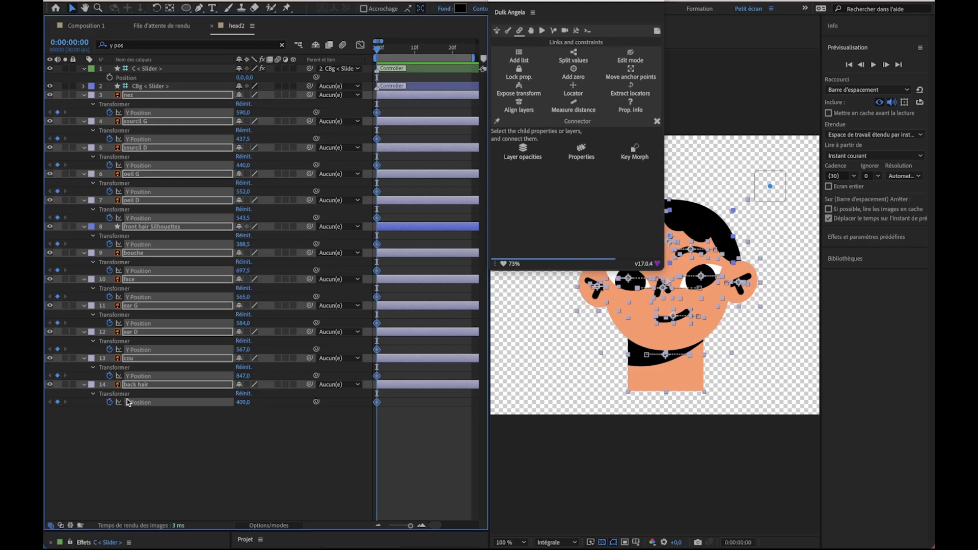
Step: Shift all the head layers' Y Position keyframes 10 frames later and move the Duik window off the composition view
key(u)
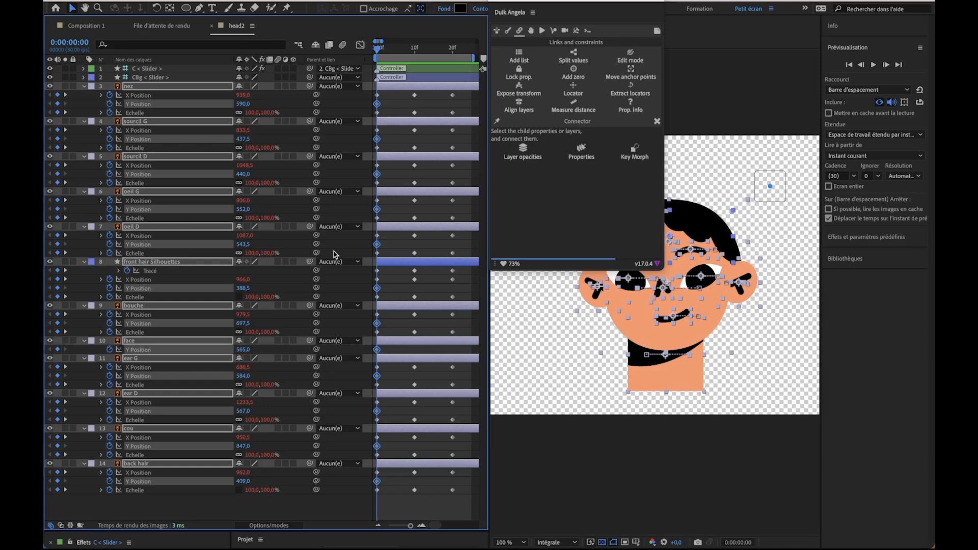
key(alt+shift+Right)
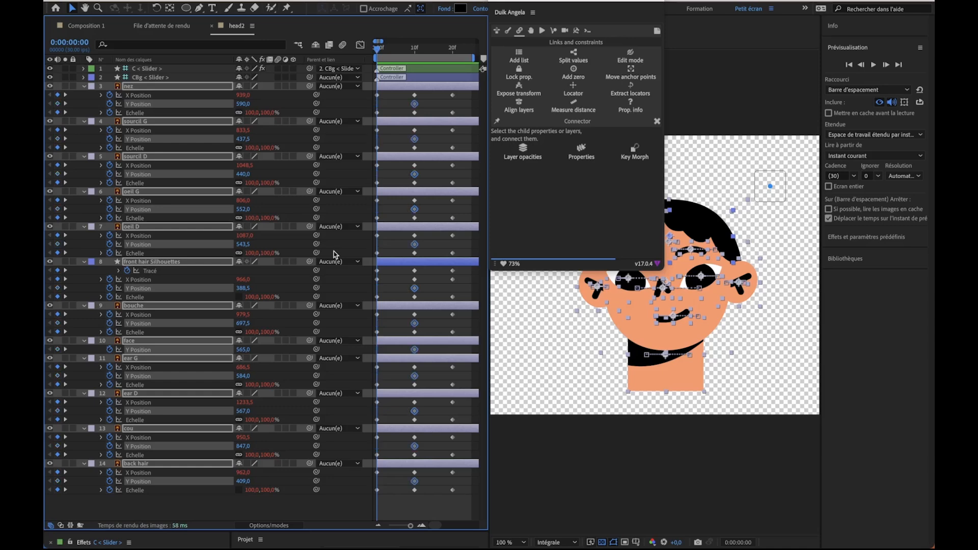
drag(509, 12, 780, 444)
click(196, 504)
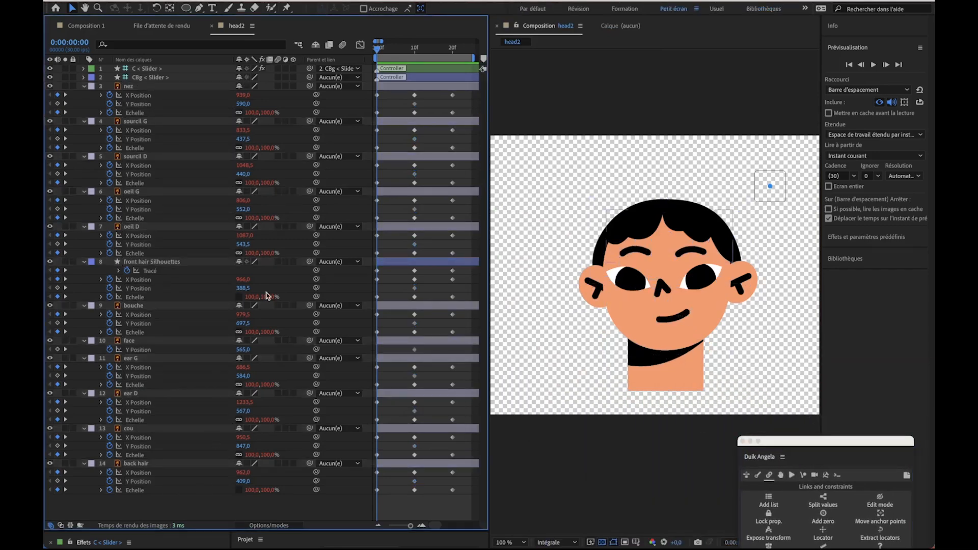
Step: Raise the front hair at 0:00:00:00 to Y Position 356,5
click(645, 250)
click(687, 249)
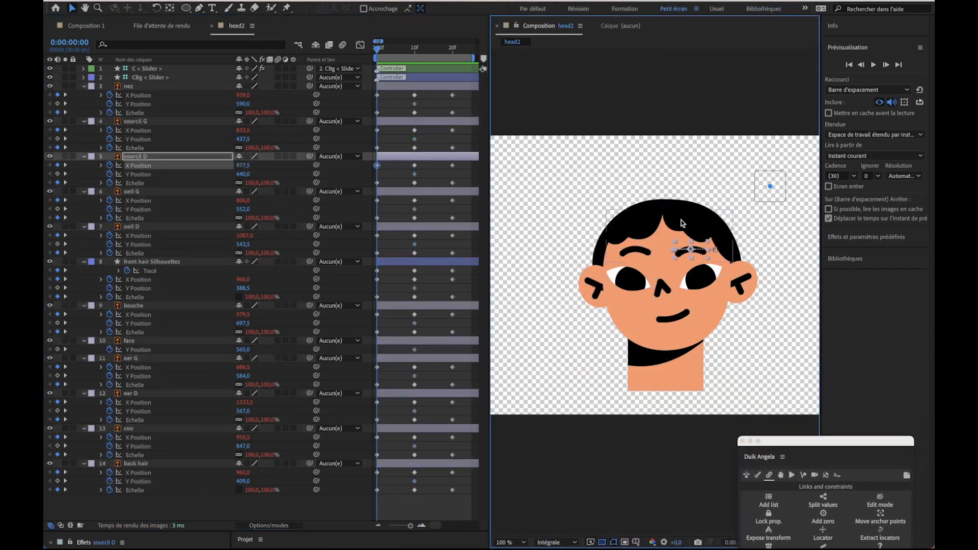
click(682, 222)
click(685, 221)
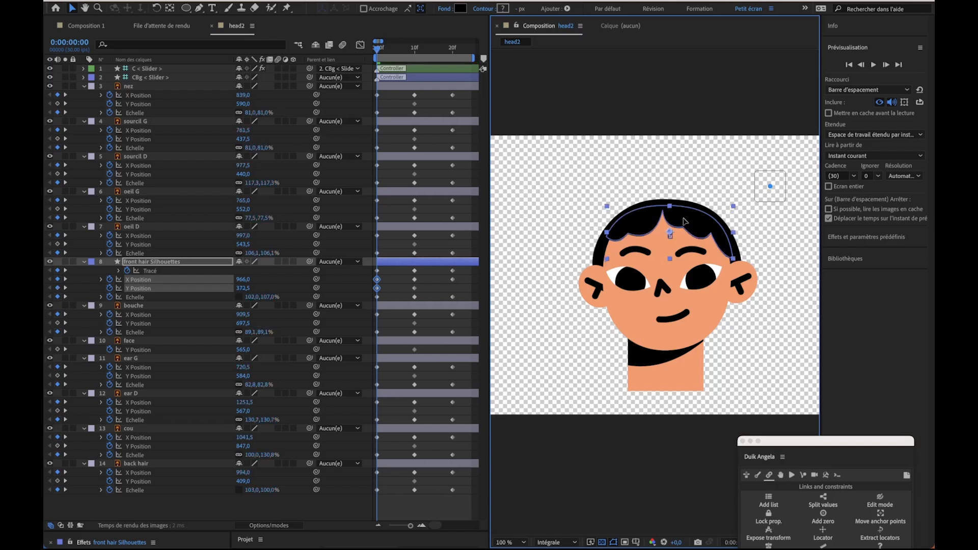
drag(684, 219, 684, 214)
click(575, 237)
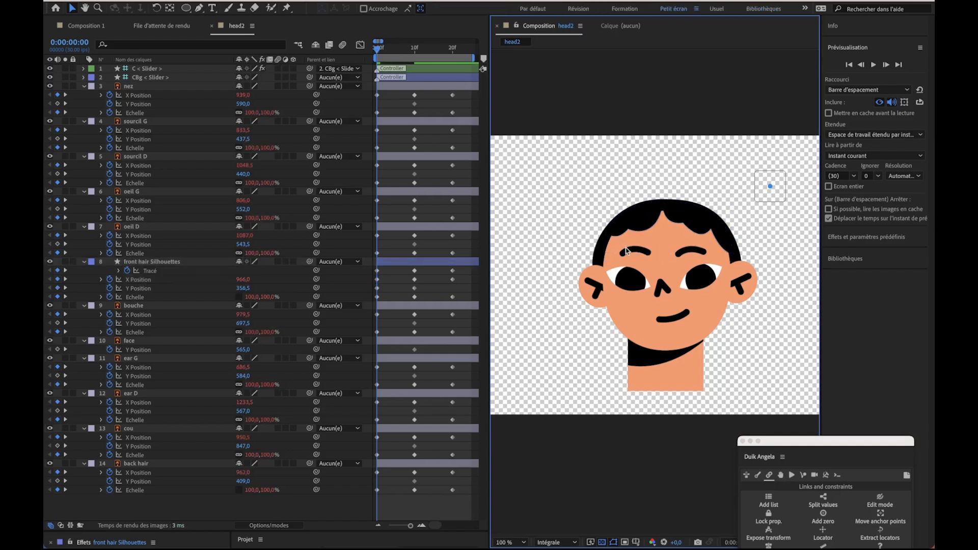
Step: Raise both eyebrows together at 0:00:00:00, to Y Position 393,5 for sourcil G and 396,0 for sourcil D
click(627, 251)
shift+click(695, 255)
drag(696, 255, 698, 245)
Step: At 0:00:00:00, raise oeil G to Y Position 490,0, oeil D to 481,5, nez to 544,0 and bouche to 633,5
click(634, 285)
shift+click(696, 288)
drag(695, 288, 665, 275)
key(super+z)
drag(673, 323, 673, 290)
Step: Lower both ears together at 0:00:00:00, to Y Position 642,0 for ear G and 625,0 for ear D
click(597, 290)
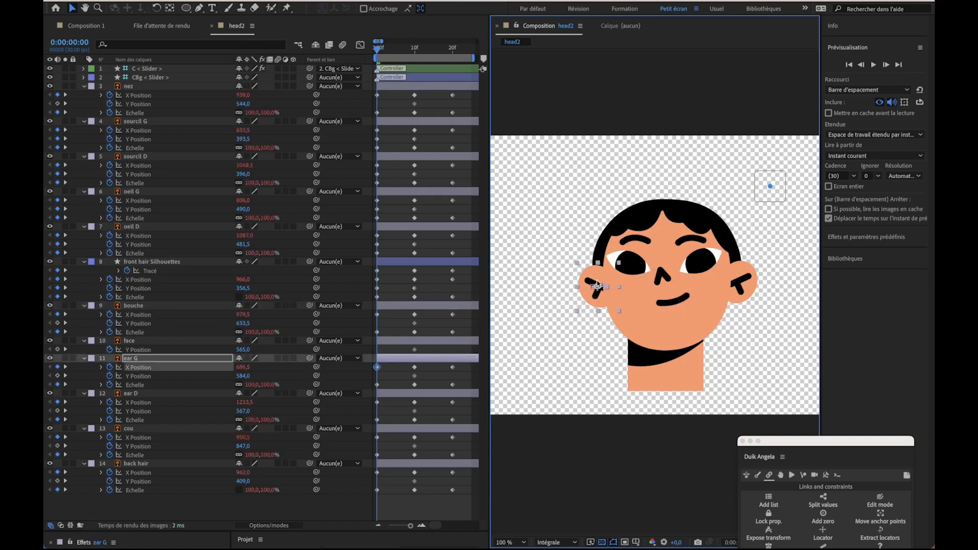
shift+click(739, 284)
drag(739, 293, 739, 302)
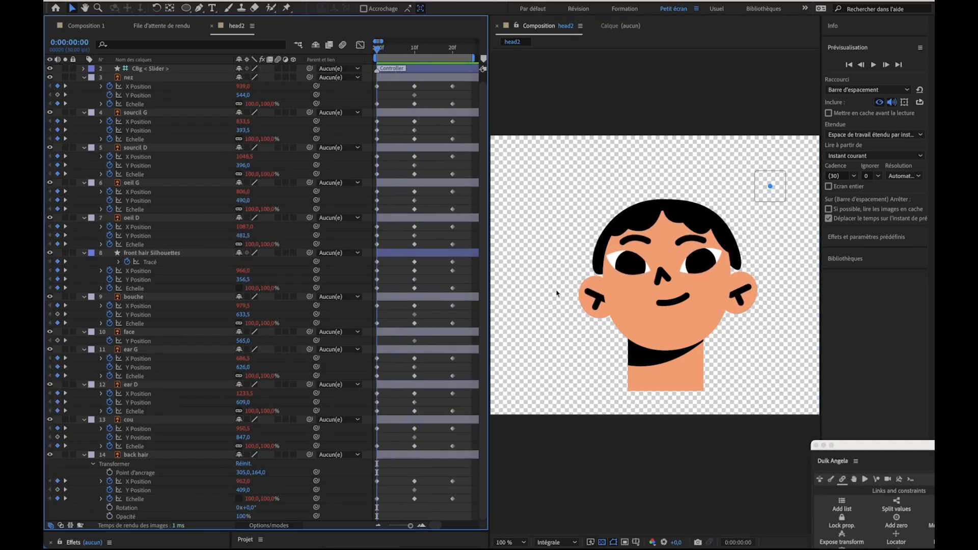
click(593, 298)
shift+click(742, 304)
drag(741, 305, 740, 308)
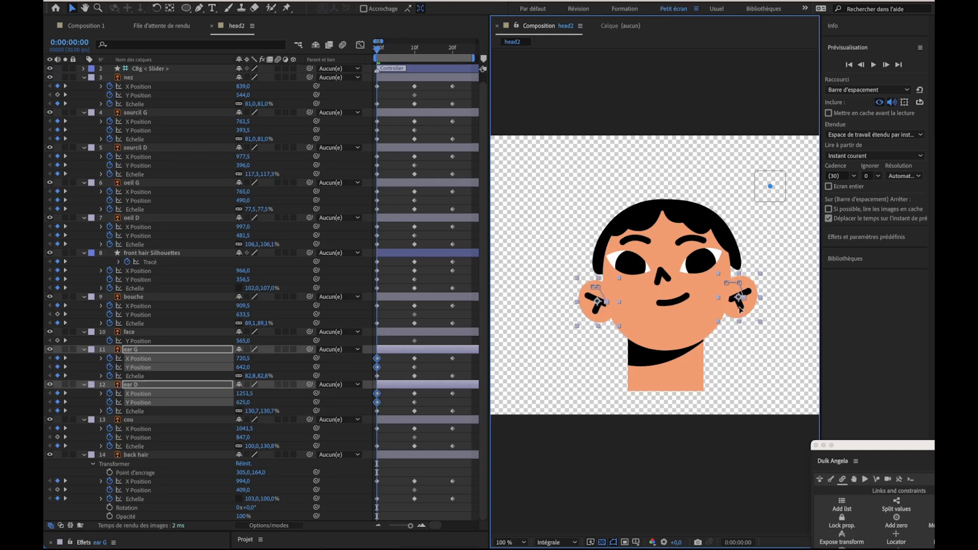
click(744, 341)
click(741, 314)
click(589, 310)
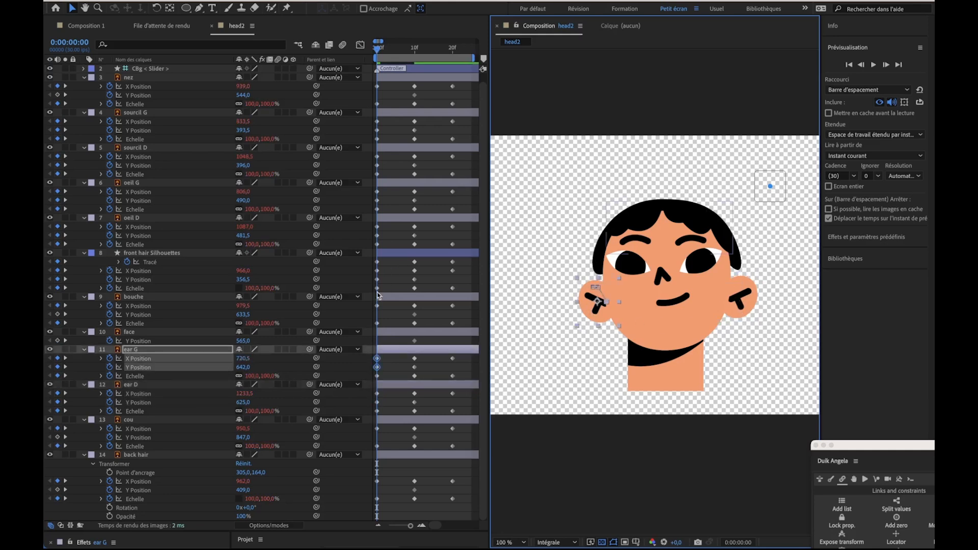
Step: Create a shape layer from the back hair vector layer and show its keyframed properties
click(156, 455)
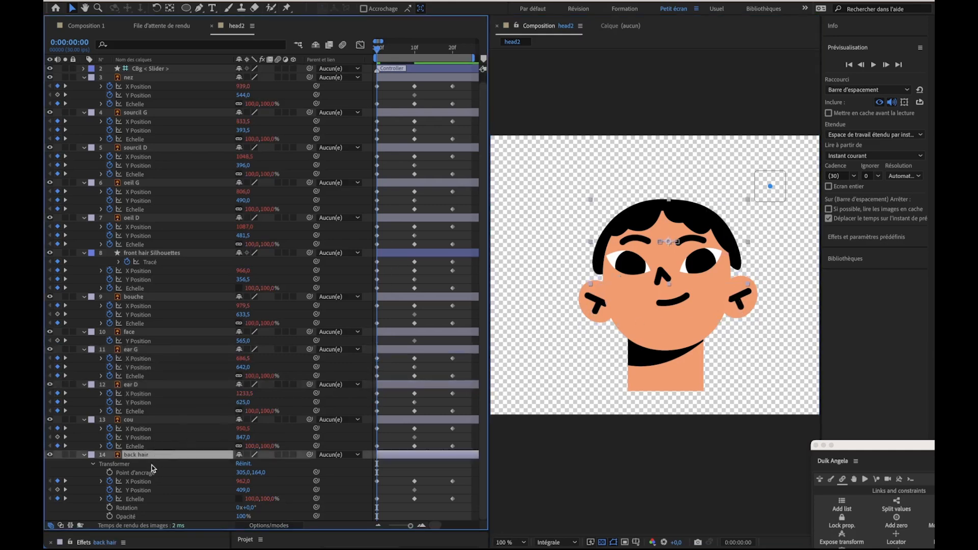
key(u)
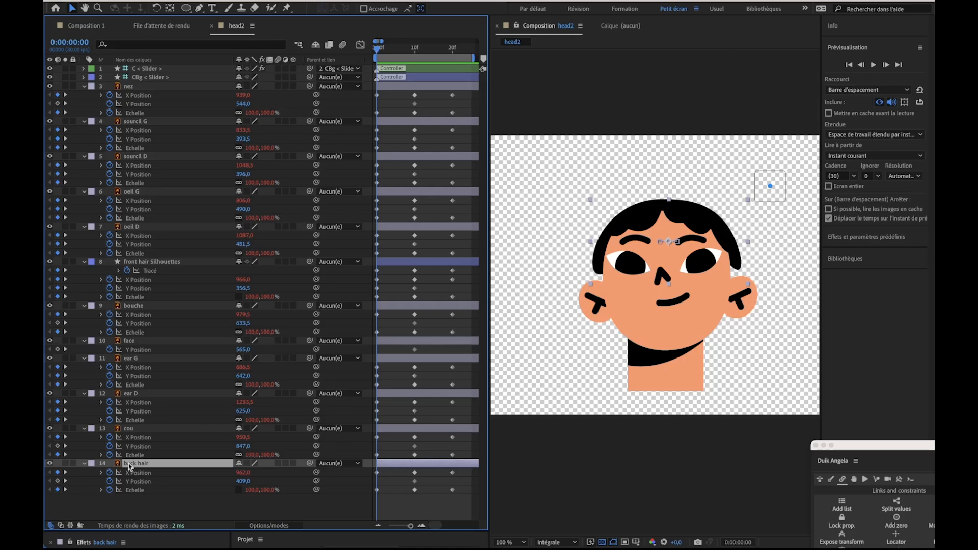
right_click(129, 466)
mouse_move(155, 449)
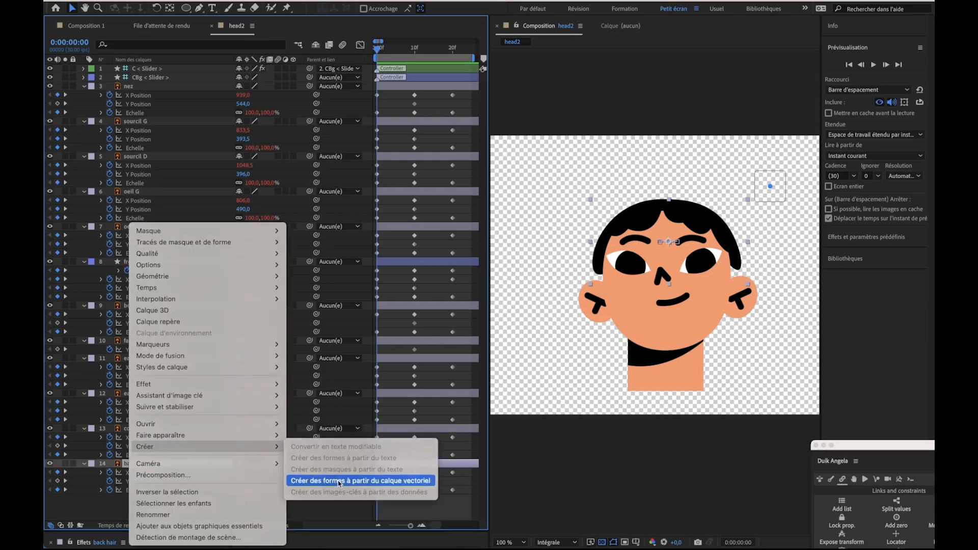
click(339, 481)
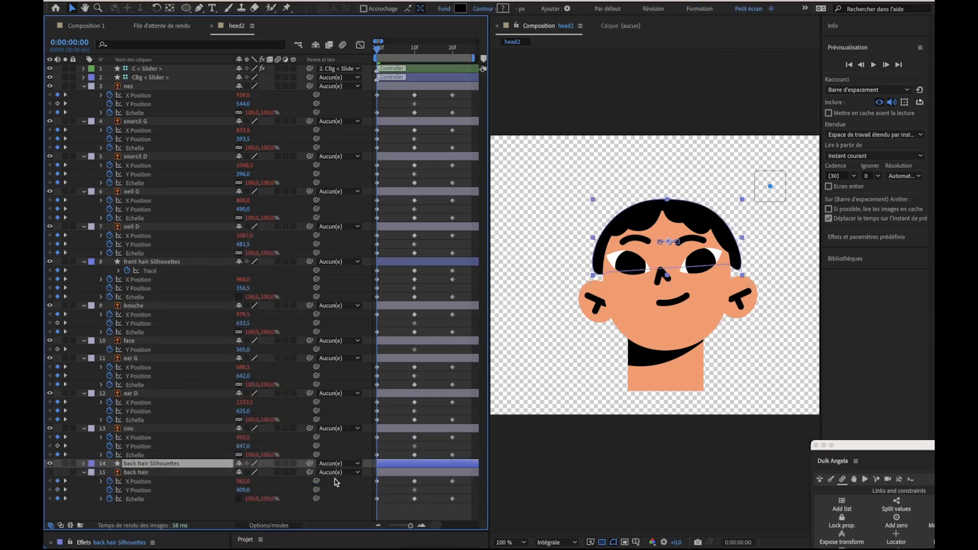
key(u)
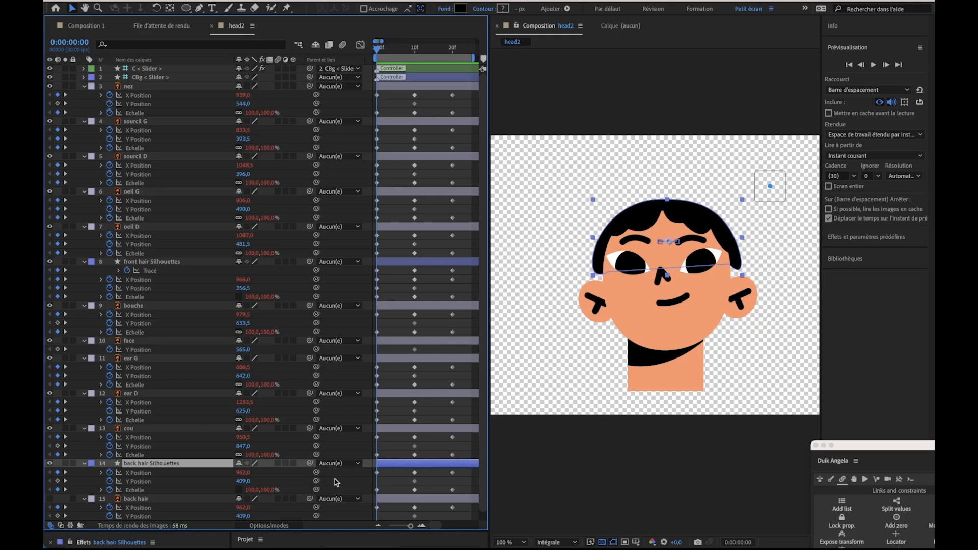
Step: At 0:00:00:00, unlink and keyframe the back hair Silhouettes group's Scale at 100,0,118,0%, and set the layer's Y Position to 435,0
click(84, 464)
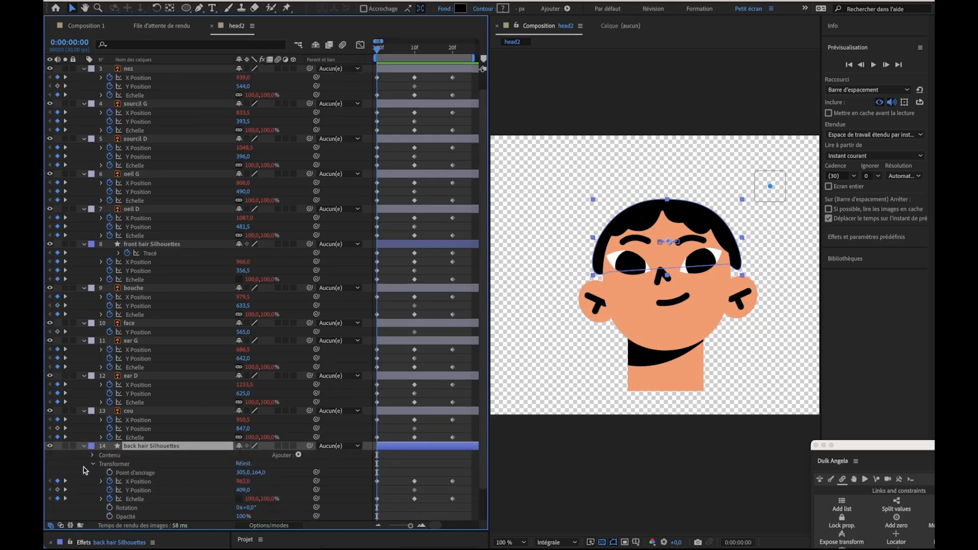
click(92, 455)
click(102, 464)
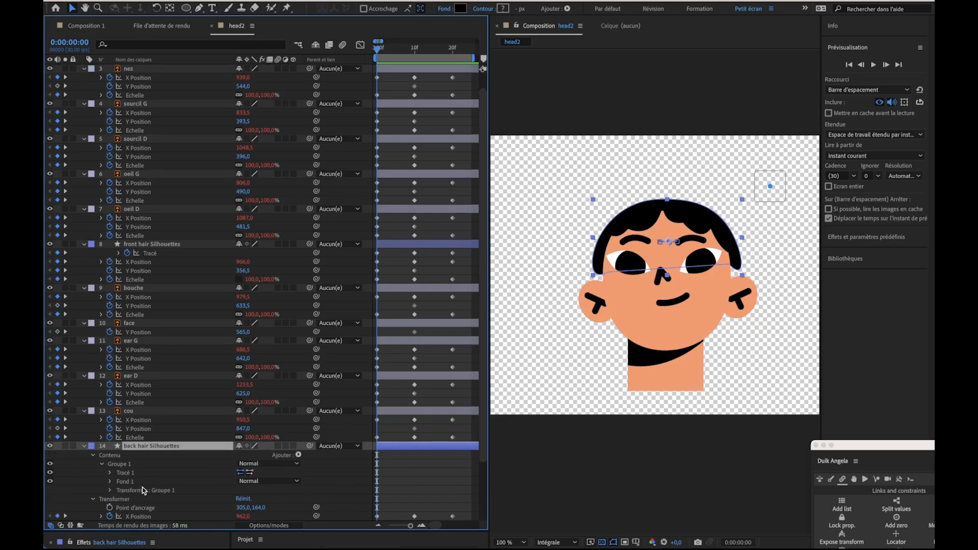
click(109, 490)
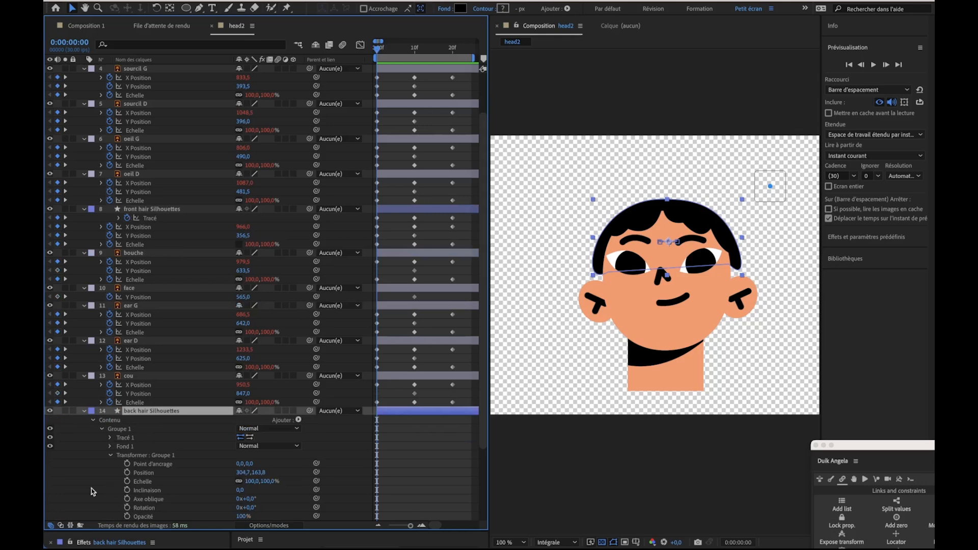
scroll(89, 484, down, 3)
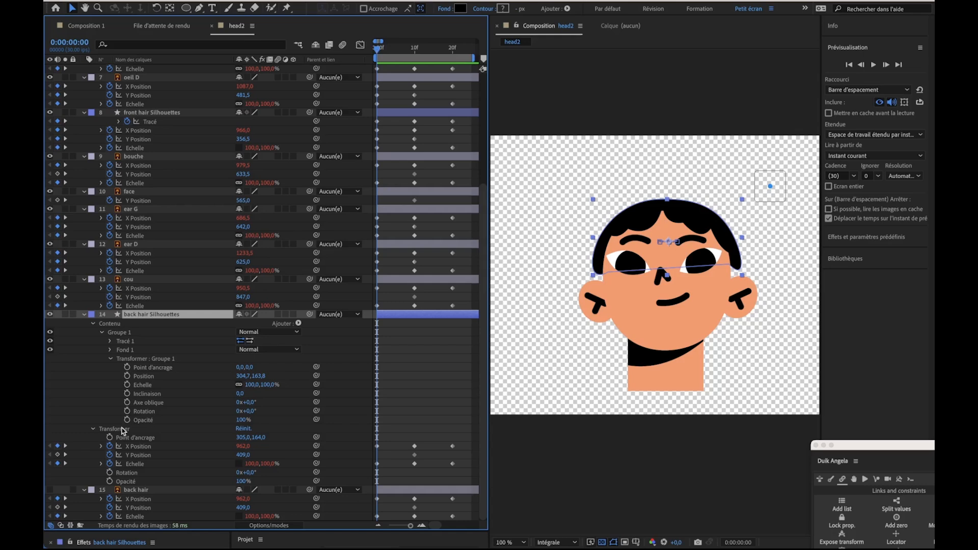
click(239, 384)
drag(268, 386, 283, 386)
drag(243, 455, 254, 453)
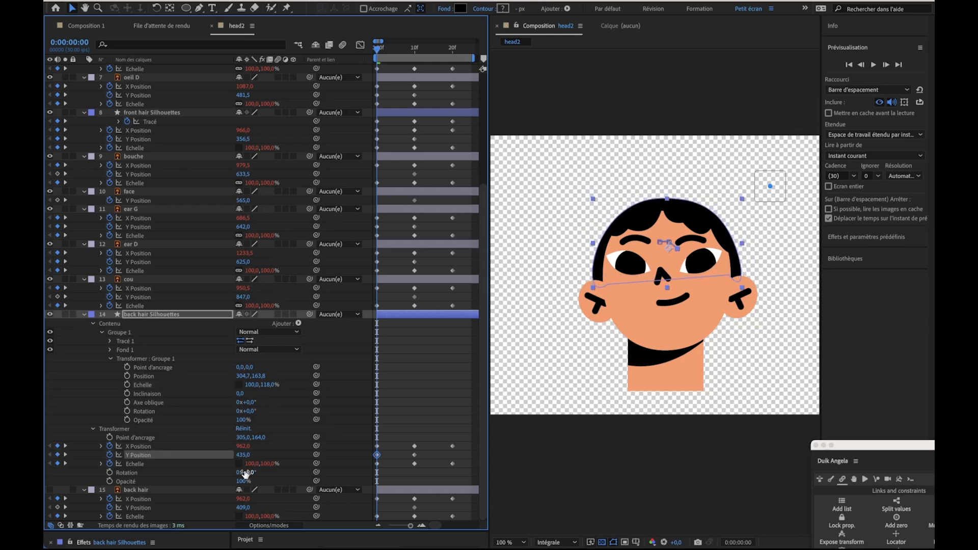
key(space)
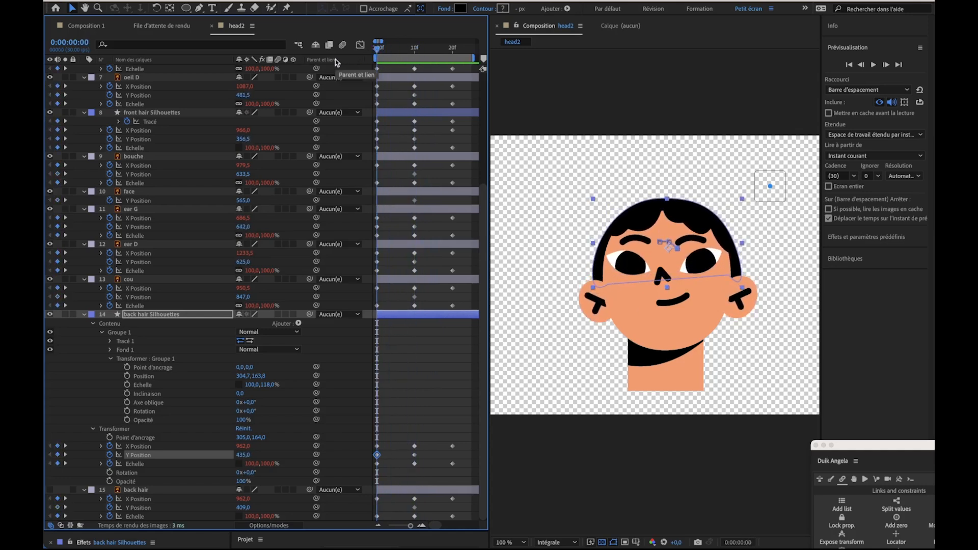
click(127, 384)
Step: At 0:00:00:10, set the back hair Silhouettes group's Scale to 100,0,100,0% and its Y Position to 409,0, and review the motion
key(k)
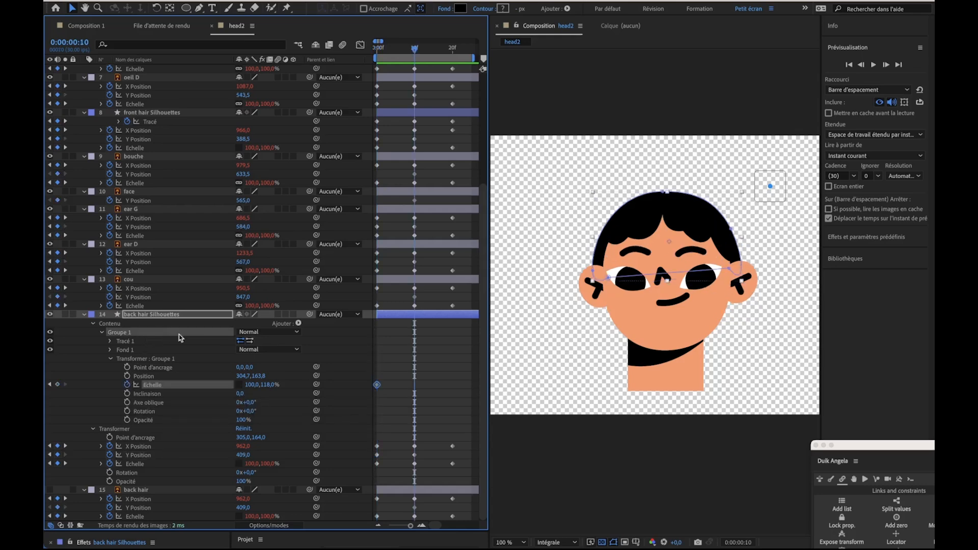
click(269, 384)
text(100)
key(Tab)
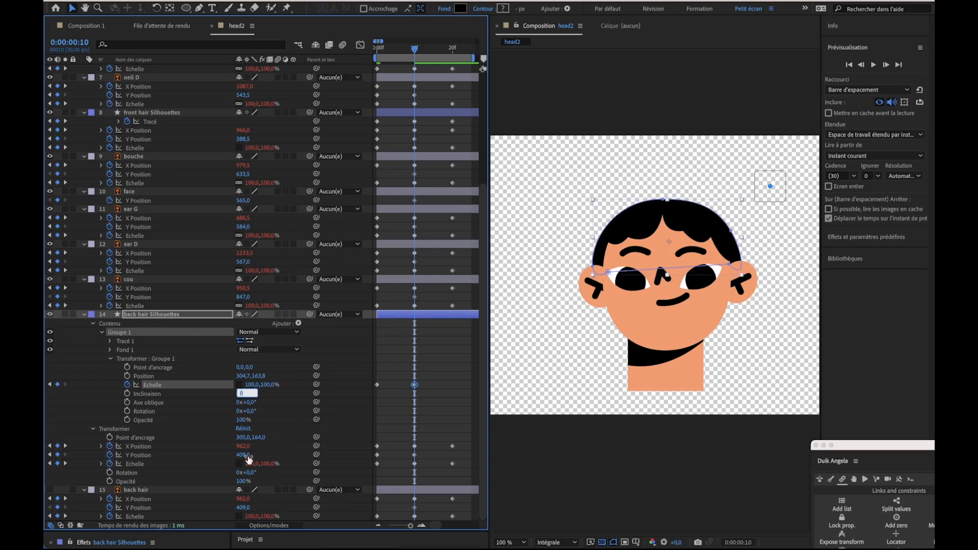
drag(245, 455, 244, 454)
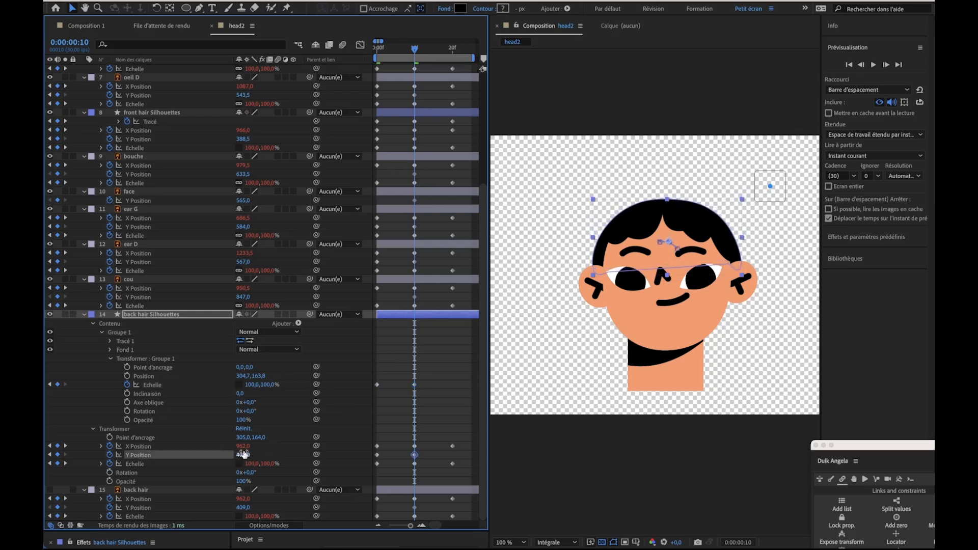
drag(412, 50, 377, 49)
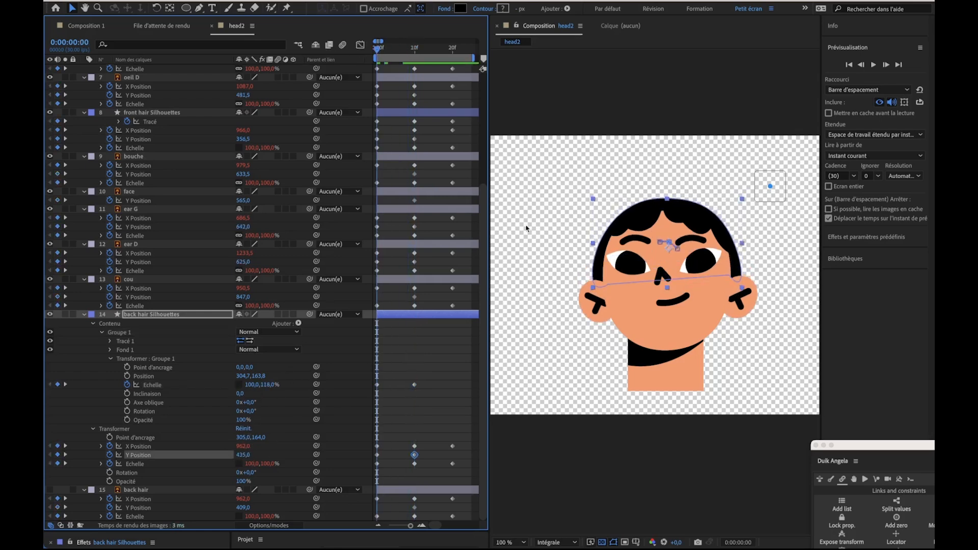
Step: At 0:00:00:00, raise bouche to Y Position 605,5 and set nez to Y Position 541,0
click(663, 270)
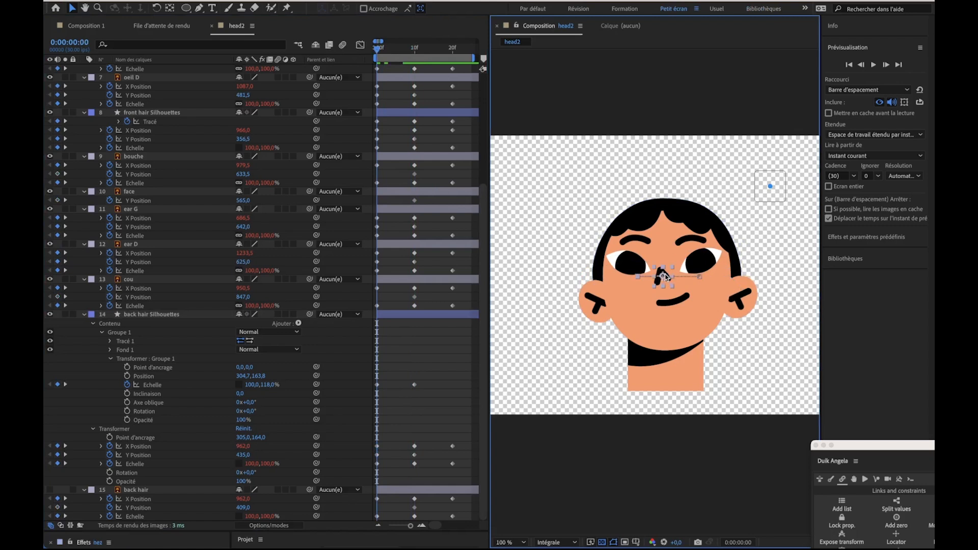
drag(673, 307, 673, 296)
drag(391, 52, 423, 68)
key(Home)
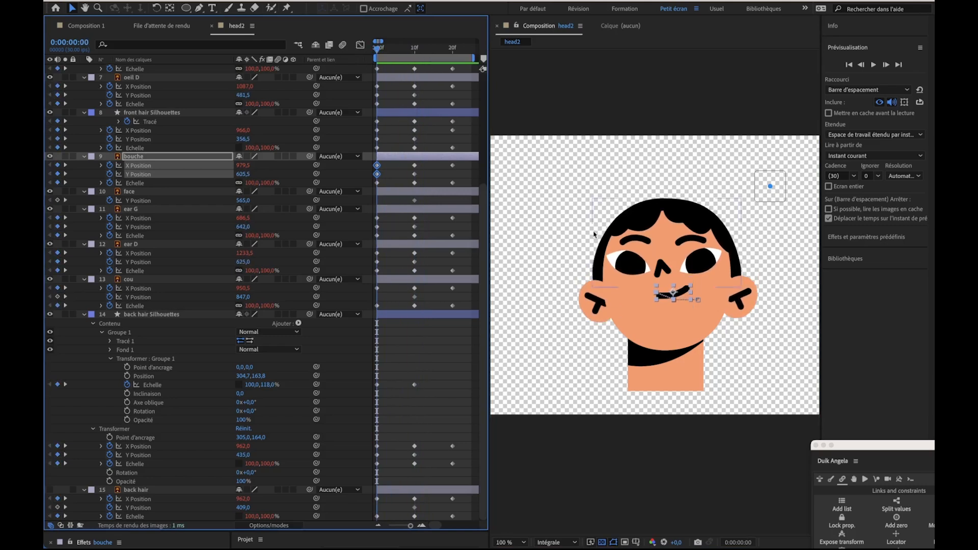
click(660, 269)
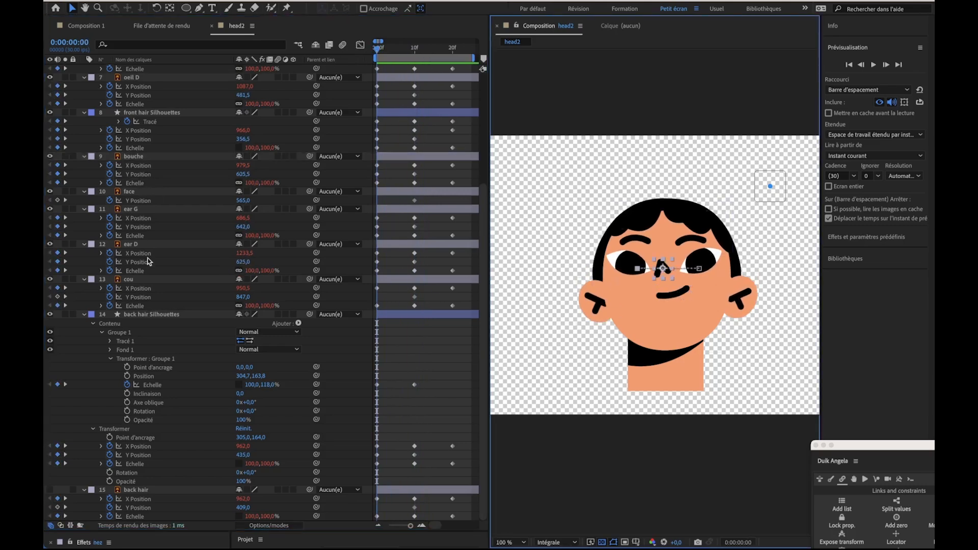
scroll(166, 298, up, 5)
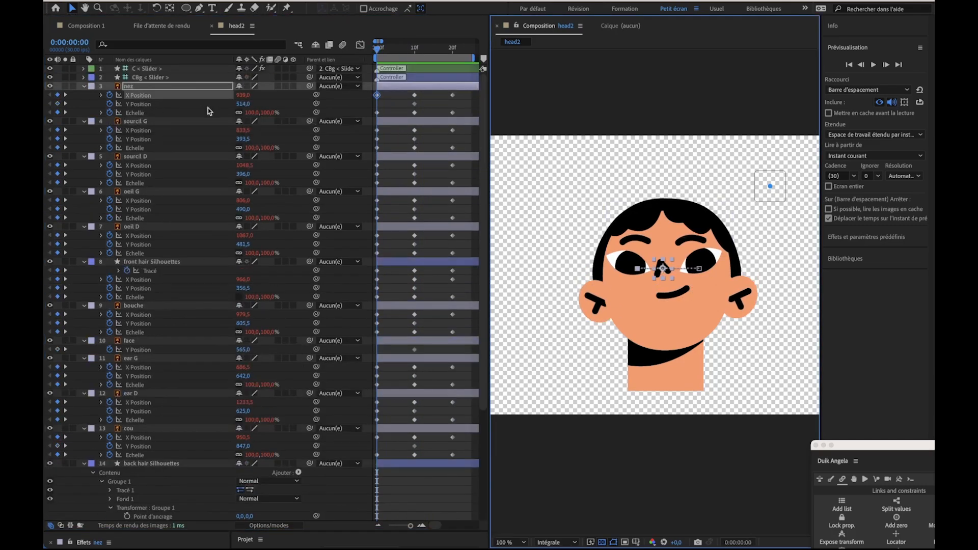
drag(243, 104, 257, 103)
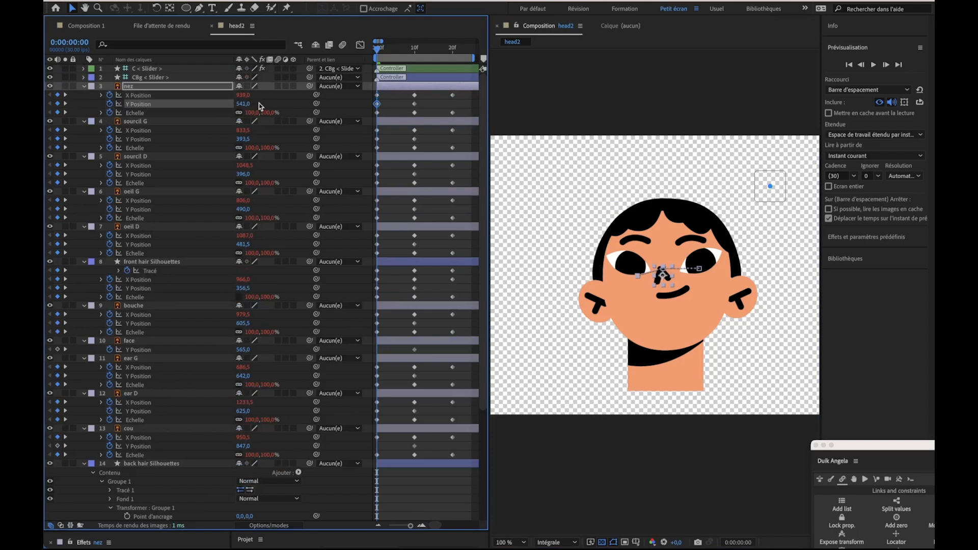
Step: At 0:00:00:10, lower nez to Y Position 612,0 and bouche to 701,5, and scrub through the movement
click(402, 105)
key(k)
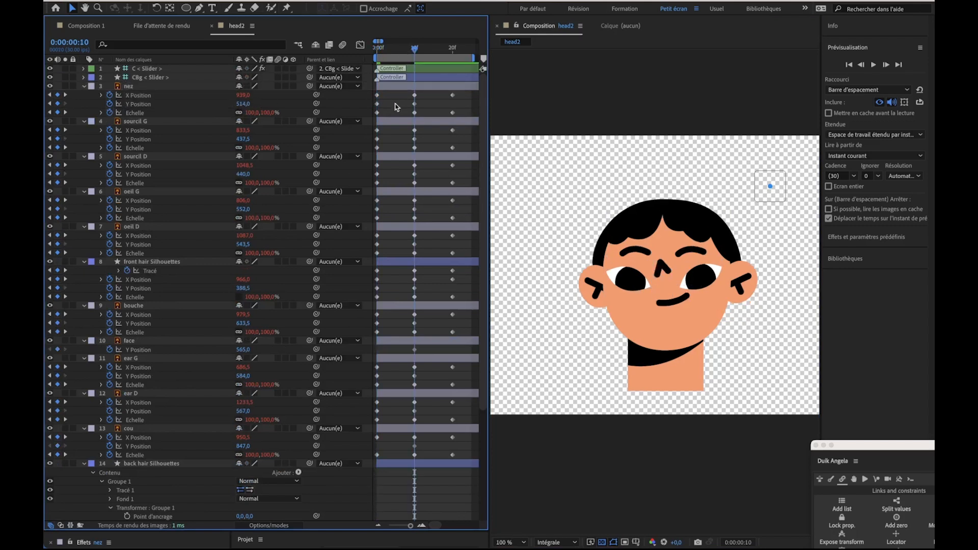
drag(242, 140, 267, 143)
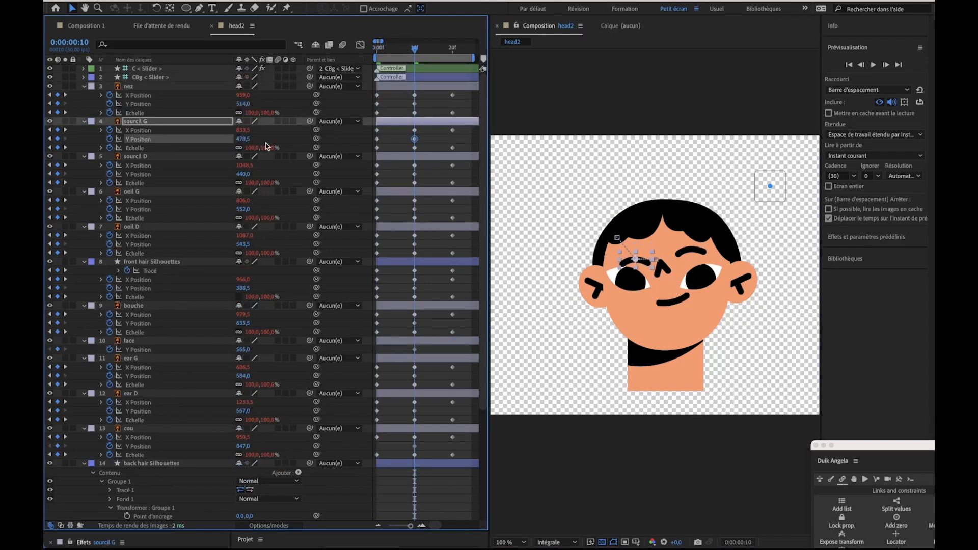
key(super+z)
drag(247, 105, 261, 108)
drag(326, 118, 307, 117)
drag(237, 323, 285, 323)
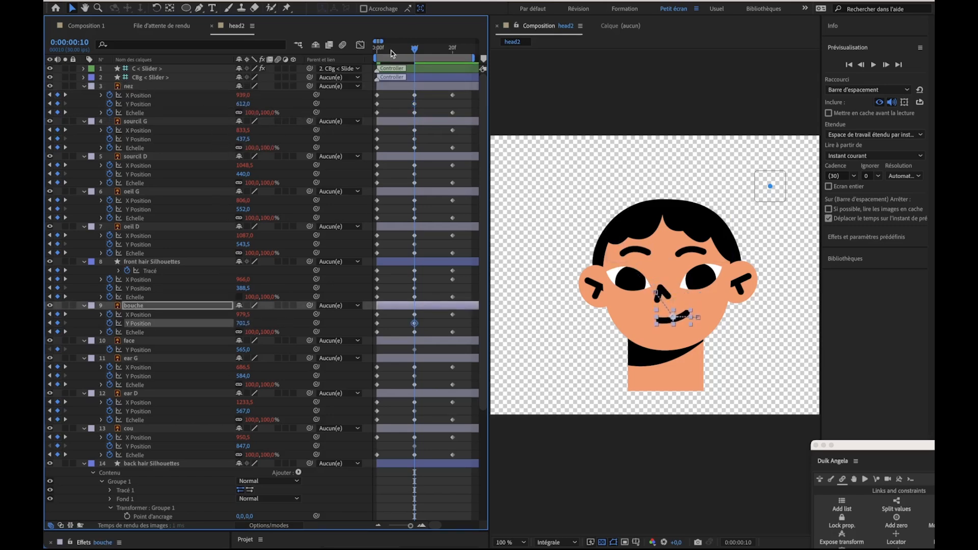
drag(390, 53, 354, 62)
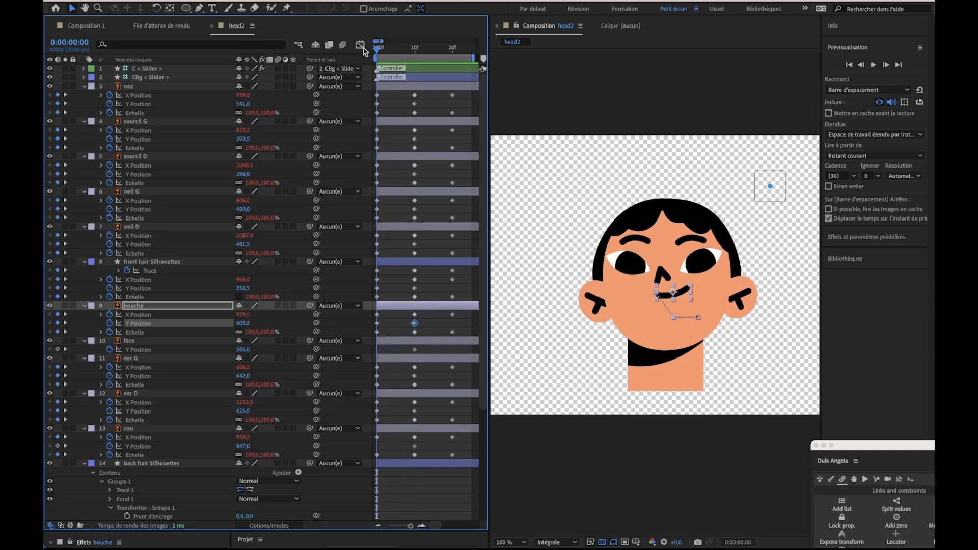
drag(377, 48, 415, 65)
Step: At 0:00:00:20, lower bouche to Y Position 760,5, nez to 671,0, oeil G to 611,0, oeil D to 602,5, sourcil G to 518,5, sourcil D to 521,0
key(k)
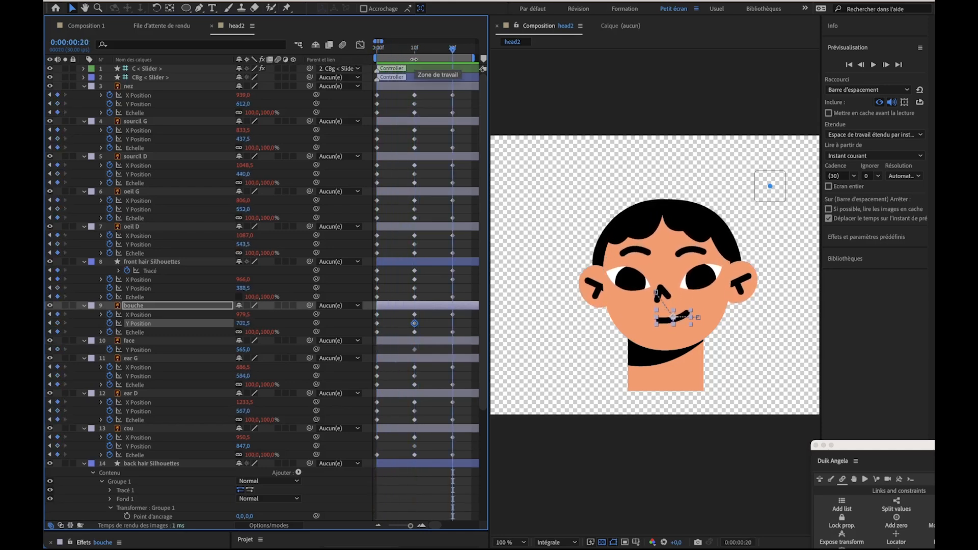
click(774, 360)
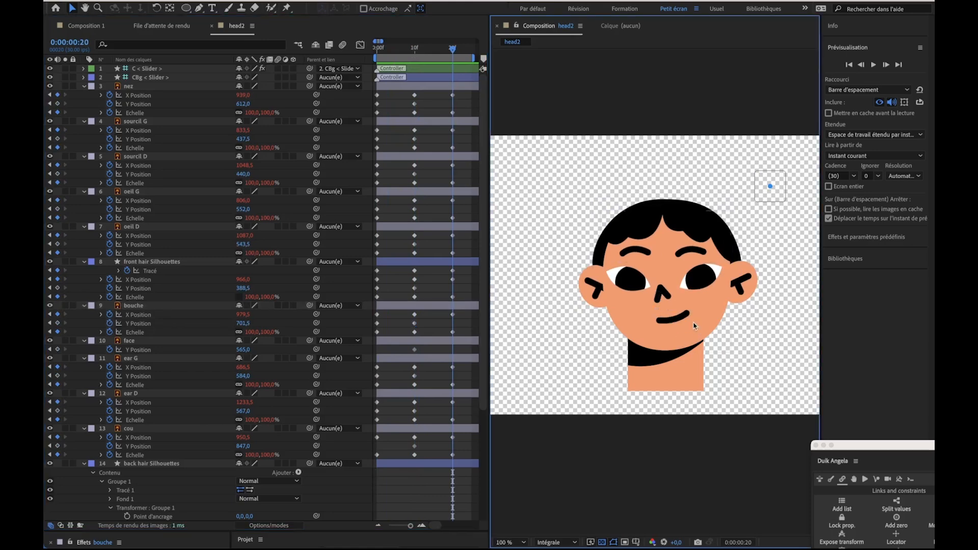
click(679, 317)
shift+click(664, 294)
shift+click(629, 279)
shift+click(708, 277)
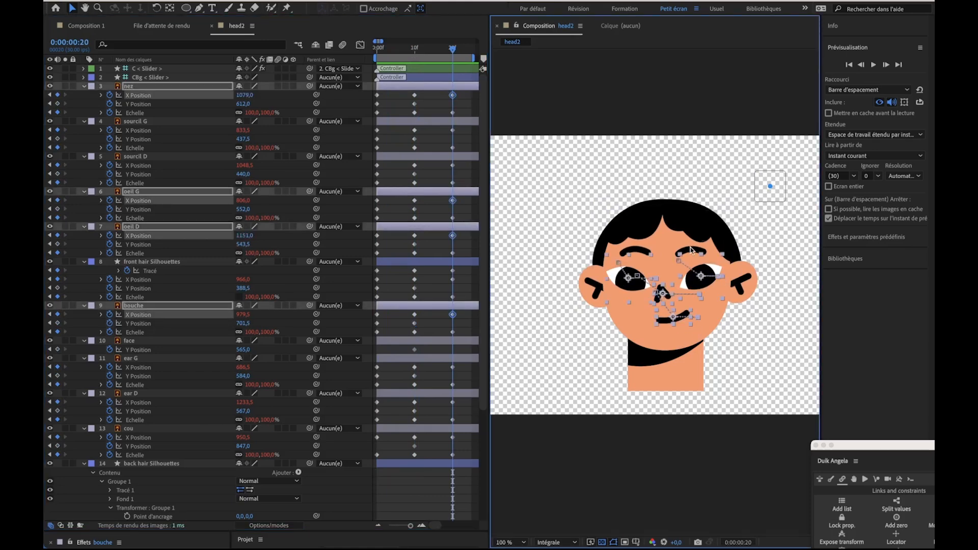
shift+click(691, 250)
shift+click(635, 254)
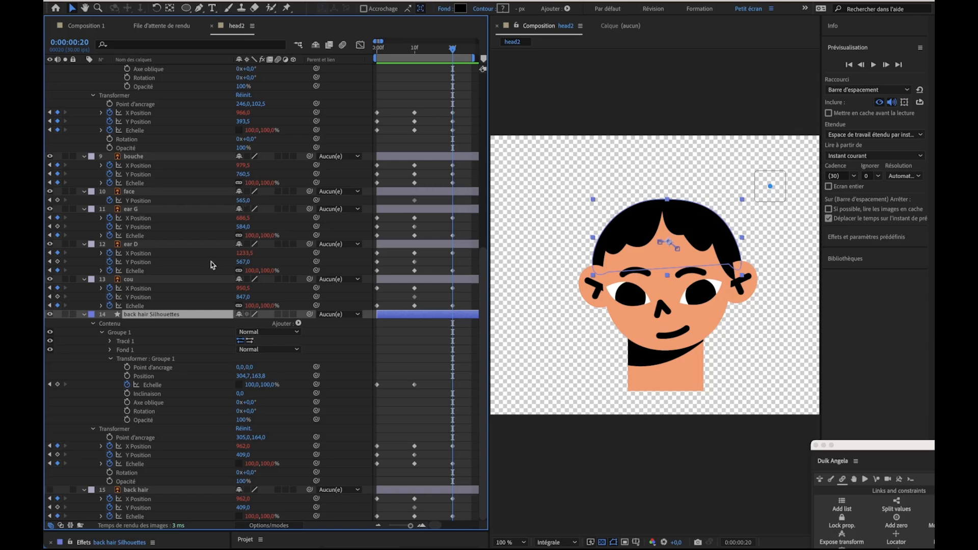
Step: Review the head motion between the poses and add a Scale keyframe to the back hair Silhouettes group at 0:00:00:20
click(415, 57)
key(Page_Down)
key(Page_Down)
key(Page_Down)
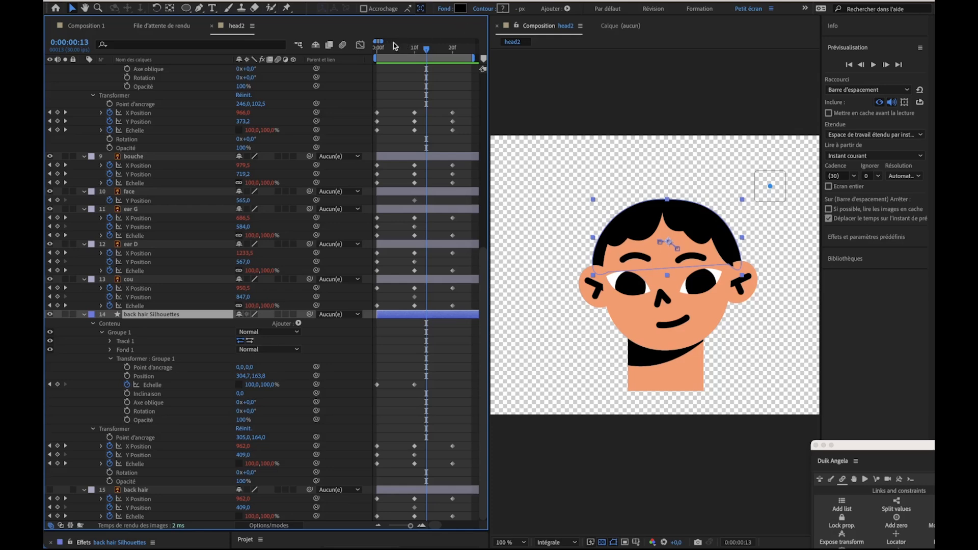
mouse_move(409, 53)
mouse_down()
mouse_move(474, 53)
mouse_move(406, 55)
mouse_up()
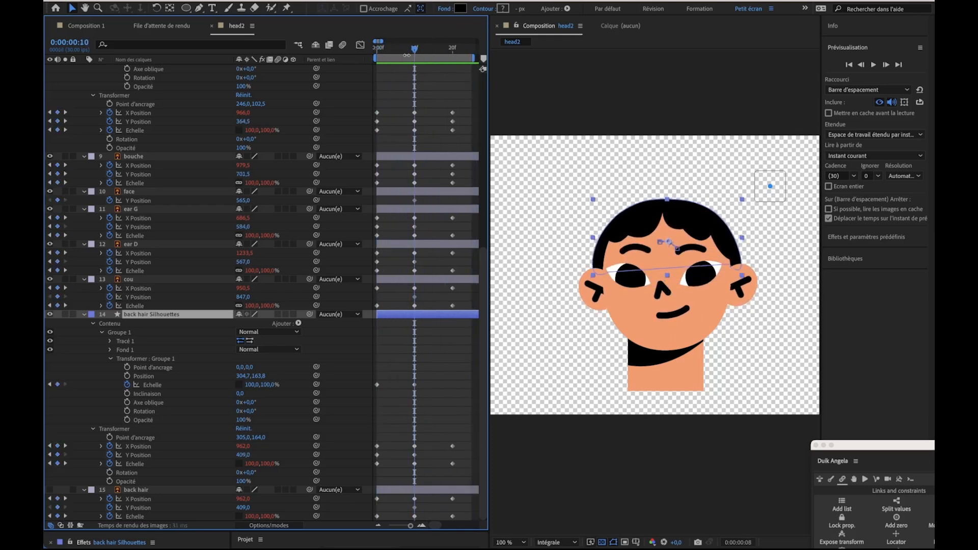
key(k)
click(57, 385)
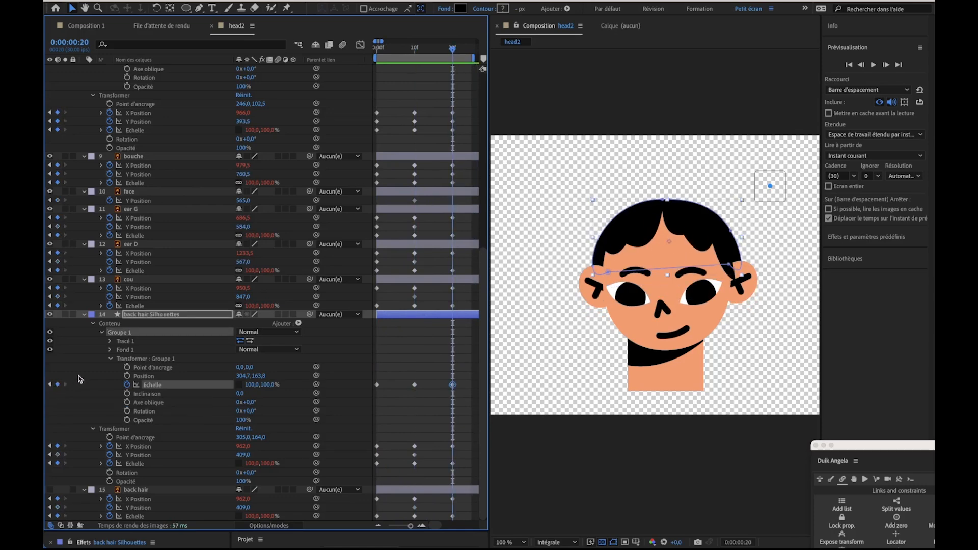
Step: Show all layers' keyframed properties, fill in the missing Y Position keyframes for cou and back hair, and preview the animation
key(super+a)
key(u)
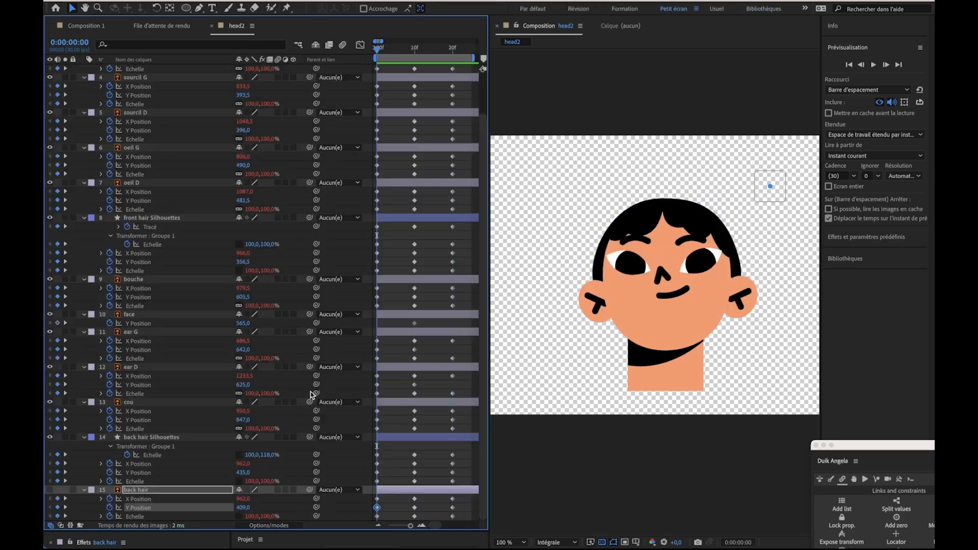
key(space)
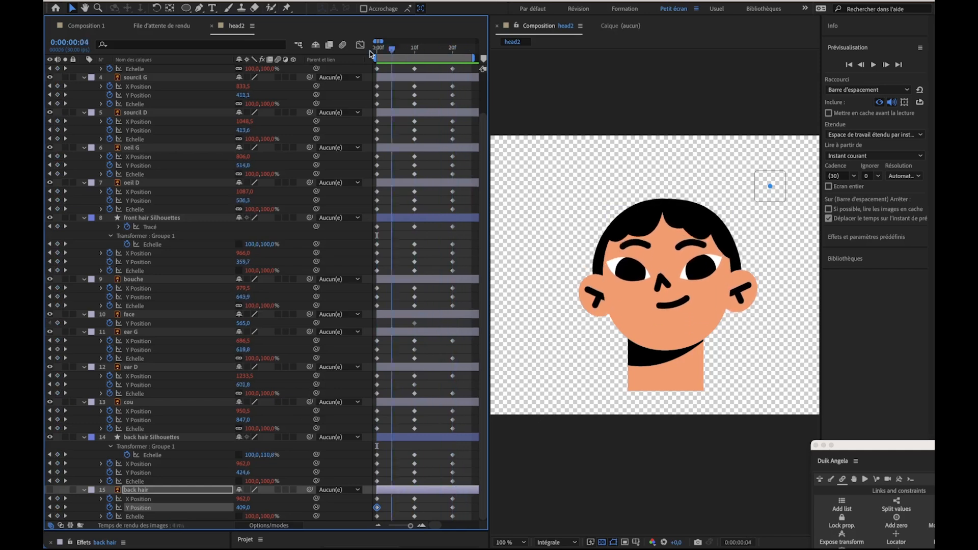
Step: Raise both ears together at 0:00:00:20, to Y Position 560,0 for ear G and 543,0 for ear D
click(452, 49)
click(592, 285)
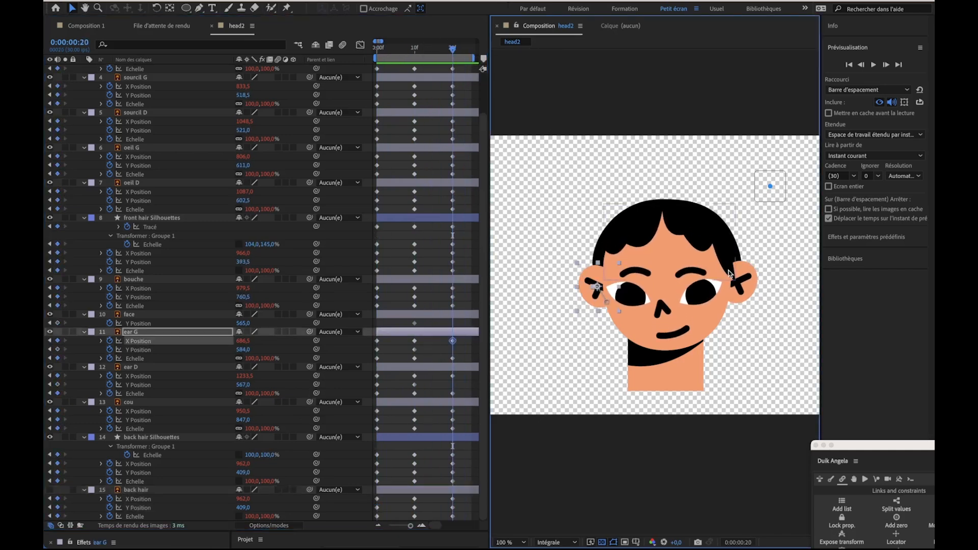
shift+click(748, 297)
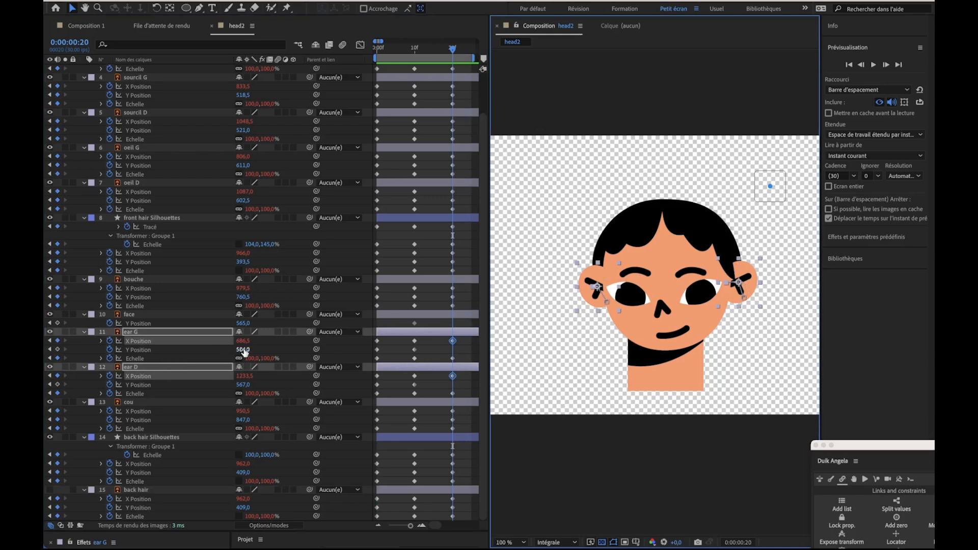
drag(242, 350, 233, 350)
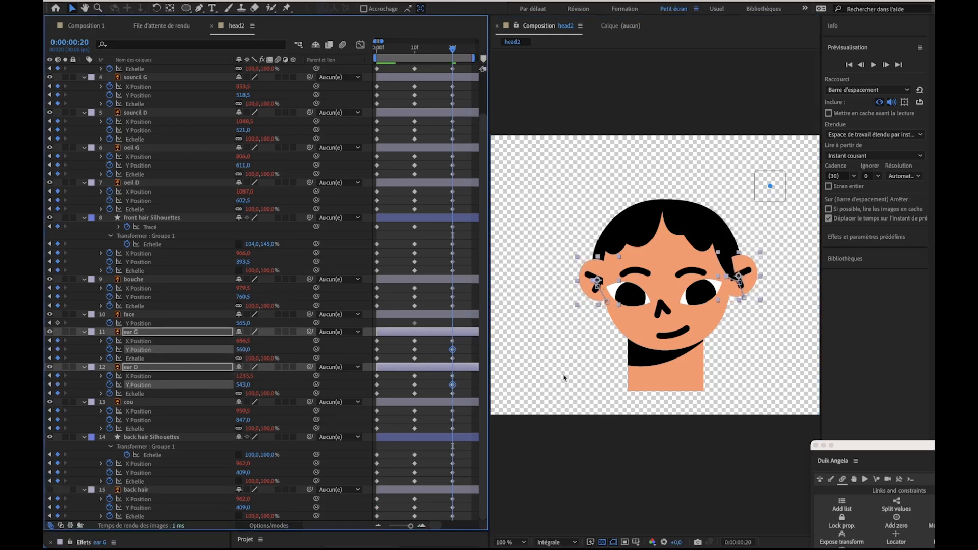
Step: Start a new Duik Connector setup with the C < Slider > layer picked as the control
click(669, 471)
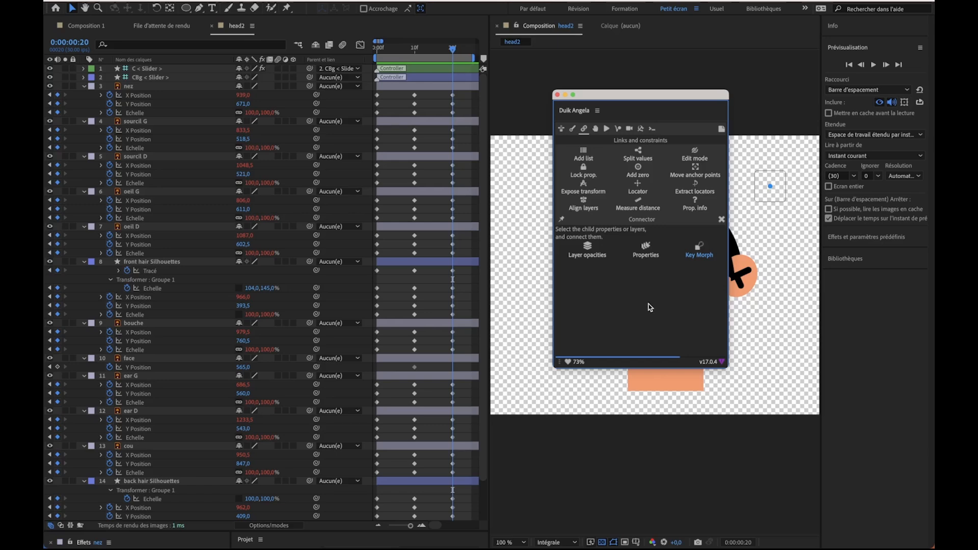
click(721, 220)
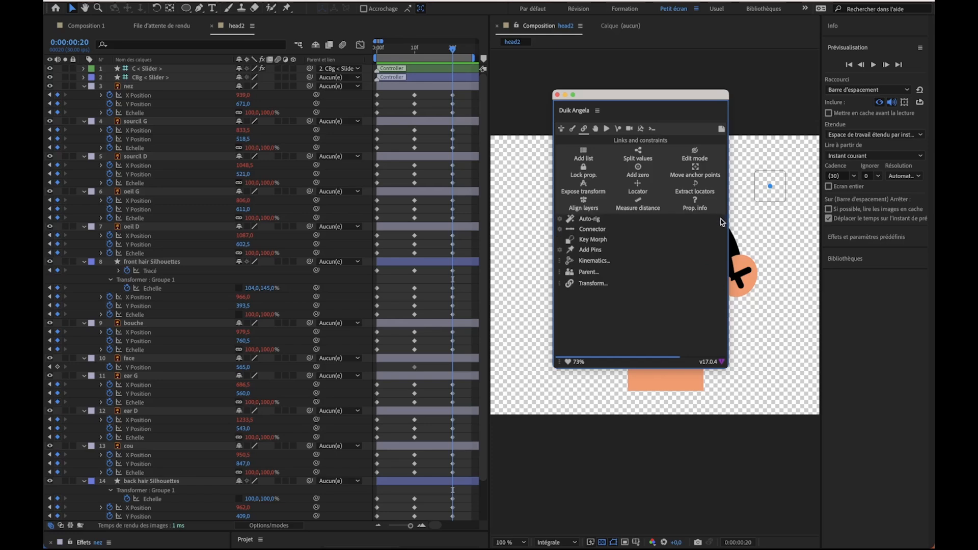
click(558, 230)
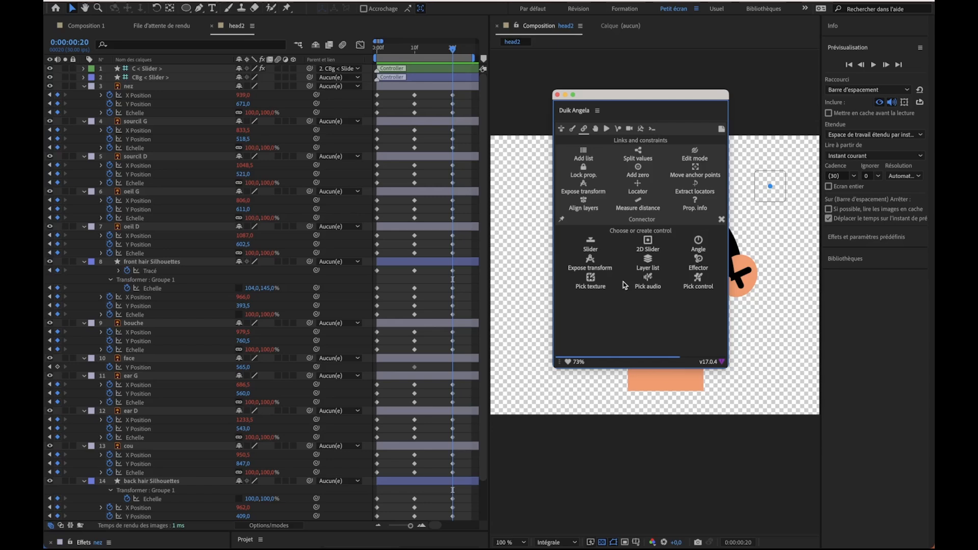
click(168, 69)
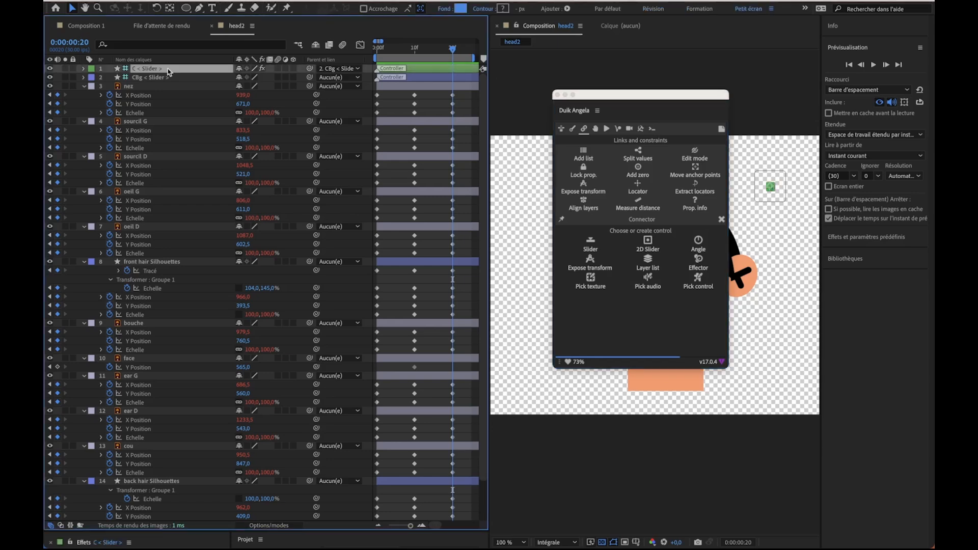
click(698, 279)
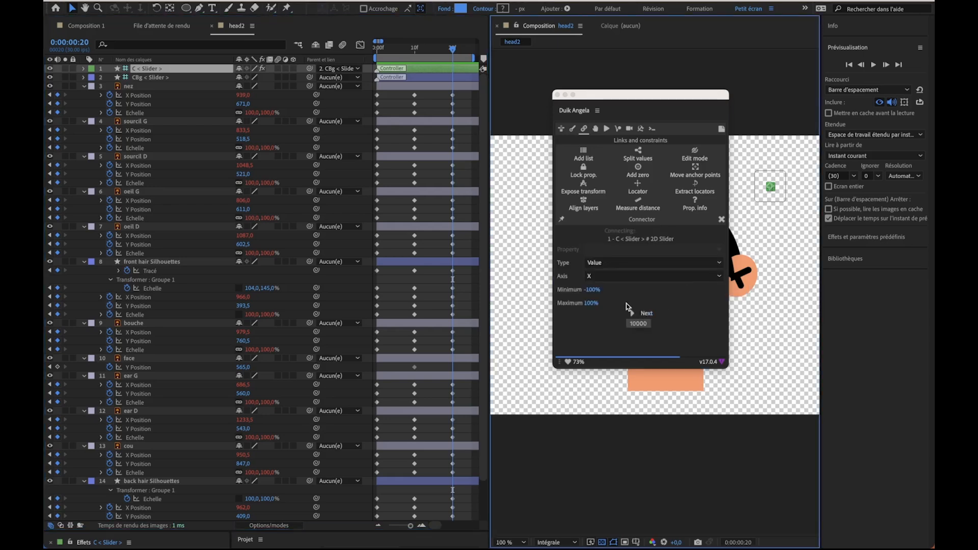
click(153, 104)
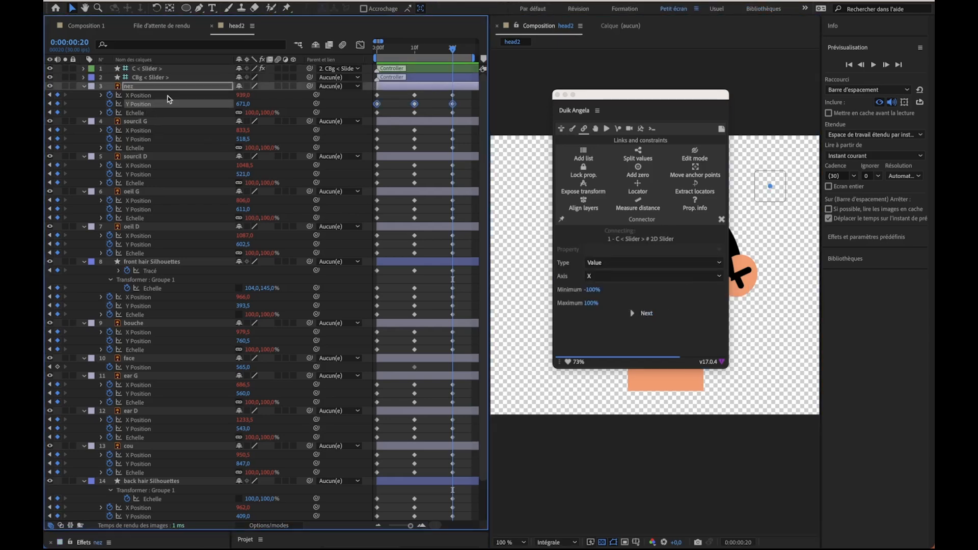
ctrl+click(148, 139)
ctrl+click(146, 174)
ctrl+click(148, 209)
Step: Select the Y Position of nez, both eyebrows, both eyes, bouche and both ears, plus the front hair Silhouettes group's Scale
click(149, 104)
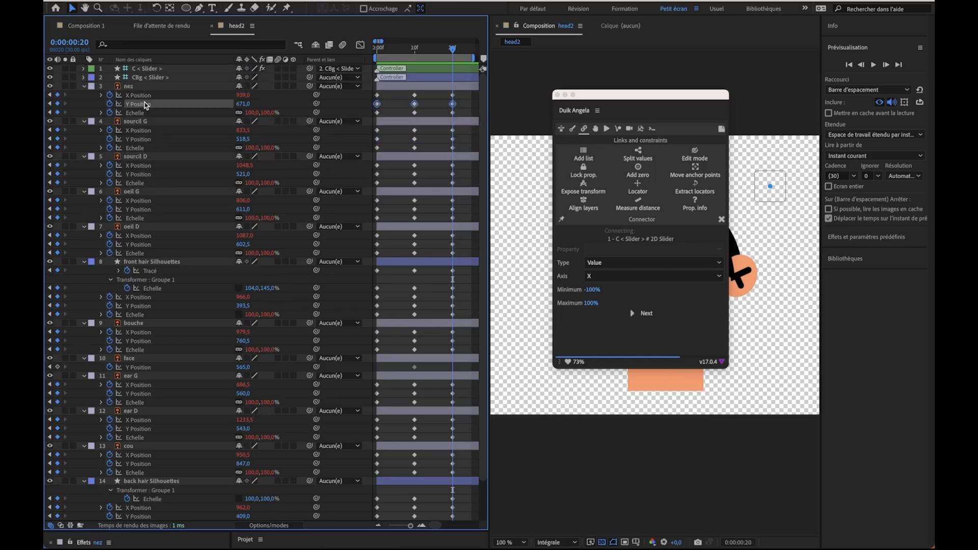
ctrl+click(138, 139)
ctrl+click(138, 174)
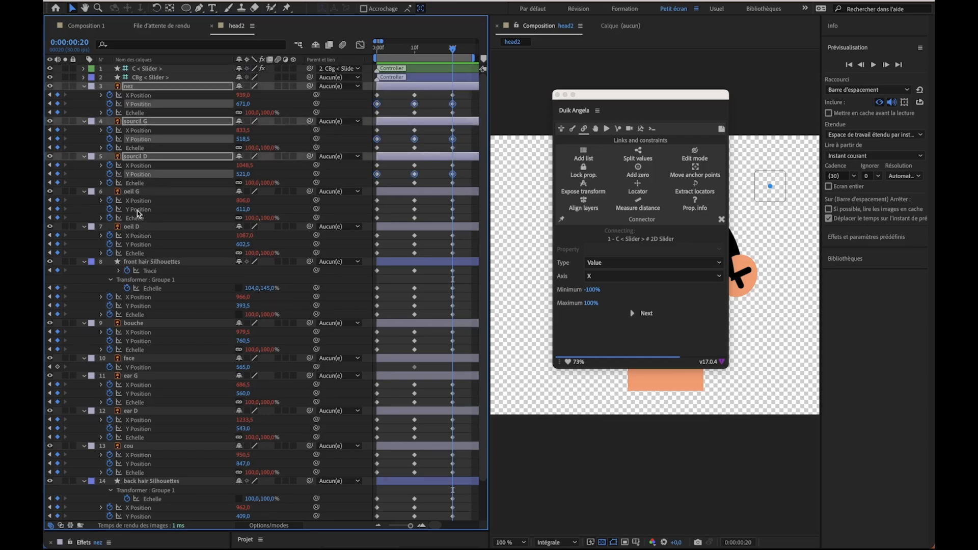
ctrl+click(138, 210)
ctrl+click(138, 244)
ctrl+click(153, 289)
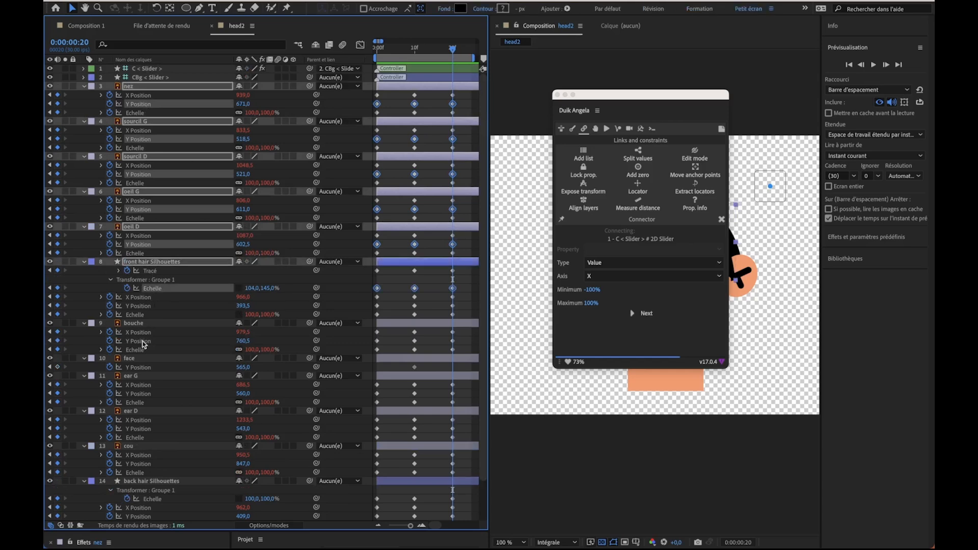
ctrl+click(151, 341)
ctrl+click(145, 394)
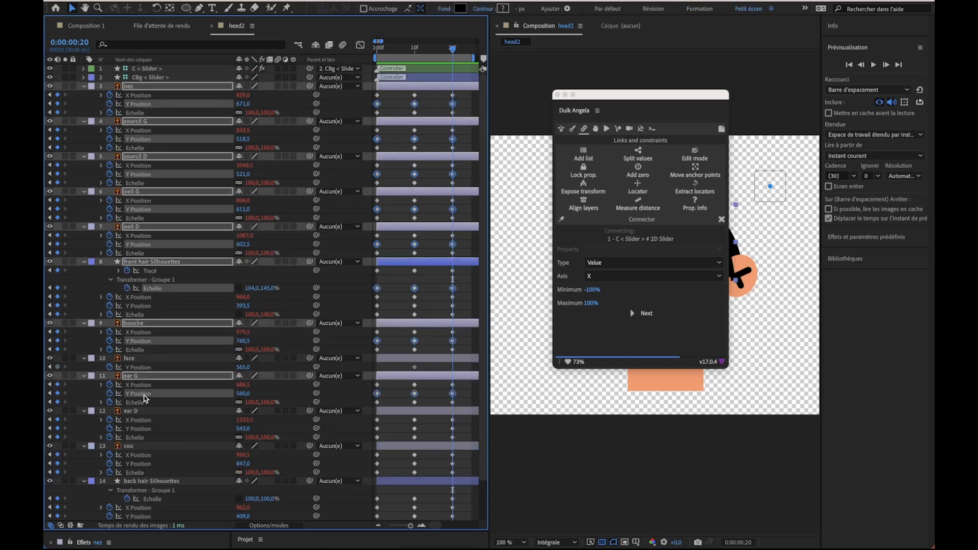
ctrl+click(145, 428)
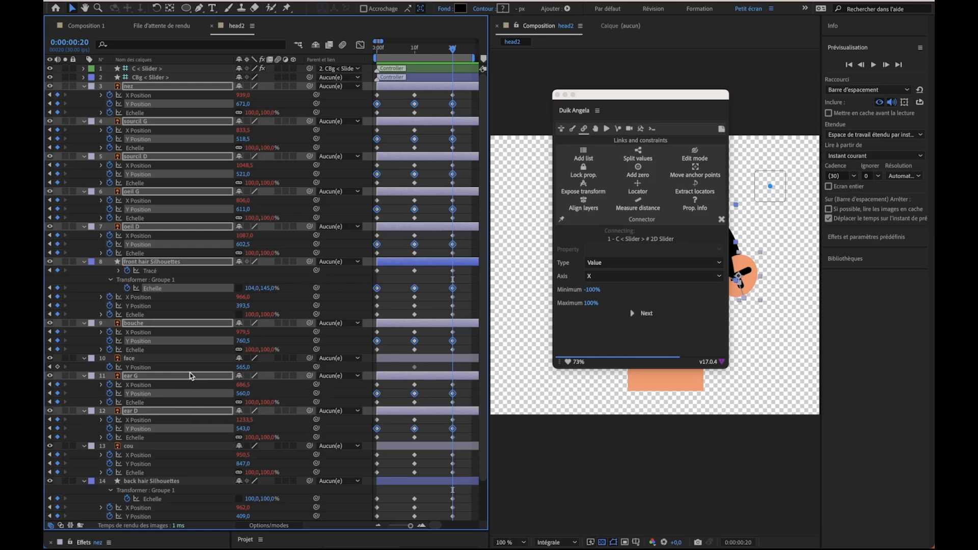
Step: Add the Y Position of cou, back hair Silhouettes and back hair, plus the back hair Silhouettes group's Scale, to the selection
scroll(198, 348, down, 2)
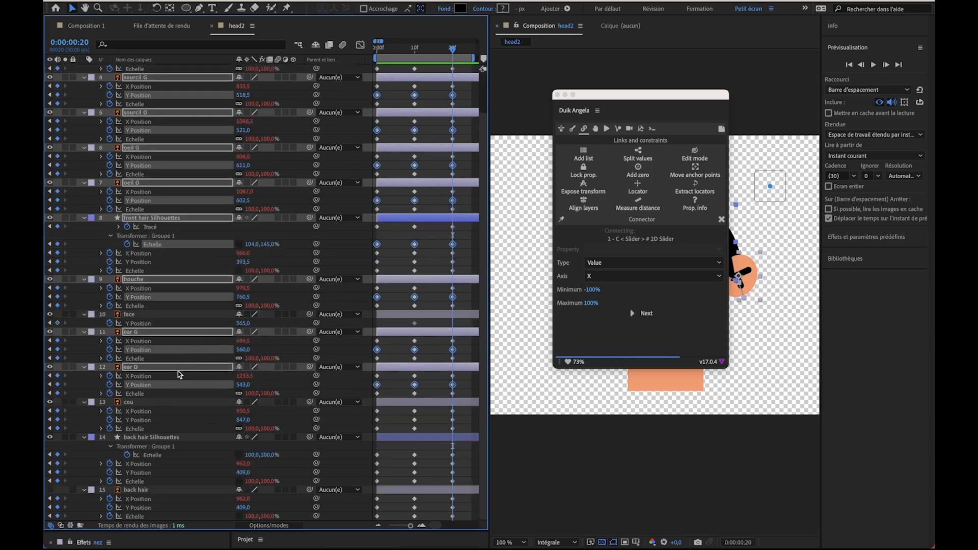
scroll(152, 404, up, 2)
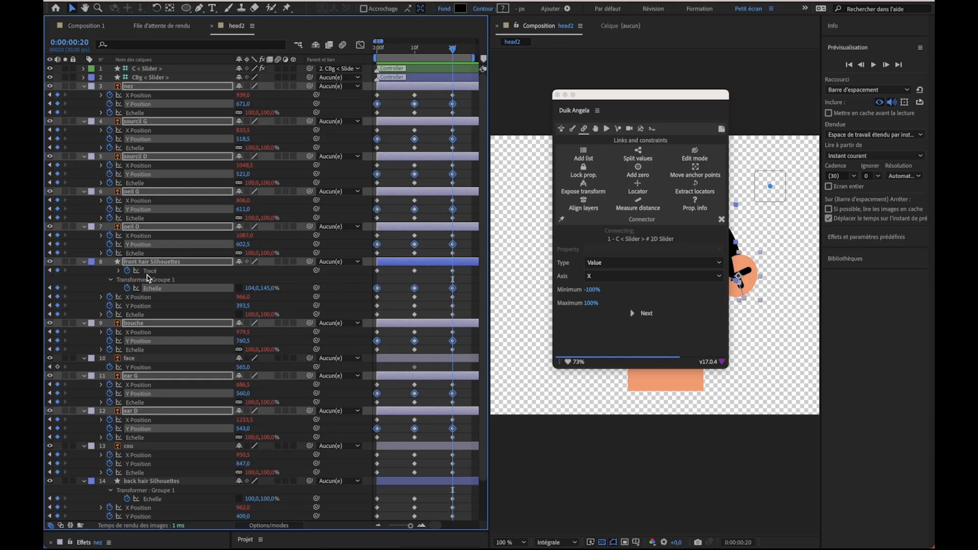
scroll(185, 427, down, 3)
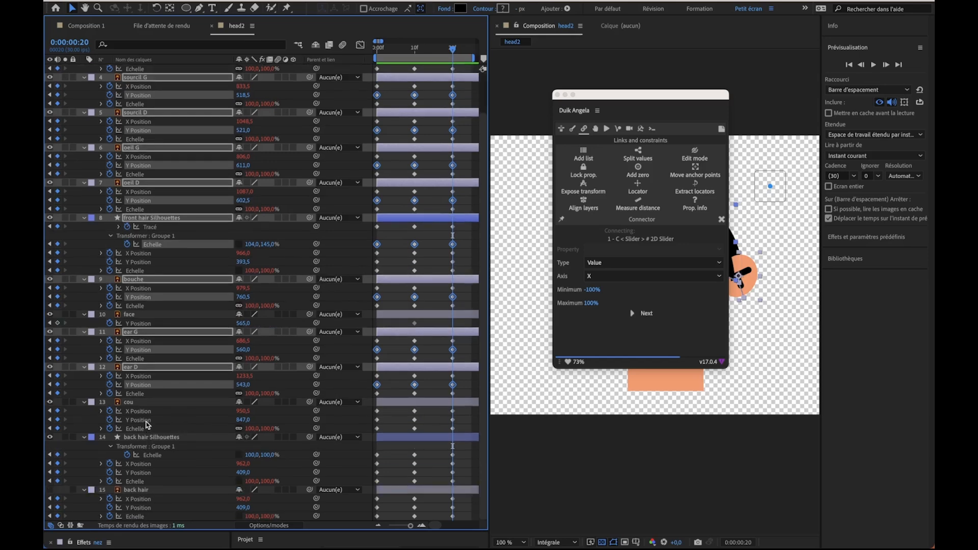
shift+click(146, 421)
shift+click(147, 455)
shift+click(148, 473)
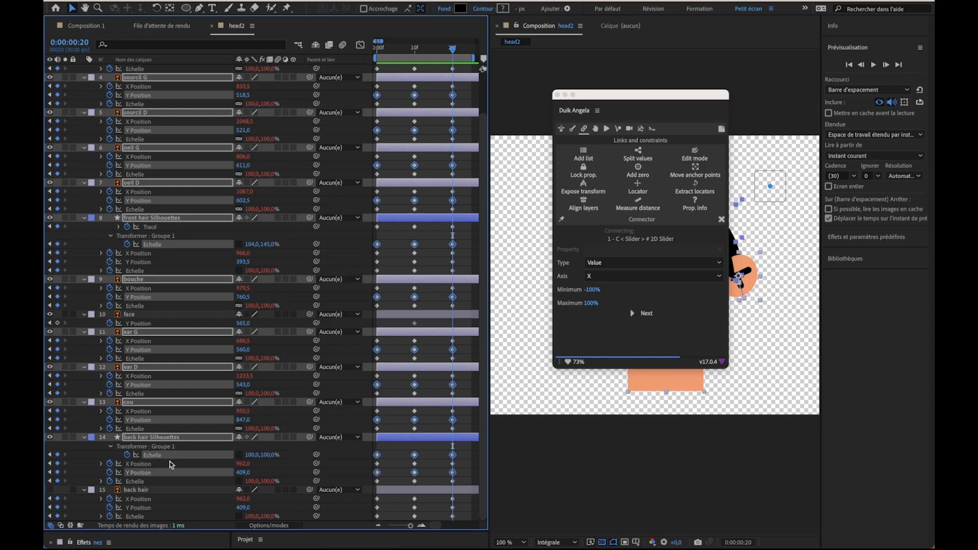
shift+click(150, 508)
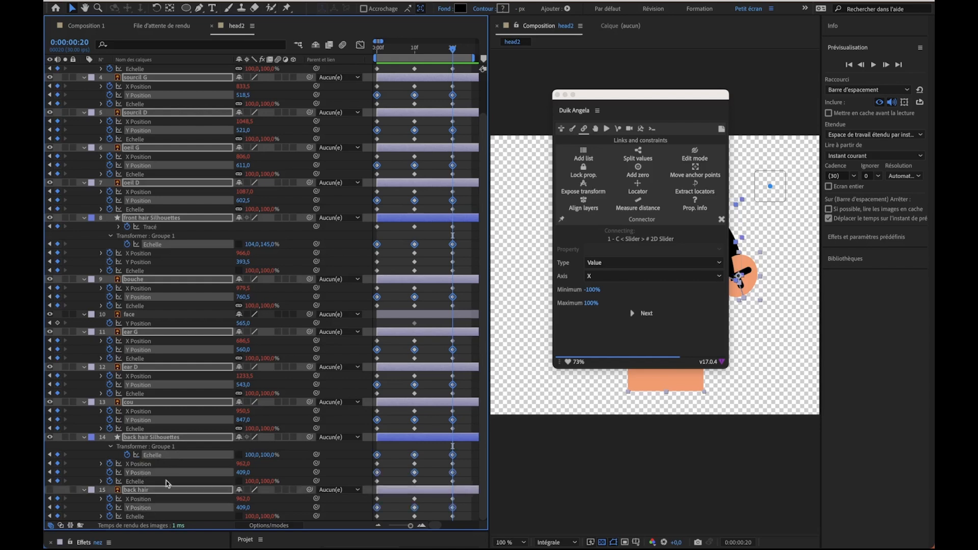
Step: Set the Connector axis to Y and connect the selected properties to the 2D slider
click(628, 283)
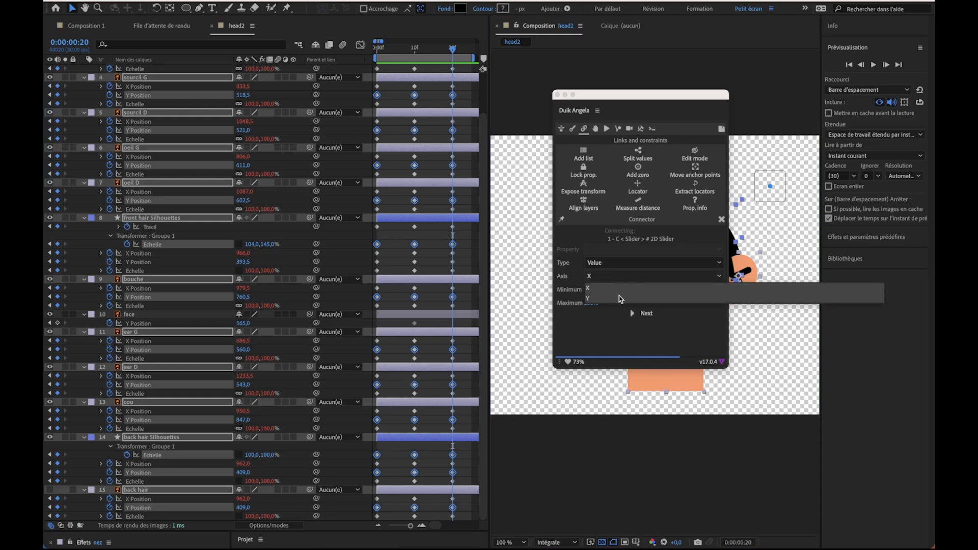
click(619, 298)
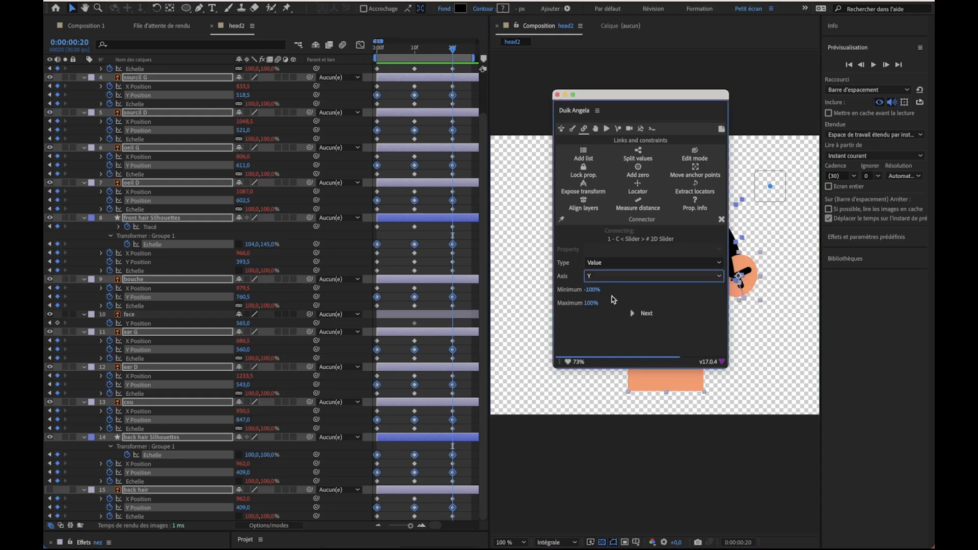
click(646, 314)
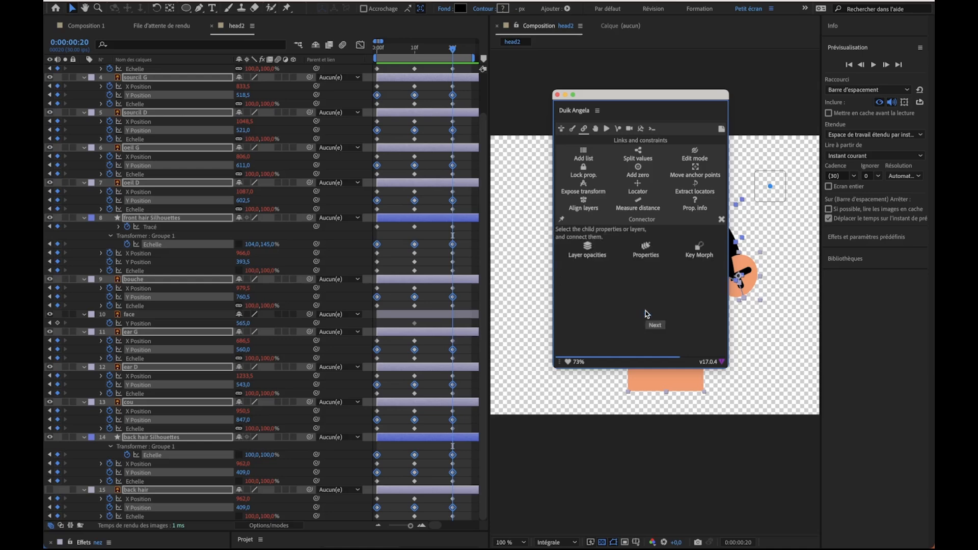
click(646, 249)
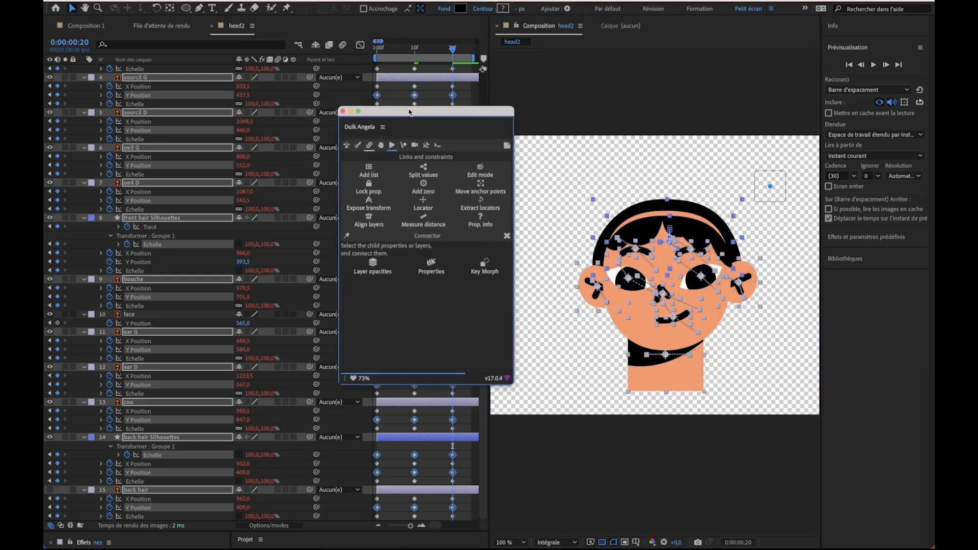
Step: Test the rig by moving the slider handle slightly up and to the right, and check the front hair Silhouettes' Y Position
click(146, 263)
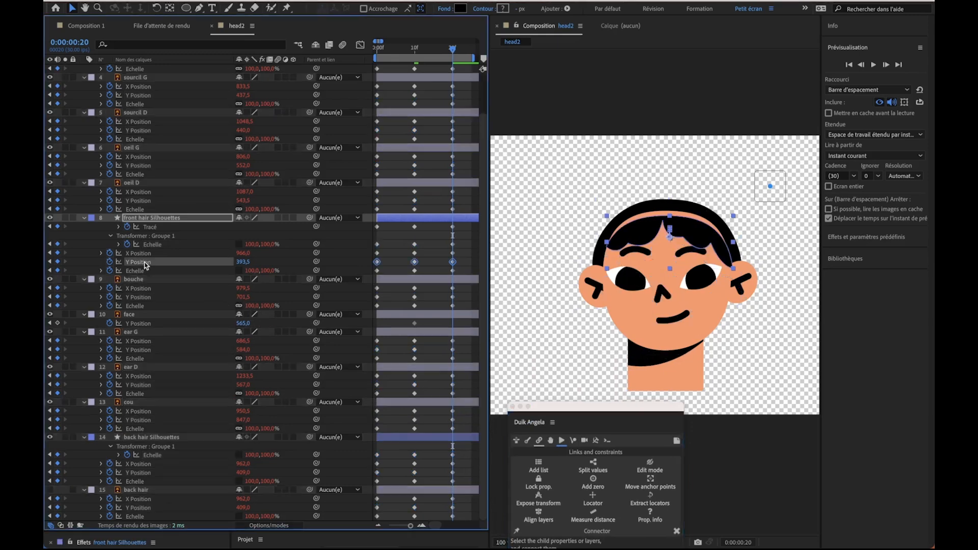
click(538, 344)
drag(542, 407, 535, 274)
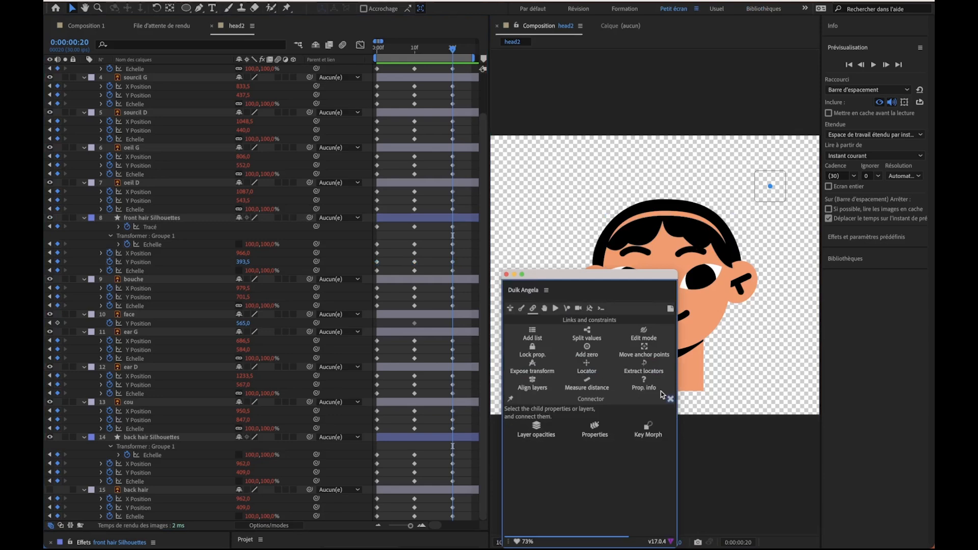
drag(611, 273, 475, 346)
mouse_move(770, 186)
mouse_down()
mouse_move(759, 184)
mouse_move(789, 188)
mouse_move(769, 190)
mouse_move(767, 174)
mouse_move(773, 181)
mouse_up()
click(139, 263)
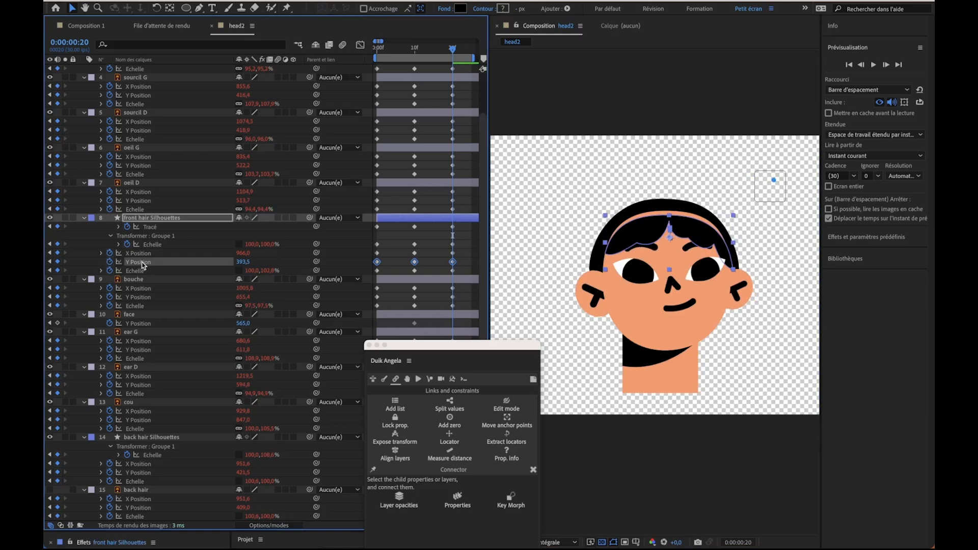
click(518, 125)
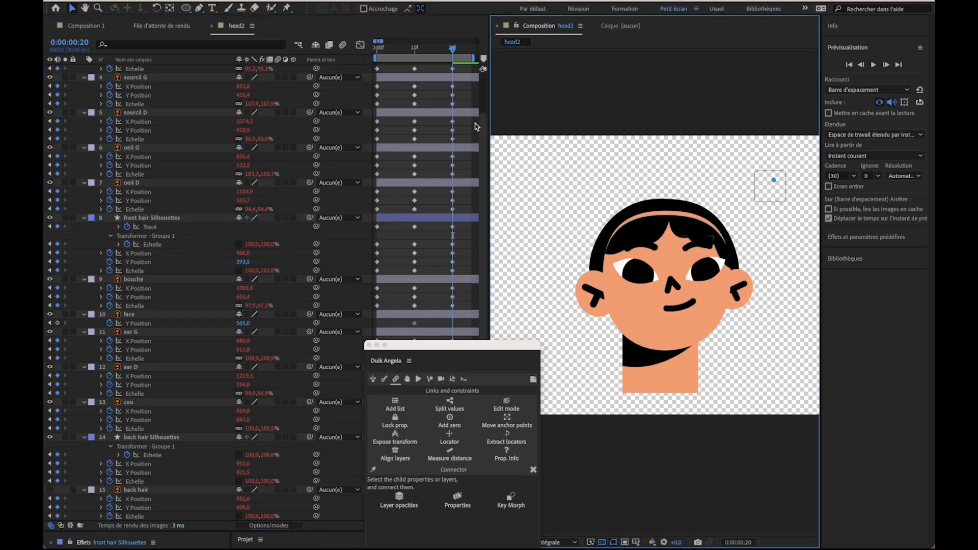
Step: Restart the Duik Connector and pick the C < Slider > layer again as its control
scroll(232, 153, up, 5)
drag(535, 471, 541, 288)
click(539, 288)
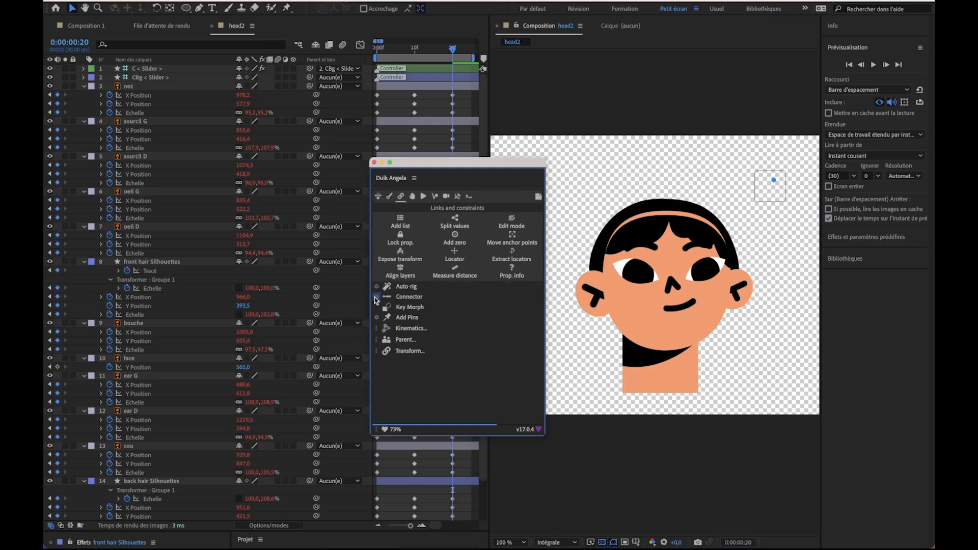
click(148, 69)
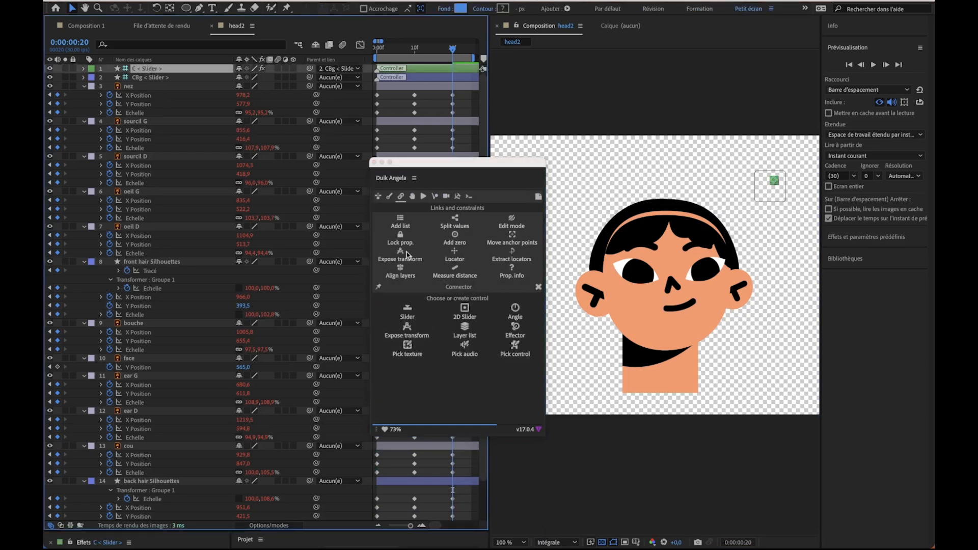
click(516, 347)
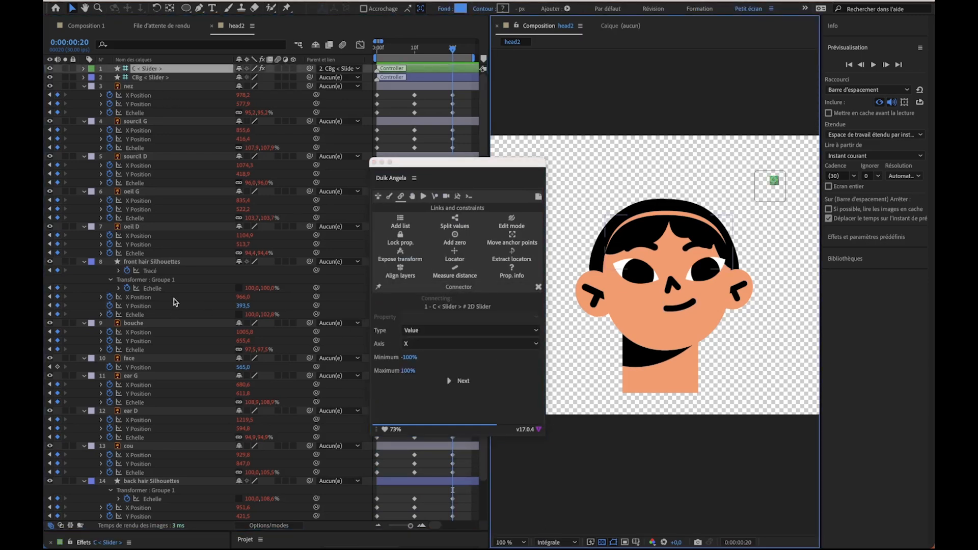
Step: Connect the front hair Silhouettes layer's Y Position to the 2D slider as a child property
click(145, 306)
drag(423, 164, 536, 170)
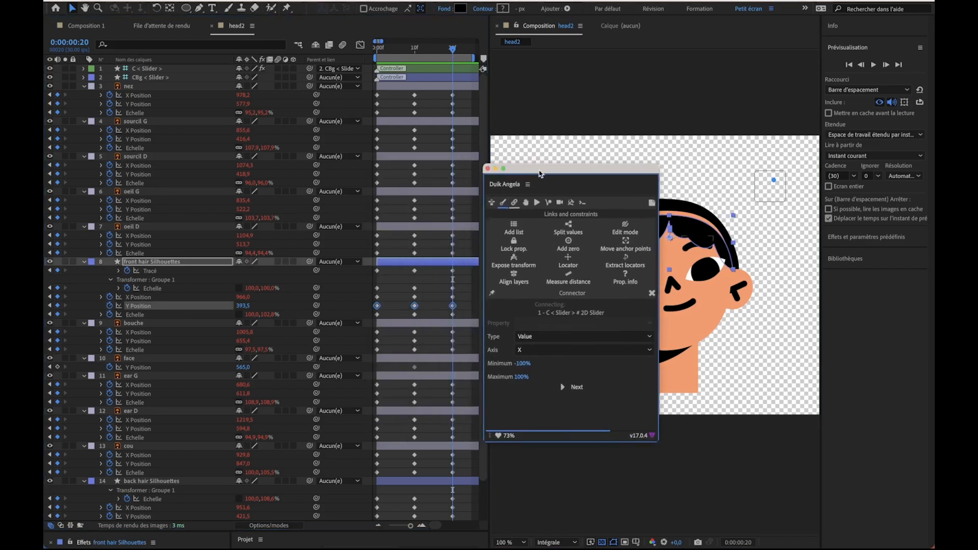
click(573, 387)
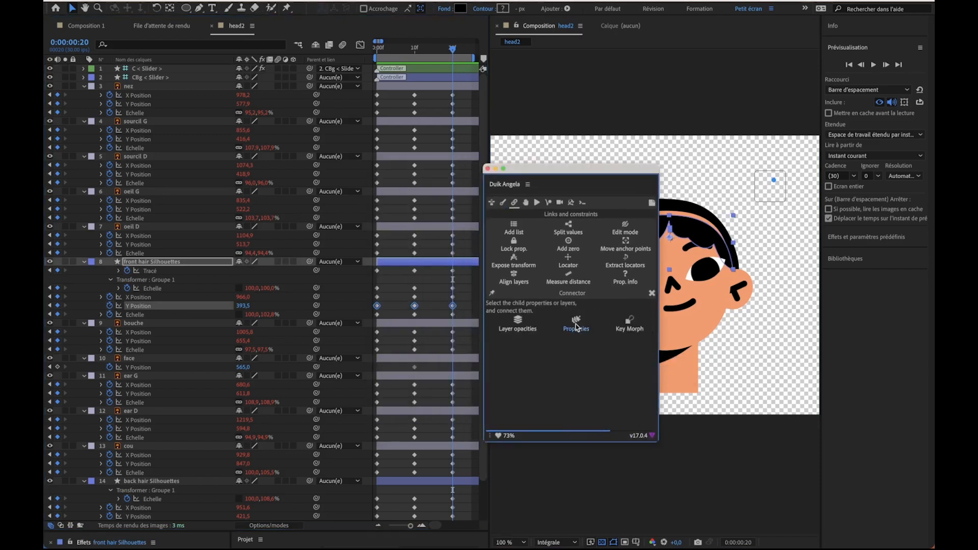
drag(553, 173, 482, 393)
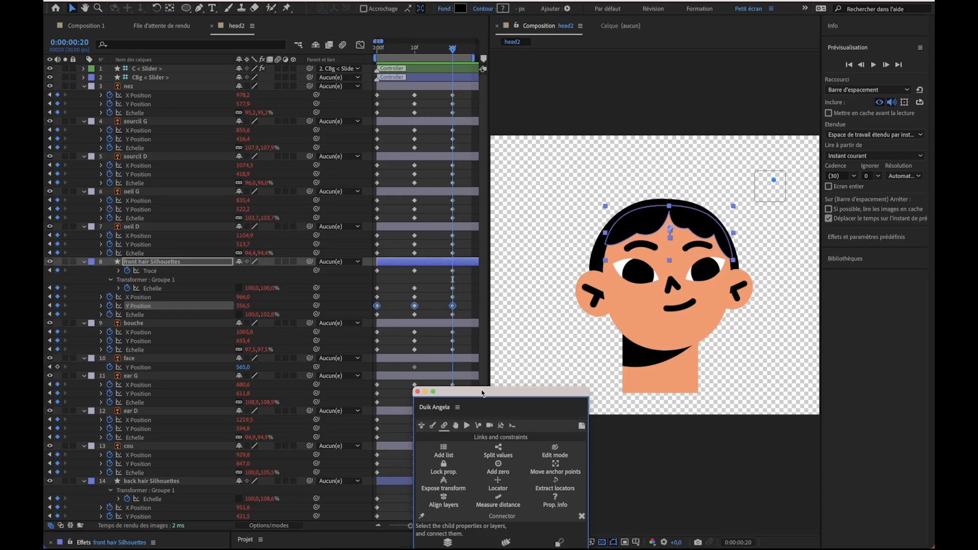
Step: Try to remove the Connector expression from the front hair Silhouettes layer's Scale, and undo the removal
click(155, 300)
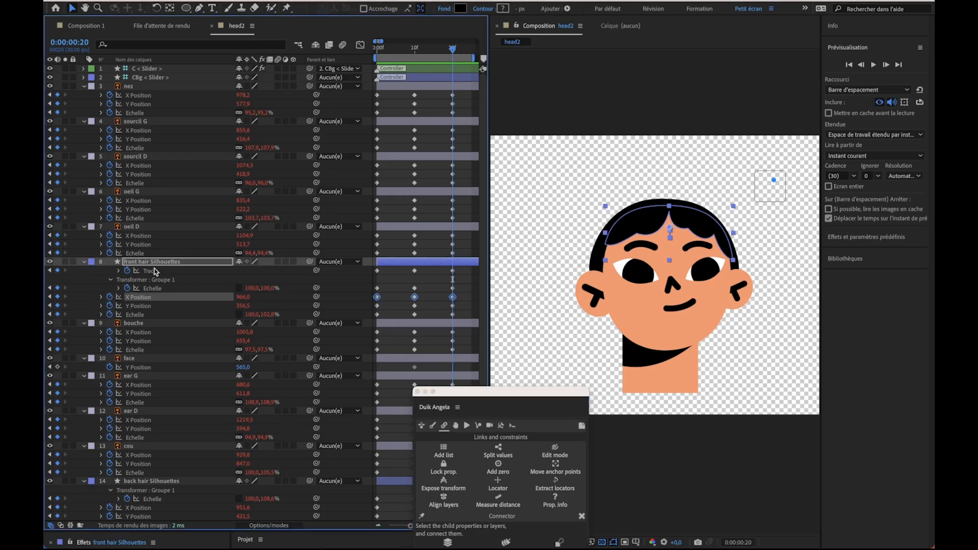
click(101, 314)
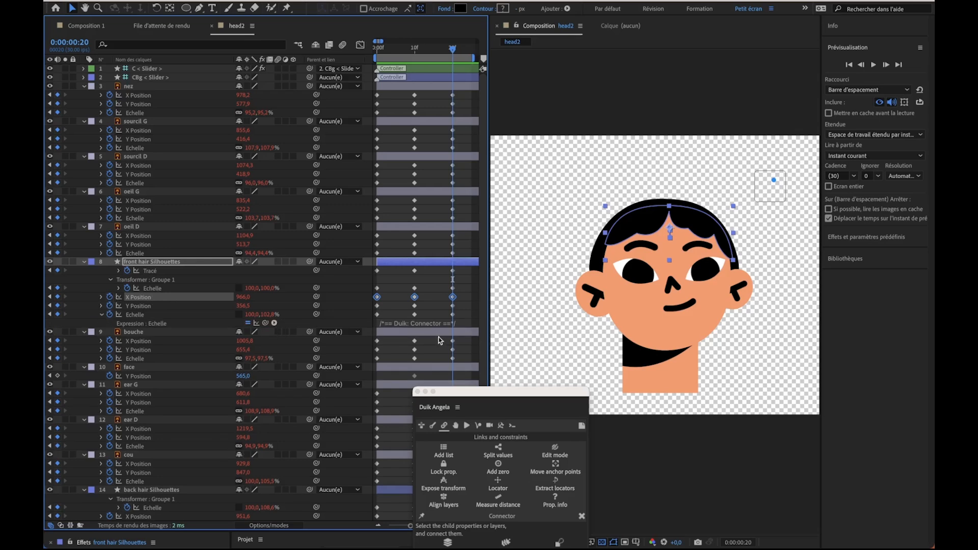
click(437, 326)
key(Delete)
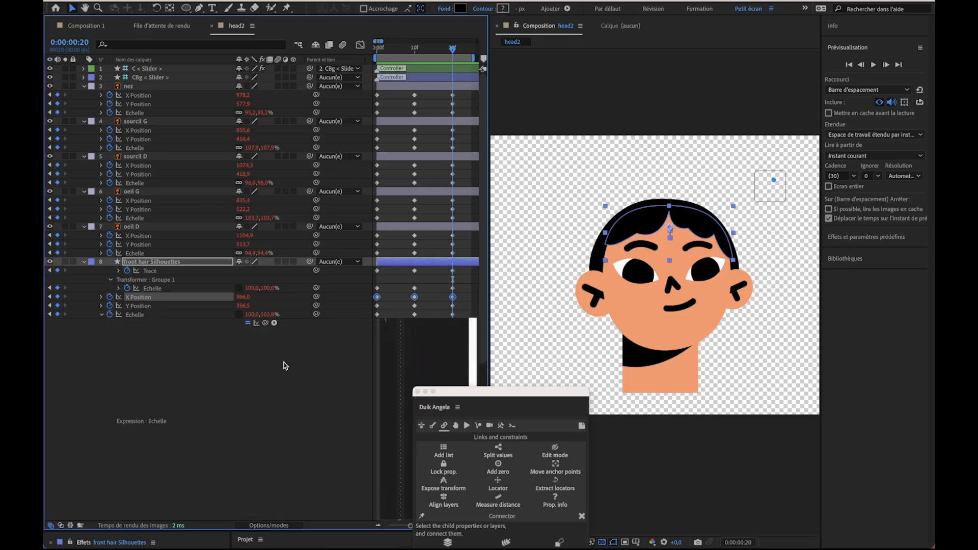
click(284, 365)
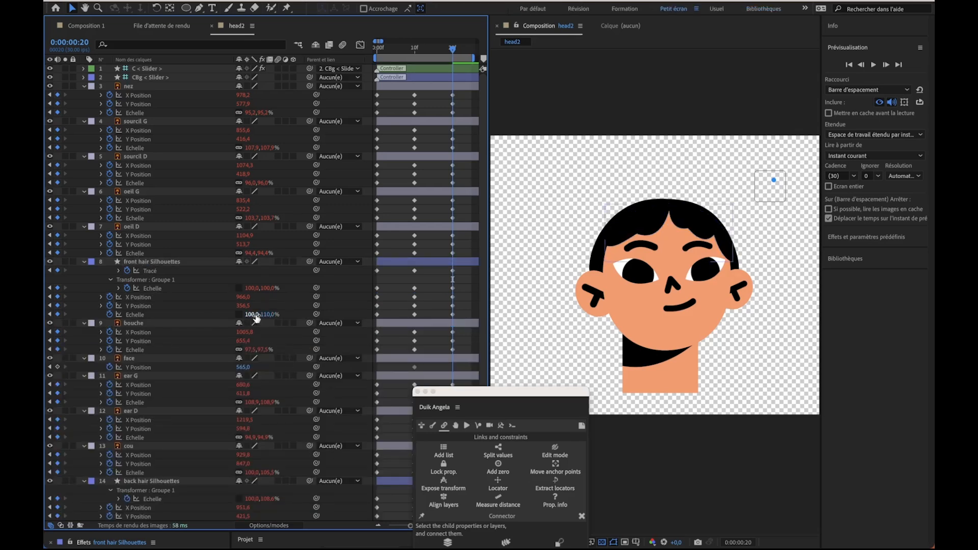
key(super+z)
click(219, 333)
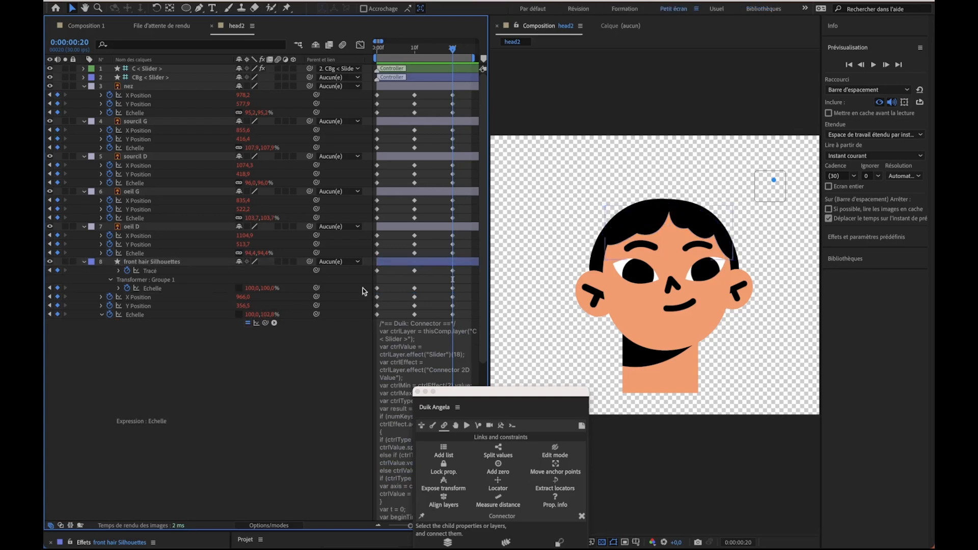
Step: Test the head turn by moving the slider handle to its right limit, slightly below the middle
click(716, 178)
mouse_move(775, 183)
mouse_down()
mouse_move(753, 181)
mouse_move(791, 193)
mouse_move(745, 183)
mouse_move(775, 202)
mouse_move(766, 195)
mouse_move(787, 197)
mouse_move(778, 188)
mouse_move(788, 179)
mouse_move(749, 177)
mouse_move(785, 186)
mouse_up()
Step: Find the Remplir effect and apply it to the oeil G and oeil D layers together
click(143, 195)
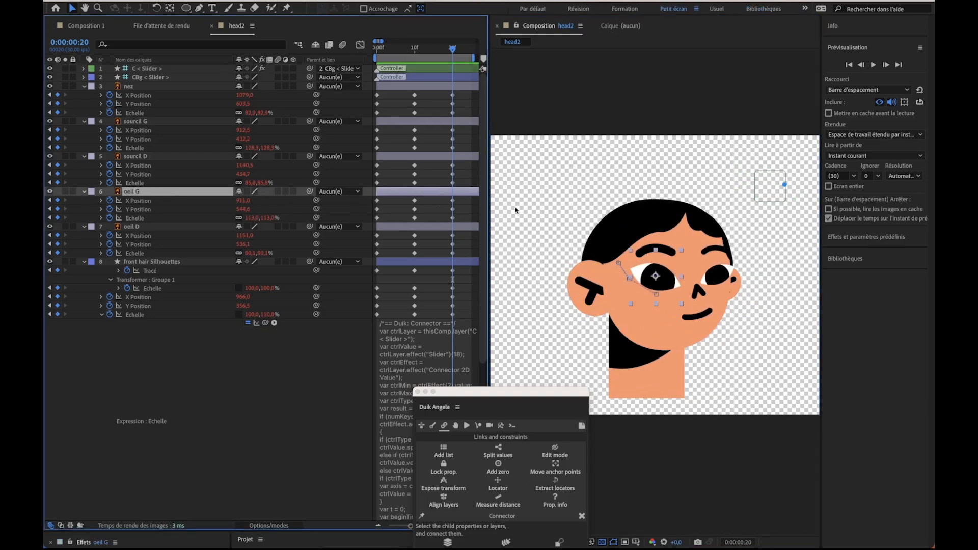
click(181, 228)
shift+click(174, 191)
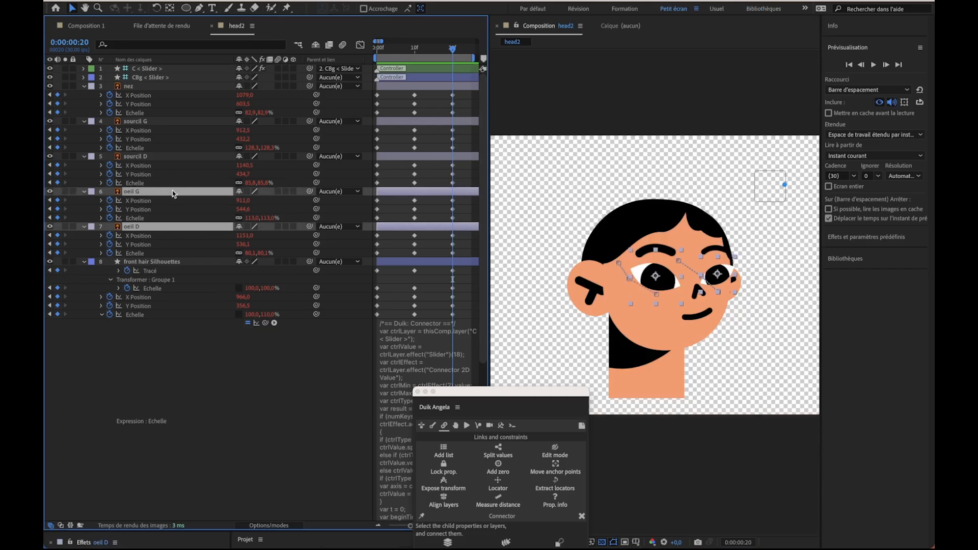
click(864, 238)
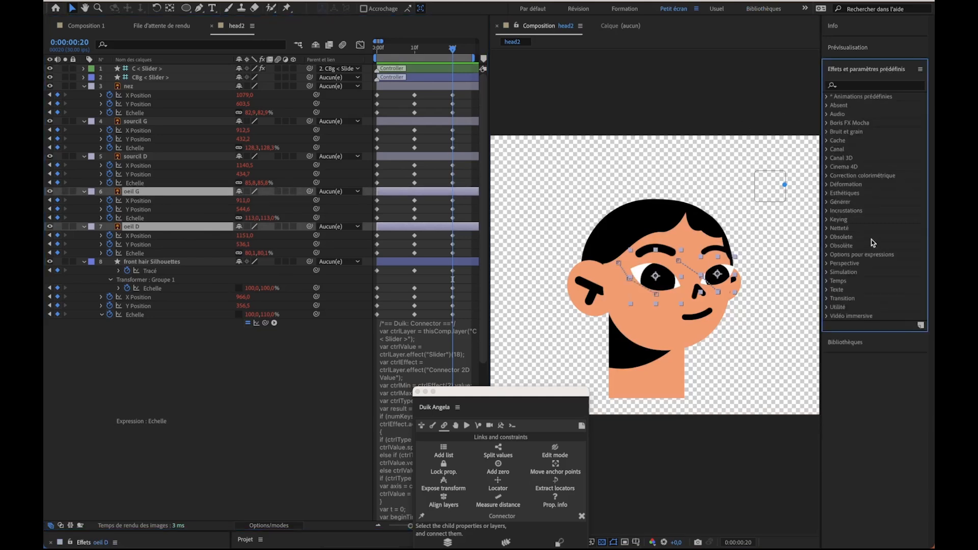
click(851, 86)
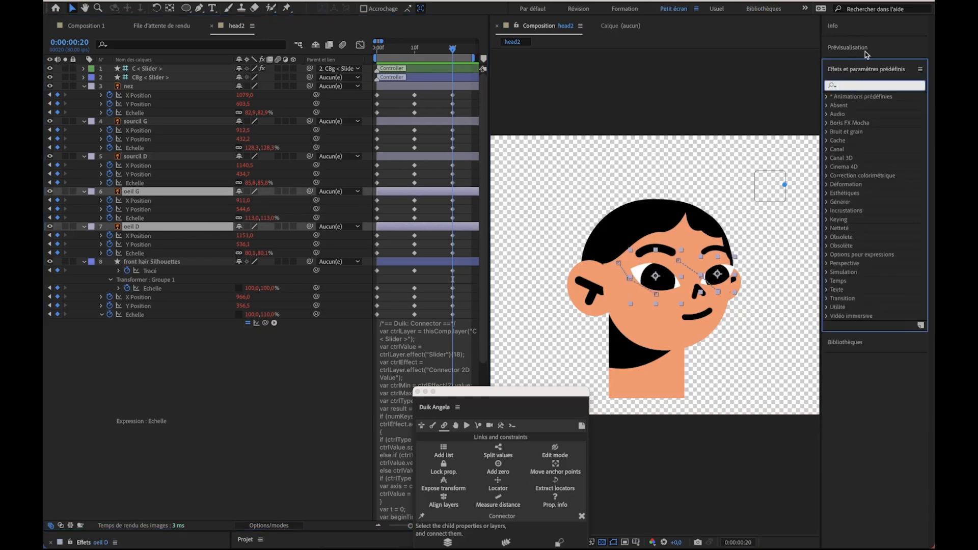
text(remplir)
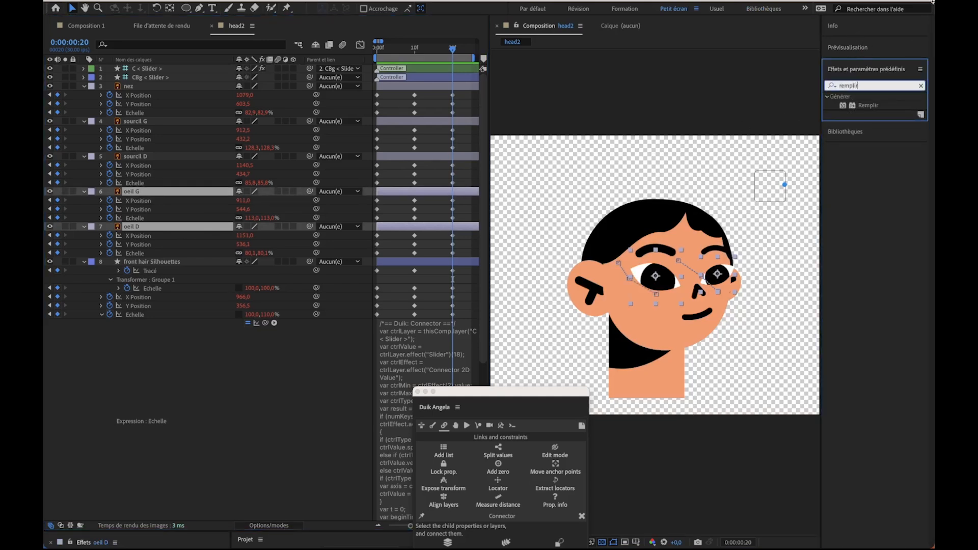
double_click(864, 105)
Step: Set the Remplir colour of the selected eye layers to white
click(757, 147)
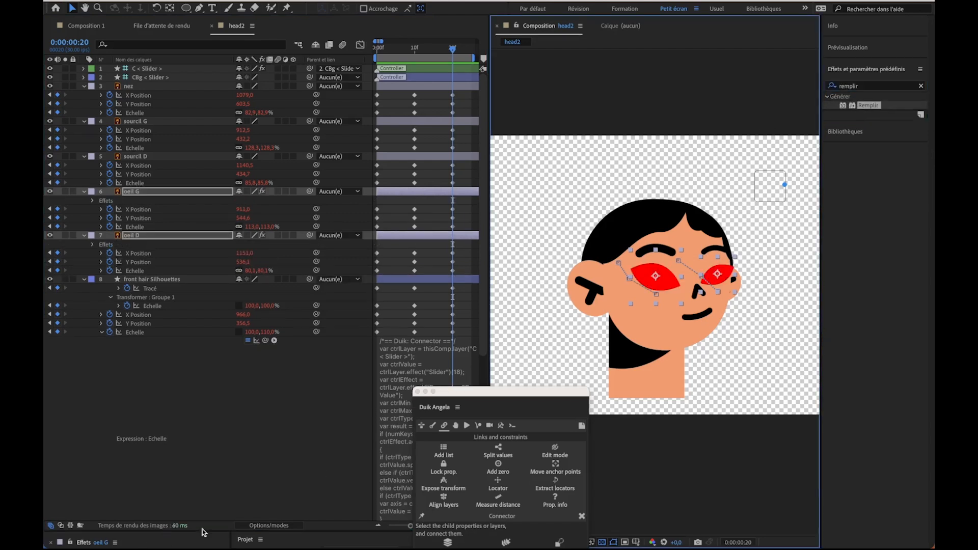
drag(202, 531, 202, 364)
click(150, 426)
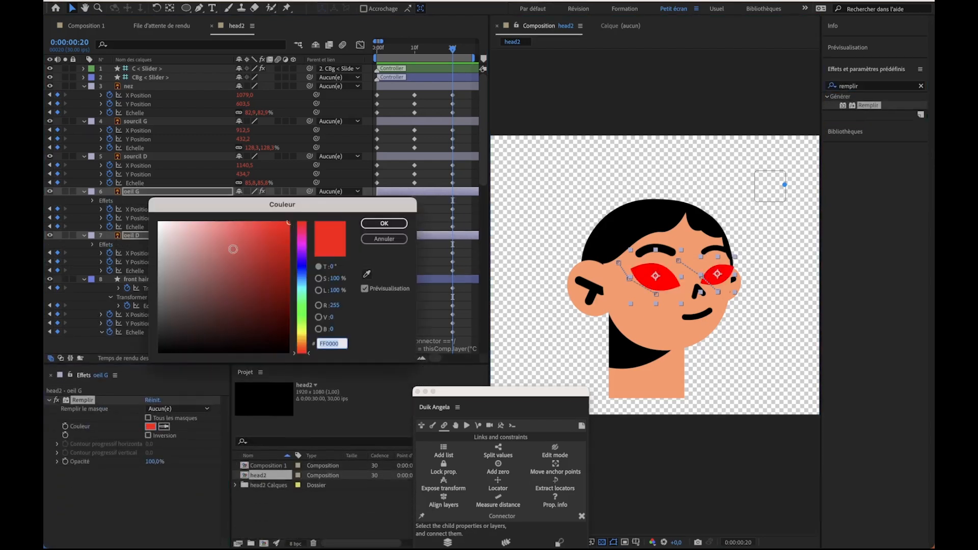
click(159, 223)
click(384, 223)
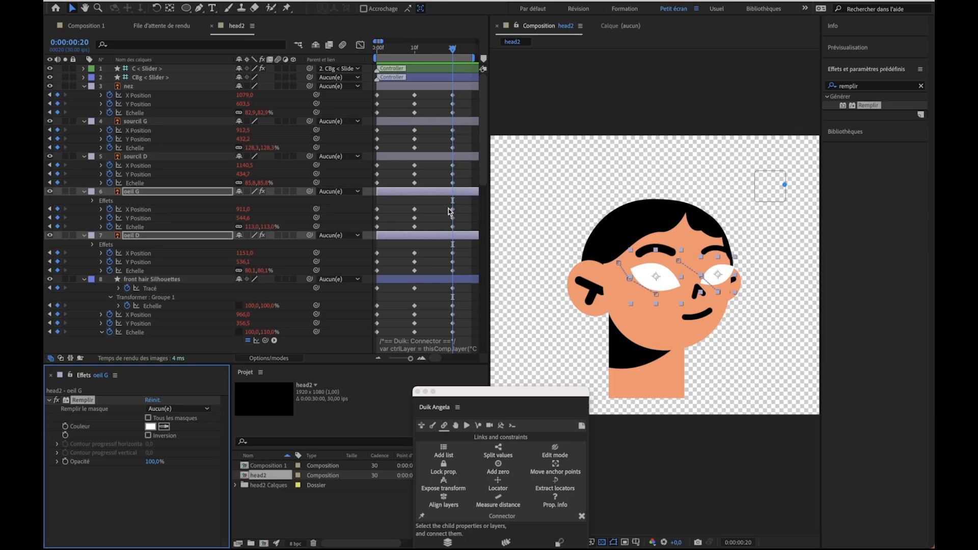
Step: Try the slider handle near its centre, and undo both the handle move and the white fill colour
mouse_move(785, 186)
mouse_down()
mouse_move(764, 186)
mouse_move(773, 189)
mouse_up()
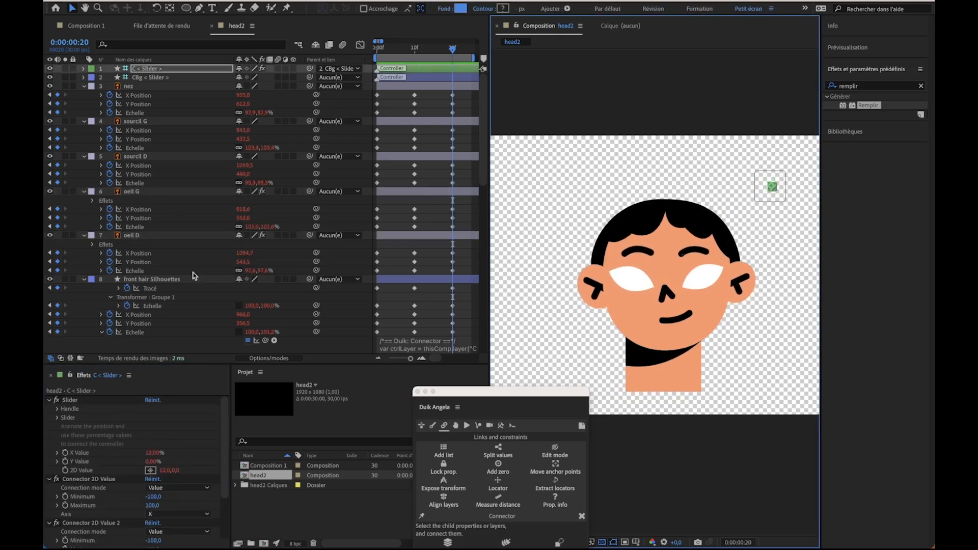
key(super+z)
key(super+z)
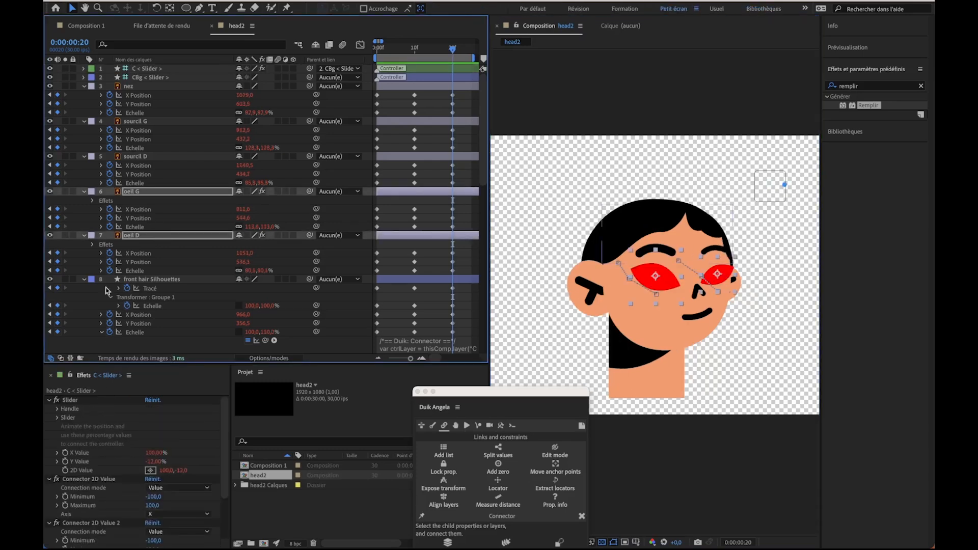
Step: Delete the Remplir effect from the oeil G layer and from the oeil D layer
click(135, 227)
click(82, 400)
key(Delete)
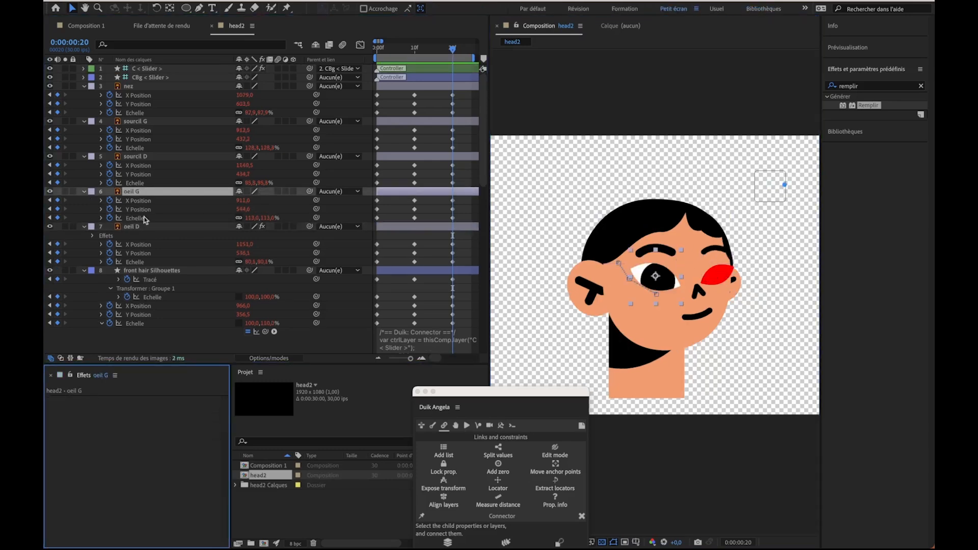
click(139, 192)
click(134, 455)
click(132, 227)
click(82, 400)
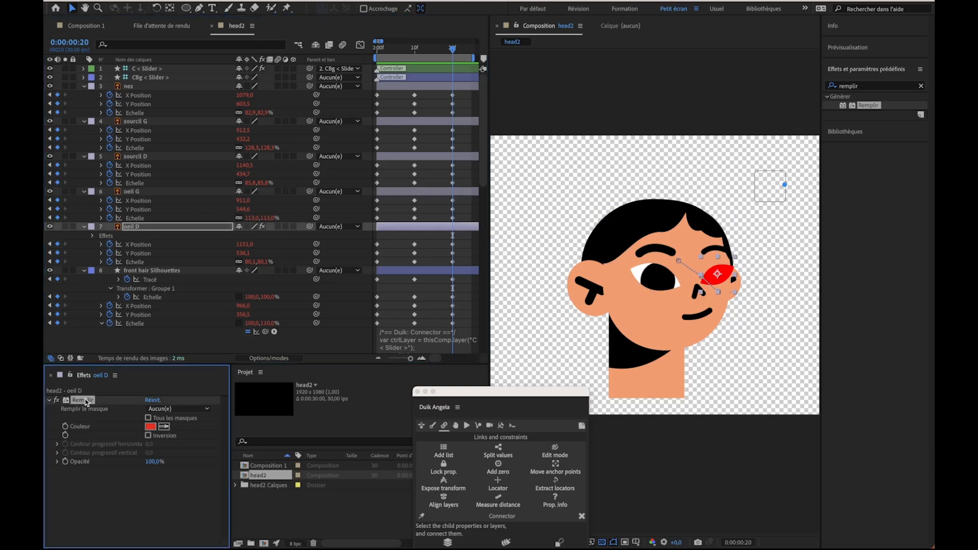
key(Delete)
Step: Apply Remplir to both eye layers again and set the oeil G fill colour to white (FFFFFF)
shift+click(146, 194)
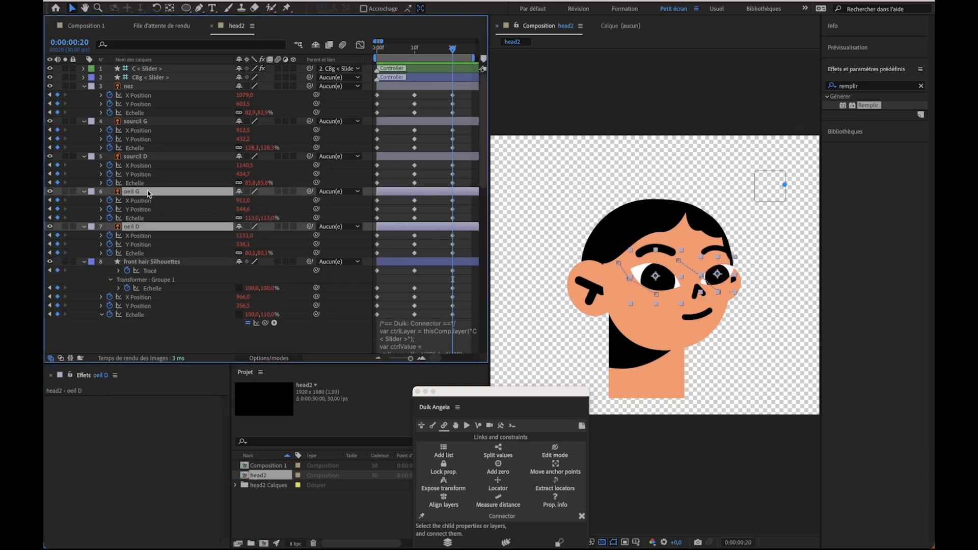
double_click(868, 106)
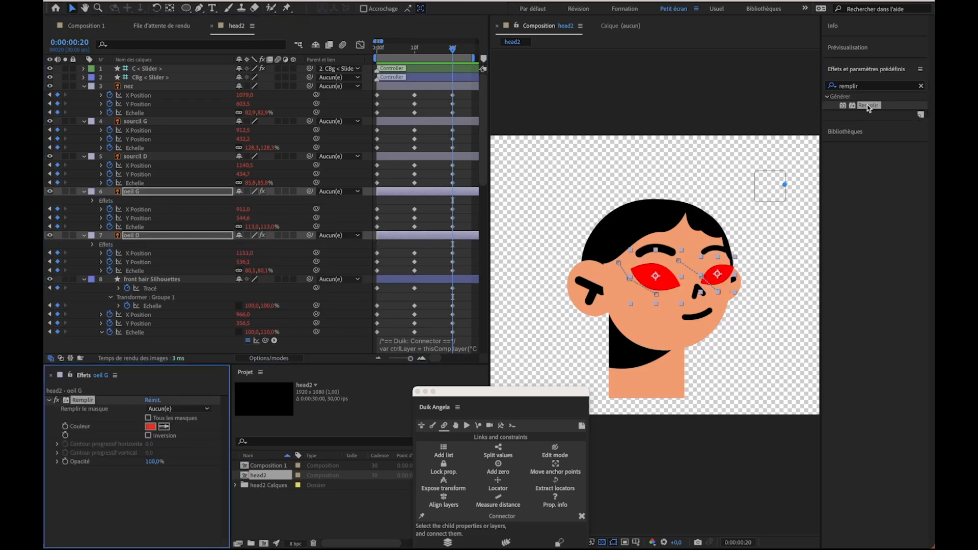
click(150, 426)
drag(189, 256, 142, 205)
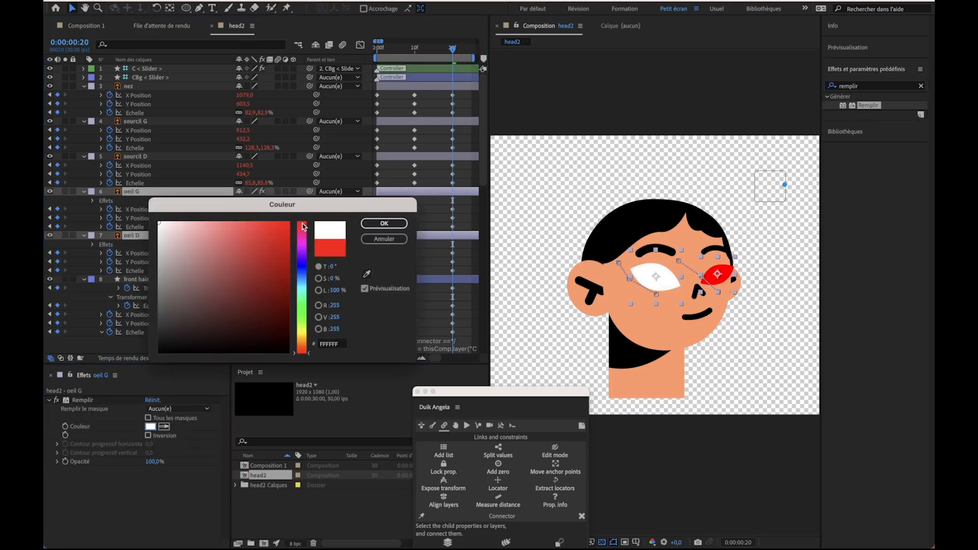
click(384, 223)
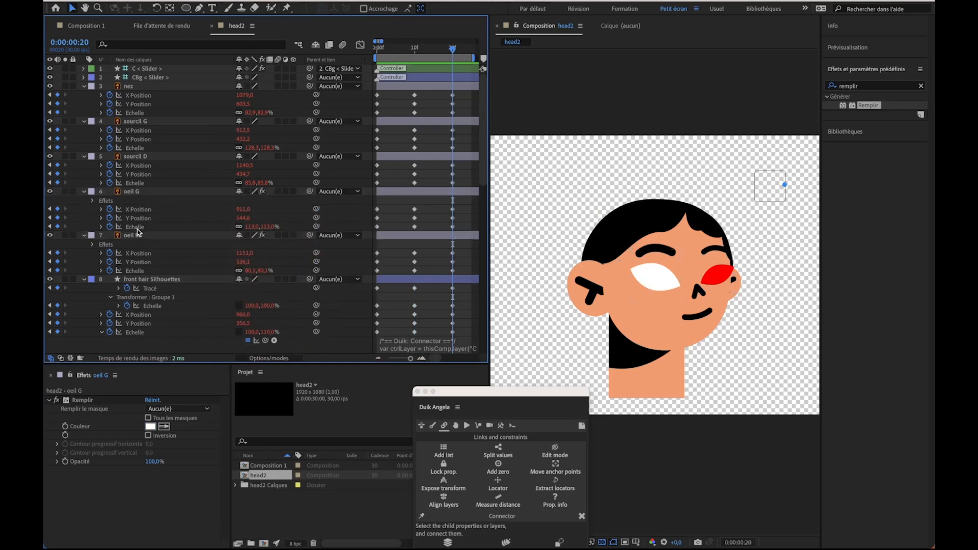
Step: Set the Remplir colour of the oeil D layer to white (FFFFFF)
click(126, 234)
click(150, 426)
drag(182, 269, 124, 205)
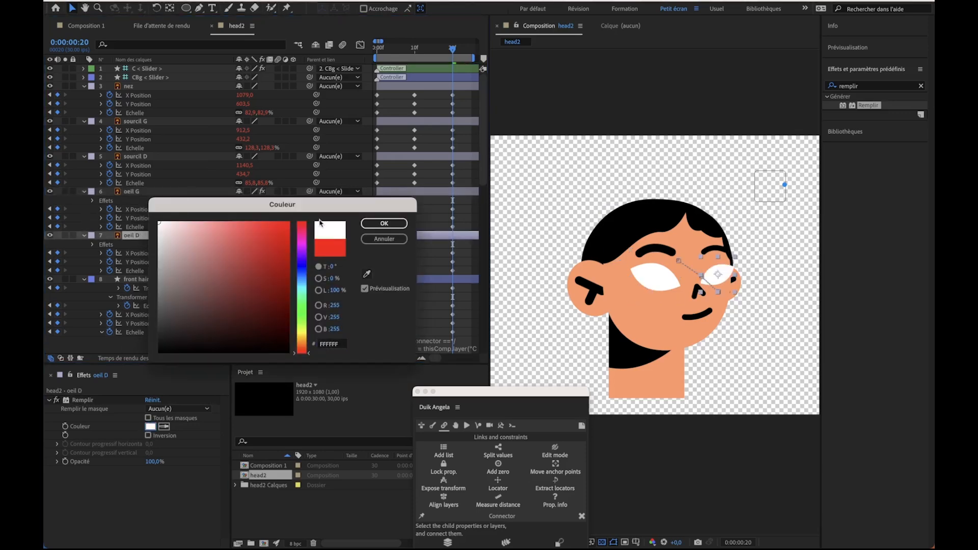
click(384, 223)
Step: Collapse the displayed properties of all layers in the head2 timeline and clear the selection
click(140, 193)
key(ctrl+a)
key(u)
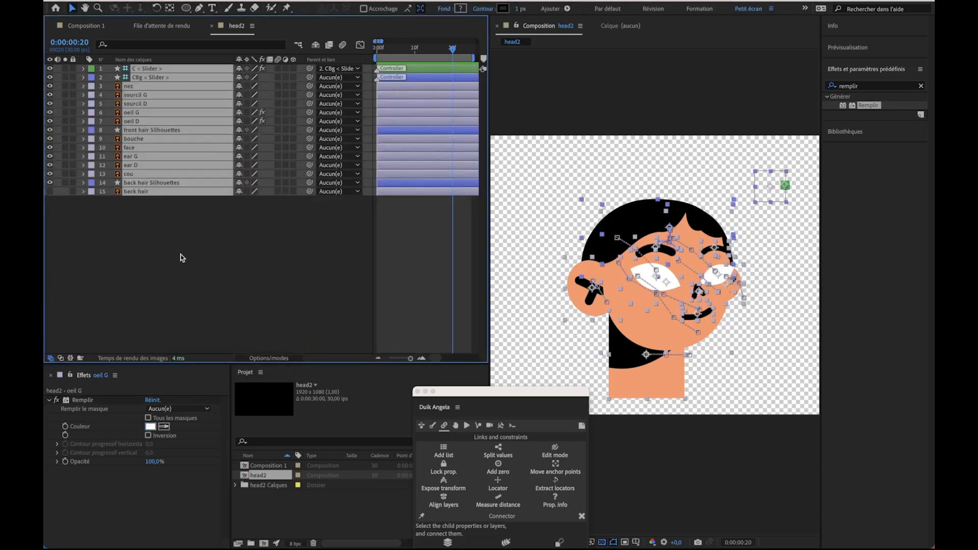
click(184, 256)
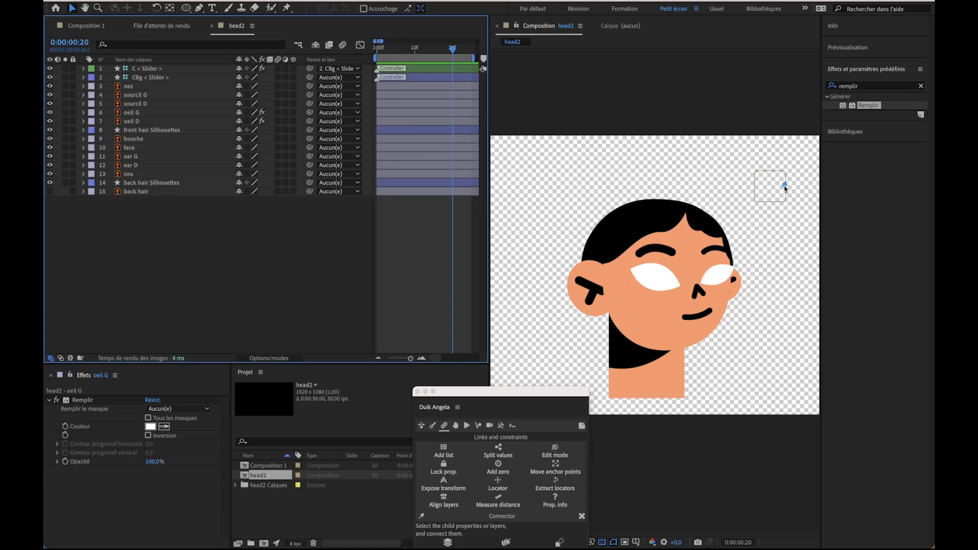
Step: Return the slider handle to near its centre, about X 0 and Y -8, and inspect the front-facing head
drag(785, 187, 771, 187)
click(743, 212)
scroll(681, 305, up, 1)
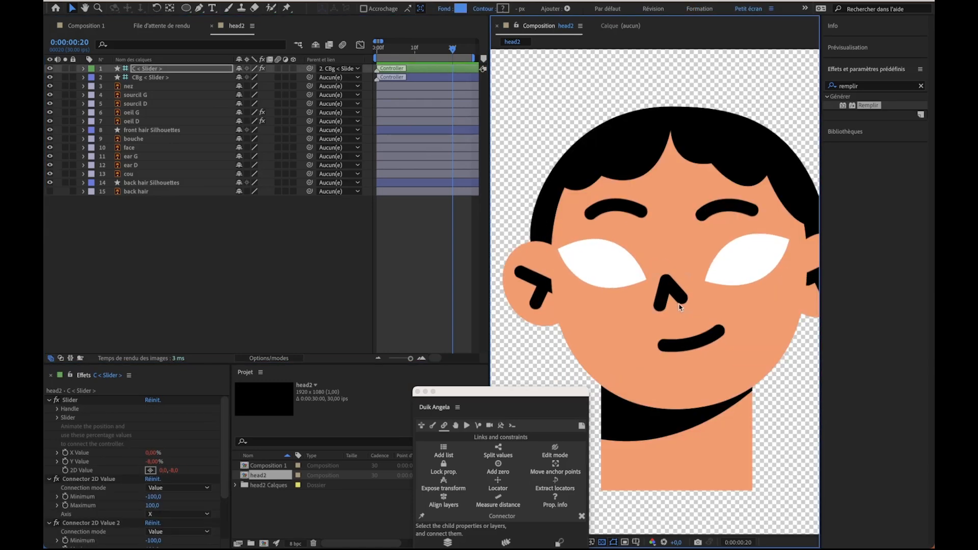
scroll(681, 307, down, 1)
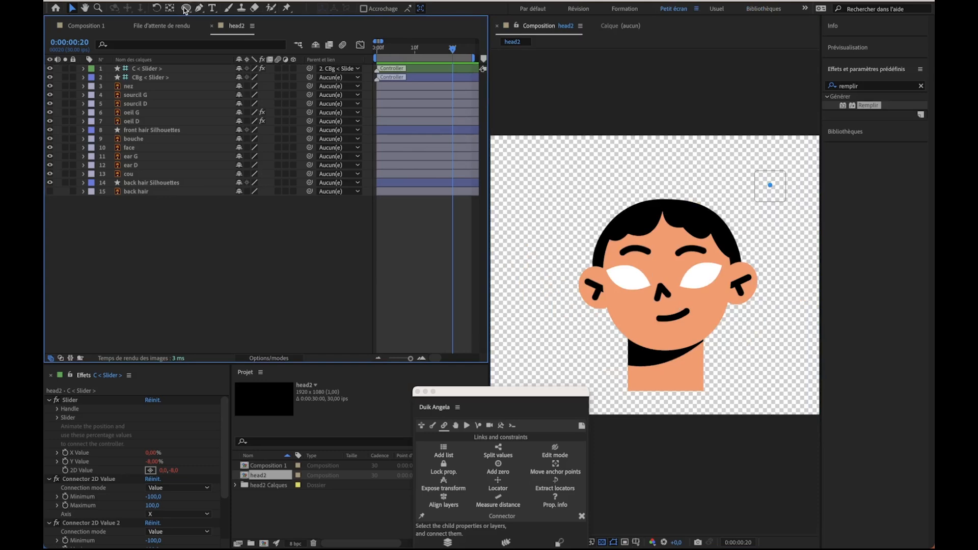
Step: Draw a black circle as a new shape layer over the white of the oeil G eye for its pupil
click(187, 8)
scroll(648, 263, up, 2)
mouse_move(579, 239)
mouse_down()
mouse_move(640, 301)
mouse_move(601, 276)
mouse_up()
key(v)
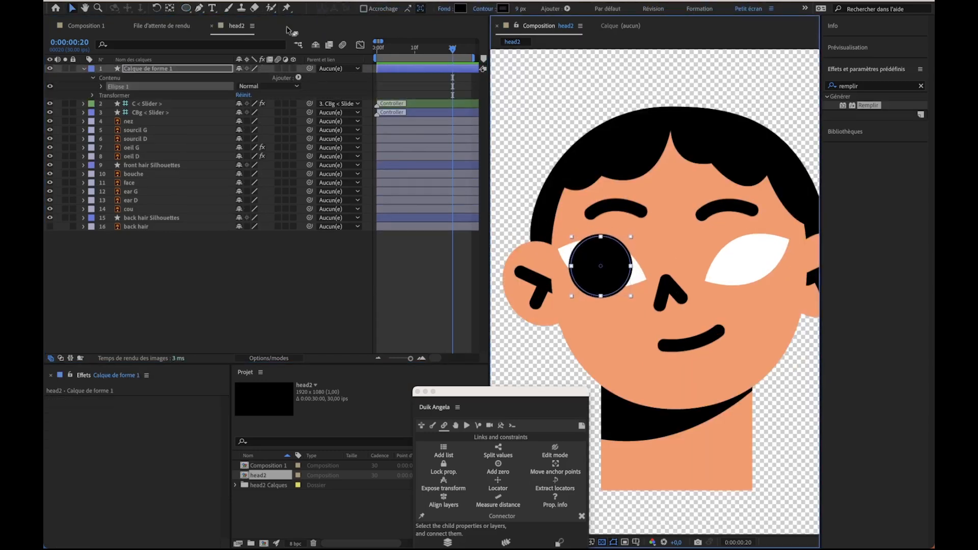
Step: Change the stroke colour of the new pupil circle to red
click(187, 265)
click(133, 60)
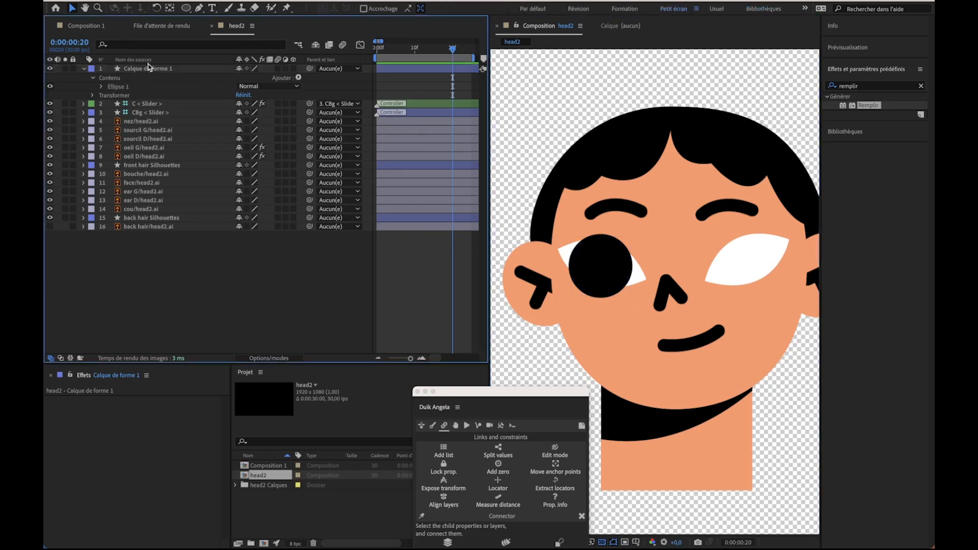
click(146, 68)
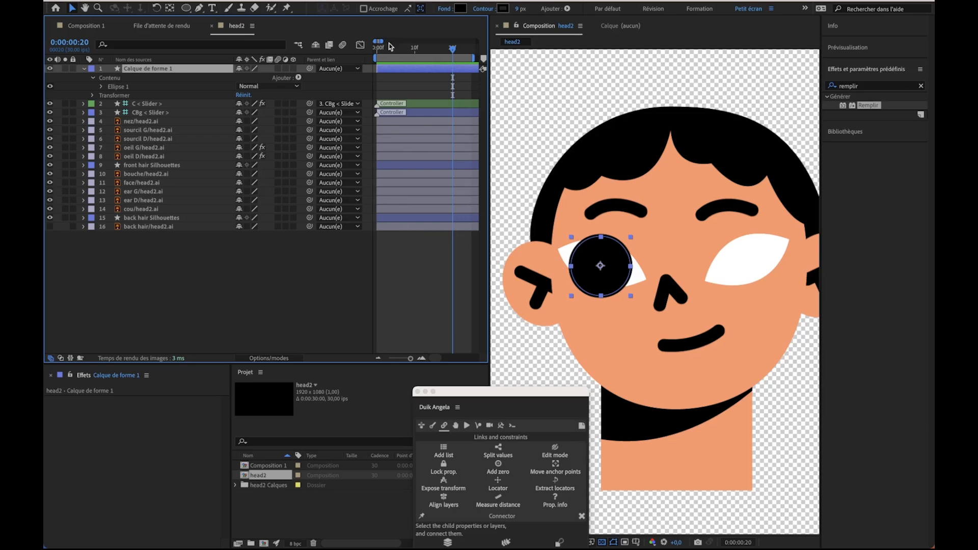
click(502, 8)
drag(193, 268, 291, 234)
click(383, 223)
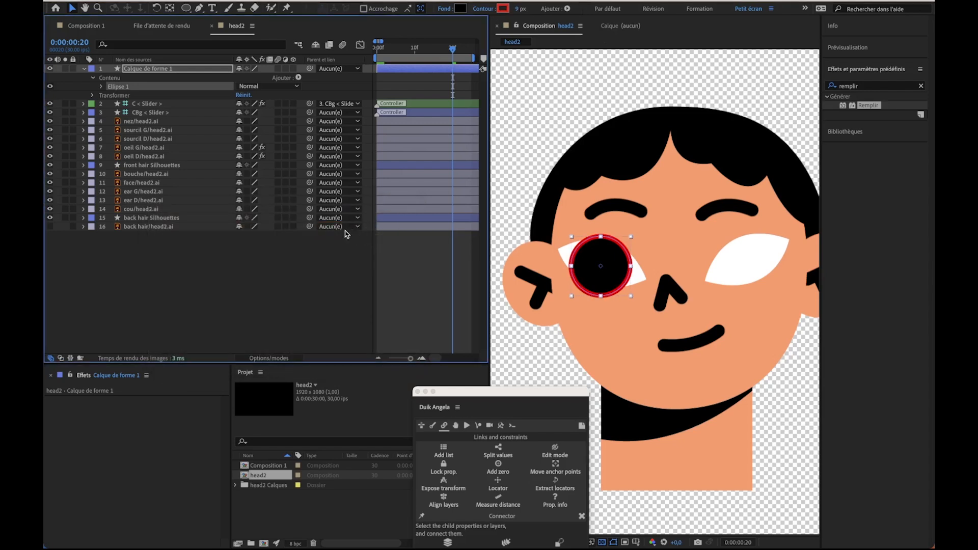
Step: Move the playhead to the first frame, and show the Modes column in a wider timeline panel
click(164, 70)
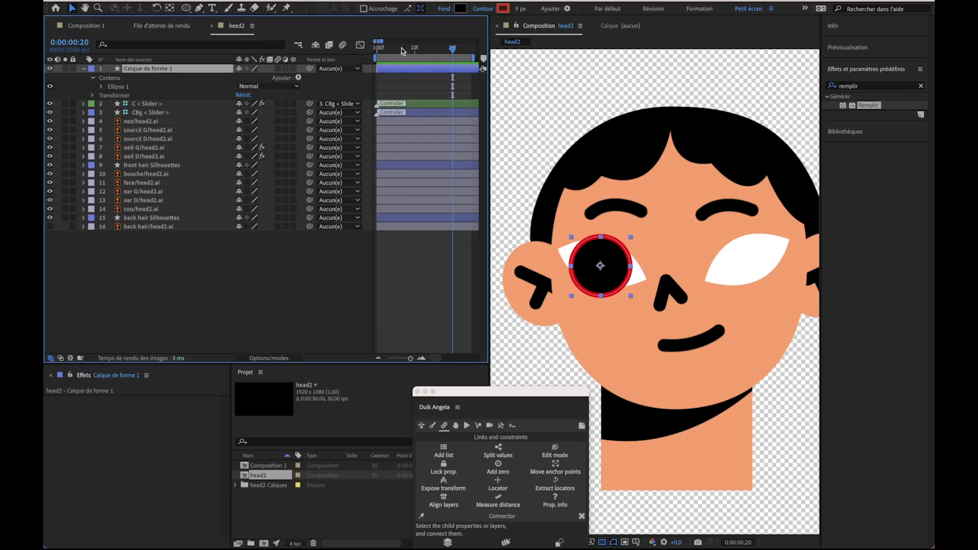
key(Home)
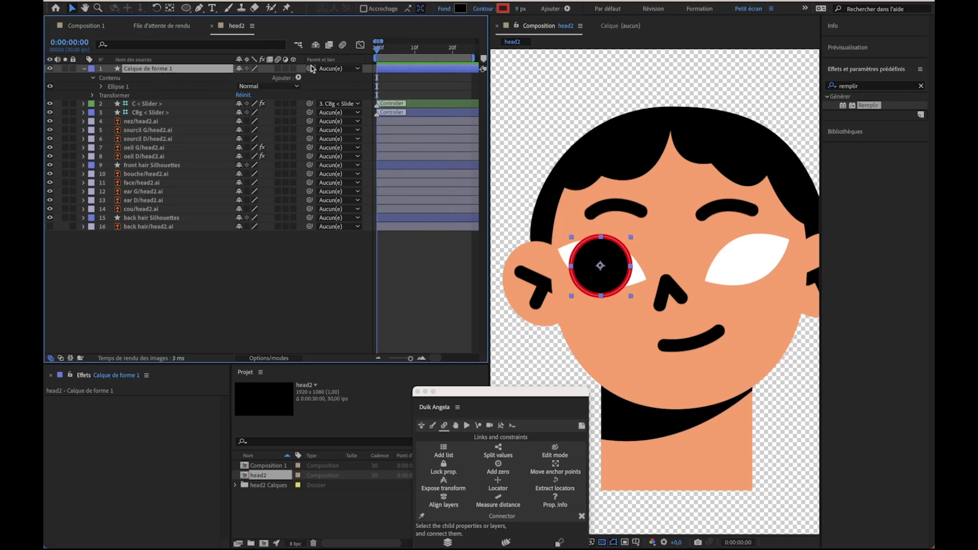
right_click(199, 61)
mouse_move(211, 101)
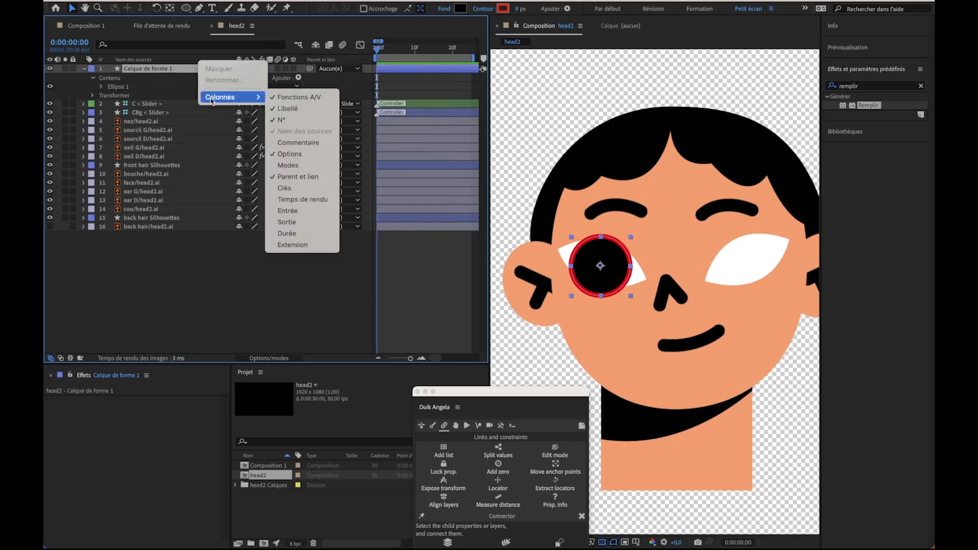
click(288, 165)
drag(487, 46, 526, 46)
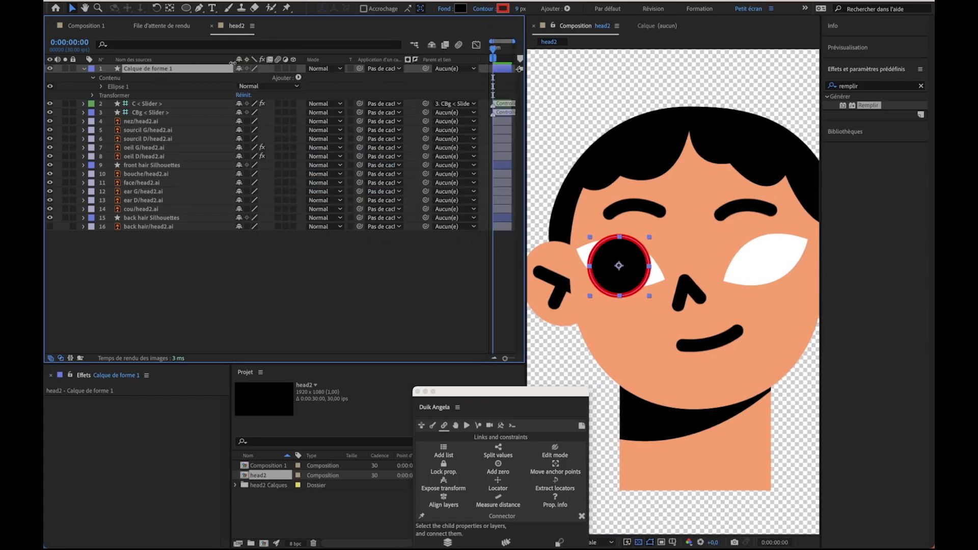
click(210, 261)
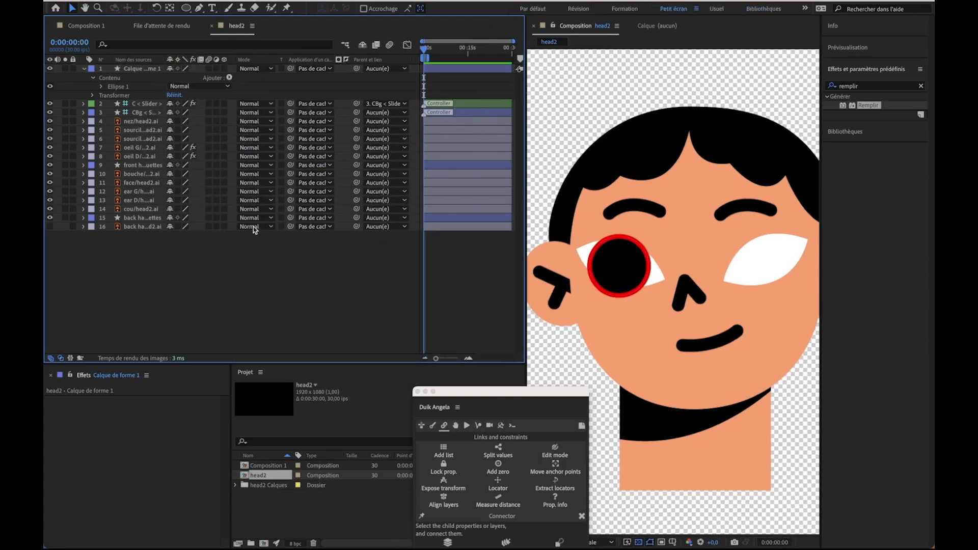
Step: Rename the pupil circle's shape layer as oeil G
click(151, 72)
key(Return)
text(oeil)
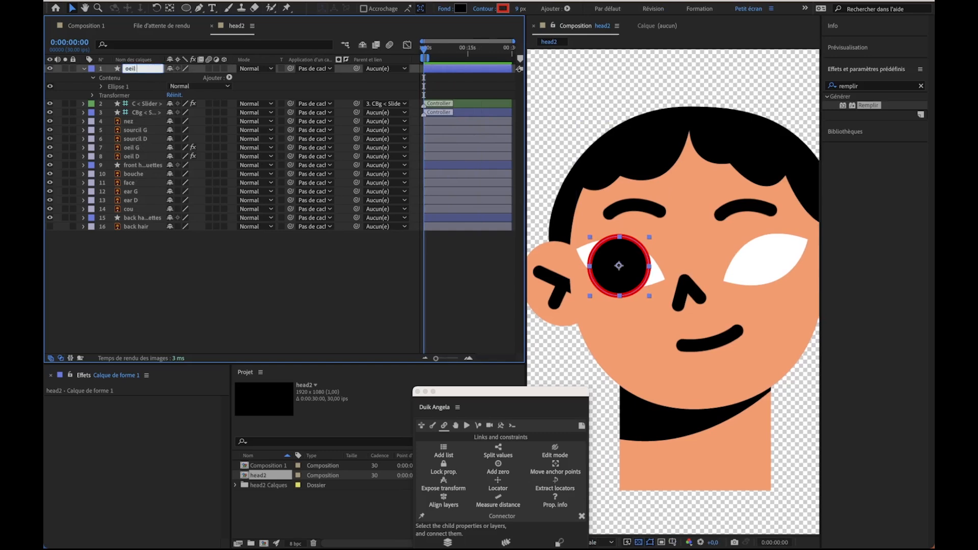
text( G)
key(Return)
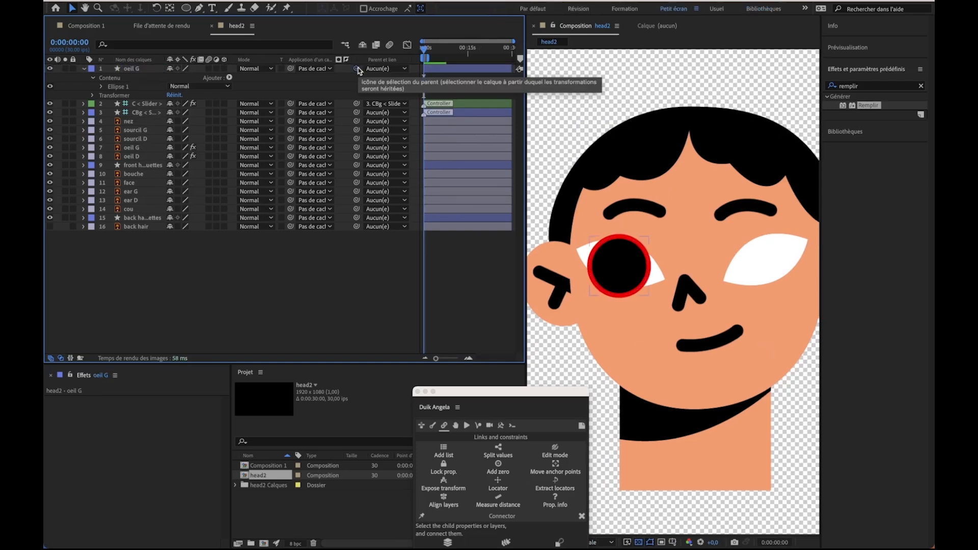
Step: Parent the pupil circle layer to the white oeil G eye layer, and test it with the slider handle at about X 24, Y -8
drag(357, 69, 136, 148)
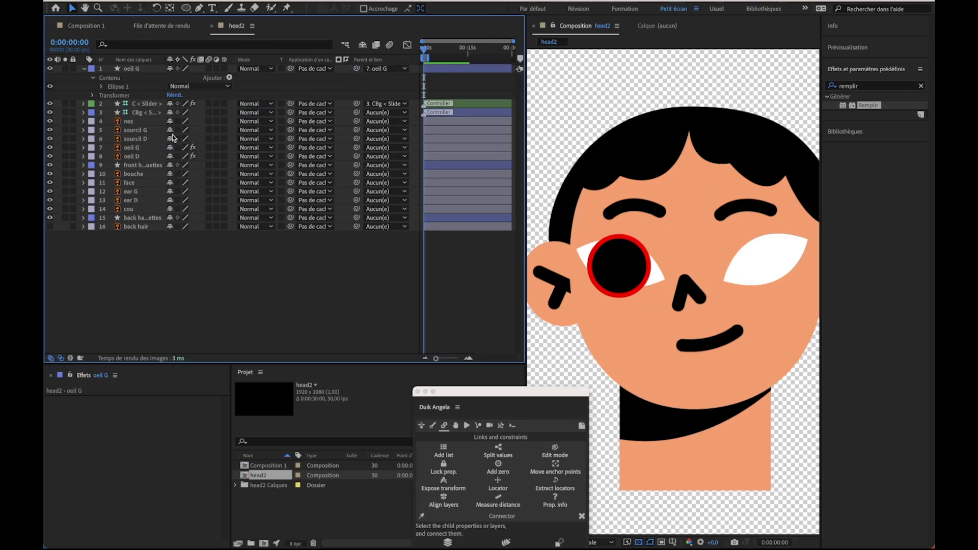
scroll(662, 177, down, 1)
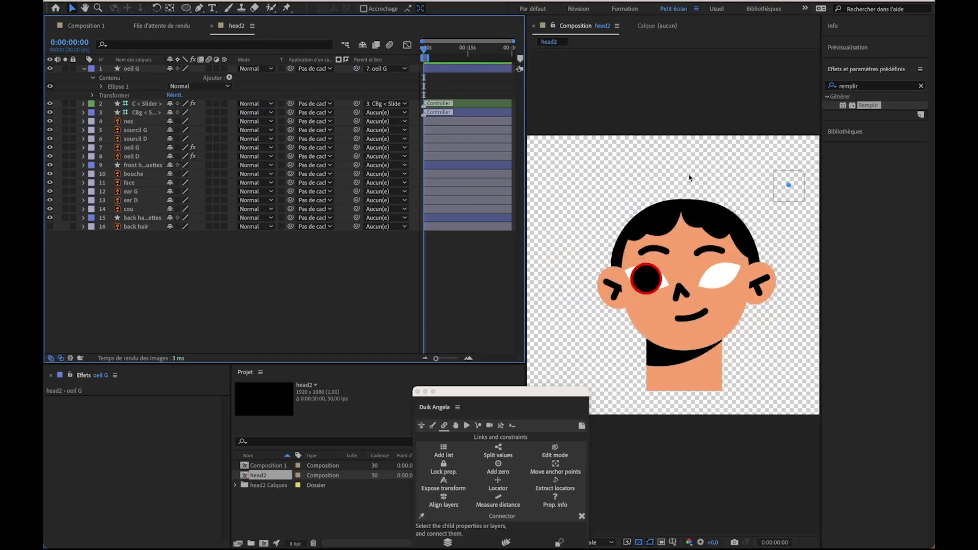
mouse_move(790, 187)
mouse_down()
mouse_move(764, 183)
mouse_move(805, 197)
mouse_move(815, 184)
mouse_move(779, 180)
mouse_move(786, 197)
mouse_move(788, 186)
mouse_up()
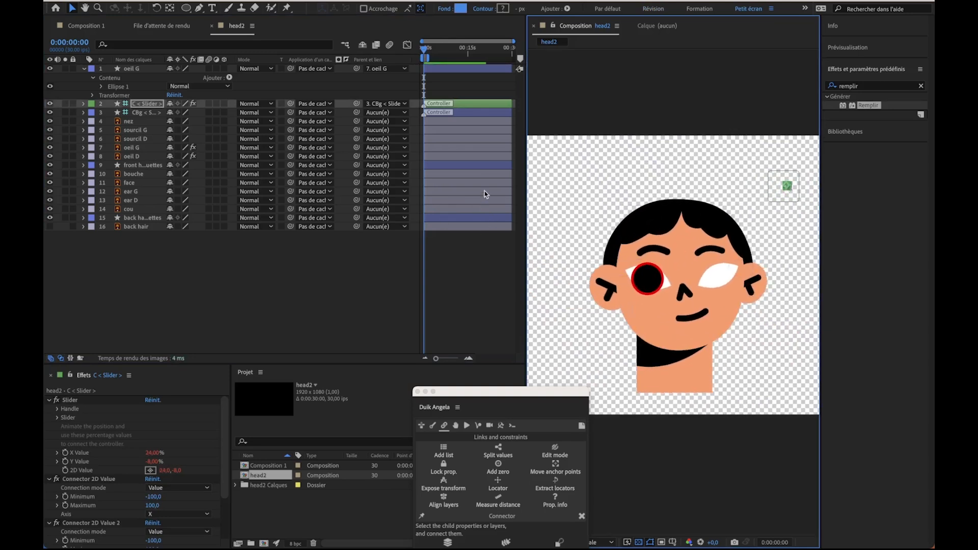
Step: Set the white oeil G eye layer as the pupil's track matte, and turn the white eye layer's visibility back on
drag(290, 68, 144, 149)
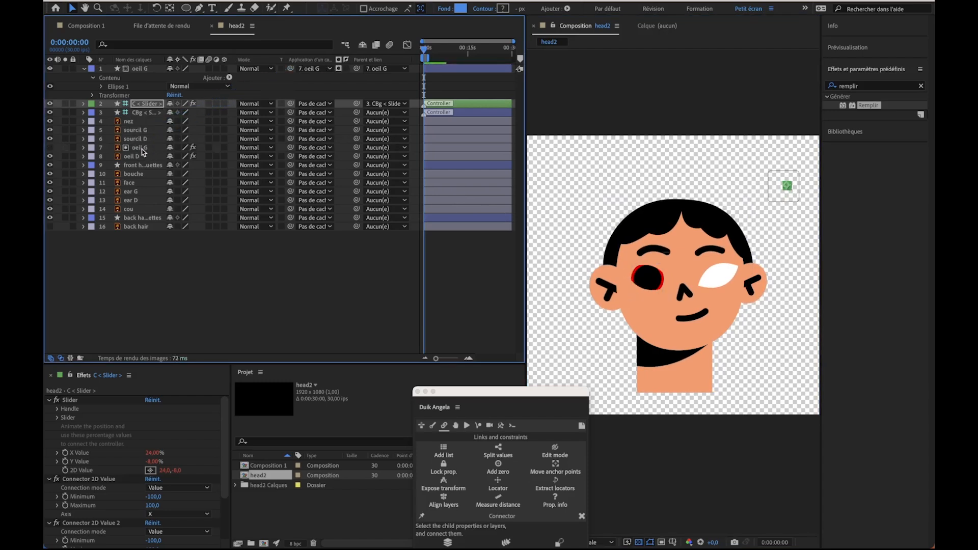
click(139, 148)
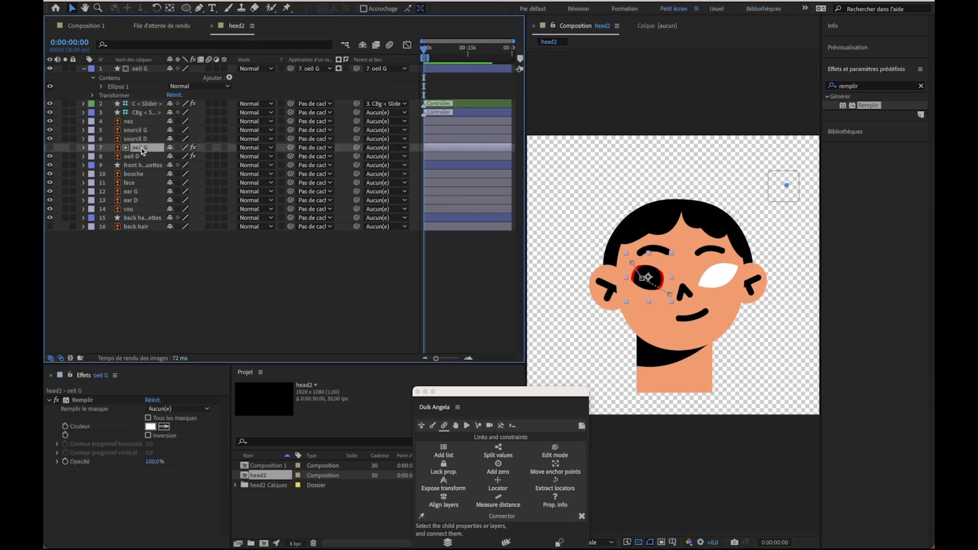
click(49, 147)
Step: Scale the oeil G pupil to 85% and recentre it in the white of the eye
key(period)
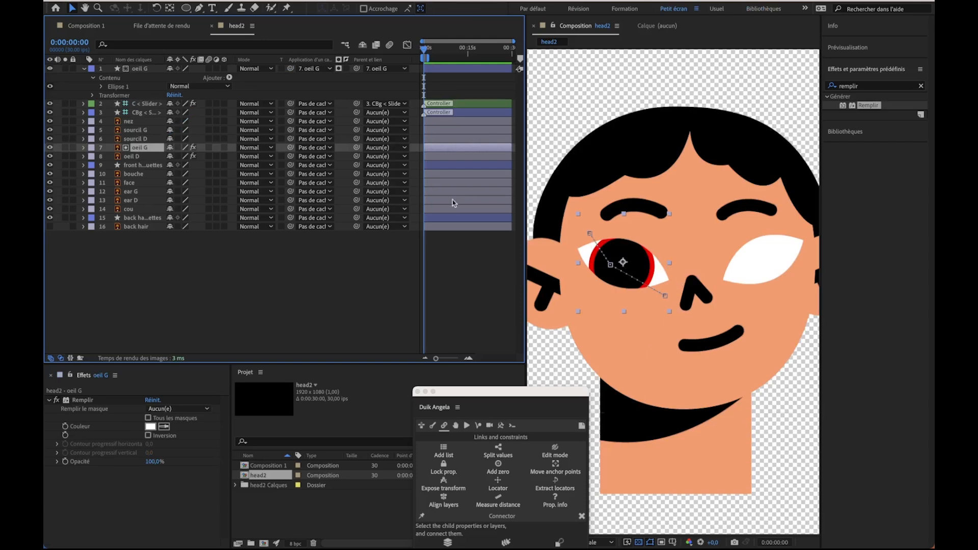
click(146, 68)
mouse_move(636, 272)
mouse_down()
mouse_move(593, 246)
mouse_move(640, 272)
mouse_move(611, 268)
mouse_move(635, 270)
mouse_up()
click(158, 70)
key(s)
drag(184, 78, 175, 79)
drag(624, 266, 622, 272)
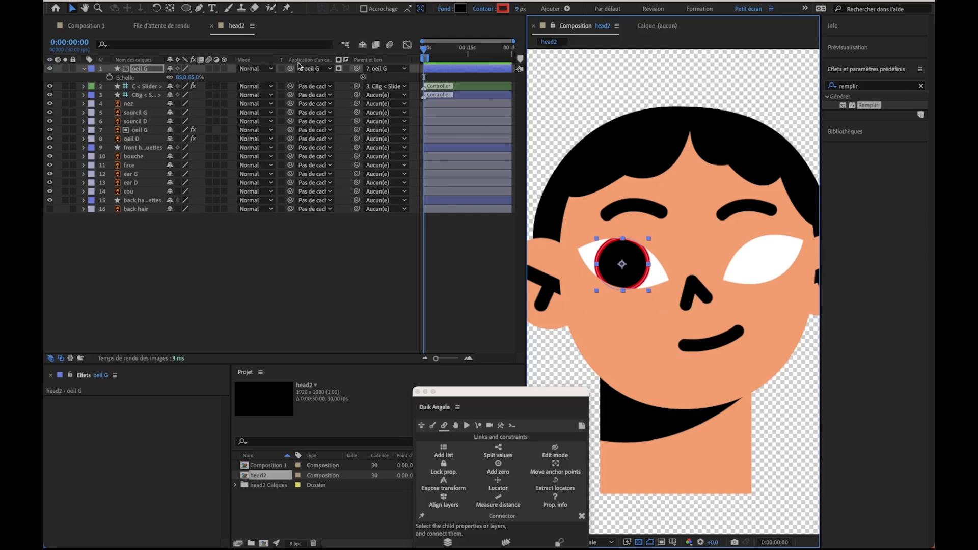
Step: Duplicate the oeil G pupil layer and rename the copy as oeil D
click(145, 72)
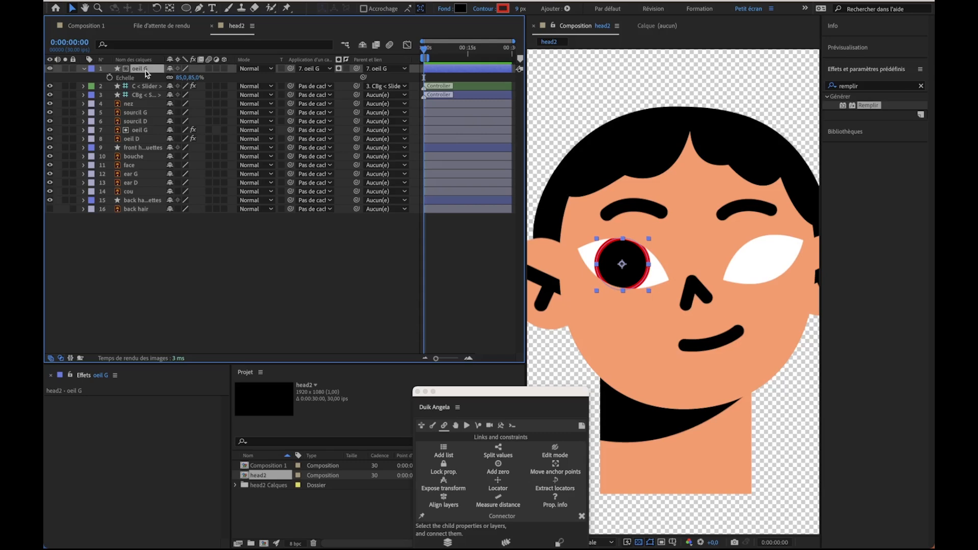
key(ctrl+d)
key(Return)
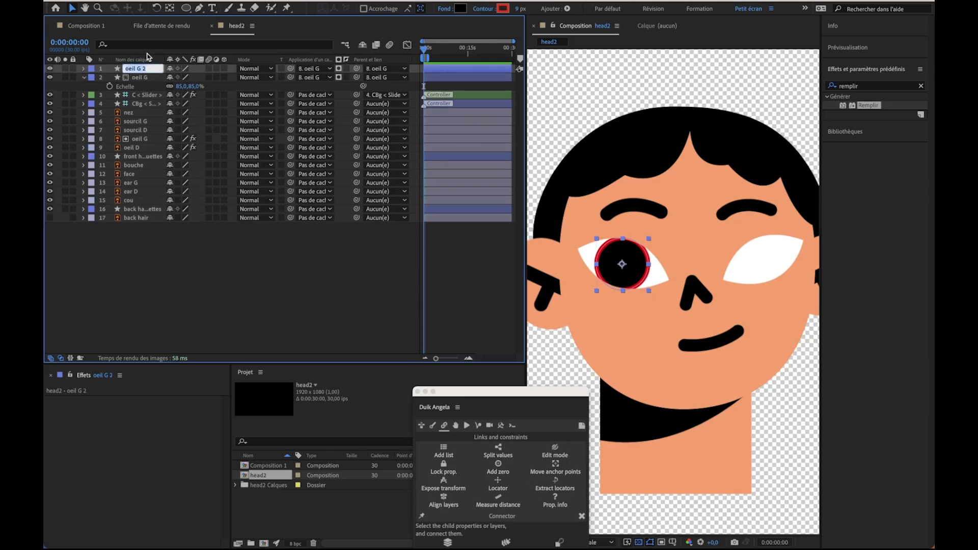
key(Right)
key(BackSpace)
text(D)
key(Return)
Step: Move the oeil D pupil onto the other eye, and set the white oeil D layer as its parent and track matte
click(622, 260)
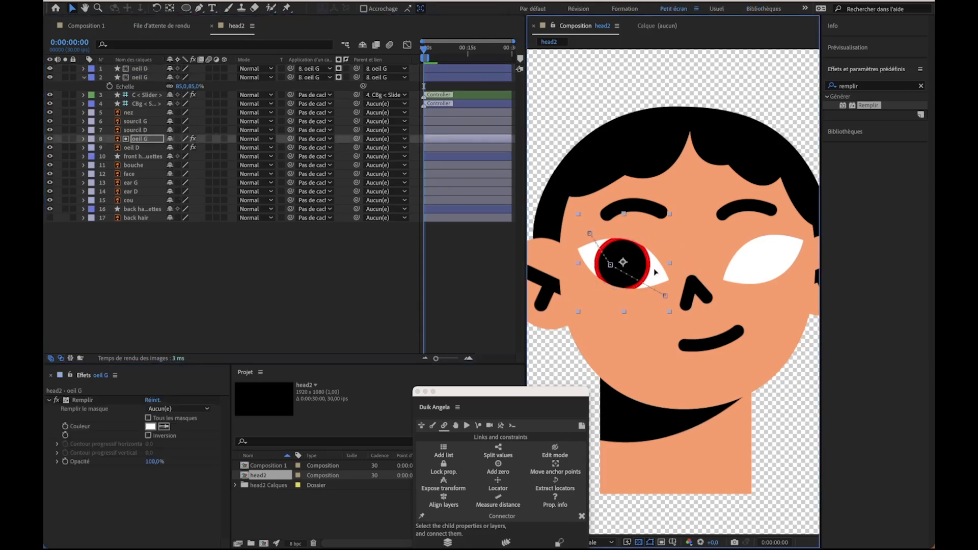
click(139, 68)
drag(622, 270, 762, 269)
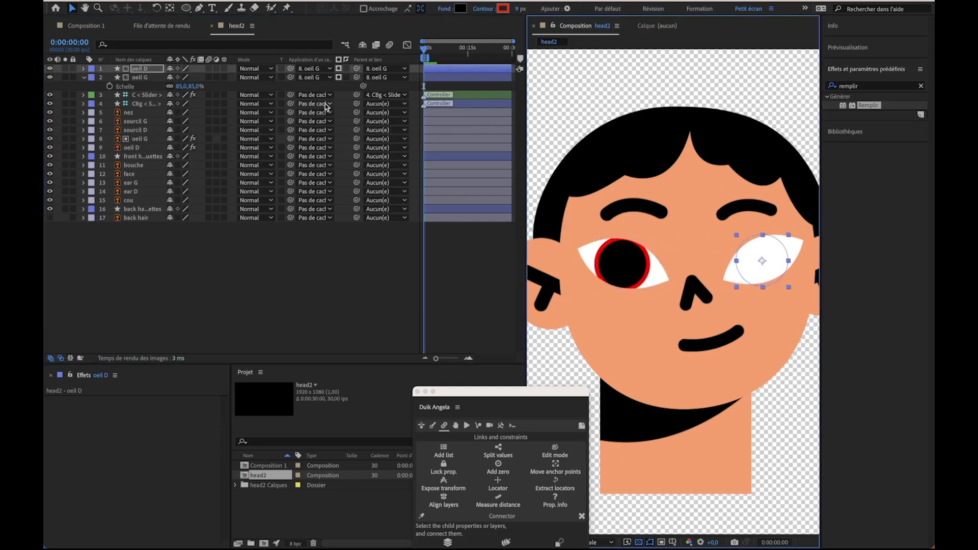
drag(118, 147, 119, 147)
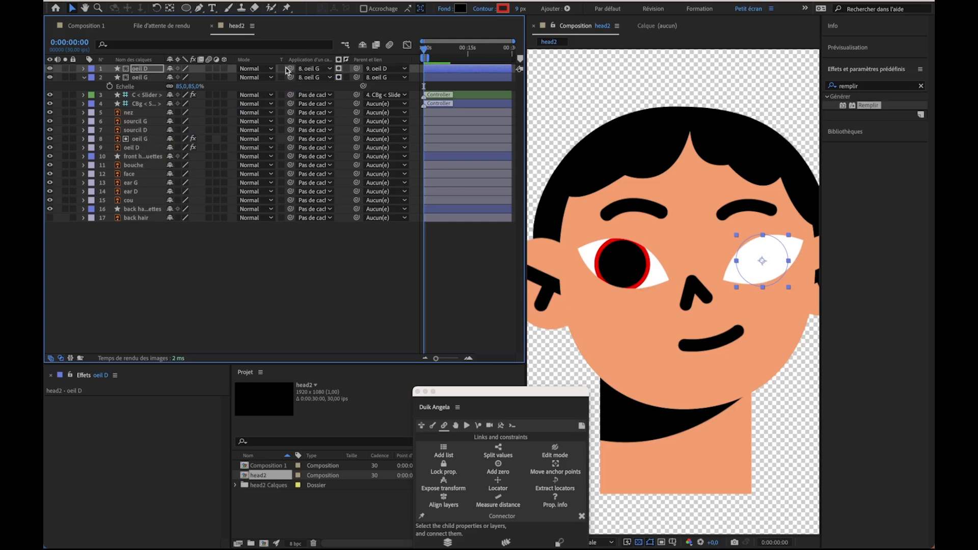
drag(290, 68, 185, 148)
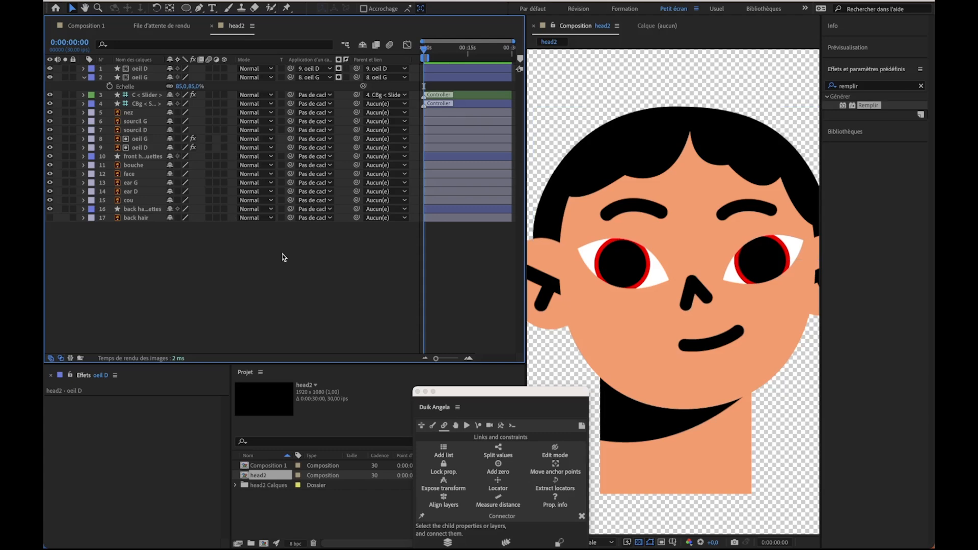
Step: Show the Position property of both the oeil D and oeil G pupil layers
click(142, 81)
click(143, 70)
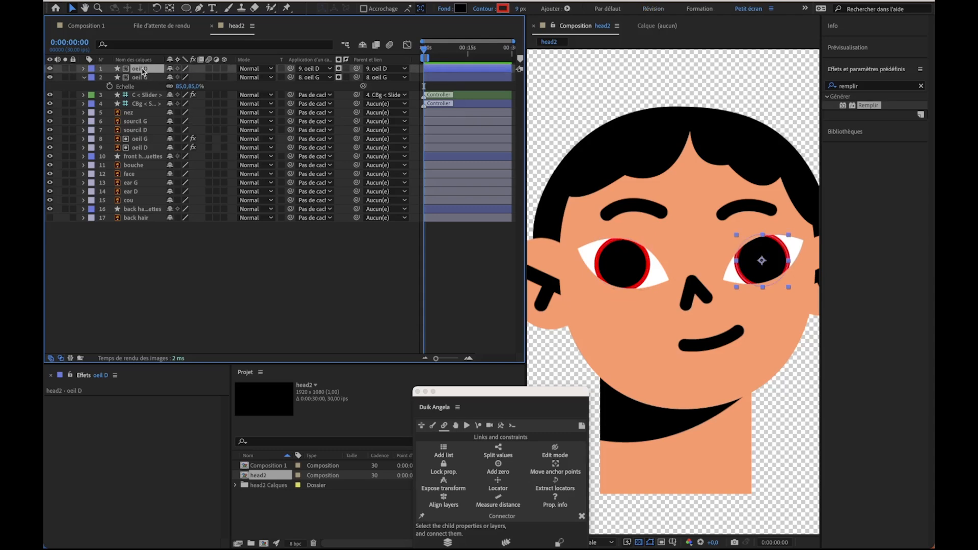
shift+click(142, 77)
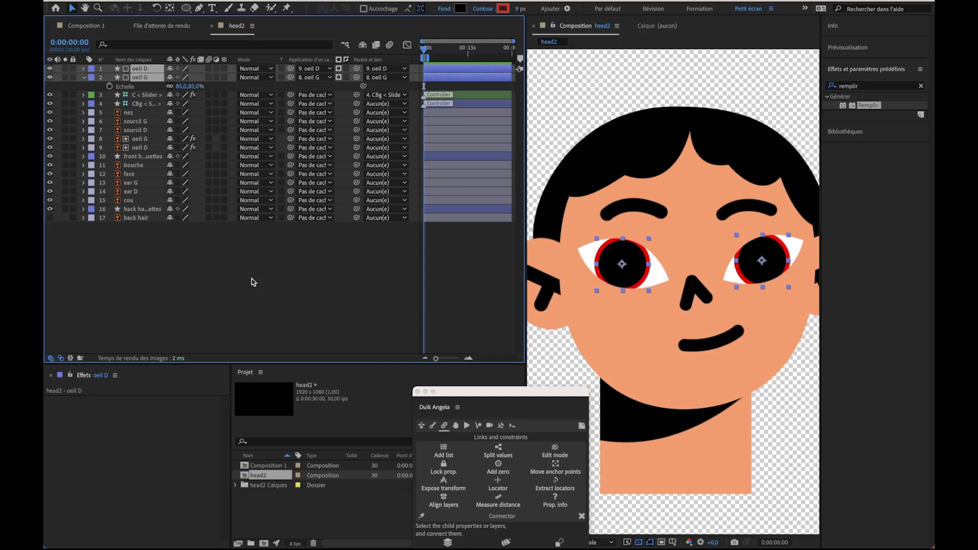
key(p)
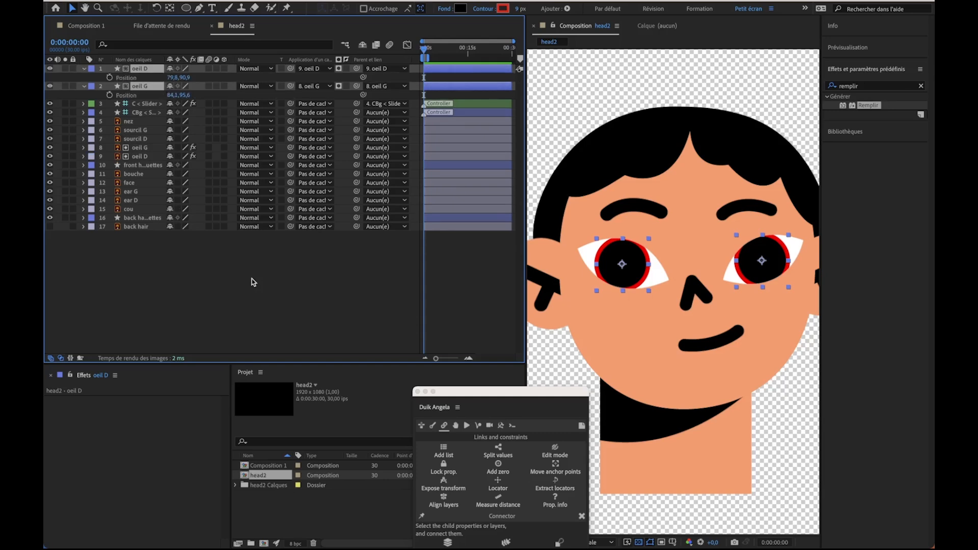
click(253, 282)
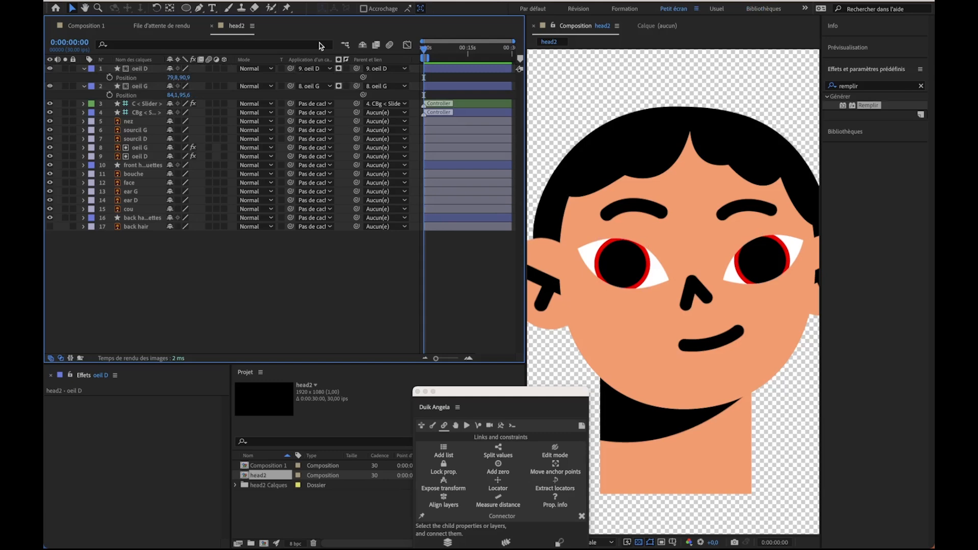
Step: Try linking the oeil G pupil's Position to the oeil D pupil's Position, and undo the link with its test move
drag(363, 94, 133, 80)
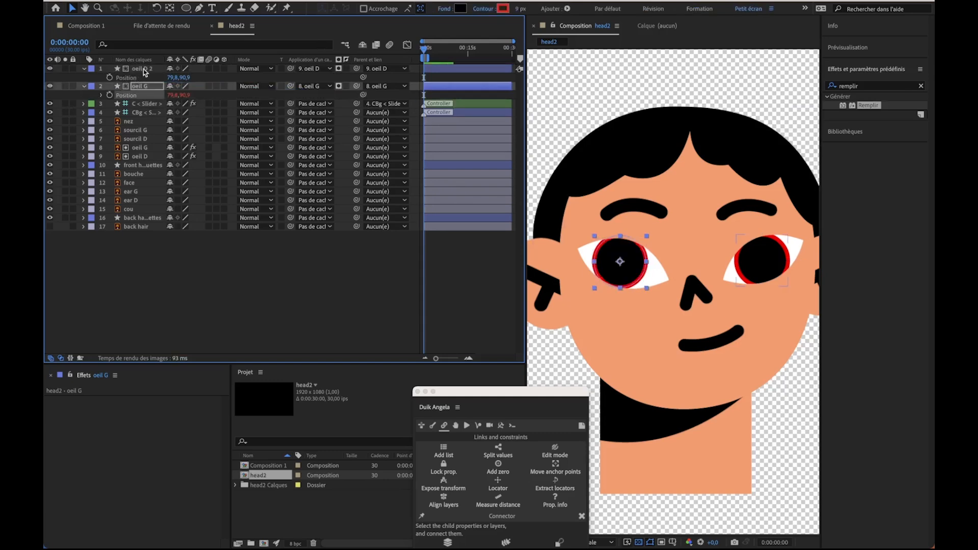
click(731, 249)
mouse_move(766, 256)
mouse_down()
mouse_move(779, 255)
mouse_move(734, 270)
mouse_move(770, 255)
mouse_up()
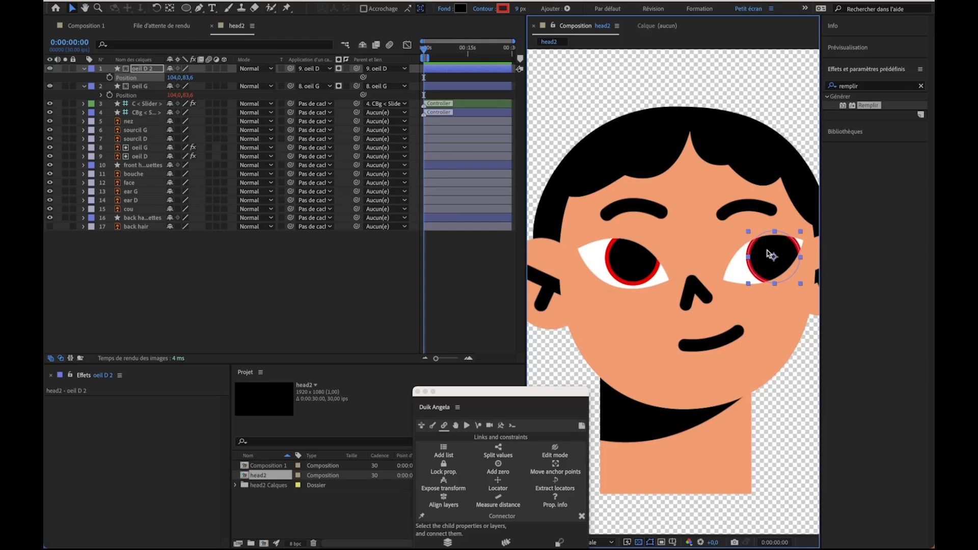
key(super+z)
key(super+z)
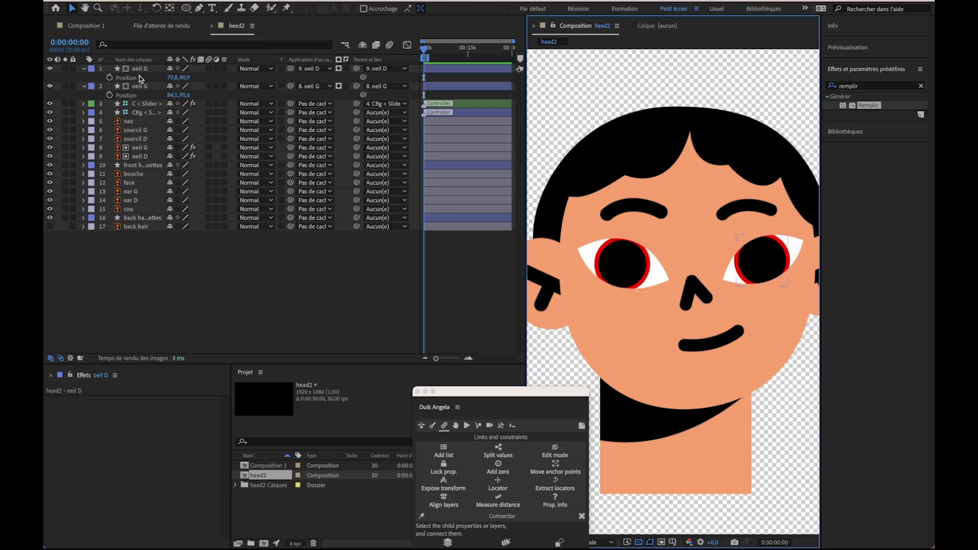
Step: Move the slider handle close to the centre of its box, at about X -2, Y 6
key(space)
drag(688, 135, 548, 181)
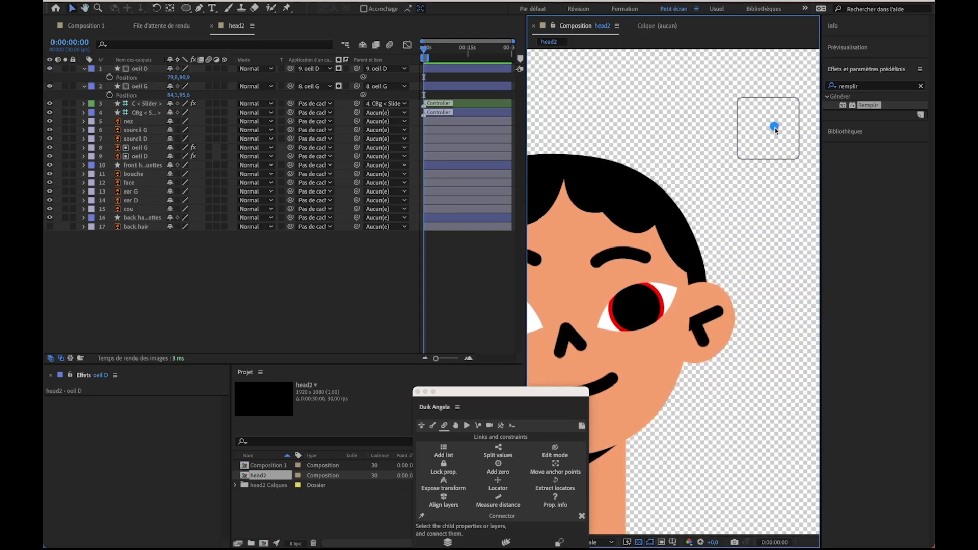
drag(776, 129, 772, 131)
key(space)
drag(720, 149, 763, 146)
drag(813, 124, 707, 130)
key(space)
drag(707, 130, 746, 119)
key(space)
drag(746, 119, 772, 126)
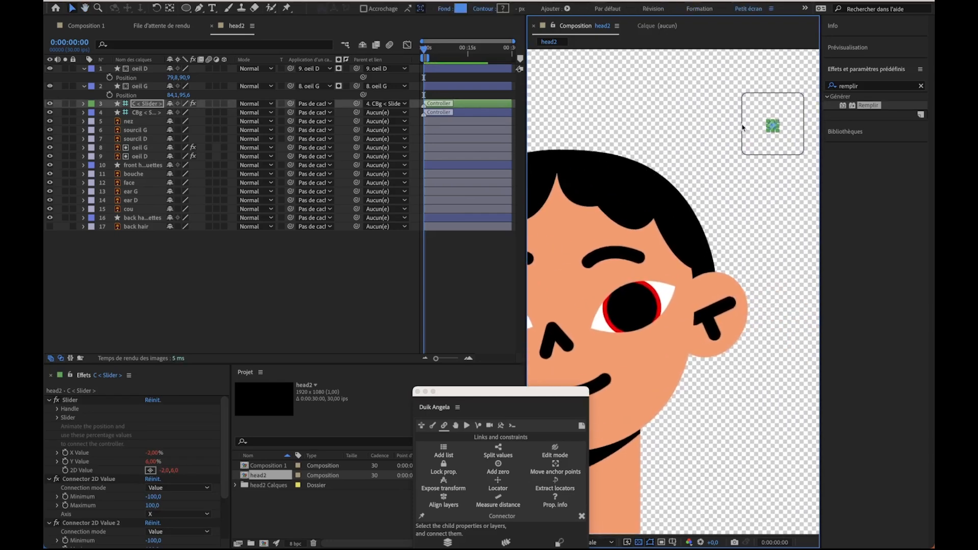
Step: Link the oeil G pupil's Position to the oeil D pupil's Position, and move the oeil D pupil to about X 69.8, Y 90.9
click(633, 303)
key(space)
drag(632, 303, 697, 266)
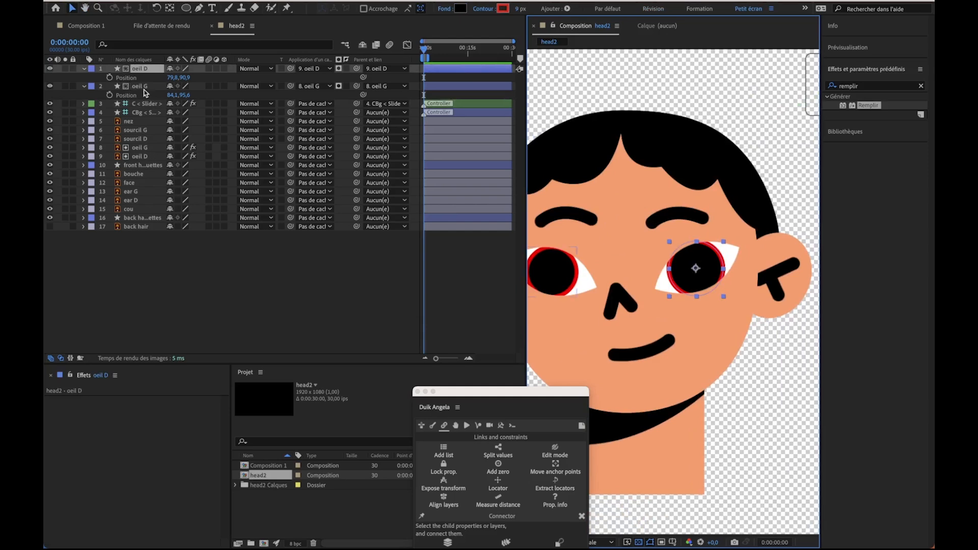
drag(363, 96, 130, 81)
click(154, 69)
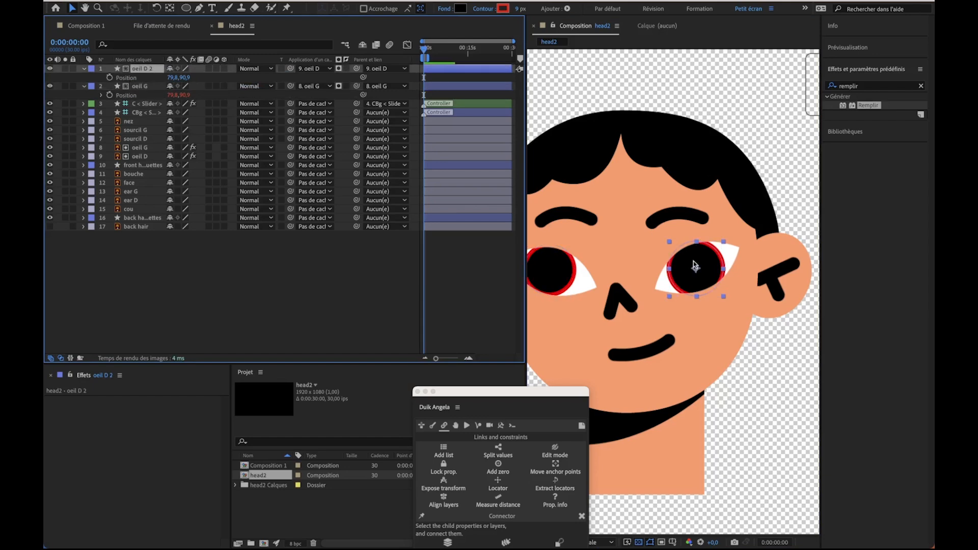
mouse_move(694, 263)
mouse_down()
mouse_move(706, 249)
mouse_move(720, 254)
mouse_move(697, 259)
mouse_up()
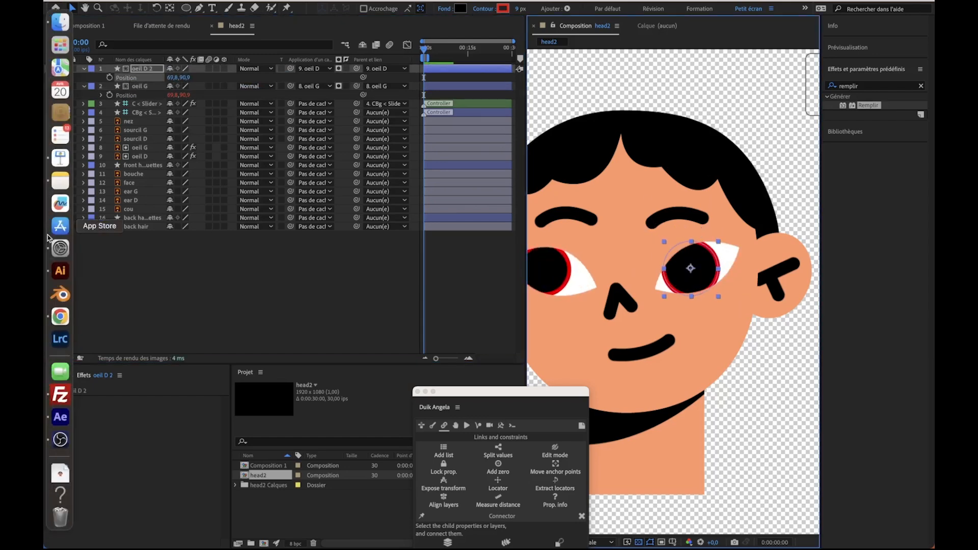
Step: Switch to Chrome, search for "équidistance def", and return to After Effects
click(61, 316)
click(239, 25)
text(éq)
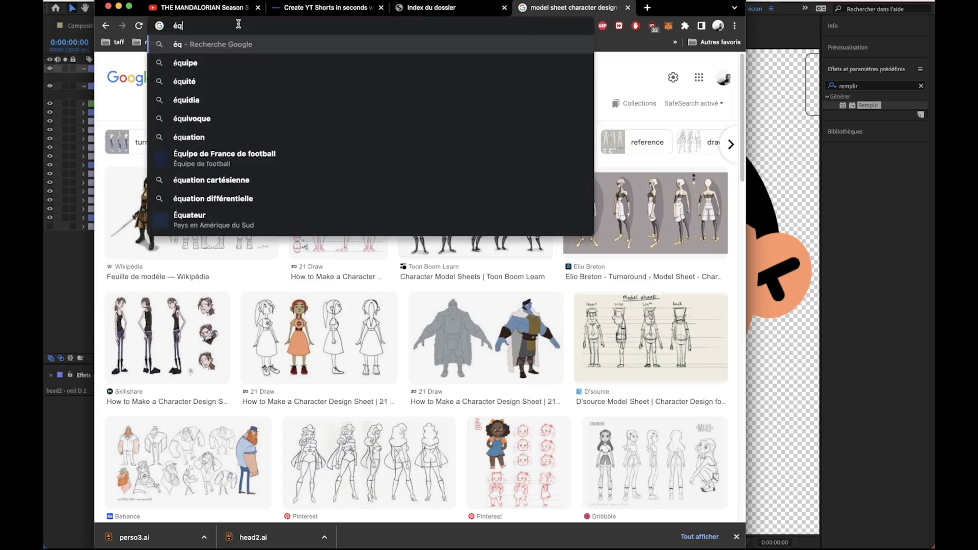
text(uidistance def)
key(Return)
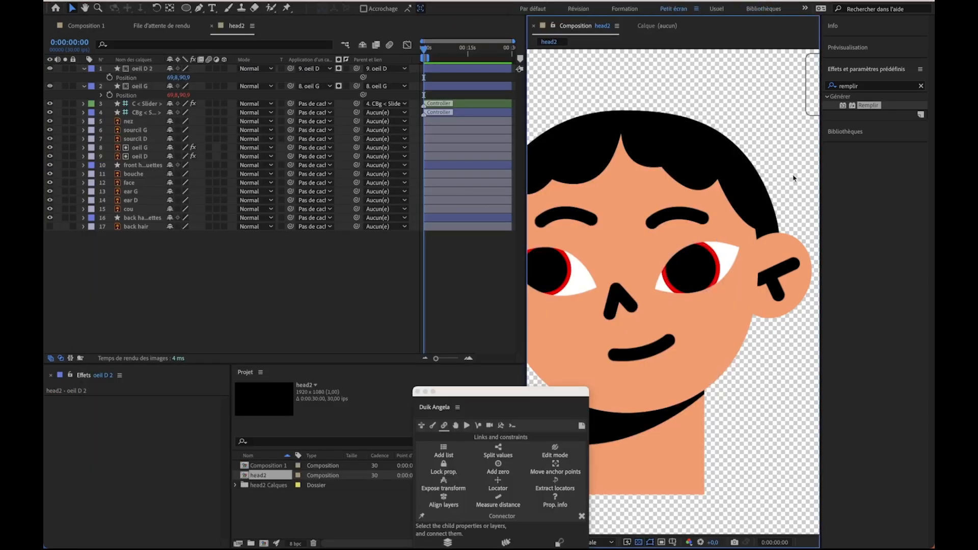
click(798, 195)
Step: Put the playhead on the first frame of a closer timeline, and separate the oeil D pupil's Position into X and Y dimensions
click(453, 49)
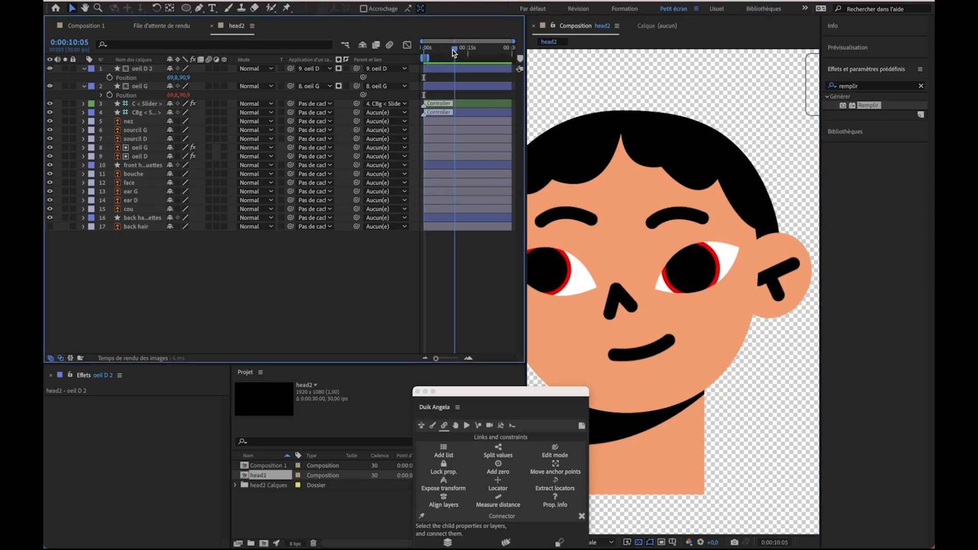
drag(453, 50, 407, 43)
key(equal)
key(equal)
key(equal)
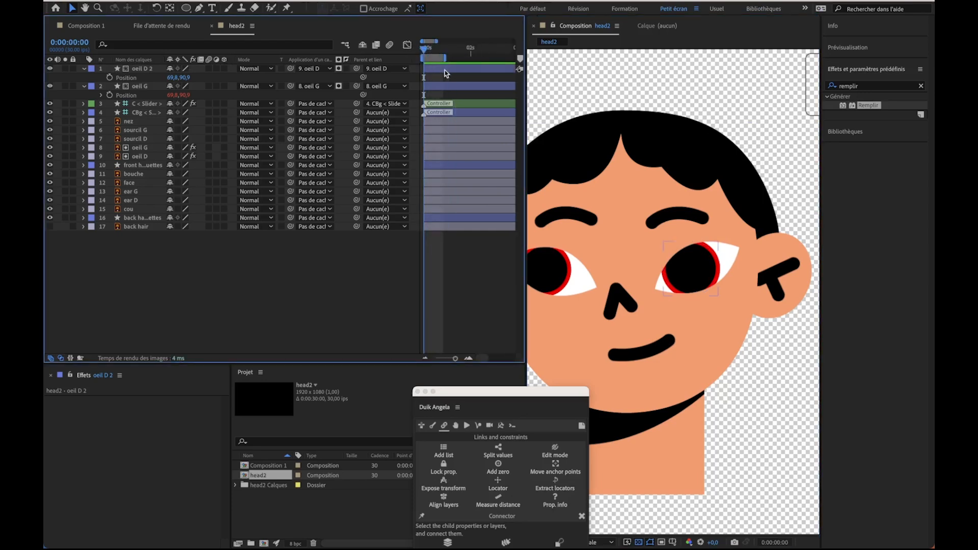
click(126, 78)
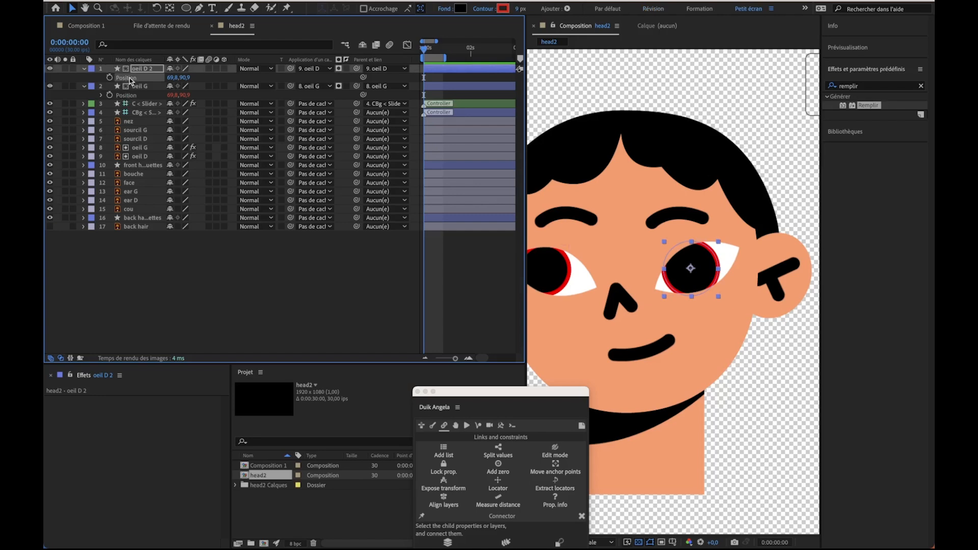
right_click(146, 78)
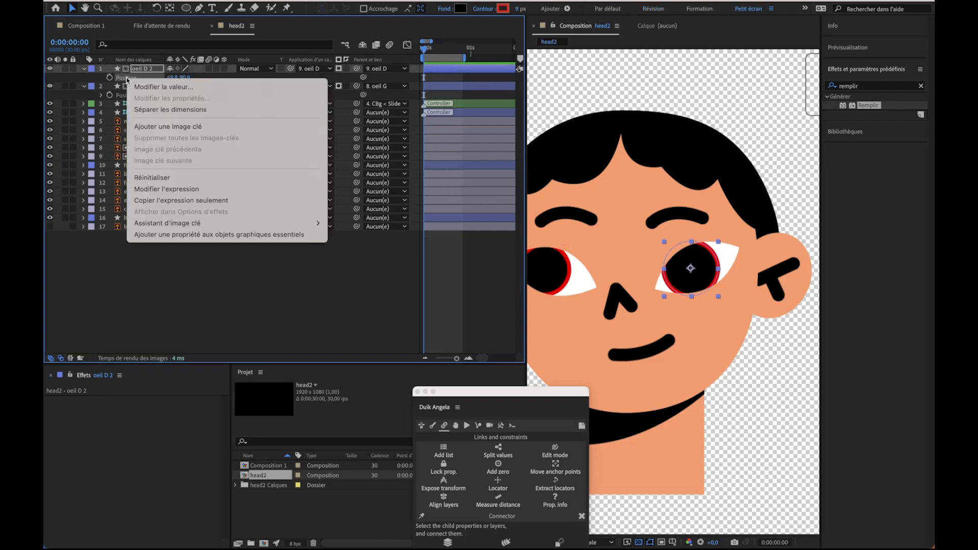
click(153, 109)
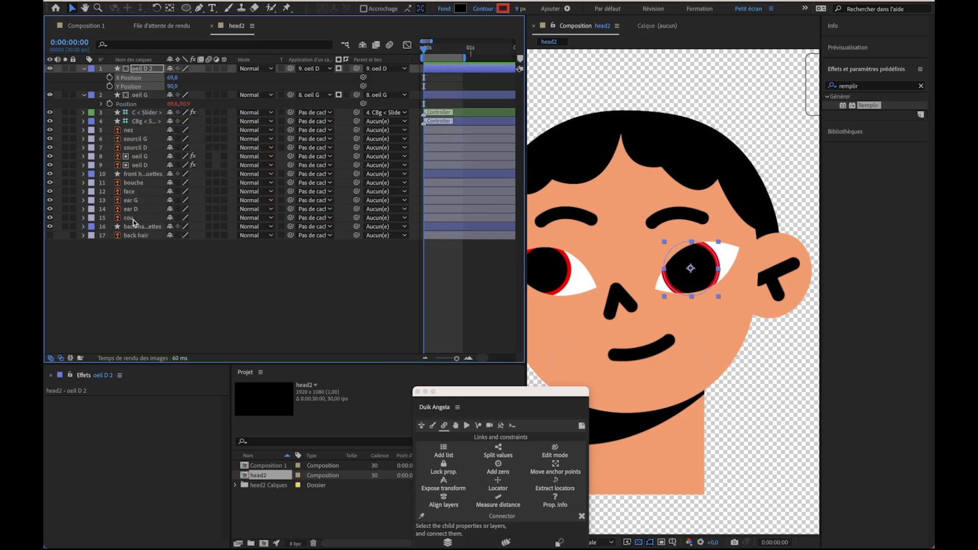
click(166, 280)
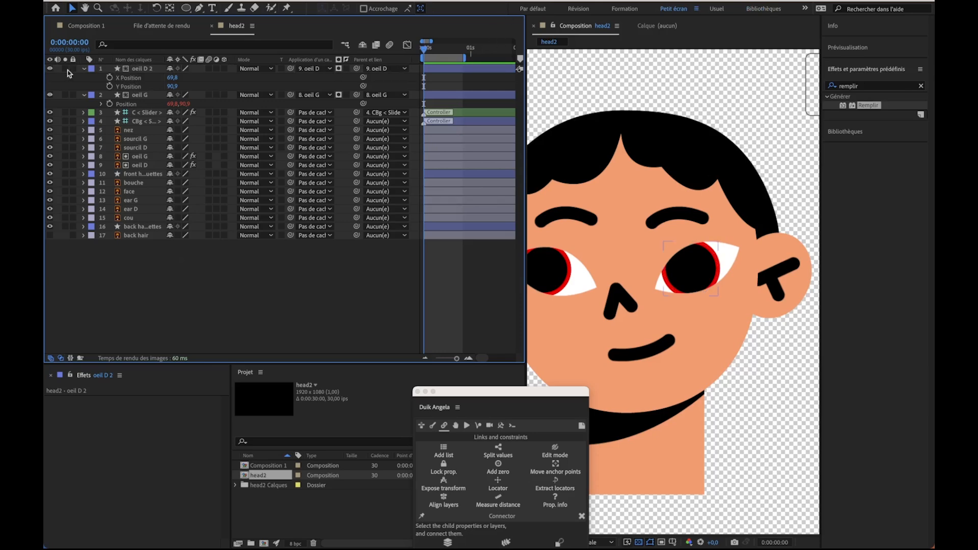
Step: Keyframe only the oeil D pupil's X Position at frames 0, 10 and 20, from 21.9 to 145.7, with Y at 83.9
click(139, 69)
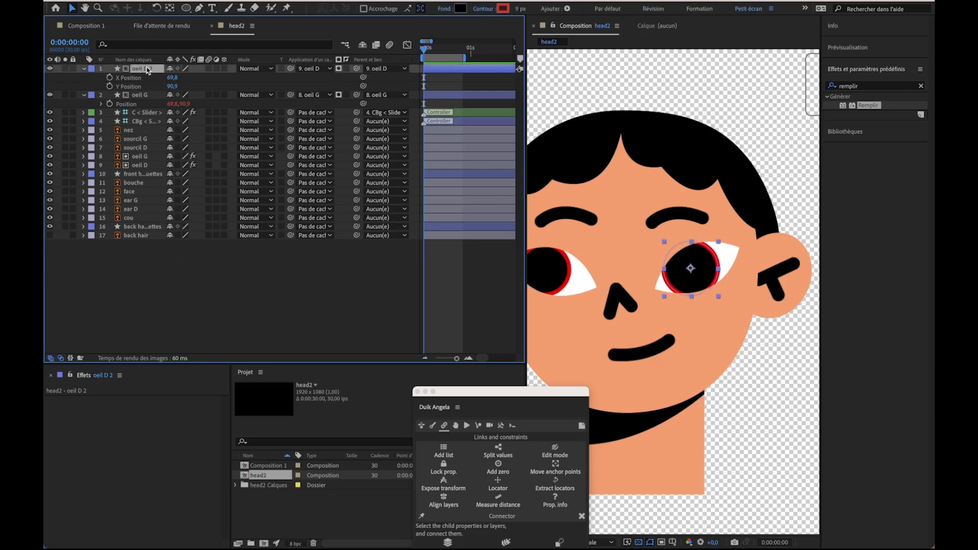
click(109, 77)
drag(705, 284, 735, 277)
click(439, 49)
key(shift+Page_Down)
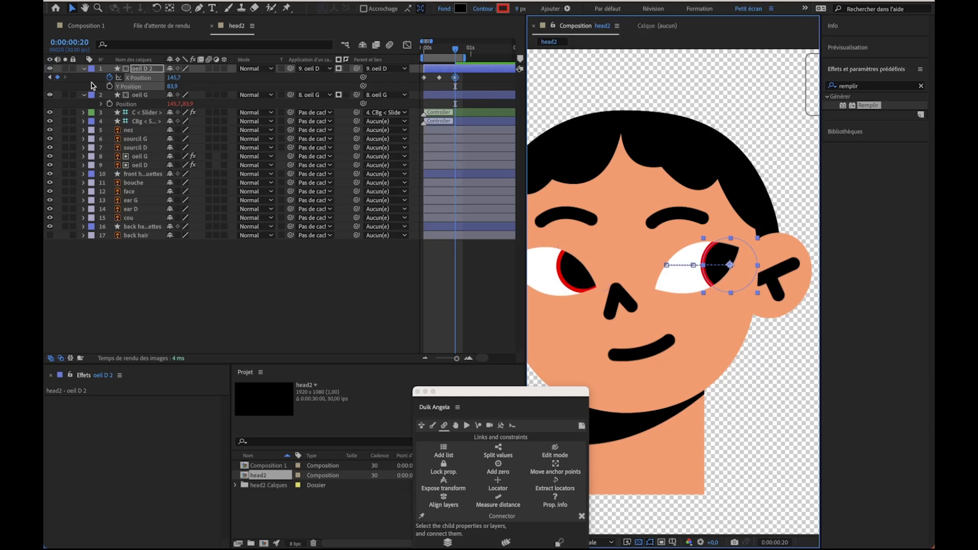
click(109, 86)
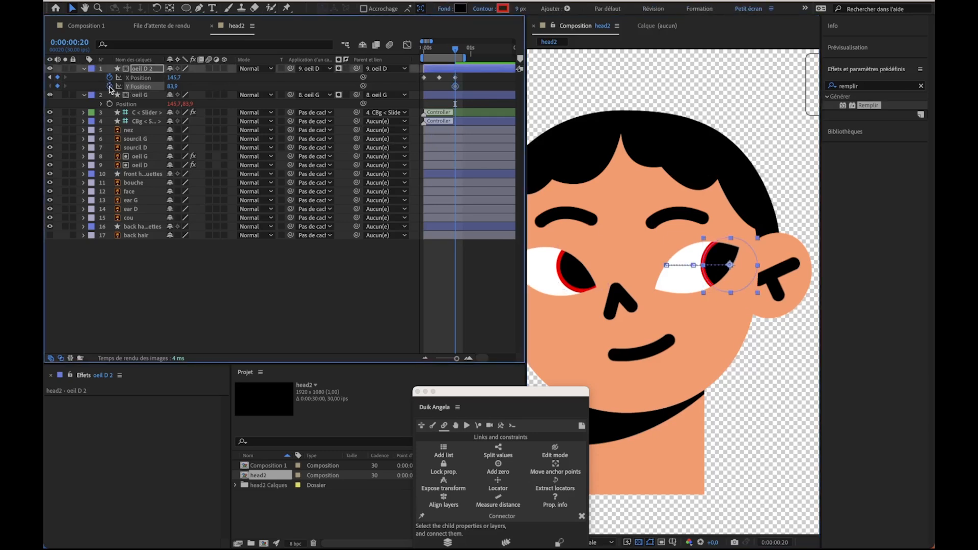
click(109, 87)
Step: Return the playhead to the first frame, and move the Duik Angela window until all its Connector options show
click(441, 49)
drag(435, 55, 423, 51)
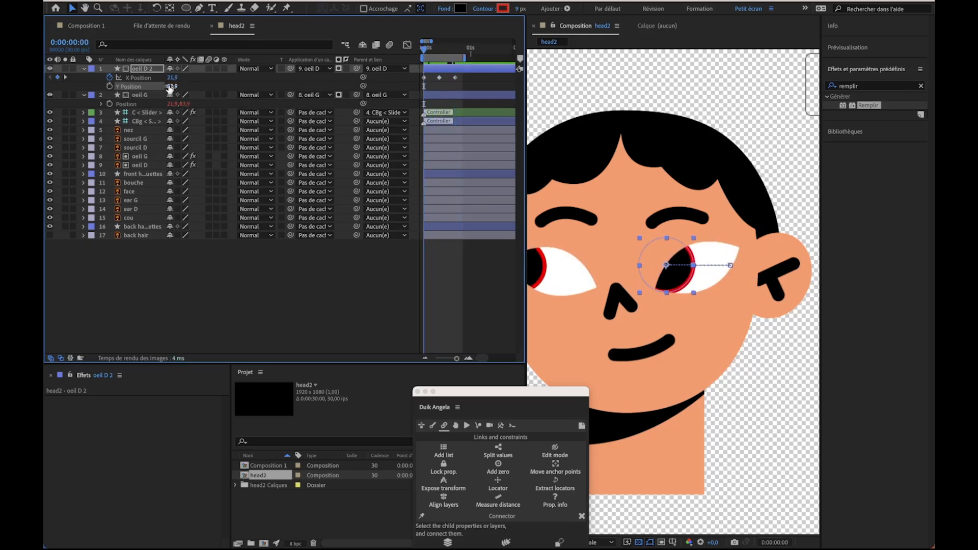
click(370, 252)
drag(499, 391, 396, 251)
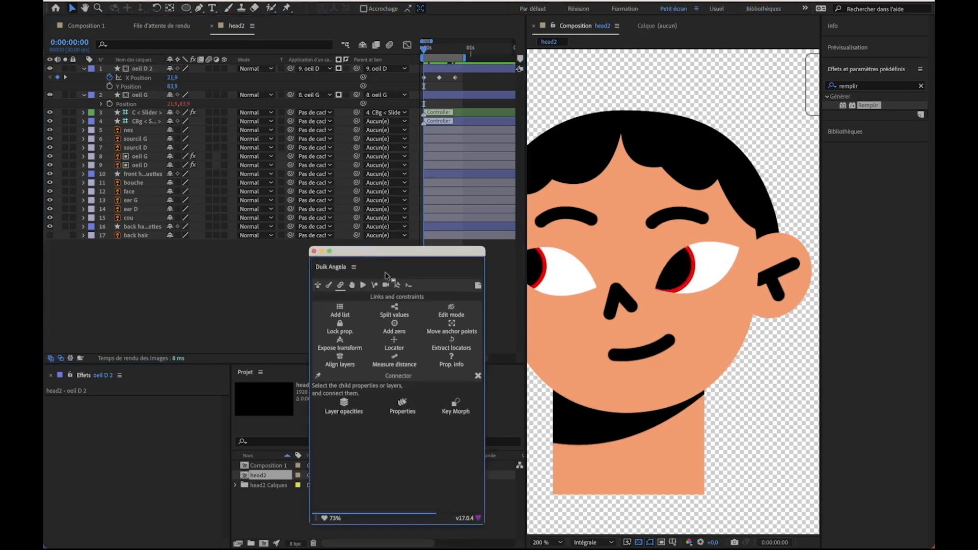
Step: Create a new 2D Slider with the Connector and connect the oeil D 2 pupil's X Position keyframes to its X axis, -100% to 100%
click(479, 376)
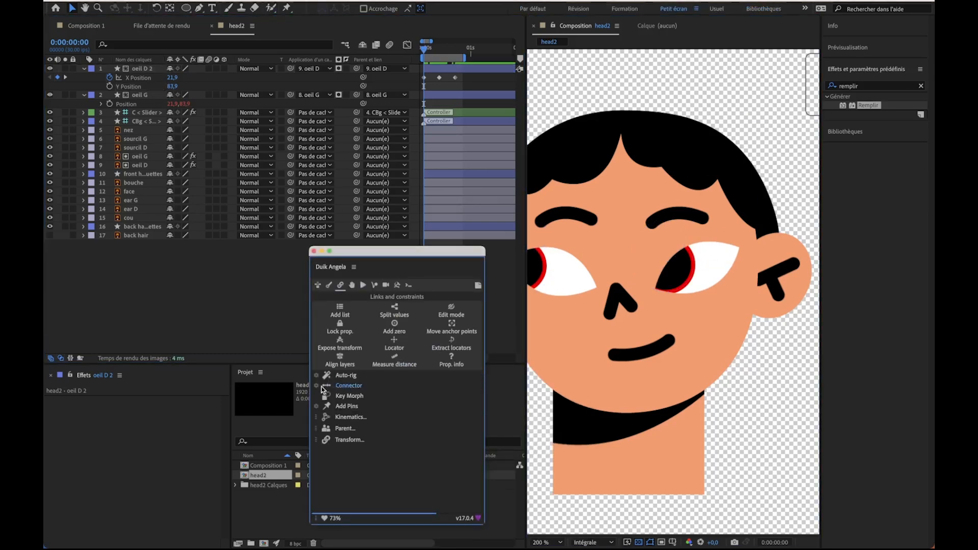
click(318, 387)
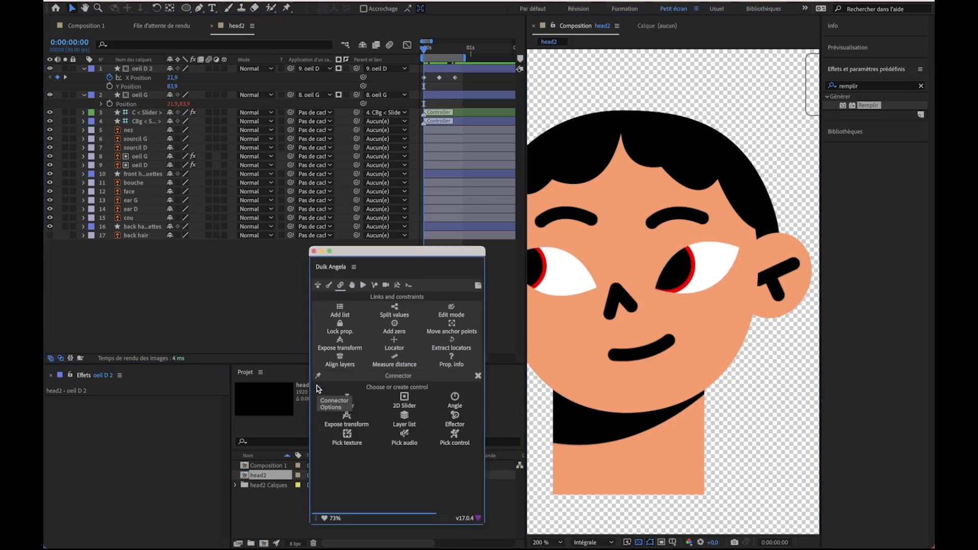
click(400, 388)
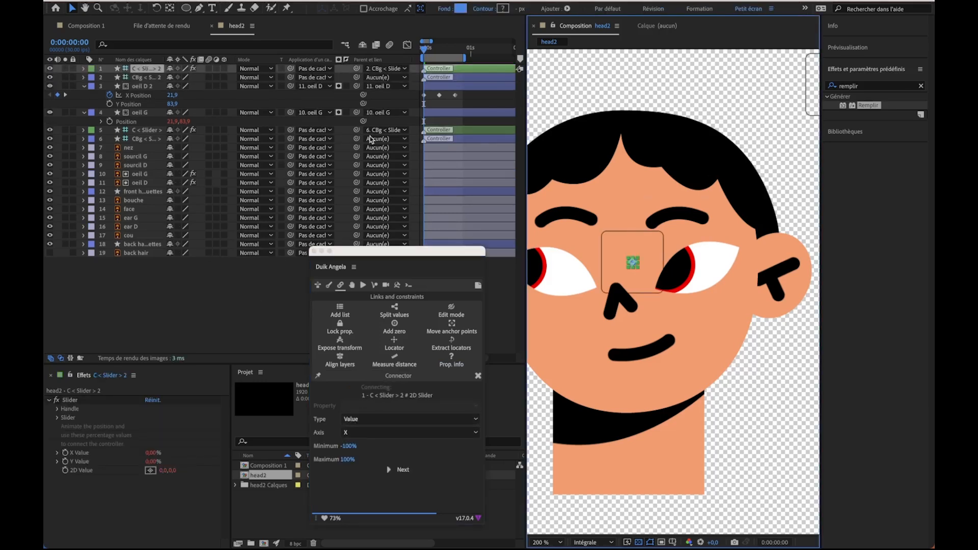
drag(468, 92, 408, 100)
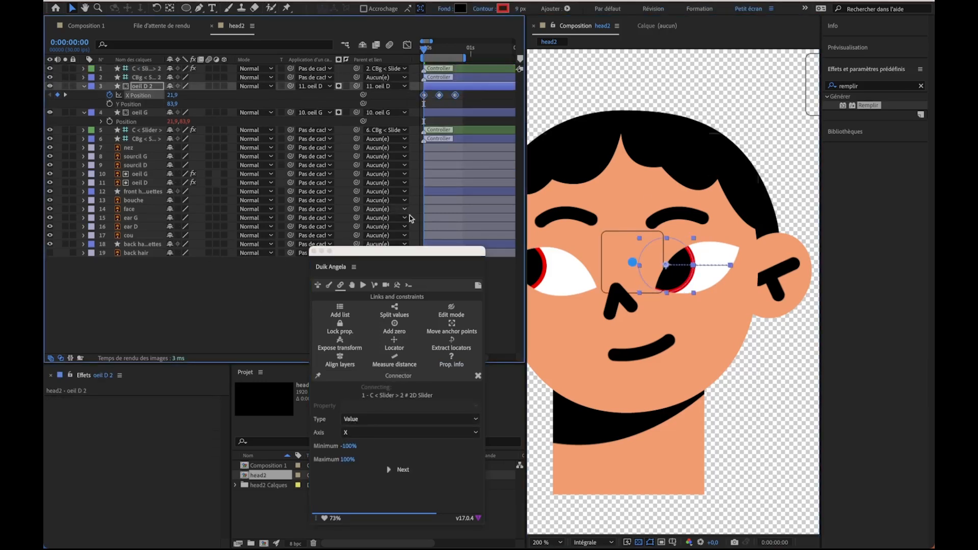
click(398, 469)
click(402, 403)
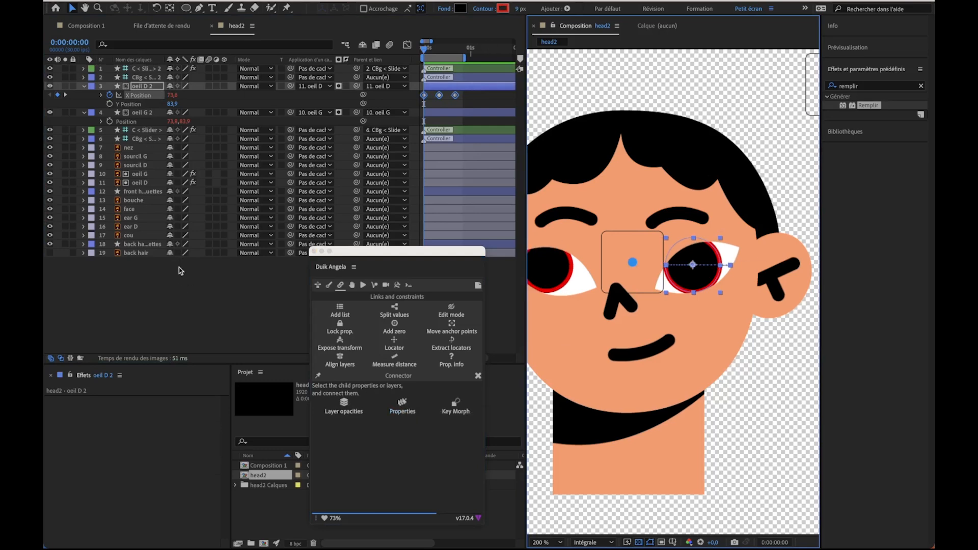
Step: Keyframe the oeil D 2 pupil's Y Position at frames 0, 10 and 20, from 43.9 to 142.9
click(158, 300)
drag(173, 104, 153, 104)
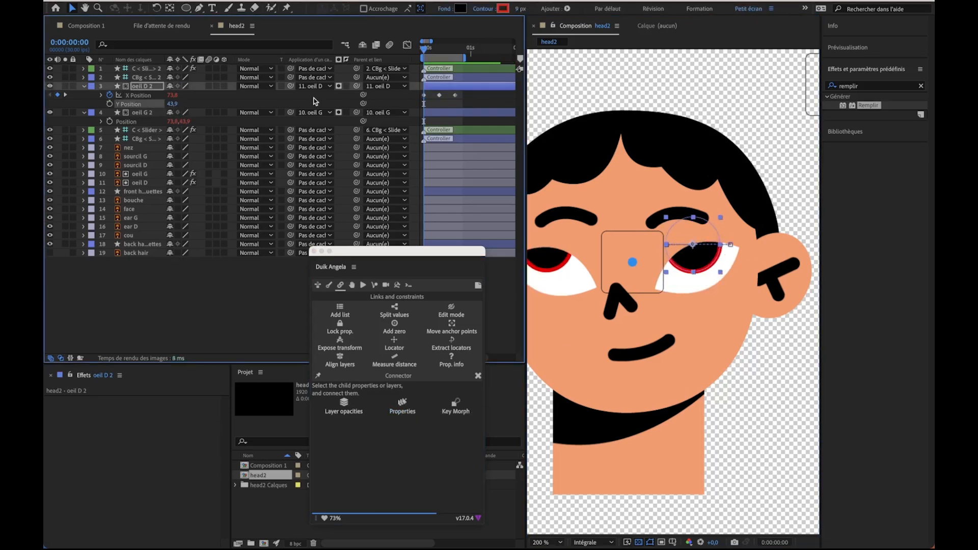
click(109, 103)
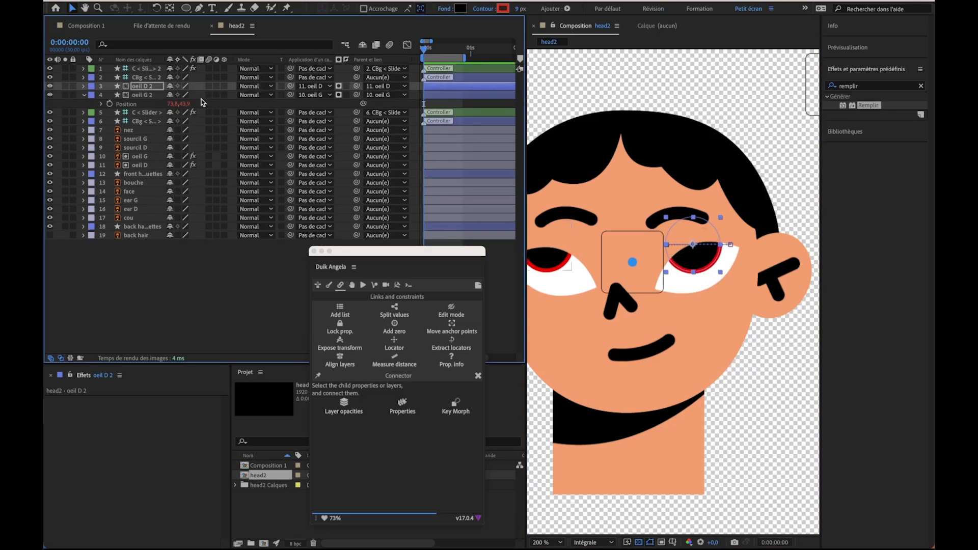
key(shift+Page_Down)
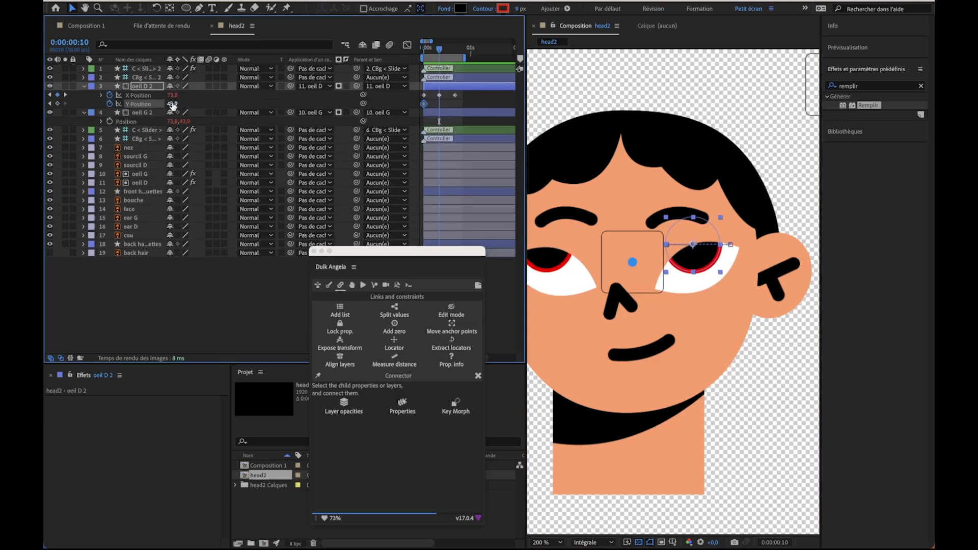
drag(175, 104, 206, 112)
key(shift+Page_Down)
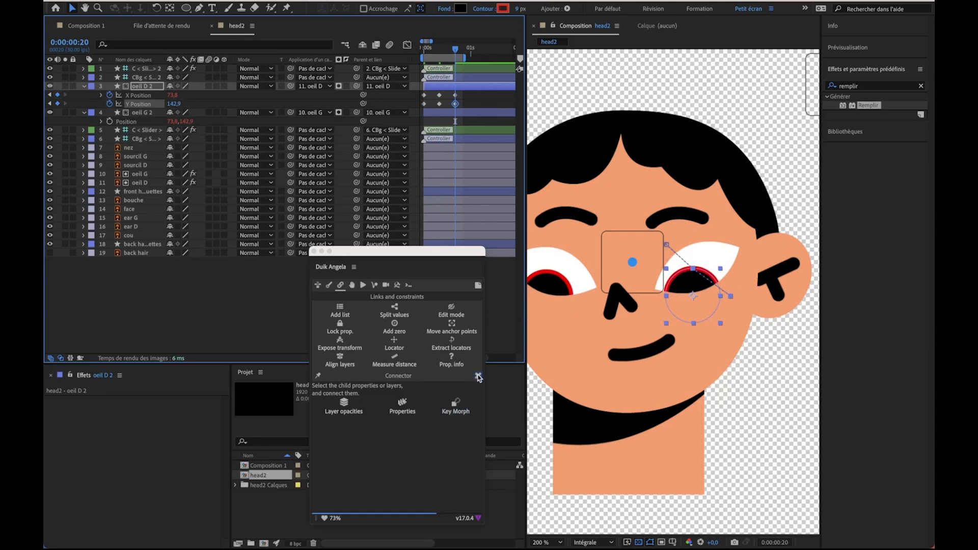
Step: Pick the second slider as the Connector control and connect the oeil D 2 pupil's Y Position keyframes to its Y axis
click(478, 376)
click(150, 98)
click(144, 68)
click(348, 385)
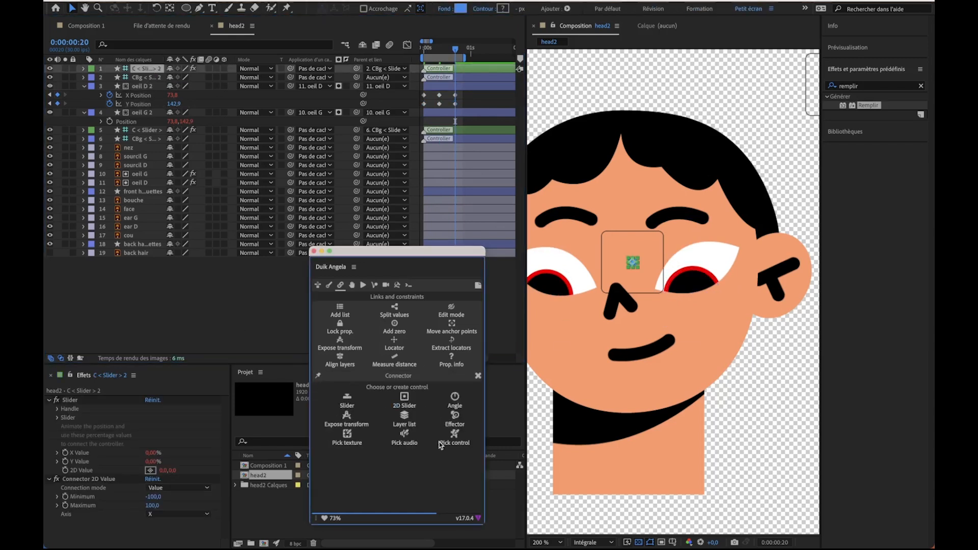
click(460, 444)
click(370, 432)
click(377, 457)
drag(465, 115, 419, 100)
click(401, 470)
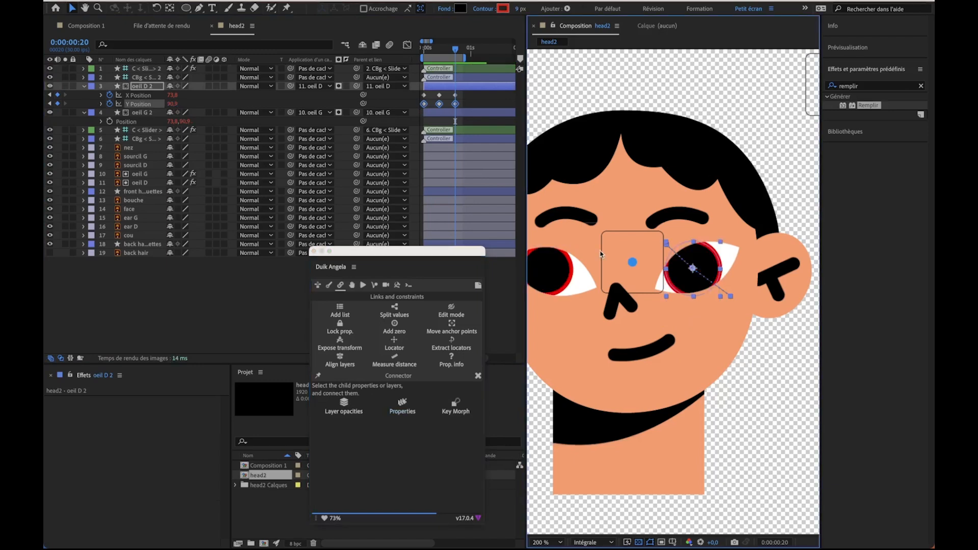
Step: Move the pupil slider controller off the face into the empty area beside the head
click(220, 297)
drag(650, 231, 759, 165)
scroll(736, 153, down, 1)
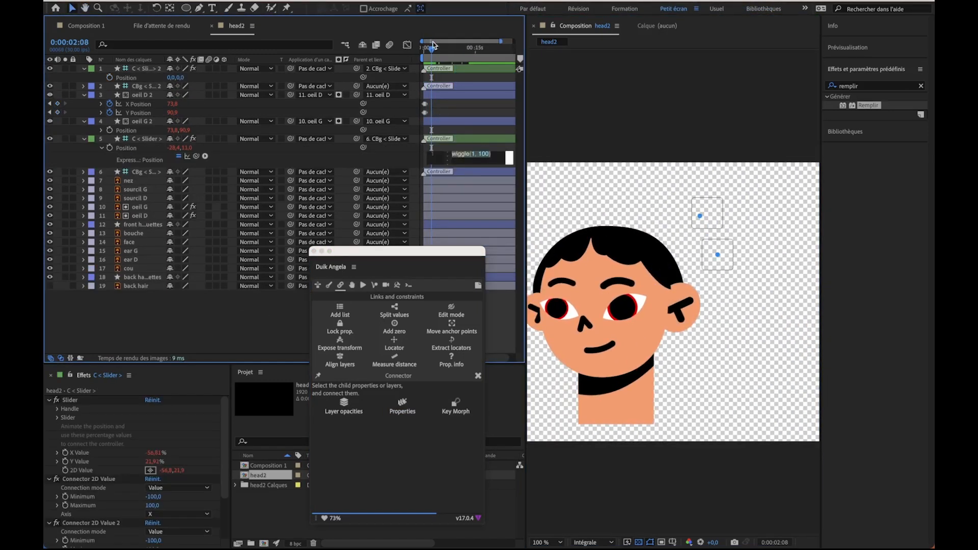
Step: Preview the head's wiggle(1, 100) animation from the first frame
drag(432, 48, 422, 49)
key(space)
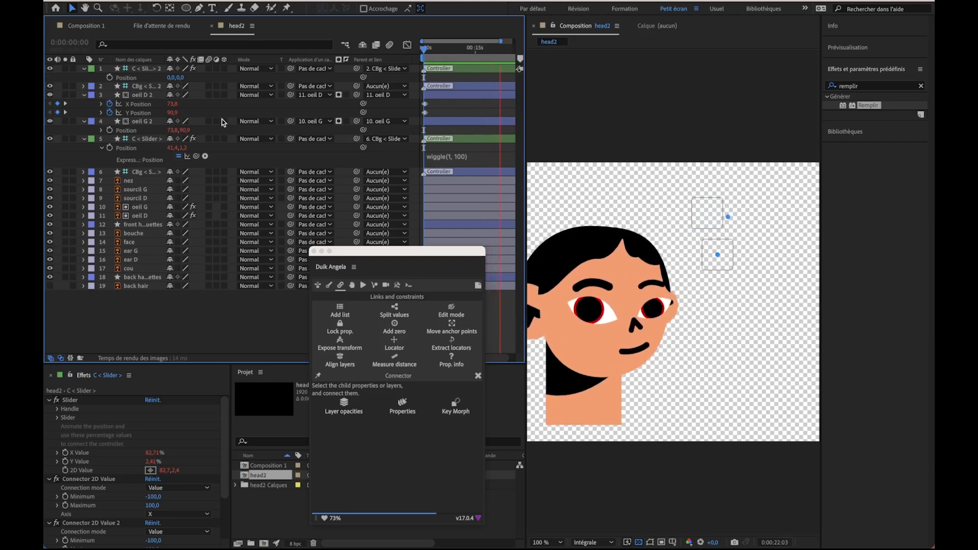
key(space)
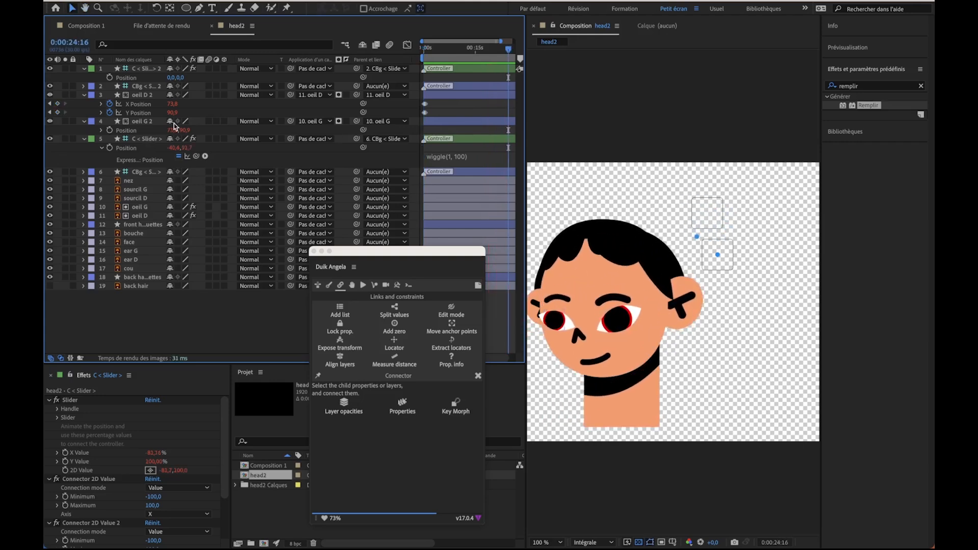
Step: At 0:00:07:20, link the pupil slider's Position to the head slider's wiggling Position
click(450, 48)
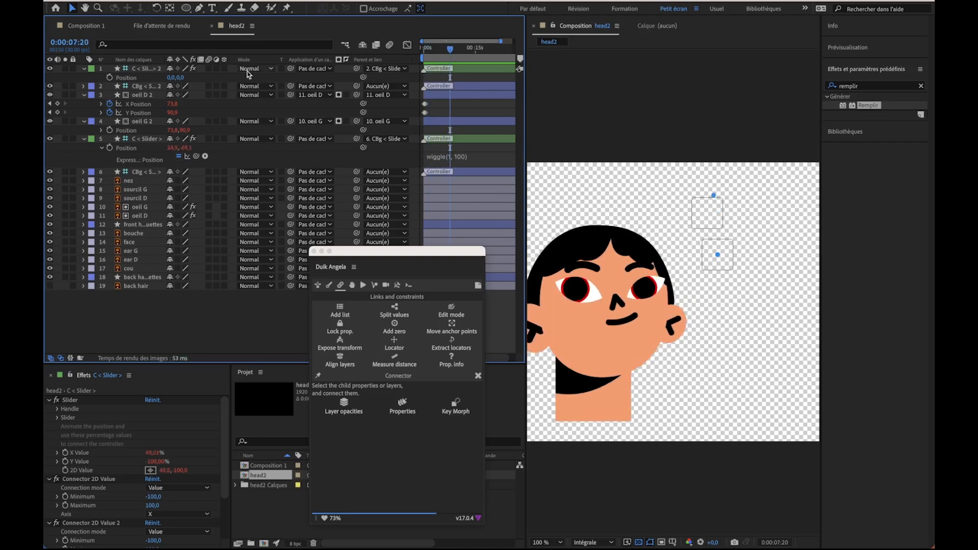
click(148, 68)
drag(356, 69, 128, 147)
click(128, 77)
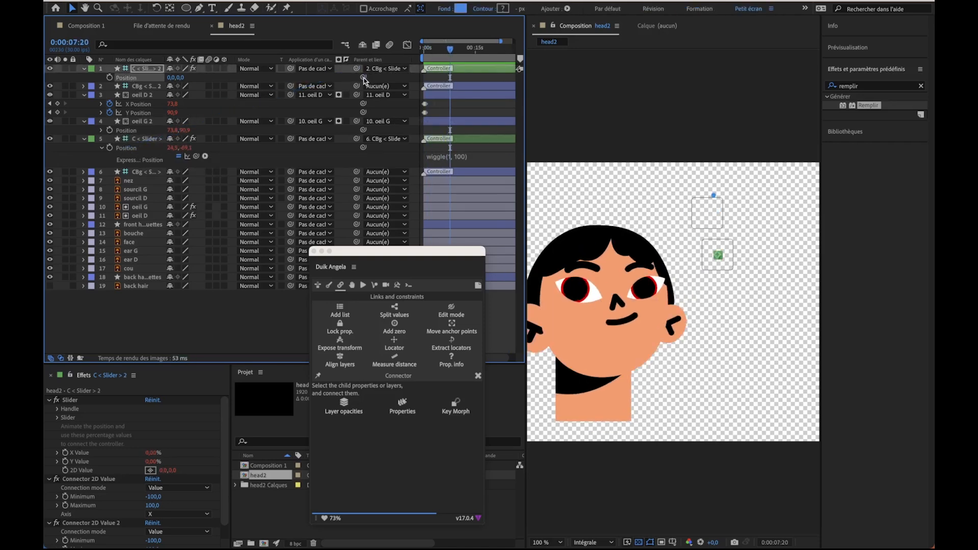
drag(363, 78, 129, 148)
click(177, 313)
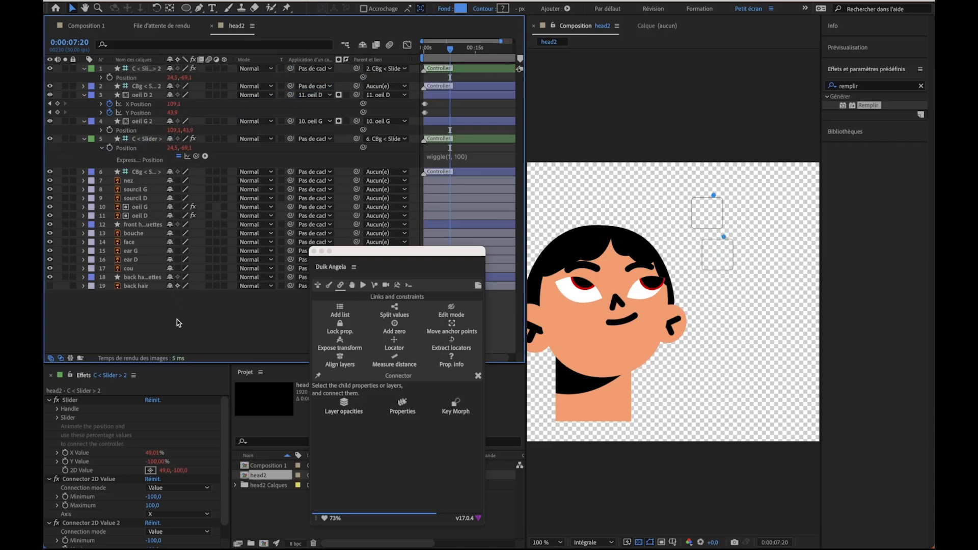